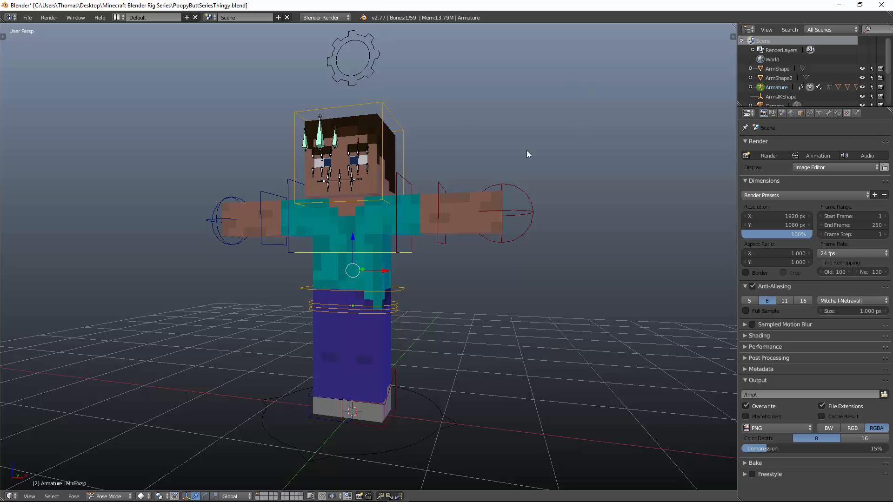
middle_drag(527, 152, 451, 129)
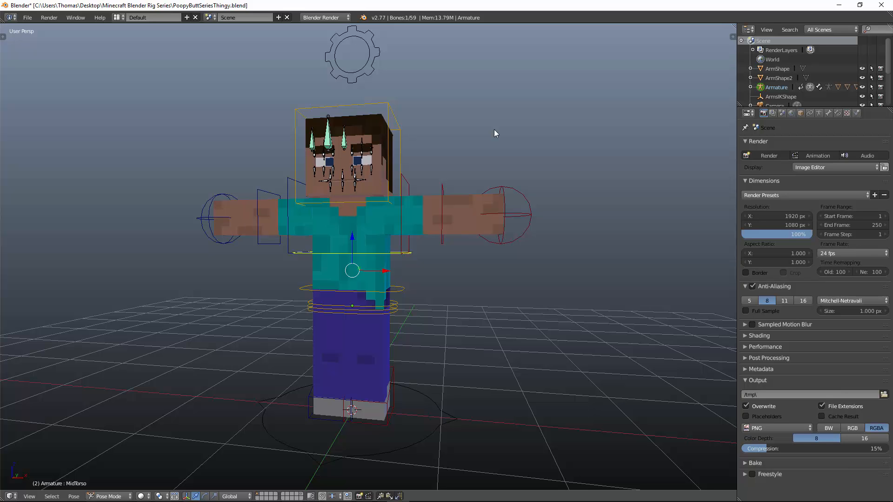
middle_drag(427, 94, 493, 205)
scroll(479, 223, up, 3)
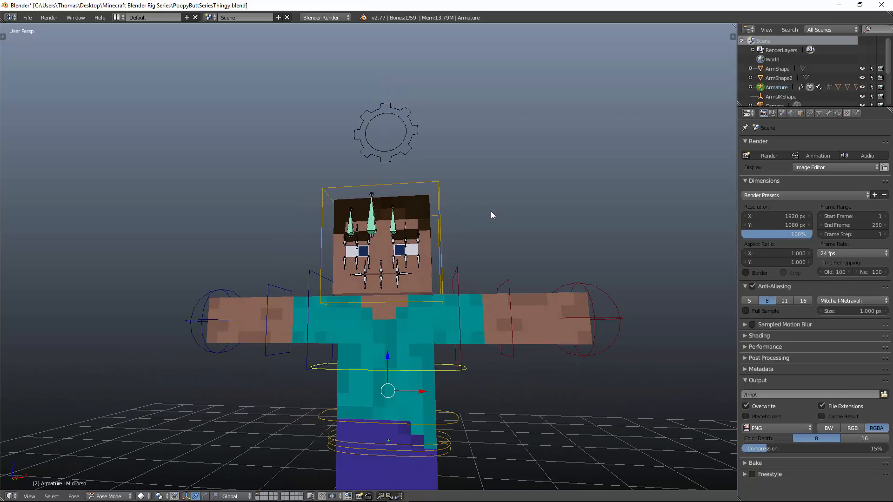
middle_drag(506, 235, 493, 335)
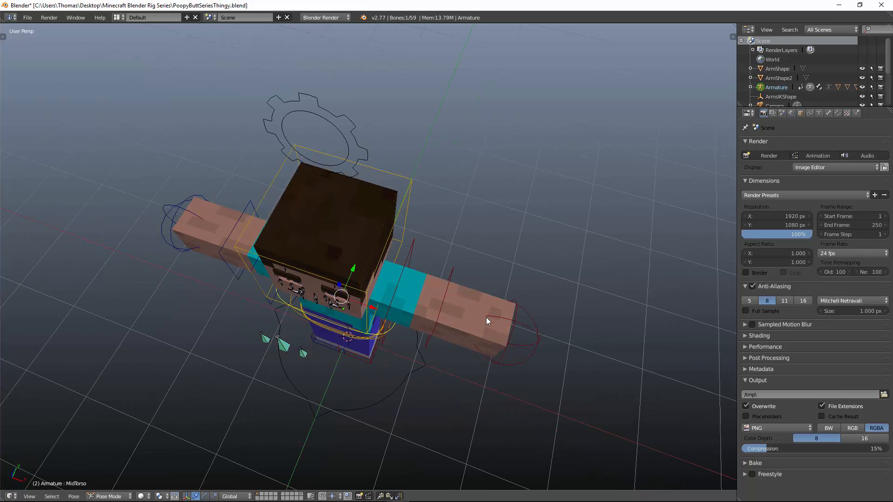
right_click(535, 316)
middle_drag(535, 316, 478, 224)
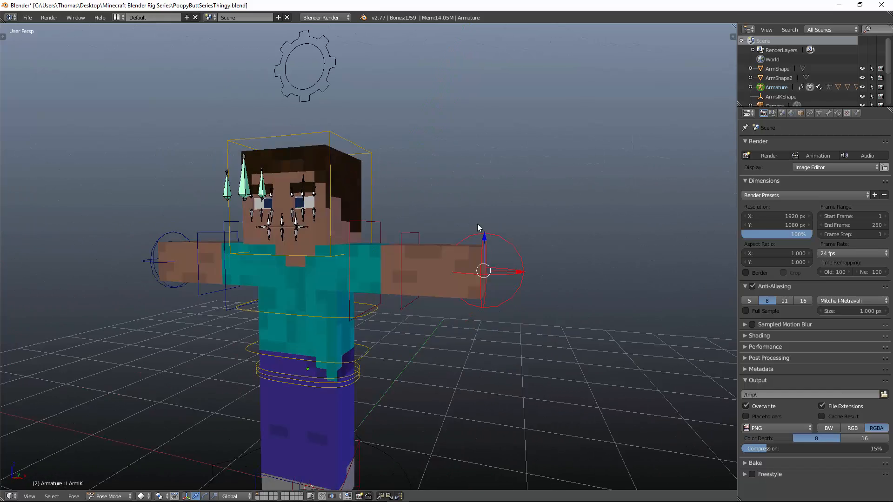
Step: Apply smooth shading to the character's left arm mesh
right_click(438, 245)
key(t)
scroll(438, 246, up, 4)
click(29, 166)
scroll(416, 163, down, 5)
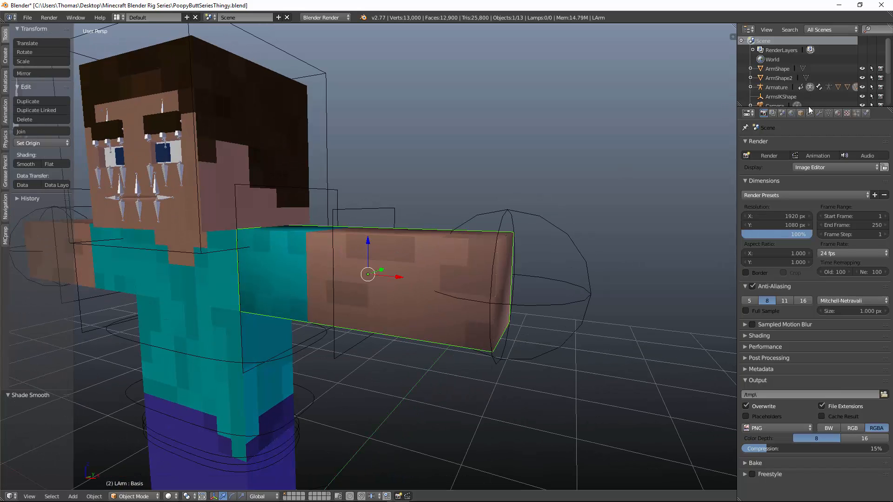
Step: Add an Edge Split modifier to the left arm mesh
click(821, 113)
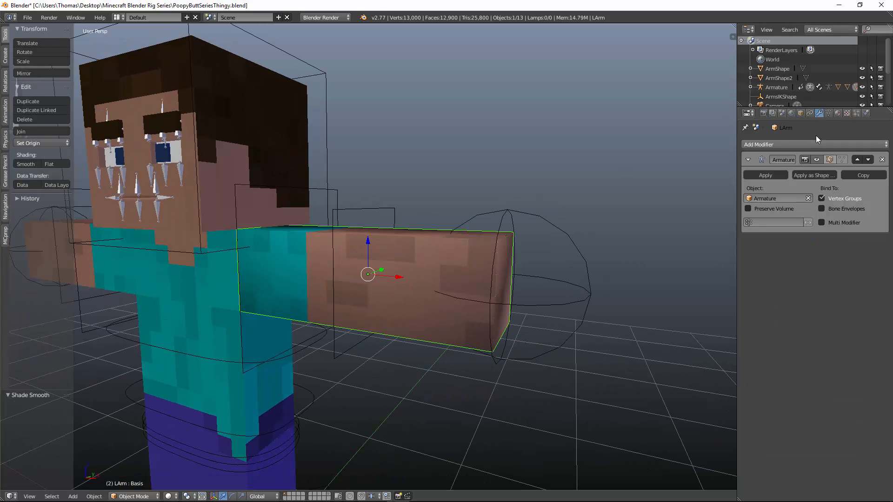
click(804, 145)
click(721, 219)
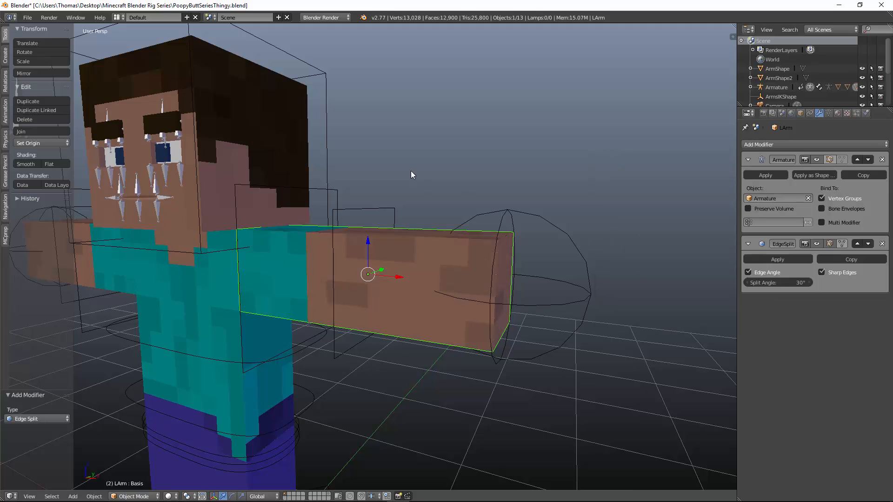
Step: Move the left arm's IK control to test how the elbow bends, and clear the control's location
middle_drag(411, 172, 534, 271)
right_click(545, 241)
key(g)
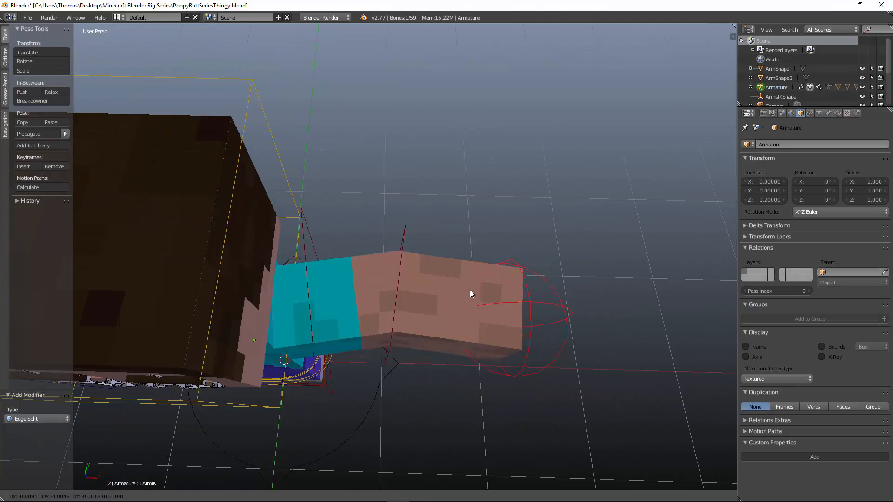
click(476, 272)
middle_drag(476, 272, 389, 319)
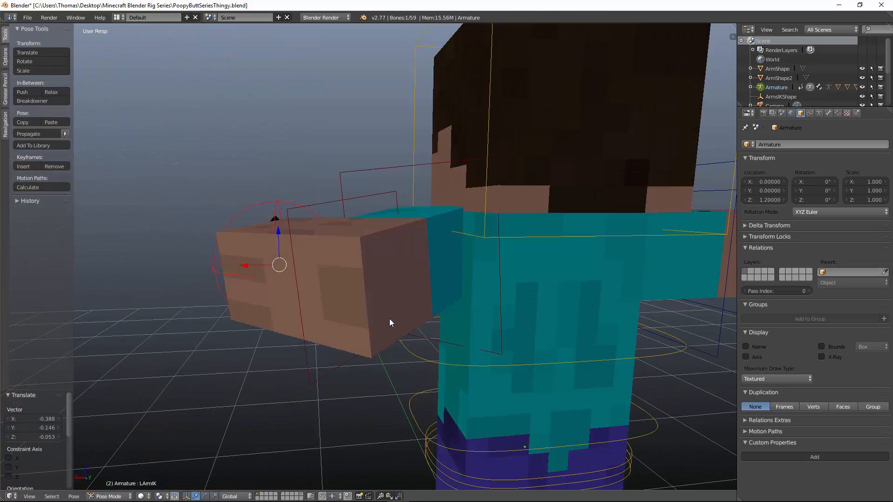
middle_drag(352, 186, 487, 211)
key(alt+g)
scroll(487, 211, down, 5)
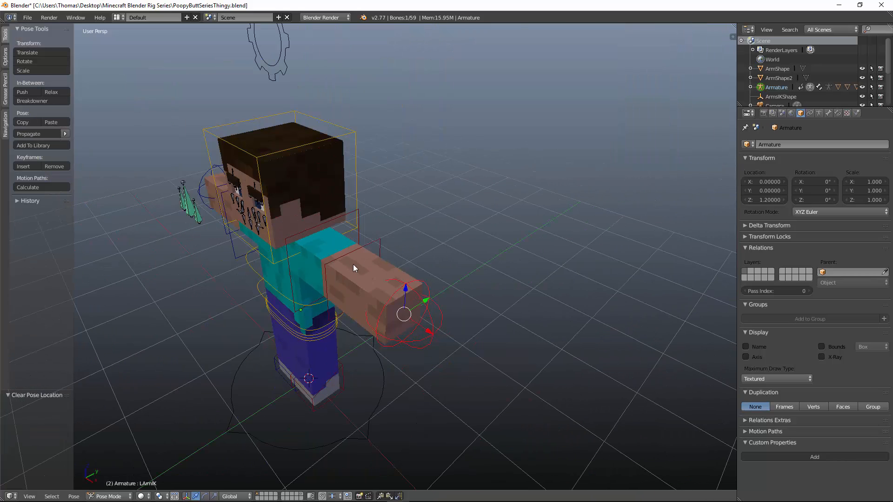
Step: Remove the Edge Split modifier from the left arm mesh
right_click(353, 265)
scroll(353, 264, up, 3)
middle_drag(139, 158, 428, 147)
key(t)
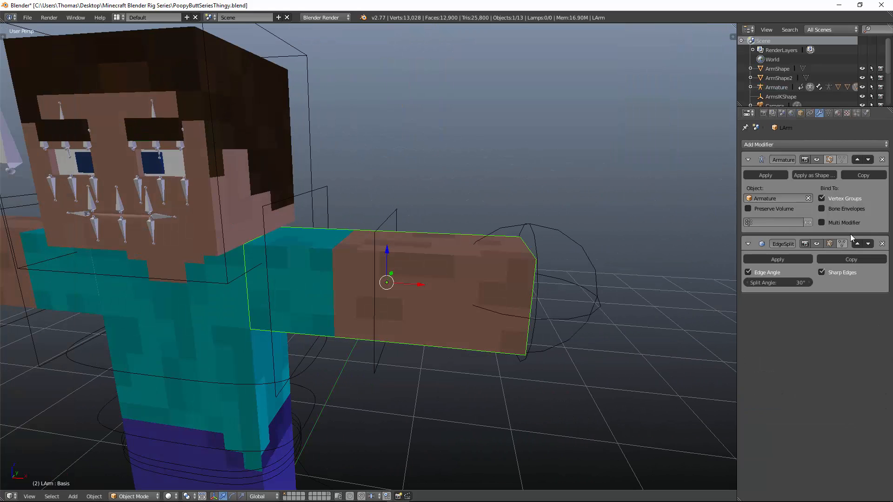
click(882, 244)
scroll(323, 198, down, 5)
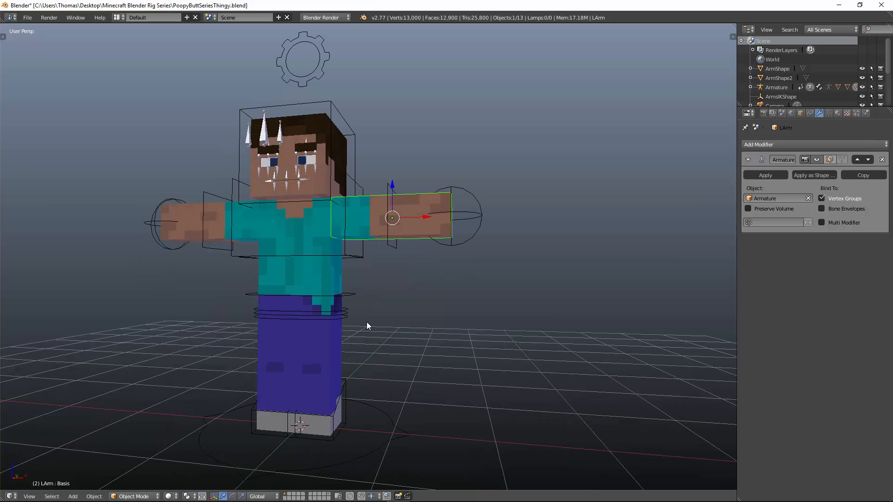
Step: Put the armature in Edit Mode and show it in wireframe from the orthographic front view
right_click(340, 316)
key(a)
key(a)
shift+middle_drag(404, 168, 470, 232)
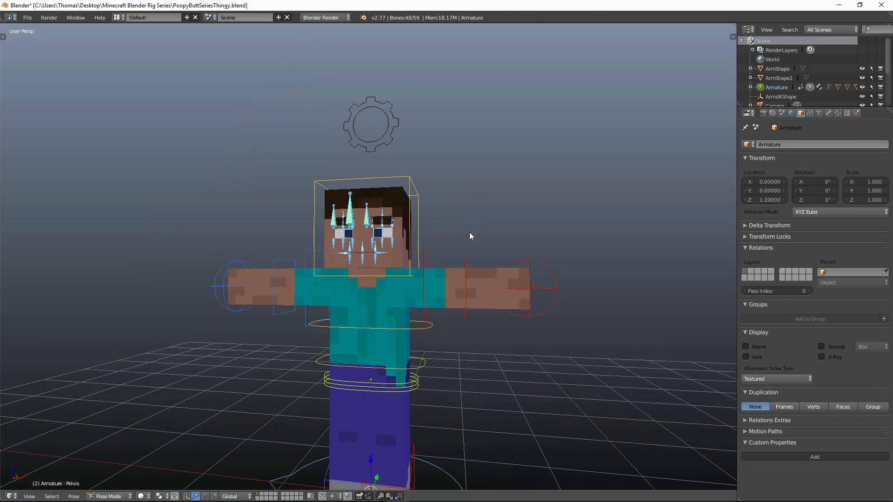
scroll(470, 232, up, 2)
mouse_move(391, 210)
middle_down()
mouse_move(417, 218)
mouse_move(400, 215)
middle_up()
right_click(423, 207)
key(Tab)
key(z)
key(KP_1)
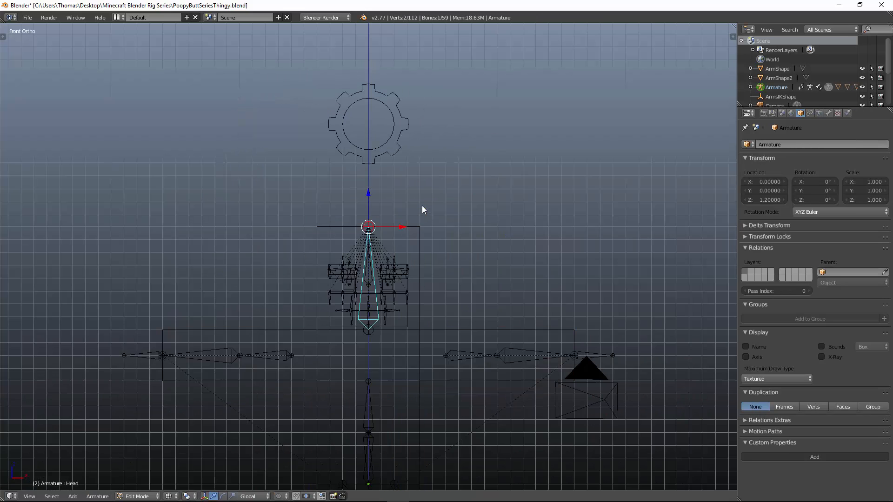
Step: Add a new bone to the armature and move it above the head, over the gear-shaped control
scroll(422, 206, down, 5)
key(e)
right_click(317, 358)
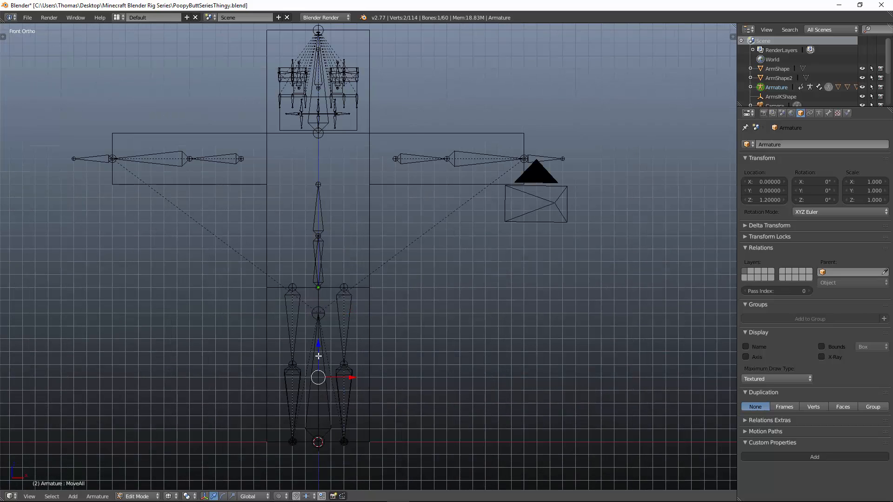
key(g)
click(364, 486)
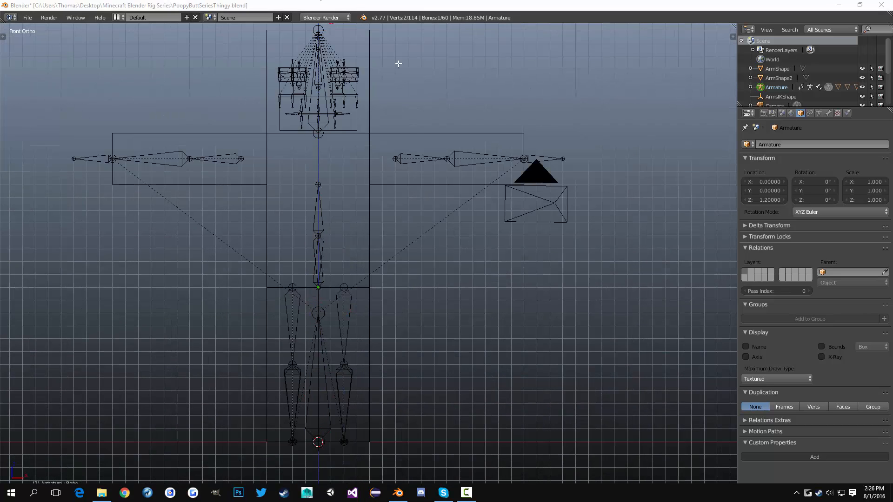
middle_drag(399, 63, 395, 218)
key(KP_1)
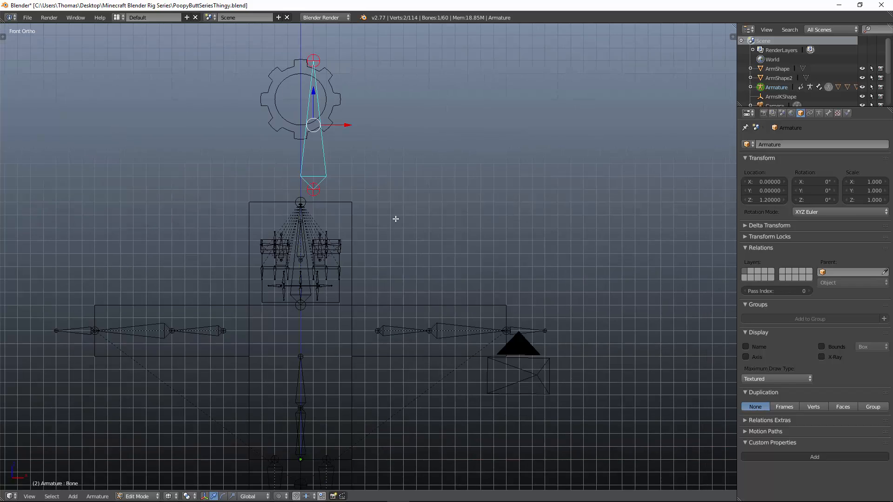
Step: Rename the new bone above the head to FacePanel
key(n)
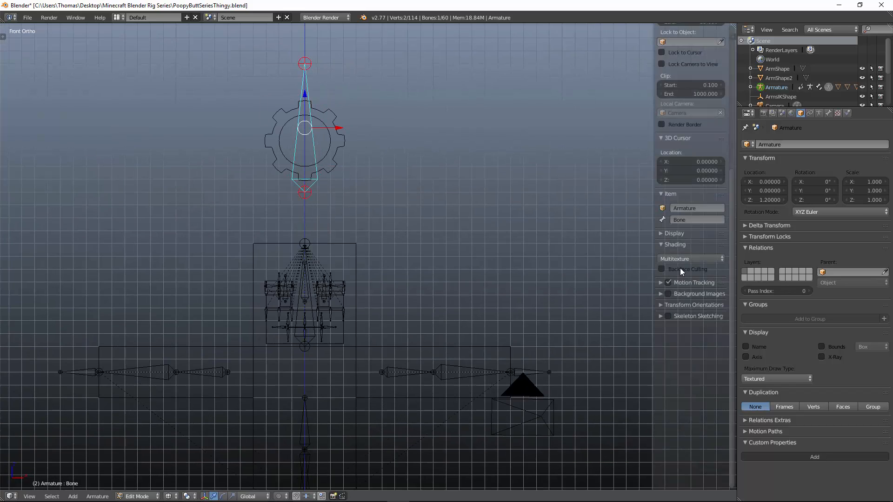
click(719, 220)
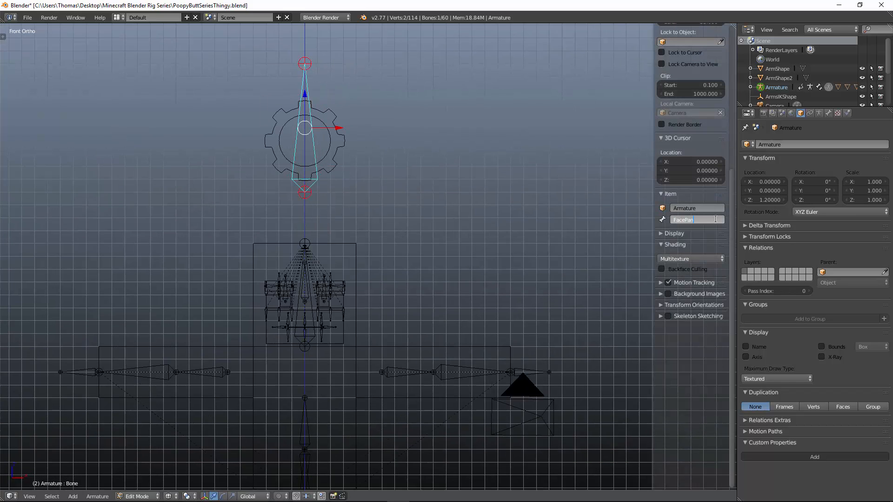
key(Return)
key(n)
key(ctrl+Tab)
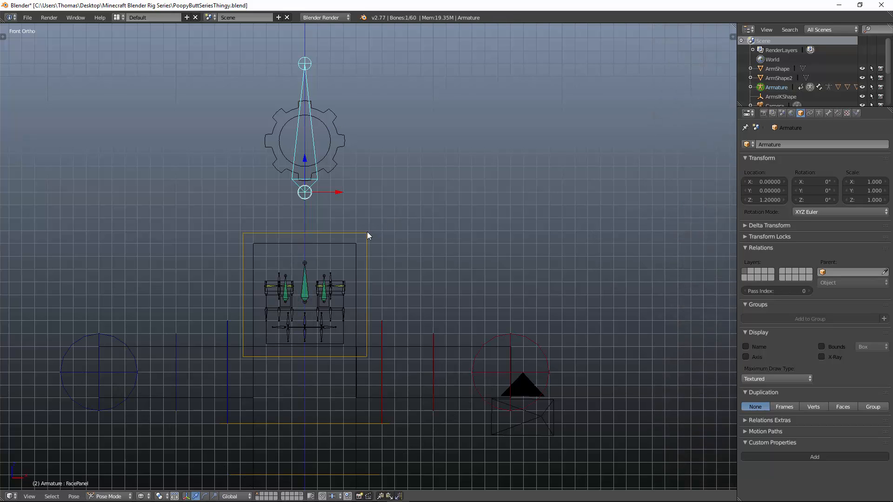
Step: Move the FacePanel bone in Edit Mode by 1.1 units along X and -0.5 units along Z
key(Tab)
key(g)
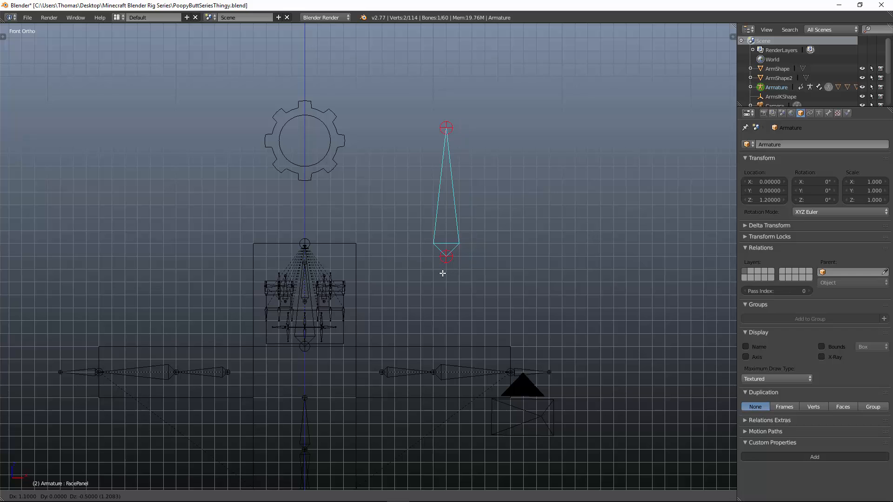
click(443, 273)
key(Tab)
scroll(391, 293, down, 3)
shift+middle_drag(389, 297, 380, 230)
scroll(381, 232, up, 2)
key(Tab)
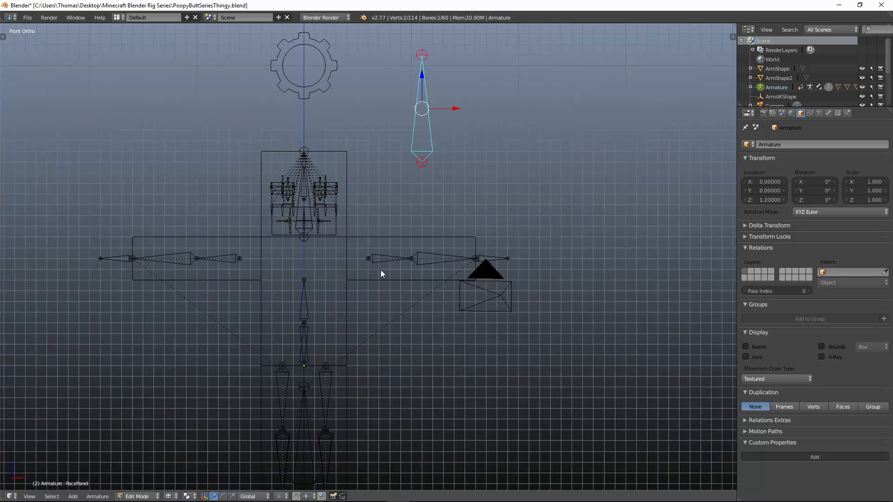
Step: Add a second bone to the armature and place it between the head and the FacePanel bone
right_click(316, 404)
right_click(307, 428)
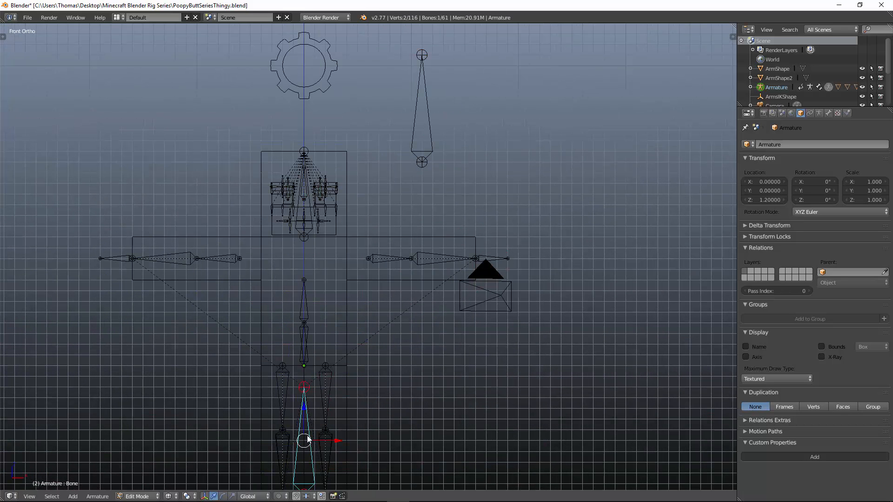
key(shift+a)
key(g)
click(416, 191)
Step: Shorten the second bone by moving its tip down 0.9 units, and show the rig textured in Pose Mode
right_click(379, 87)
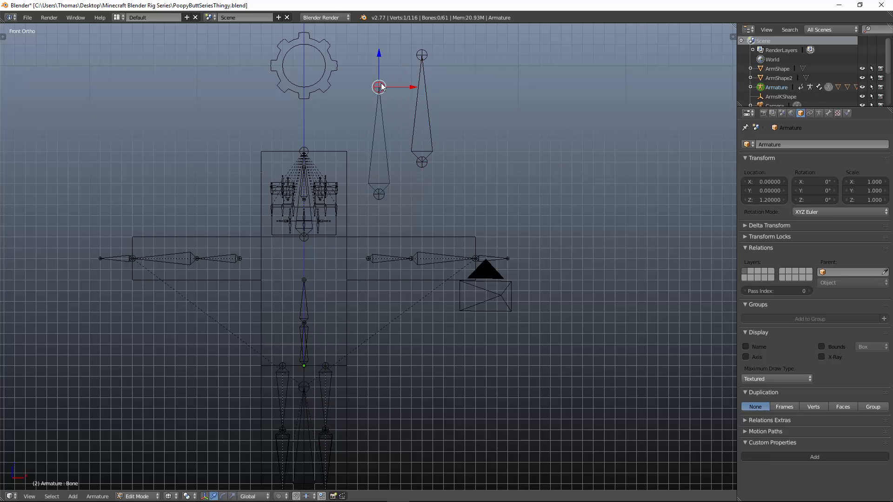
key(g)
scroll(408, 157, up, 3)
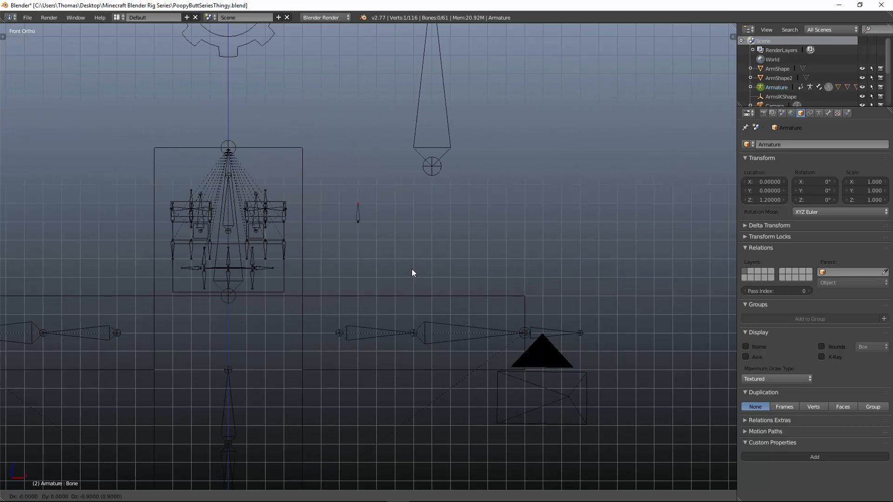
click(407, 267)
key(ctrl+Tab)
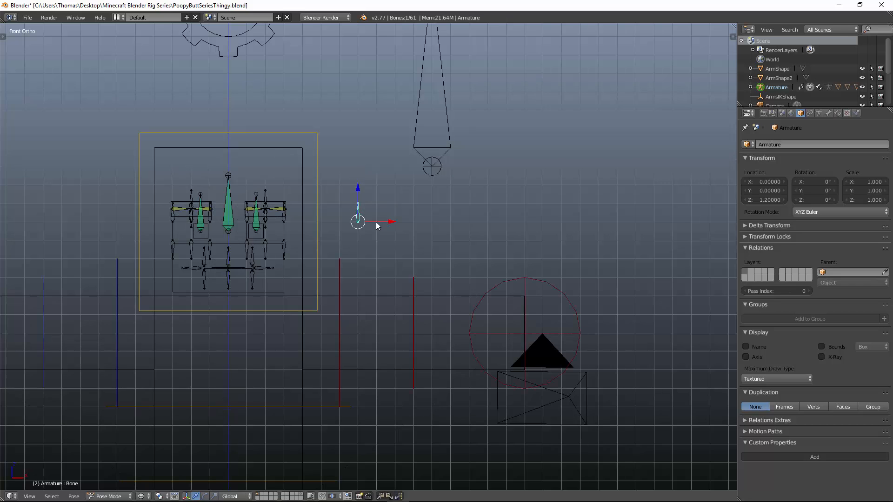
key(KP_5)
key(alt+z)
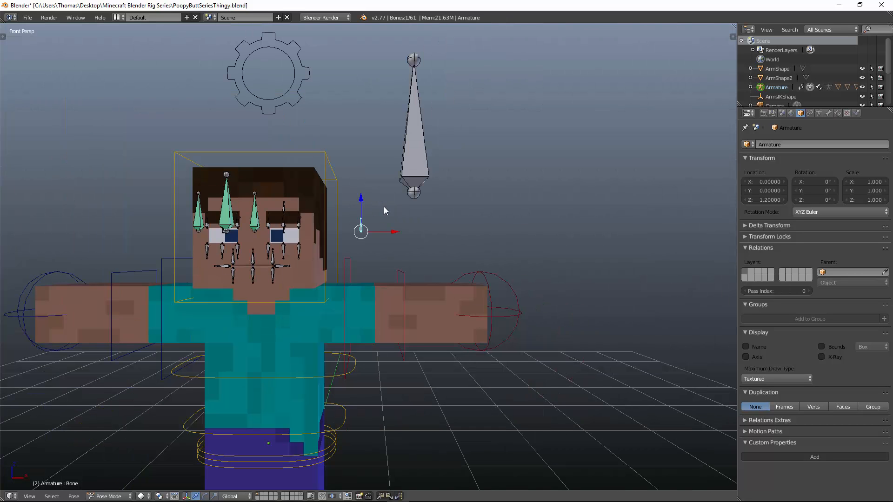
Step: Add a plane mesh and rotate it 90 degrees around the X axis so it stands upright facing front
key(shift+a)
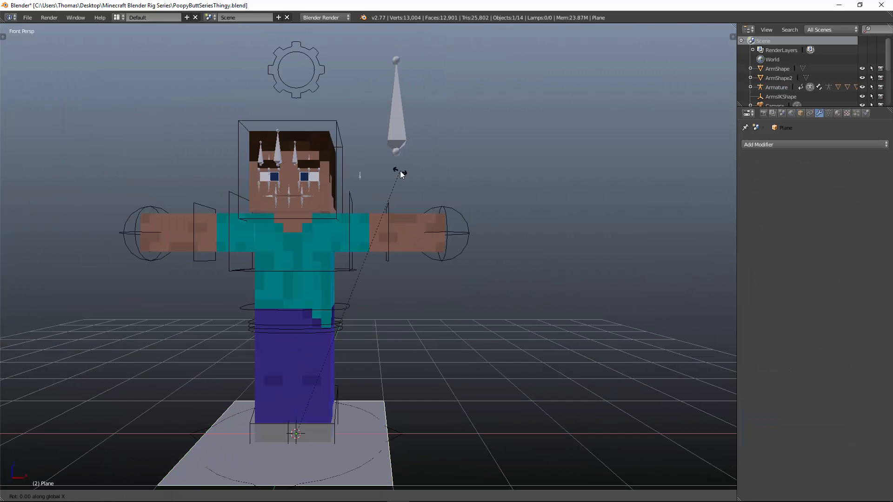
text(90)
key(Return)
key(KP_5)
key(z)
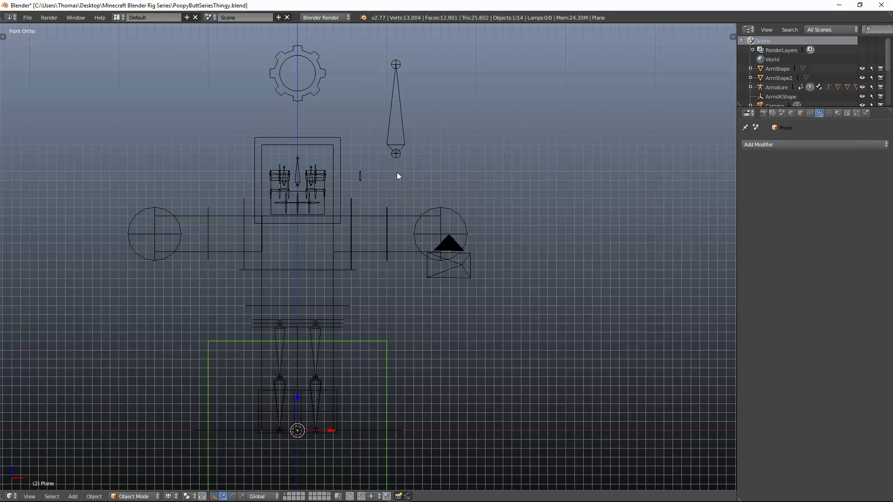
Step: Move the upright plane 0.9 units along X and 2.8 units along Z, up beside the head
key(g)
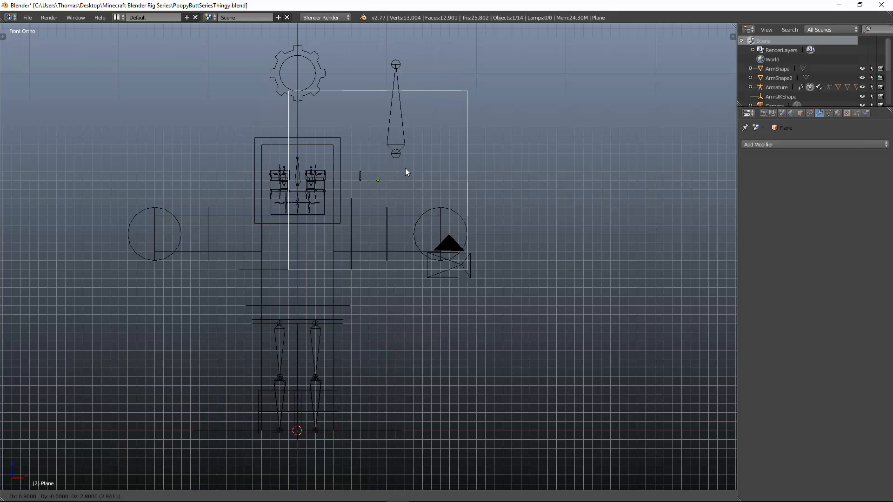
click(405, 168)
scroll(623, 130, up, 3)
Step: Scale the plane's whole mesh down to about 0.3 in Edit Mode and return to Object Mode
key(Tab)
key(a)
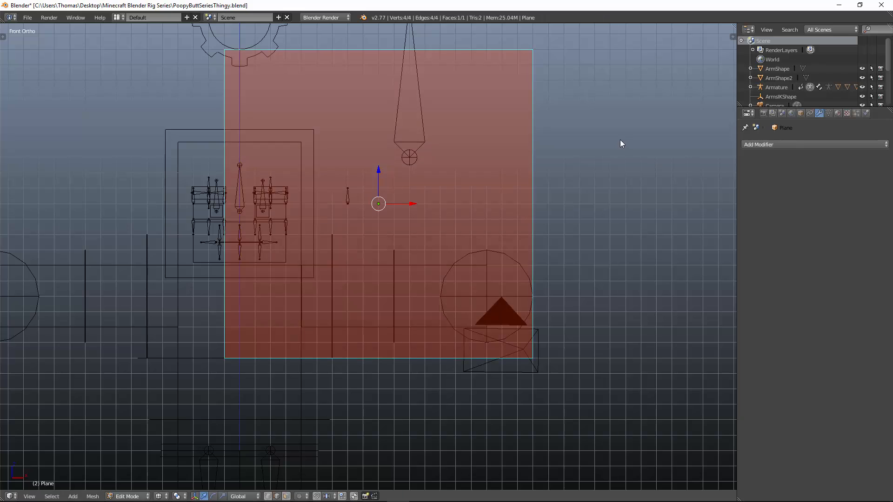
key(s)
click(426, 197)
key(Tab)
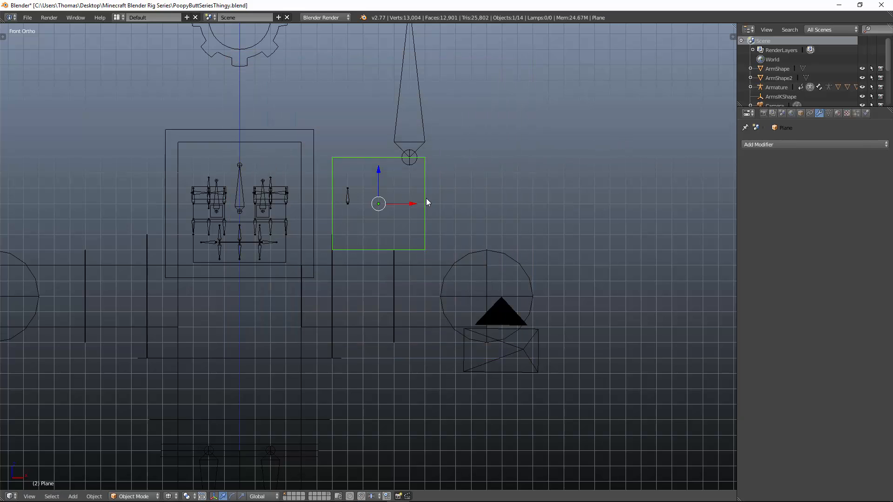
Step: Reposition the small plane beside the head, above the left arm, so that it frames the short bone
key(g)
click(425, 180)
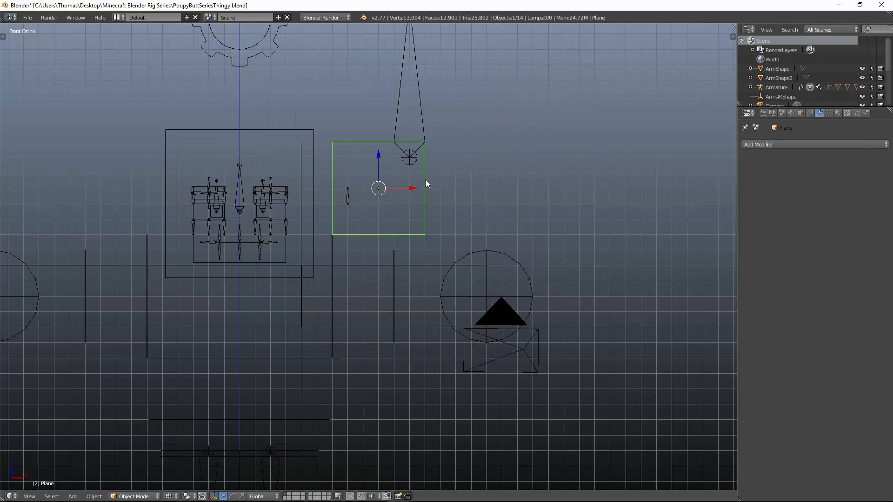
key(g)
click(447, 175)
key(z)
mouse_move(448, 175)
middle_down()
mouse_move(460, 178)
mouse_move(400, 199)
mouse_move(464, 192)
middle_up()
key(KP_1)
key(KP_5)
key(z)
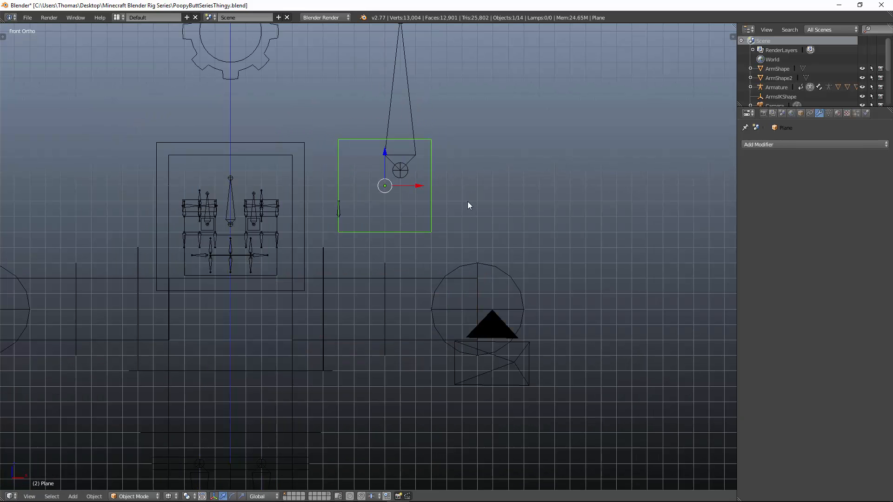
key(g)
click(451, 213)
key(KP_5)
key(z)
middle_drag(515, 221, 538, 225)
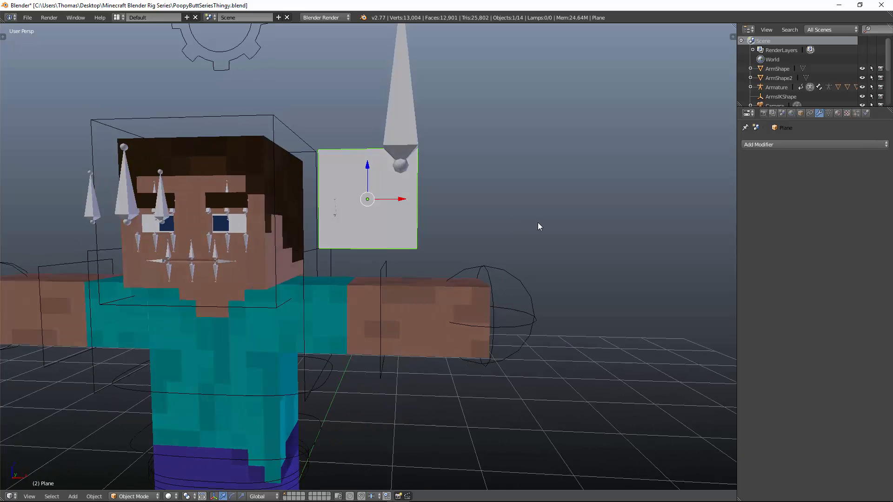
Step: Rename the plane object to FacePanel
key(KP_1)
key(KP_5)
key(z)
key(KP_5)
key(z)
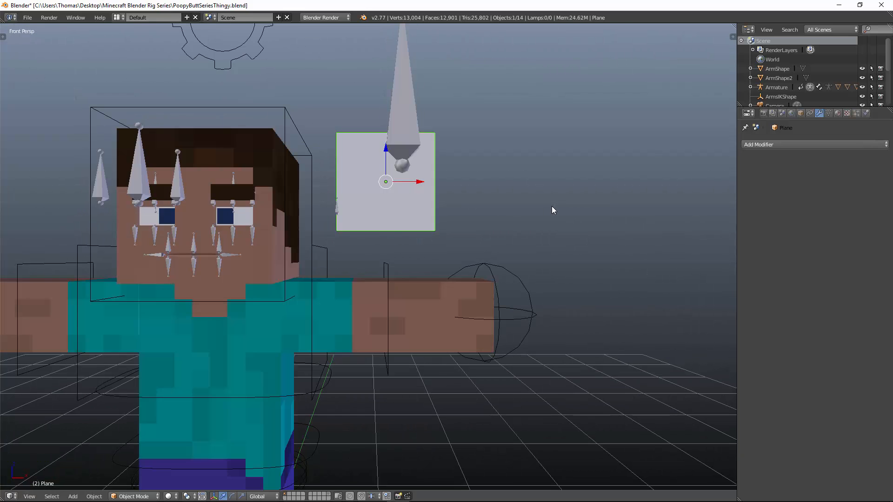
key(z)
right_click(342, 212)
right_click(435, 187)
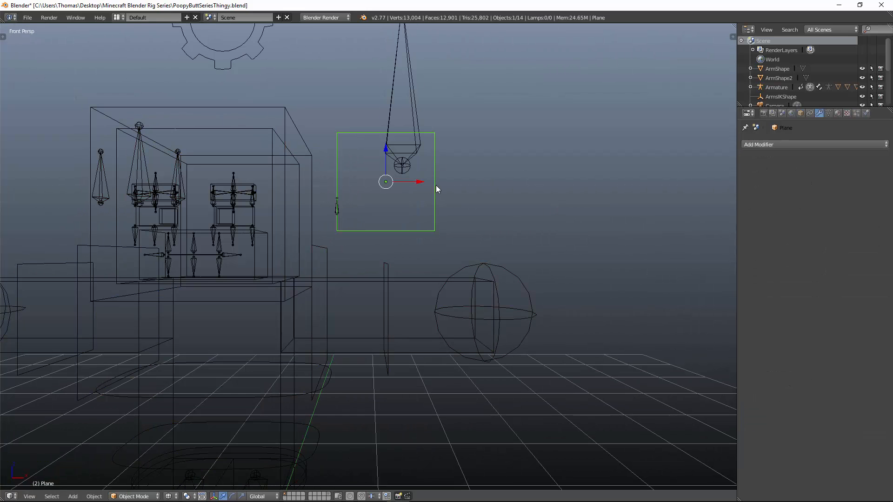
key(n)
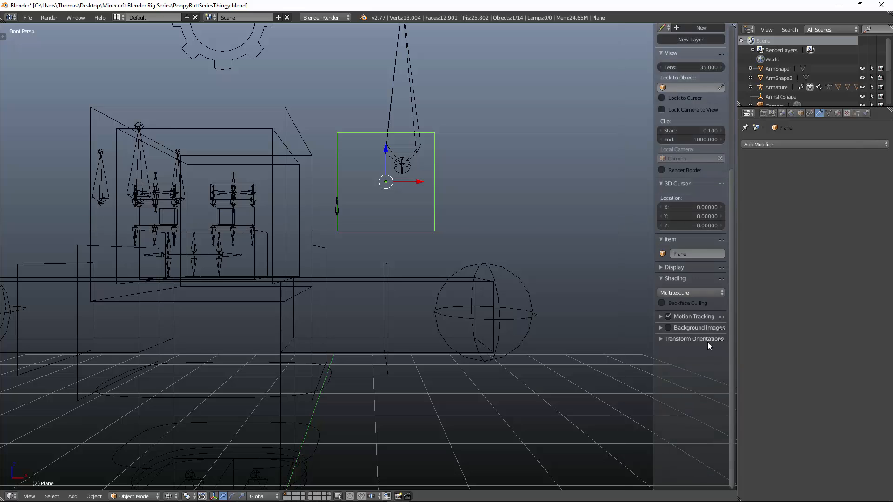
click(697, 253)
text(FacePanel)
key(Return)
key(n)
key(z)
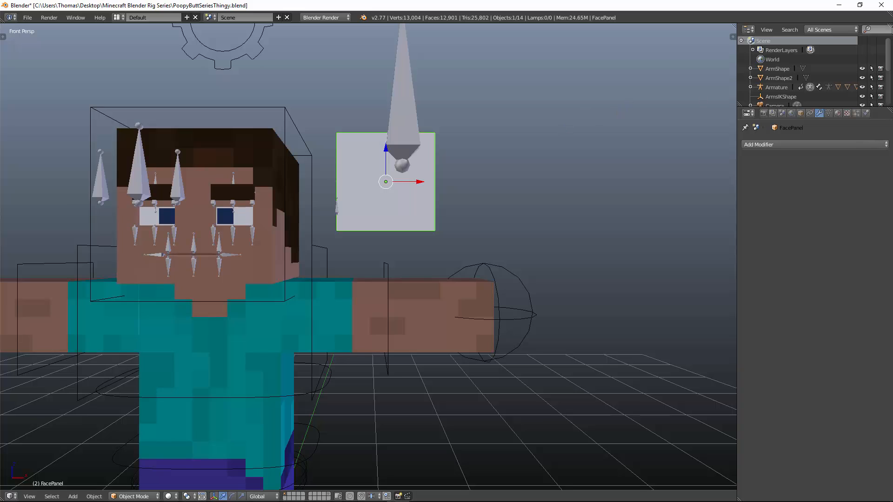
Step: Exclude FacePanel from rendering, enable its Wire display option and set its maximum draw type to Wire
scroll(813, 87, down, 4)
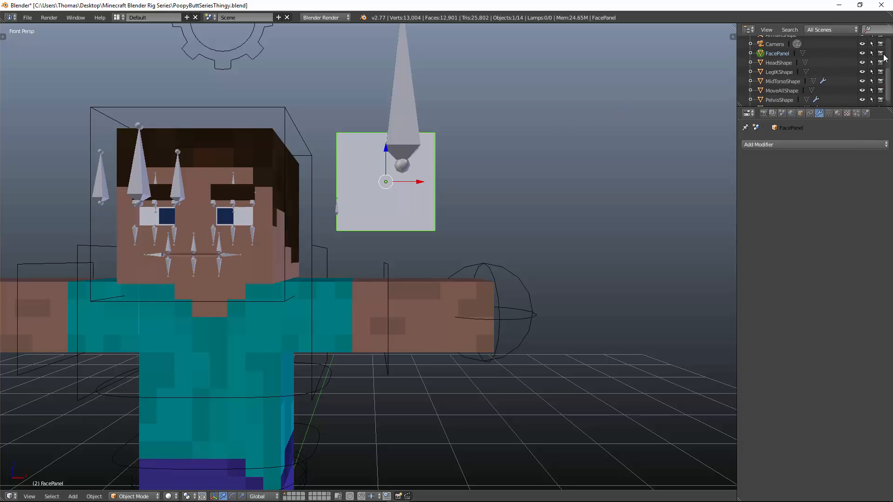
scroll(842, 77, up, 4)
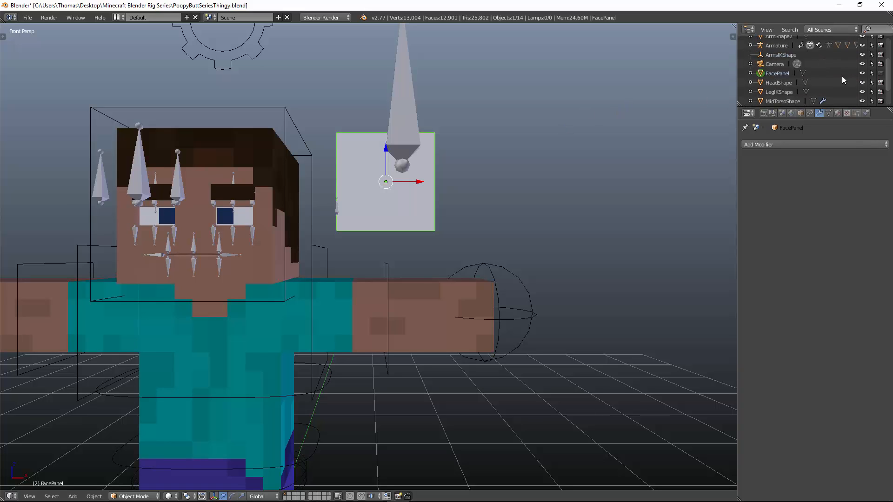
click(800, 113)
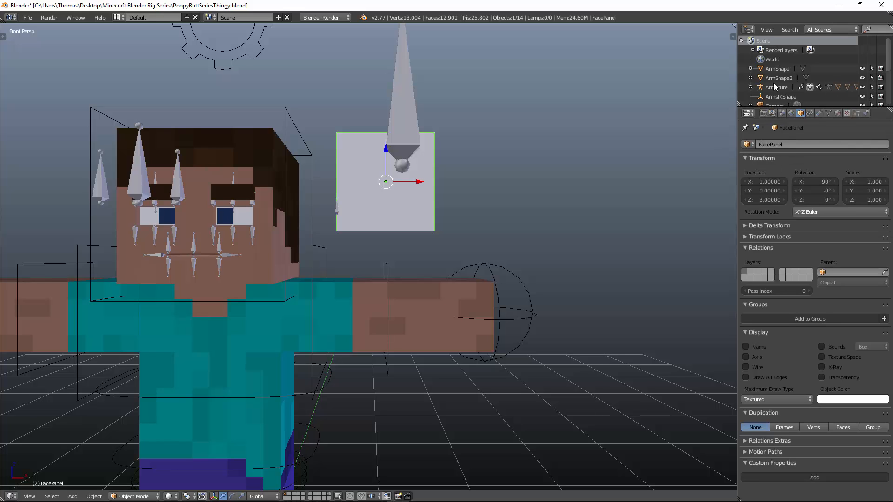
click(760, 367)
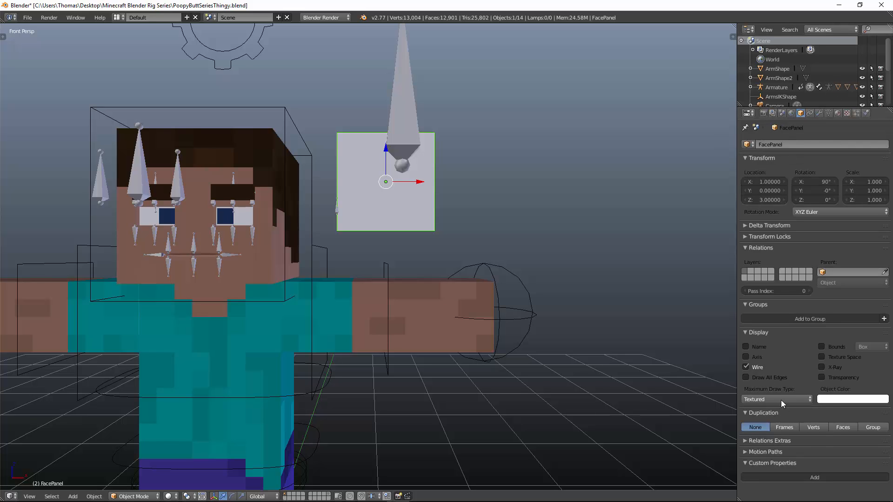
click(798, 400)
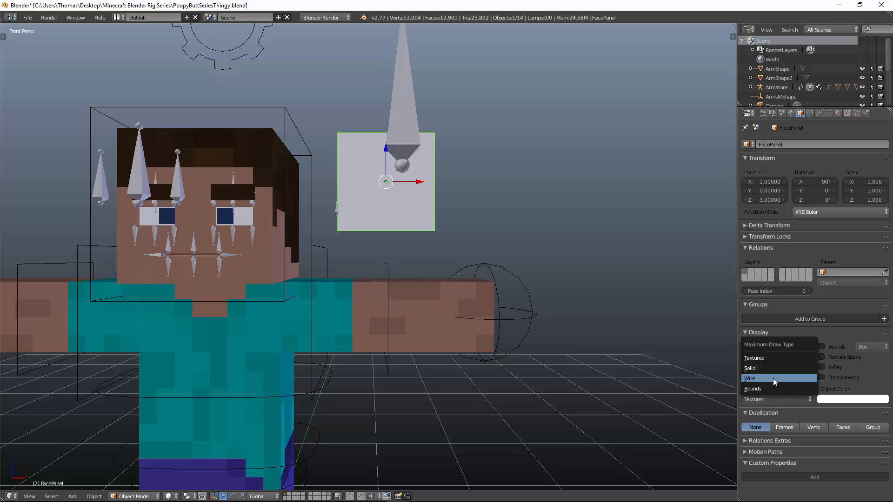
click(773, 378)
shift+middle_drag(412, 135, 380, 204)
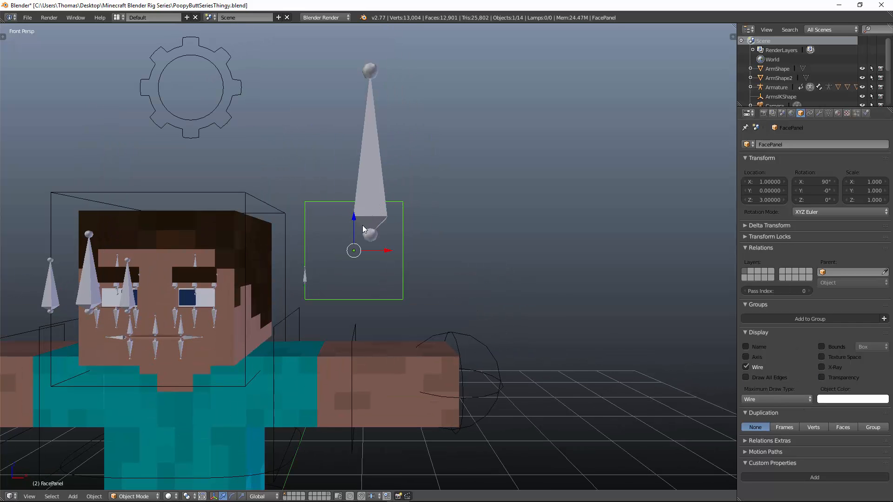
Step: In Edit Mode, duplicate the square face in front orthographic view and place the copy directly above the original
key(Tab)
key(KP_5)
key(z)
scroll(374, 225, up, 3)
key(g)
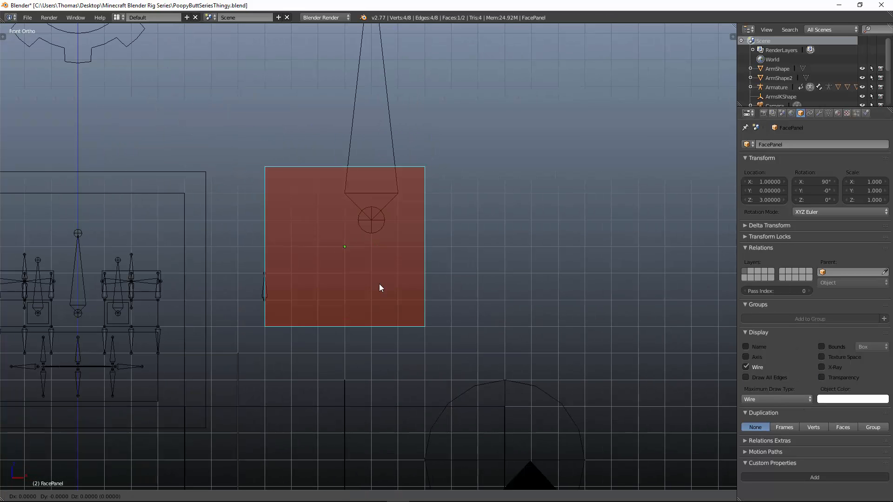
click(389, 136)
Step: Lower the upper face's top edge so that the face is about 0.4 units tall
shift+middle_drag(381, 202, 372, 276)
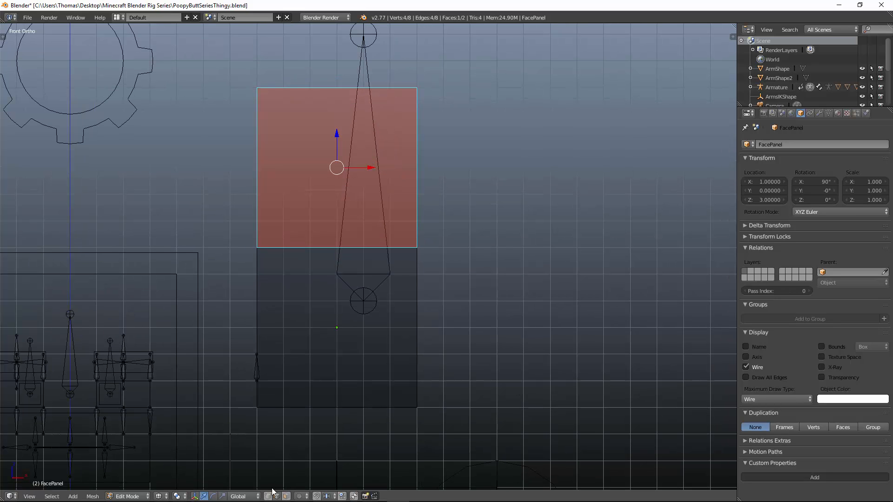
right_click(256, 88)
shift+right_click(417, 88)
key(g)
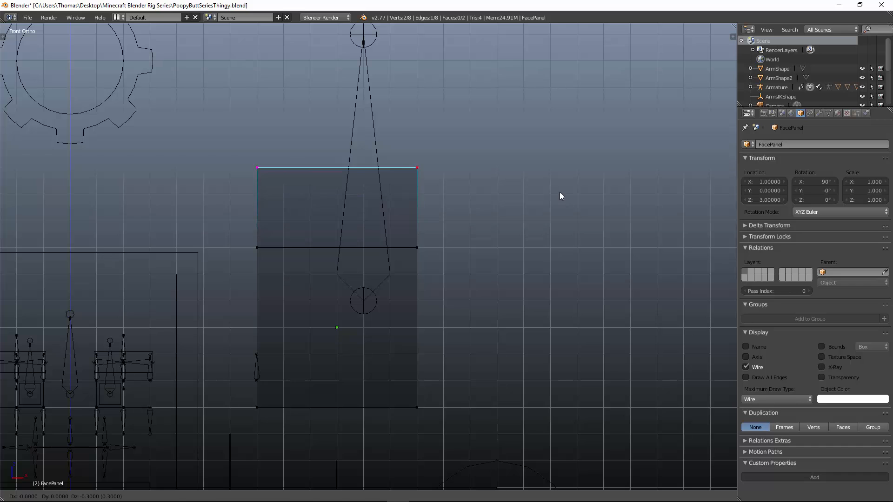
click(559, 177)
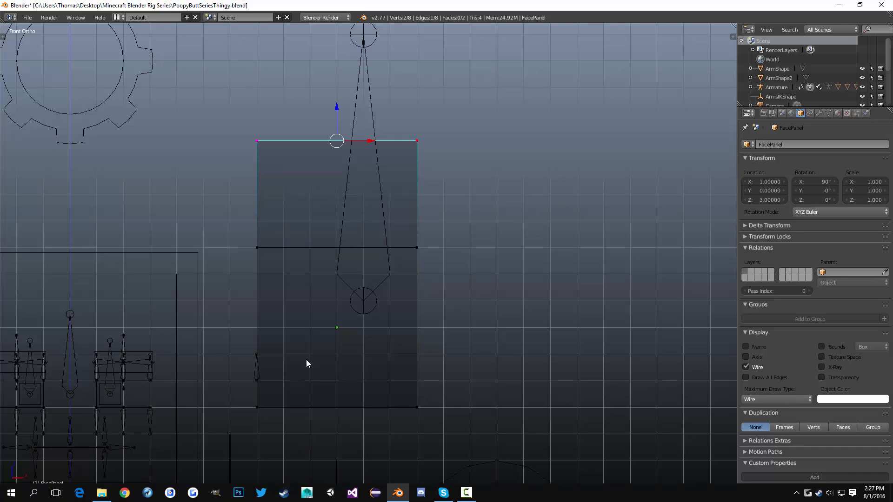
Step: Duplicate the lower square face and move the copy down along Z, below the panel
click(286, 497)
right_click(337, 320)
scroll(355, 318, down, 1)
shift+middle_drag(422, 251, 415, 225)
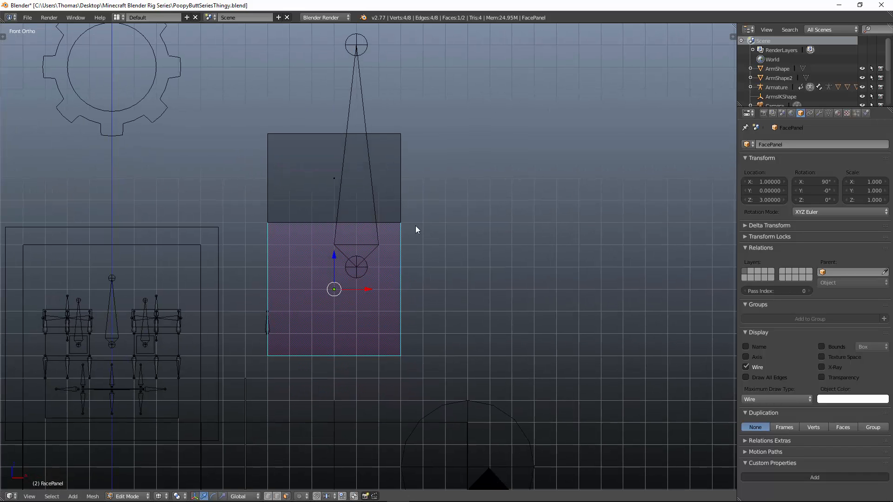
shift+middle_drag(355, 259, 364, 236)
key(shift+d)
key(z)
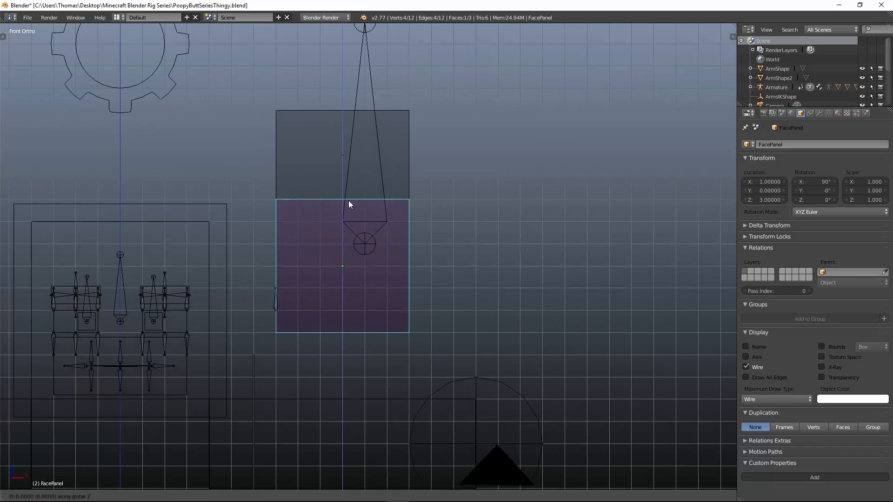
click(356, 302)
Step: Scale the copied face along Z to about 0.2, making it a thin horizontal strip
scroll(358, 206, up, 3)
key(s)
key(z)
click(355, 317)
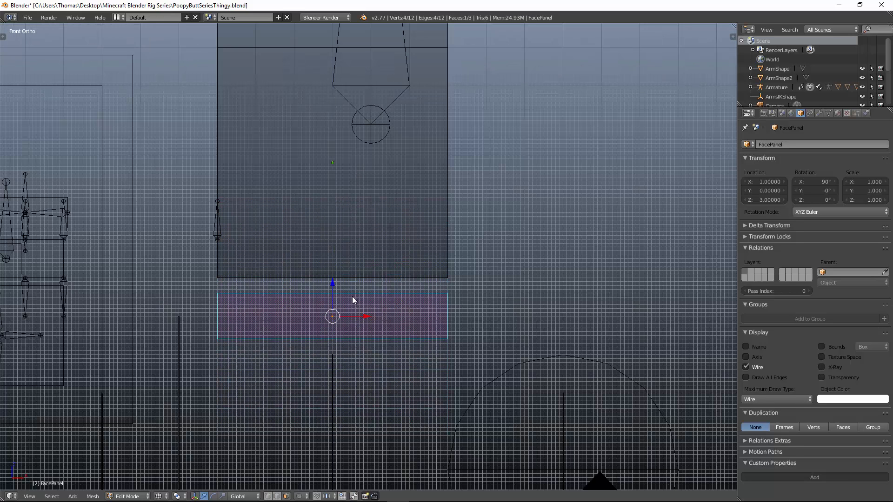
Step: Move the strip up along Z against the panel's bottom edge and snap it to the grid
key(g)
key(z)
click(353, 277)
key(shift+s)
click(353, 277)
scroll(377, 254, down, 3)
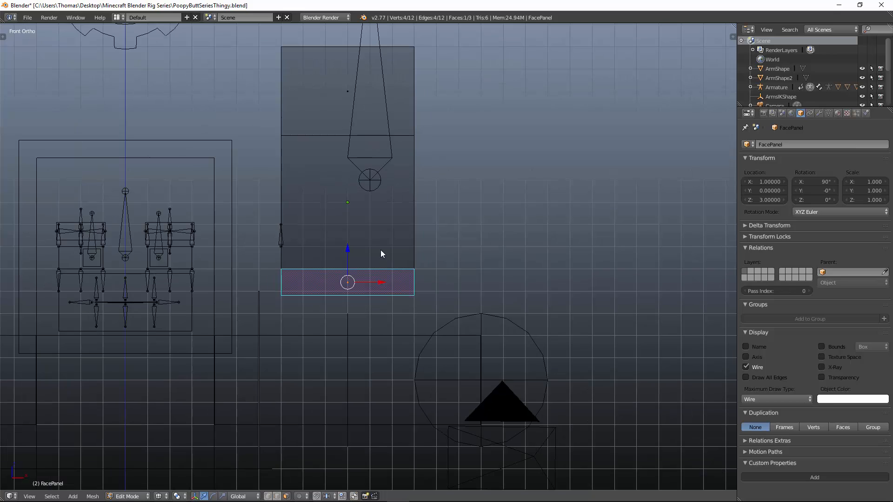
key(shift+s)
click(371, 236)
shift+middle_drag(371, 238, 346, 293)
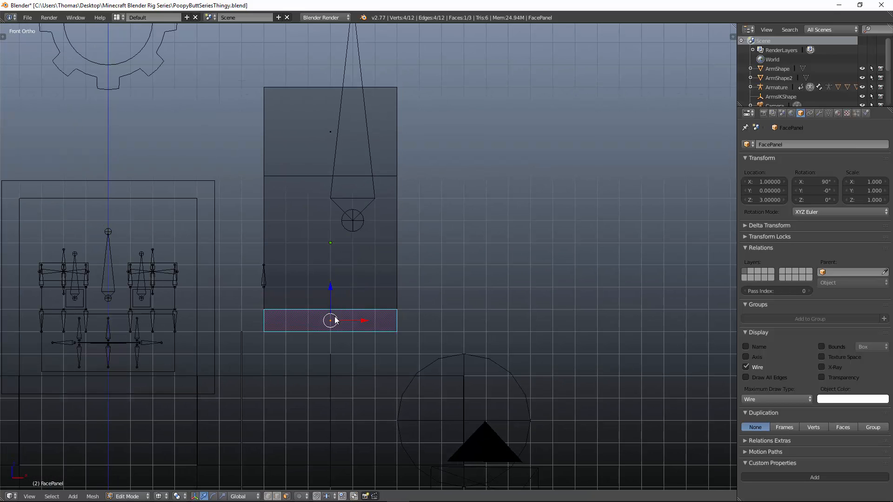
Step: Duplicate the horizontal strip, place the copy to the right of the panel and rotate it roughly upright
key(shift+d)
click(433, 216)
key(r)
click(483, 270)
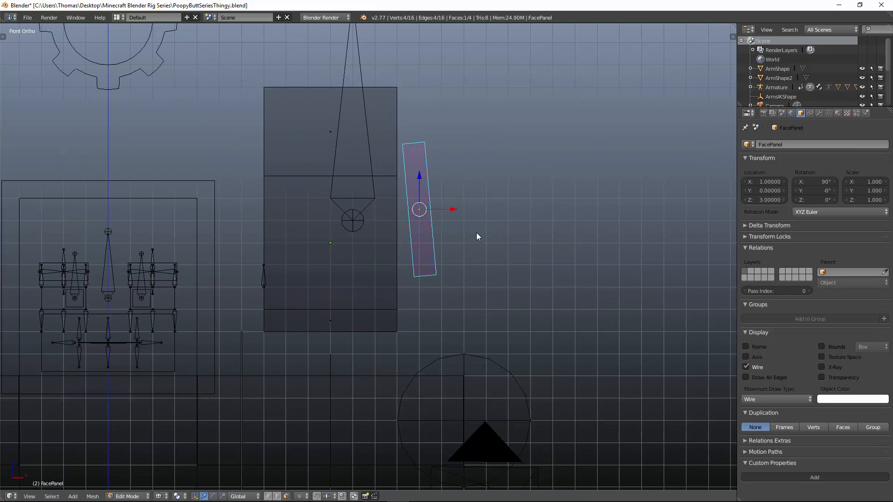
key(r)
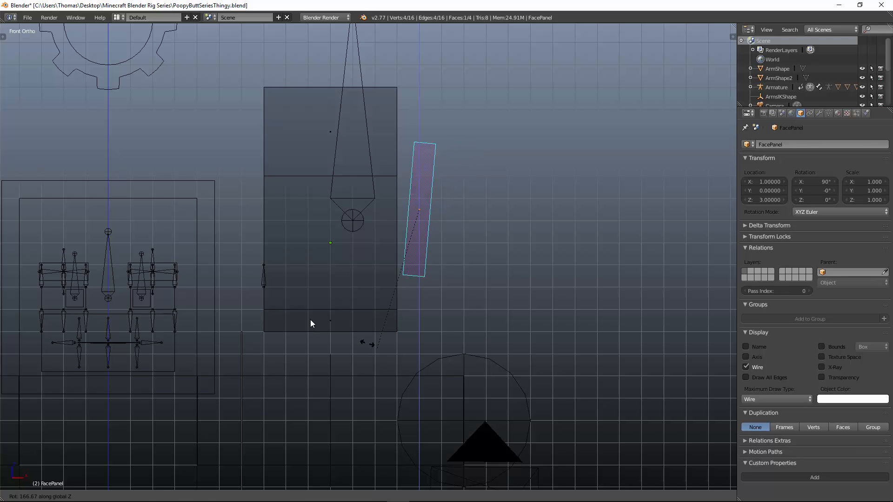
right_click(332, 318)
key(r)
right_click(479, 131)
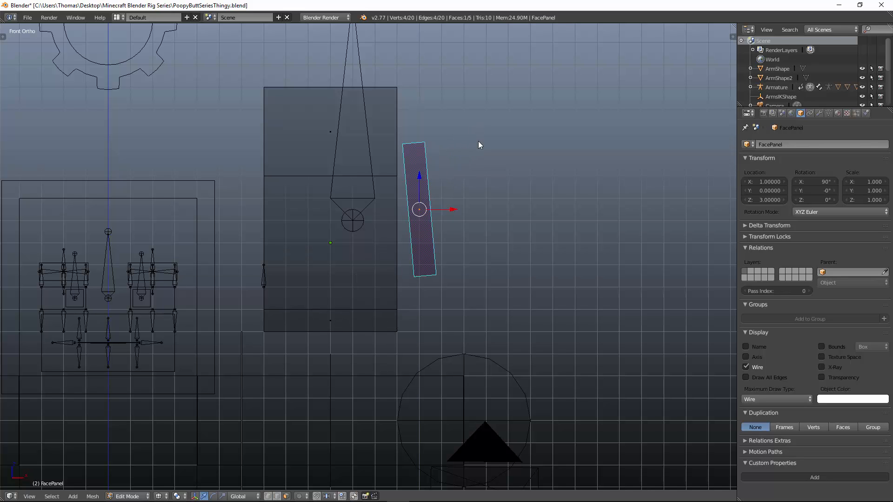
Step: Move the upright strip closer to the panel, straighten its rotation and snap it to the grid against the right edge
key(g)
click(459, 183)
key(r)
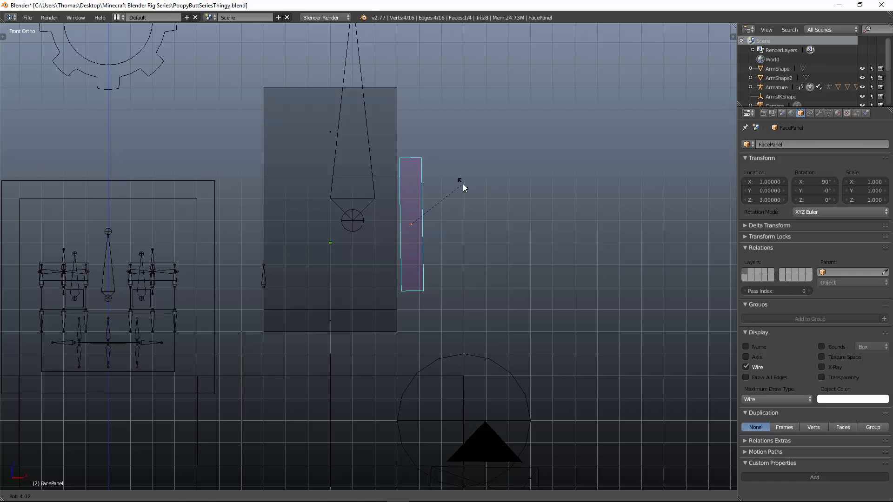
click(462, 183)
key(shift+s)
click(459, 197)
Step: Move the upright strip about 0.1 units away from the panel and about 0.1 units down
key(KP_3)
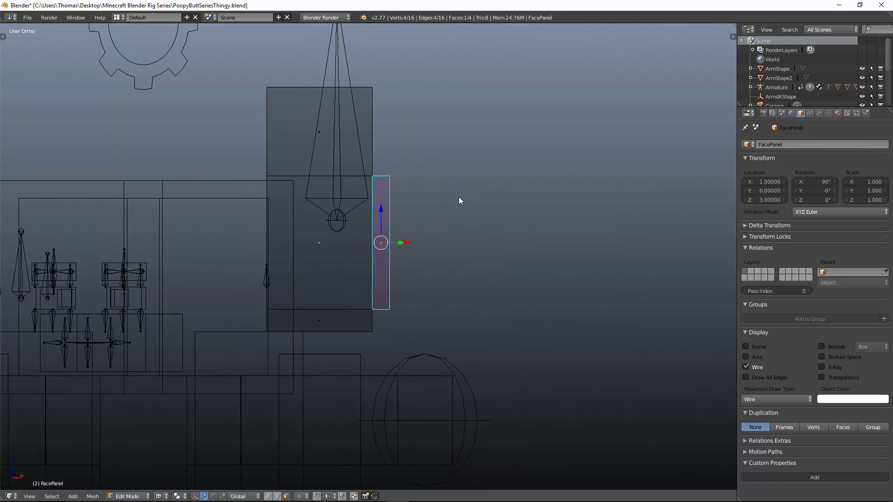
key(KP_7)
key(KP_2)
key(KP_1)
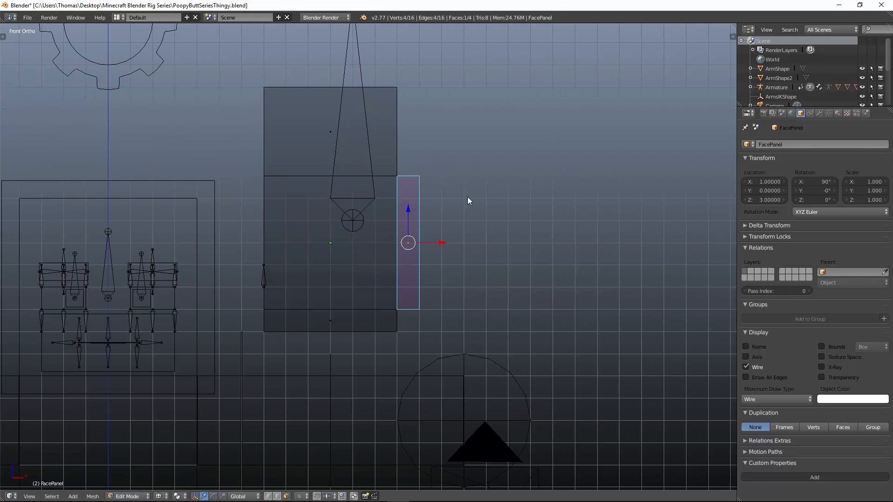
key(g)
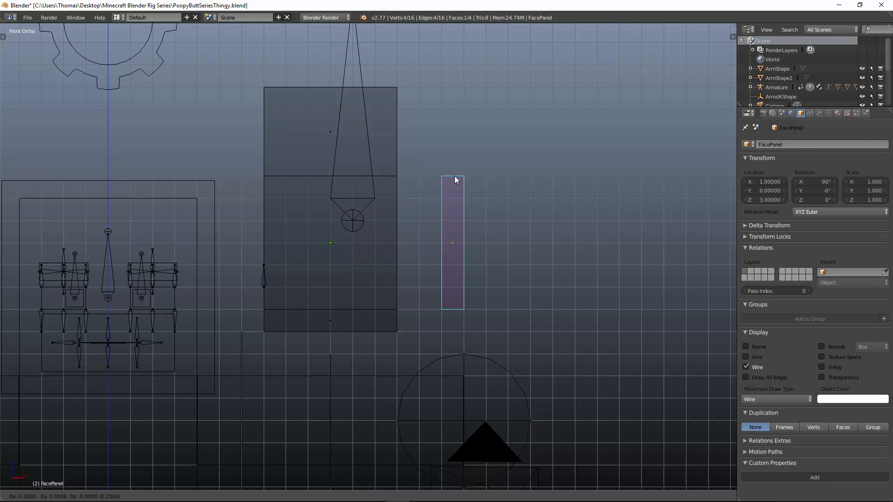
click(427, 189)
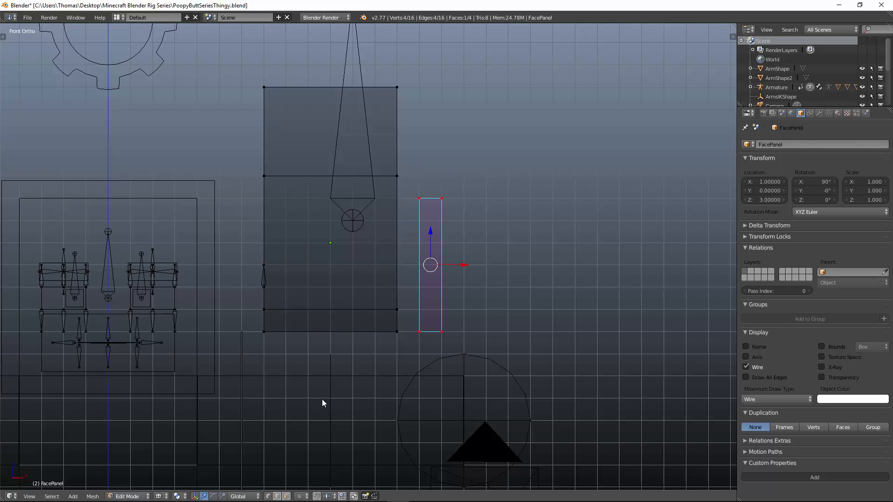
Step: Lower the upright strip's top edge so that the strip is about 0.4 units tall
right_click(430, 200)
key(g)
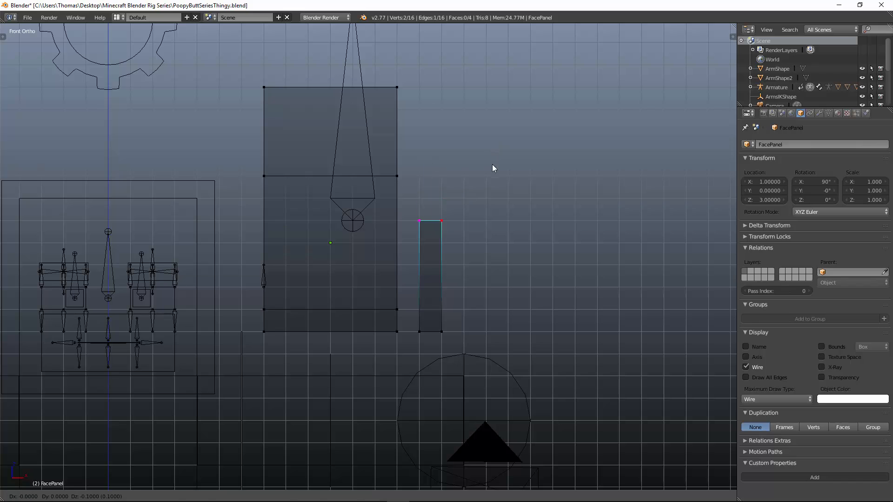
click(491, 199)
Step: Move the shortened strip against the panel's right edge, with its base level with the top of the bottom strip
click(287, 496)
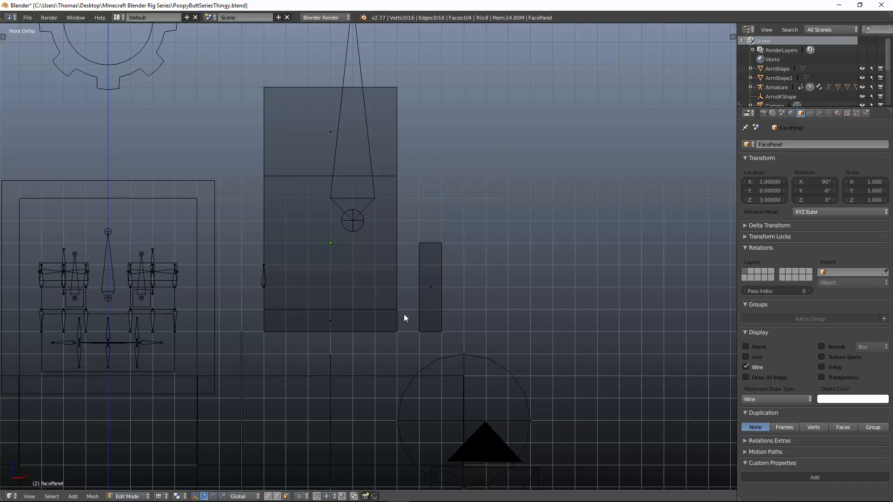
right_click(429, 294)
key(g)
click(412, 267)
shift+middle_drag(411, 273, 398, 307)
Step: Duplicate the side strip three times to form a two-by-two block of faces along the panel's right edge
key(shift+d)
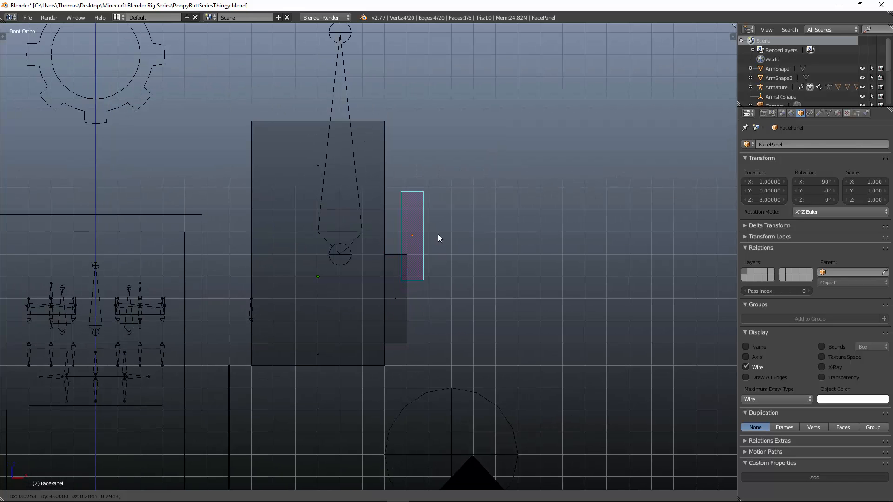
click(431, 210)
key(shift+d)
click(445, 234)
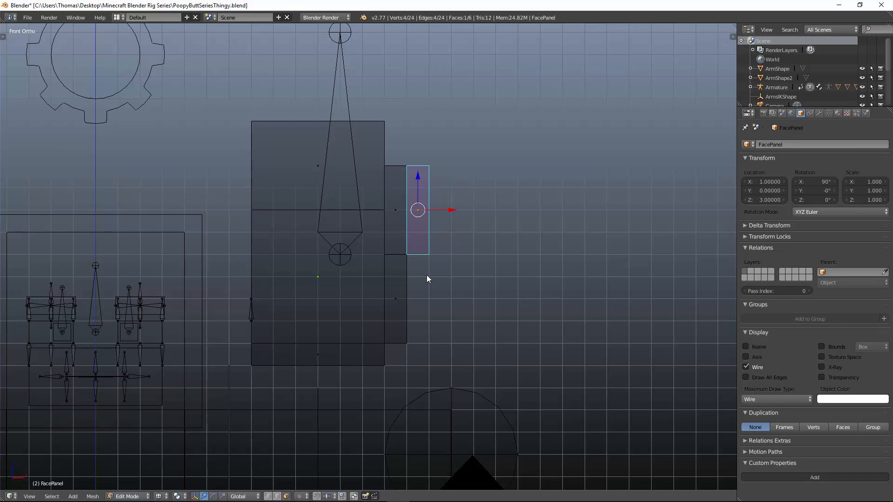
key(shift+d)
click(418, 356)
Step: Try shifting the four side faces down one grid step to line up with the panel's bottom edge
key(b)
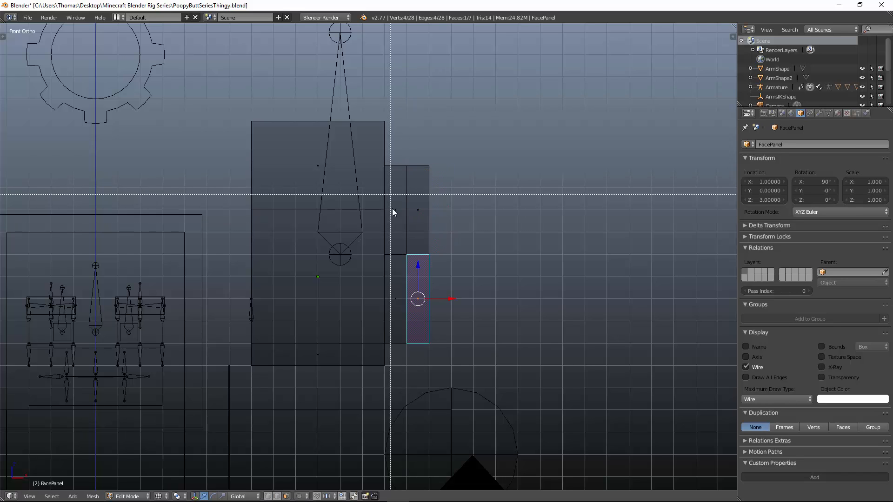
drag(392, 196, 470, 380)
key(g)
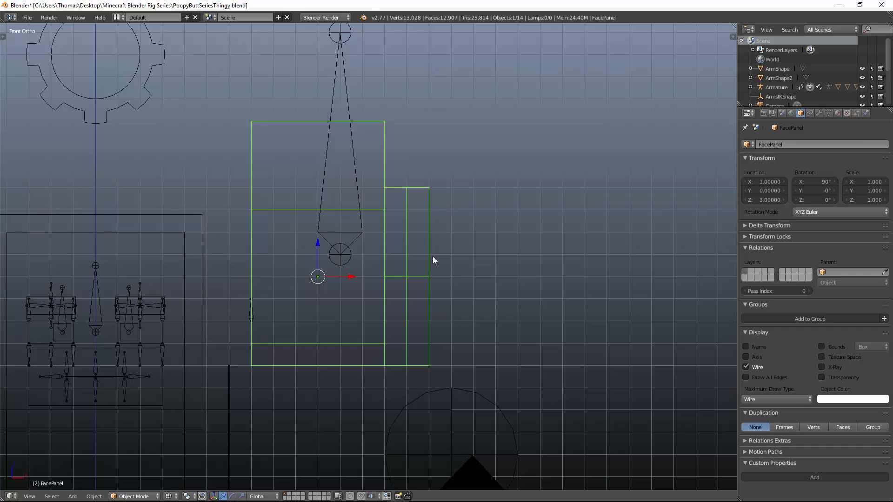
click(431, 225)
Step: Return to Object Mode and inspect the panel outline beside the head in shaded perspective view
key(Tab)
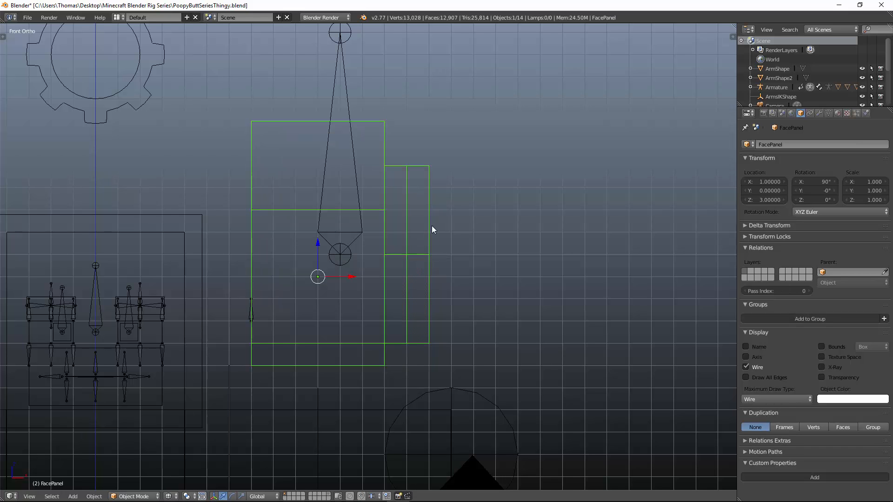
key(KP_5)
key(z)
middle_drag(437, 229, 305, 275)
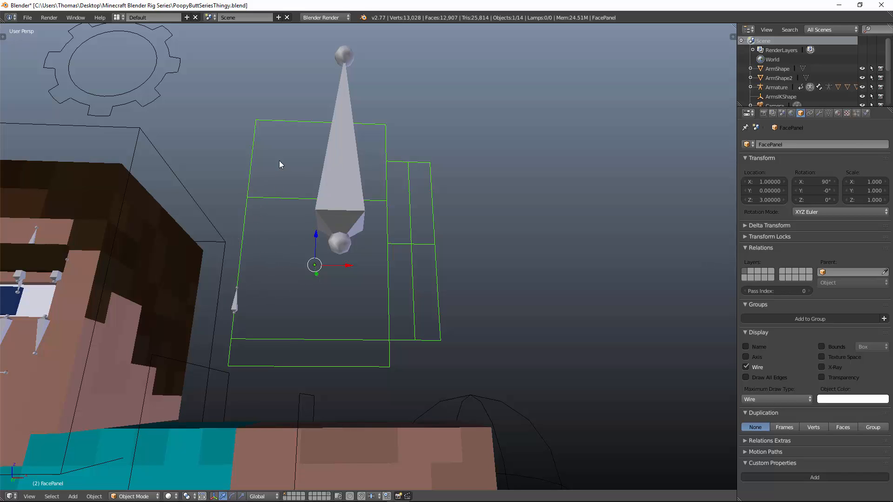
Step: Parent the FacePanel mesh to the large bone in front of it, using the Bone parenting type
shift+right_click(355, 150)
key(ctrl+Tab)
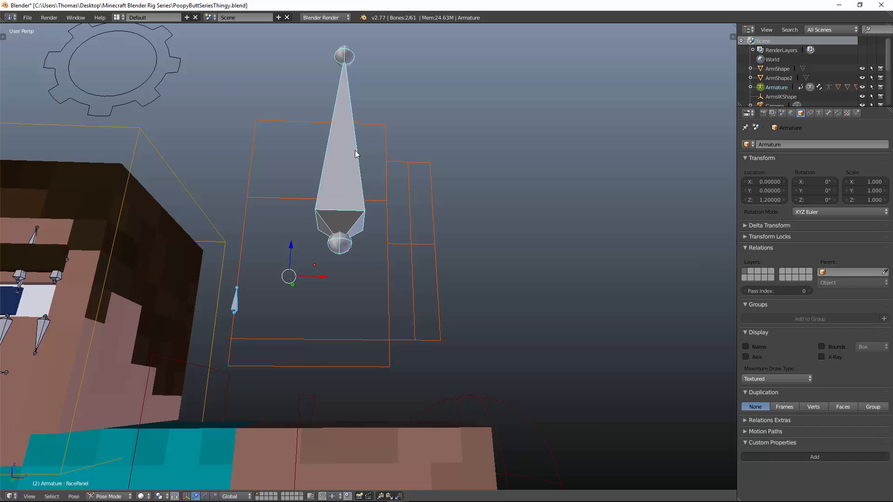
key(ctrl+p)
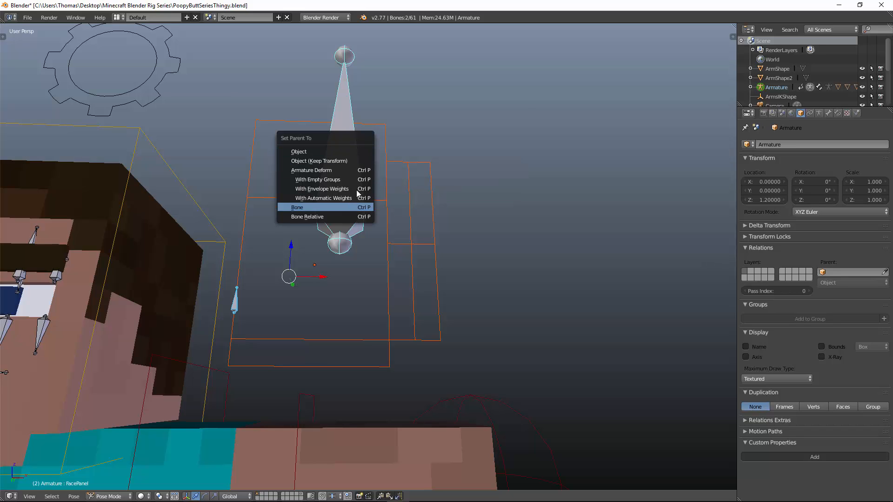
key(Return)
scroll(411, 183, down, 5)
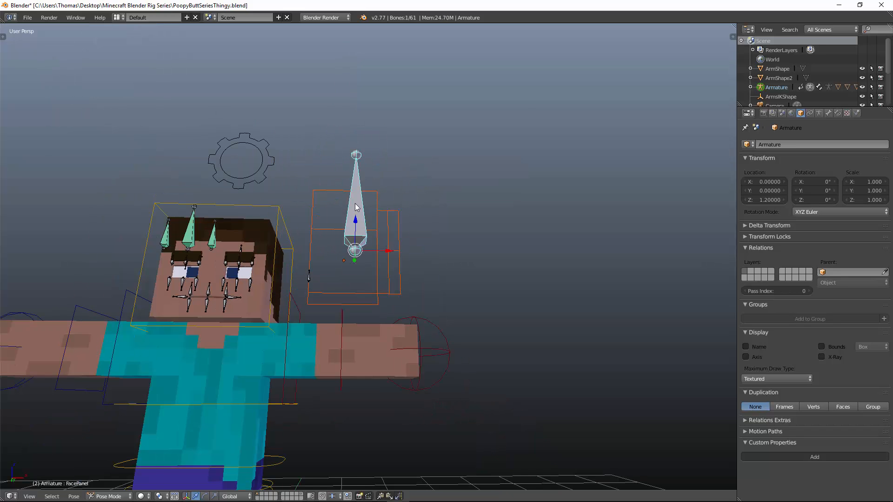
Step: Parent the large panel bone to the Head bone in armature Edit Mode, keeping its offset, and return to Pose Mode
right_click(290, 217)
right_click(362, 165)
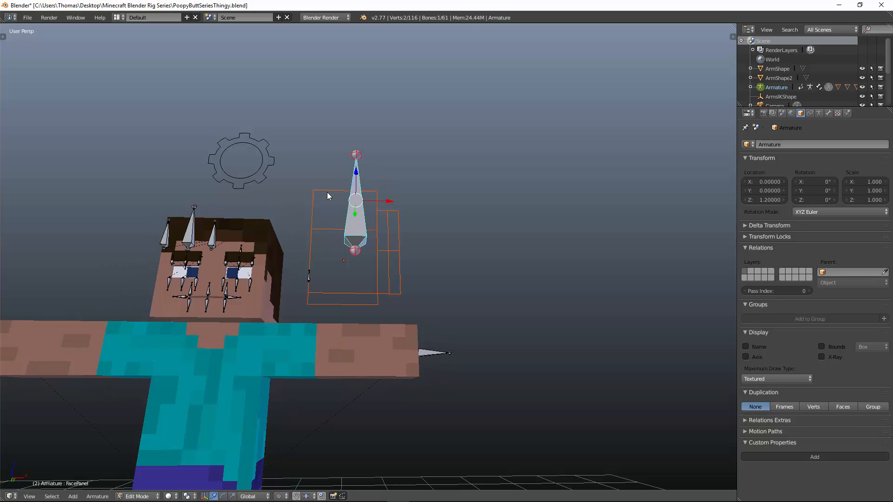
key(Tab)
key(z)
shift+right_click(234, 263)
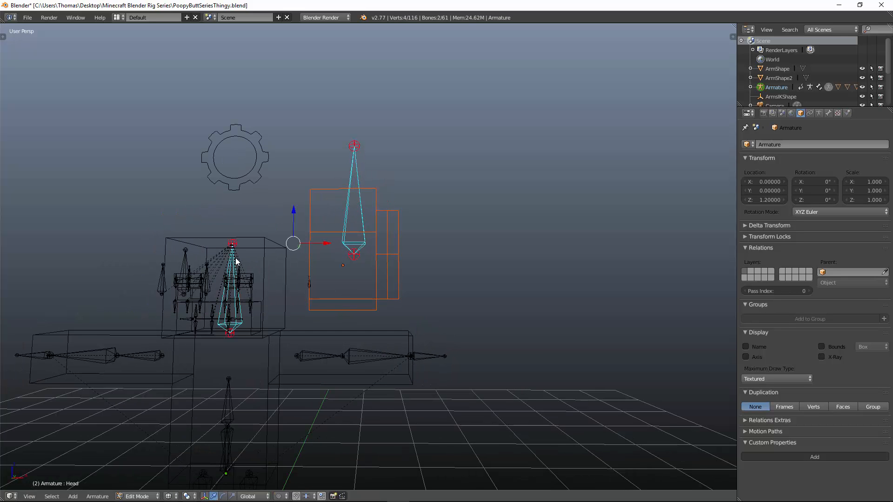
key(ctrl+p)
click(237, 263)
key(Tab)
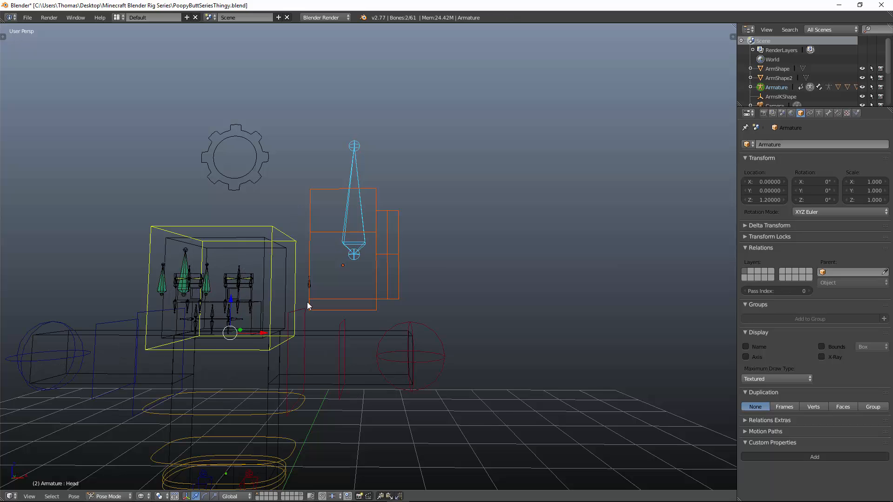
Step: Test-rotate the head bone in shaded view to check whether the panel follows, cancel the rotation, and check the panel's parent
key(z)
right_click(298, 257)
key(r)
key(r)
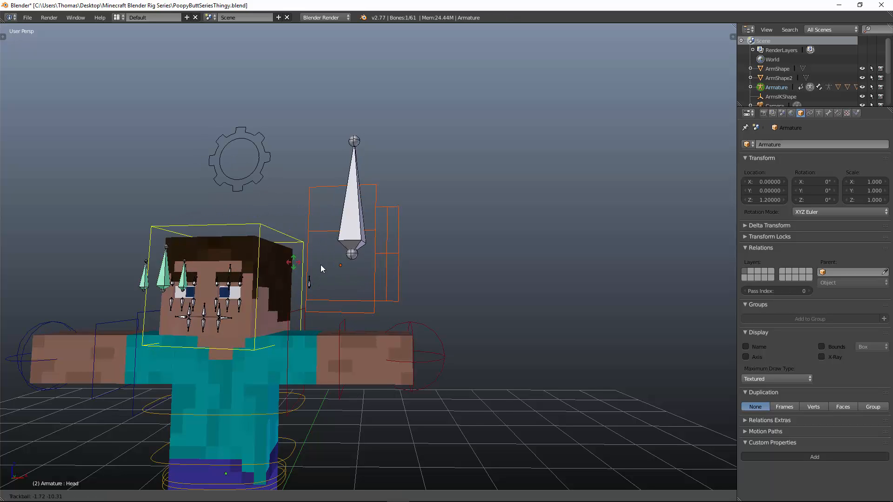
right_click(318, 268)
right_click(323, 190)
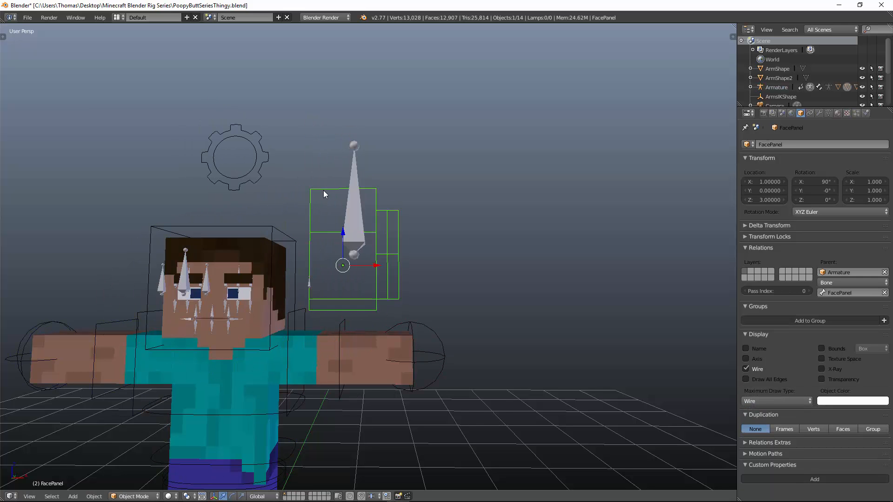
right_click(357, 187)
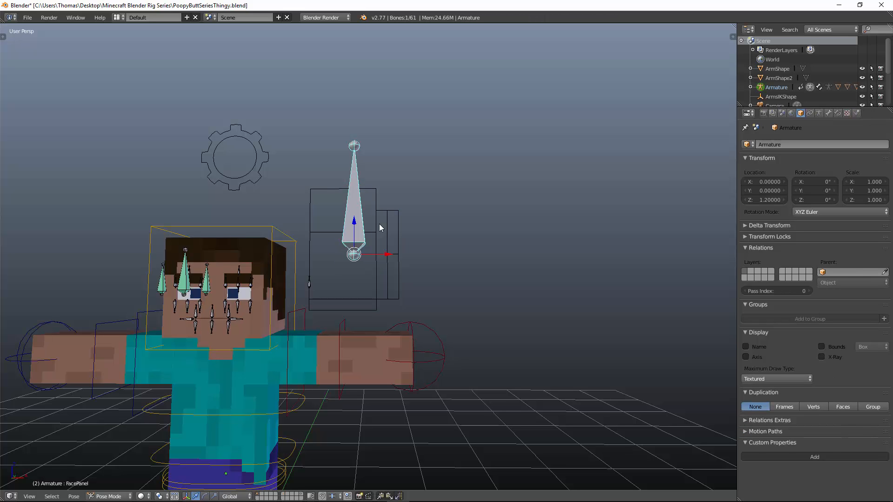
Step: Shift the panel's four side faces down one grid step and duplicate the upper inner face directly above them
key(Tab)
key(KP_1)
key(z)
scroll(377, 195, up, 2)
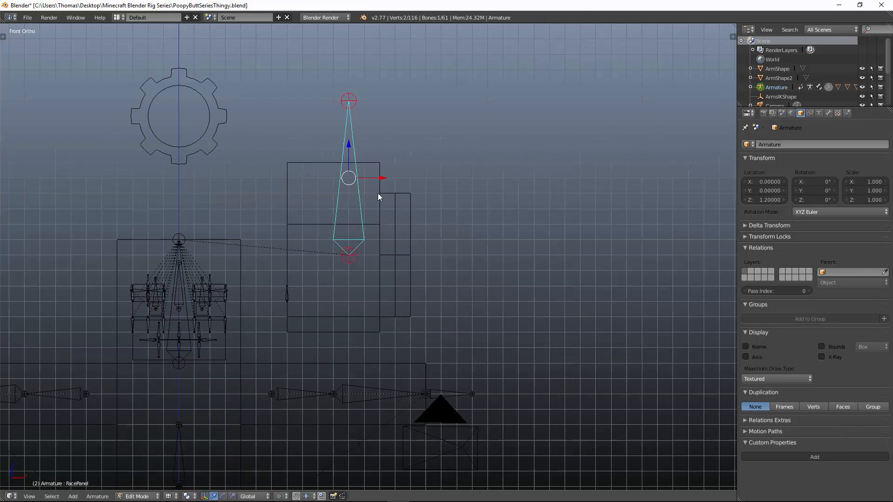
key(Tab)
right_click(383, 201)
key(Tab)
scroll(396, 202, up, 2)
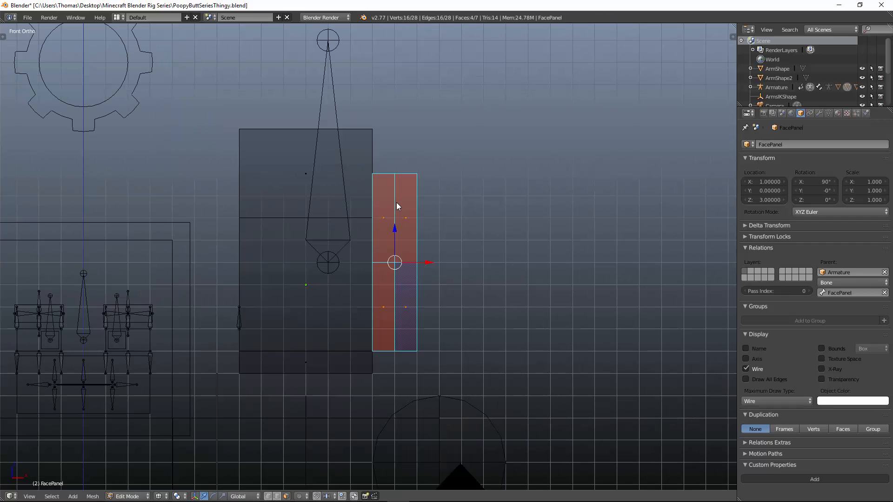
right_click(387, 244)
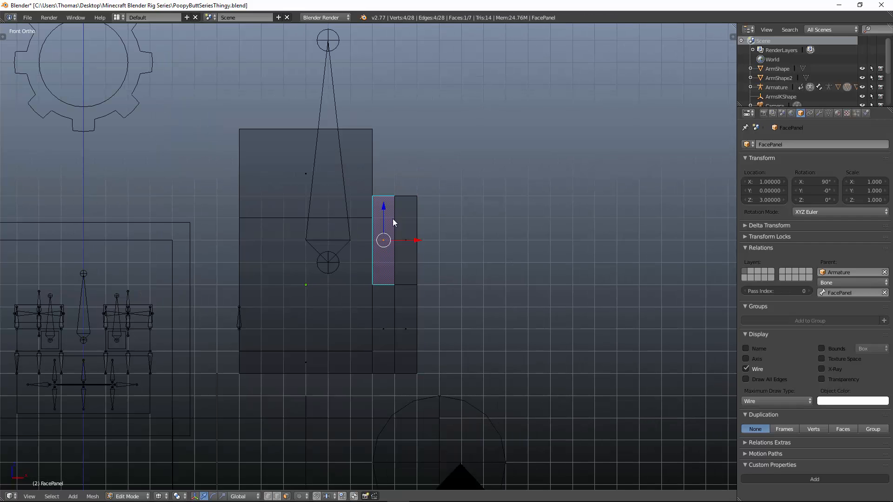
key(e)
click(395, 144)
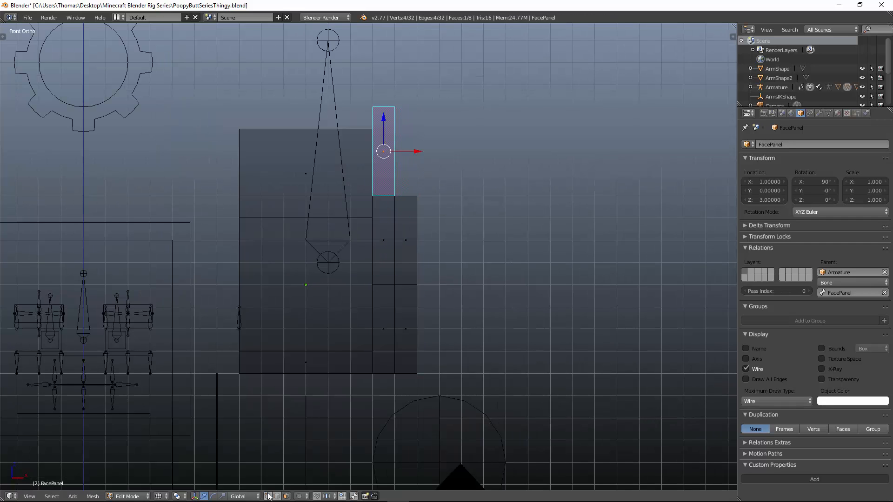
Step: Lower the new face's top edge one grid step, level with the top of the panel
right_click(378, 103)
drag(401, 109, 396, 114)
key(ctrl+z)
key(b)
key(g)
click(398, 128)
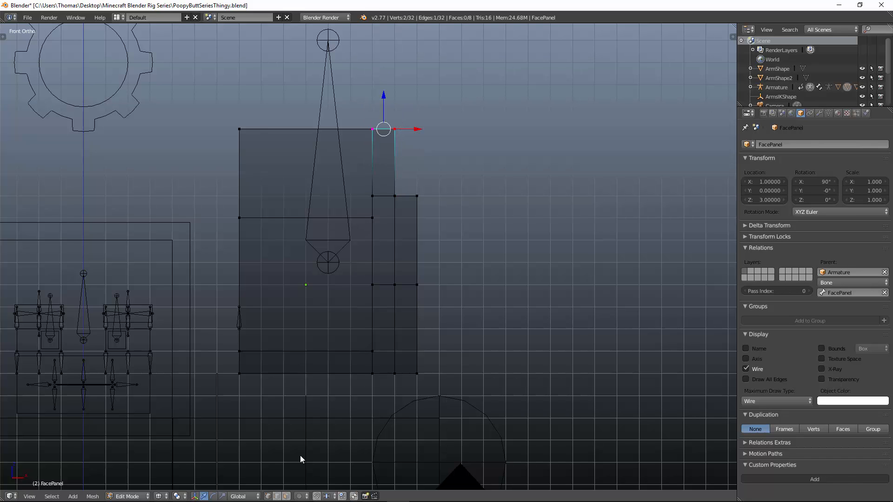
Step: Duplicate the shortened face one column outward and inspect the filled upper corner of the panel in shaded perspective view
right_click(386, 163)
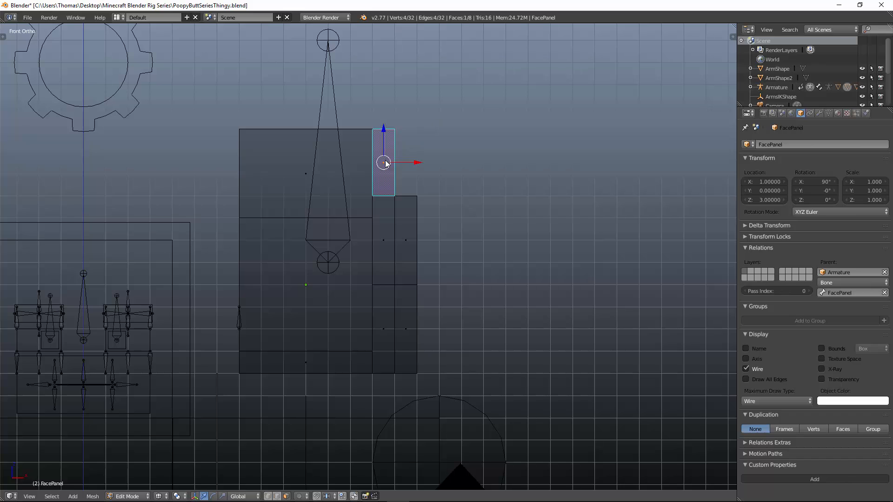
key(shift+d)
click(410, 161)
key(Tab)
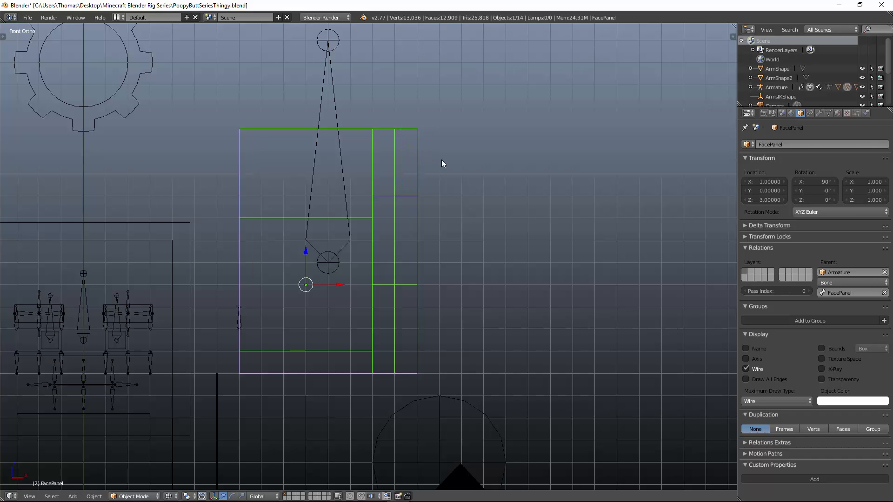
key(Tab)
key(g)
key(Escape)
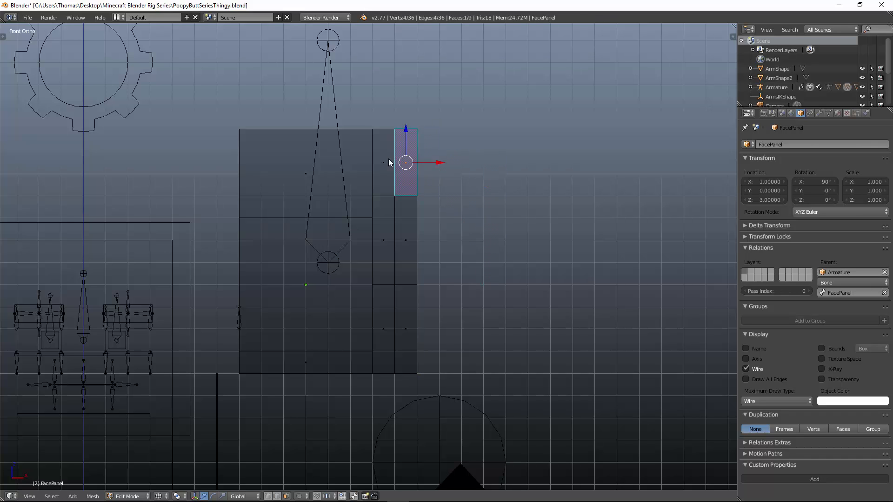
shift+right_click(386, 162)
key(KP_5)
key(z)
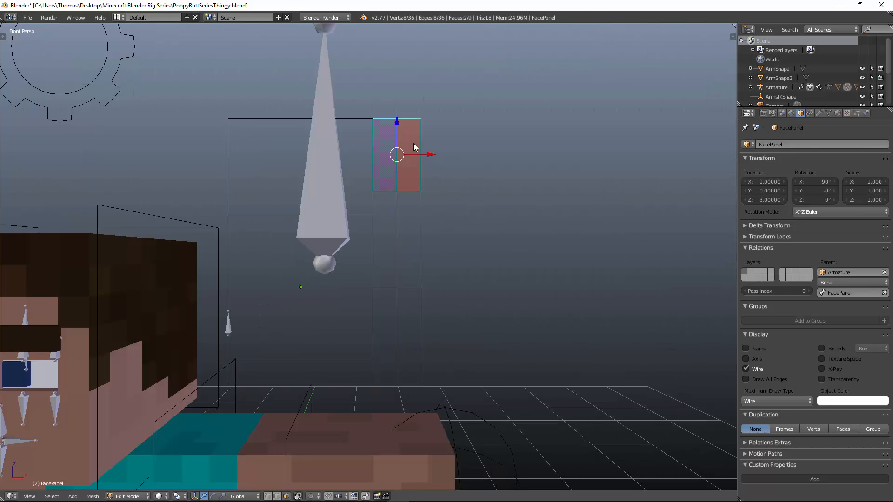
Step: Delete the duplicated outer face in the panel's upper corner
right_click(415, 147)
key(x)
click(398, 162)
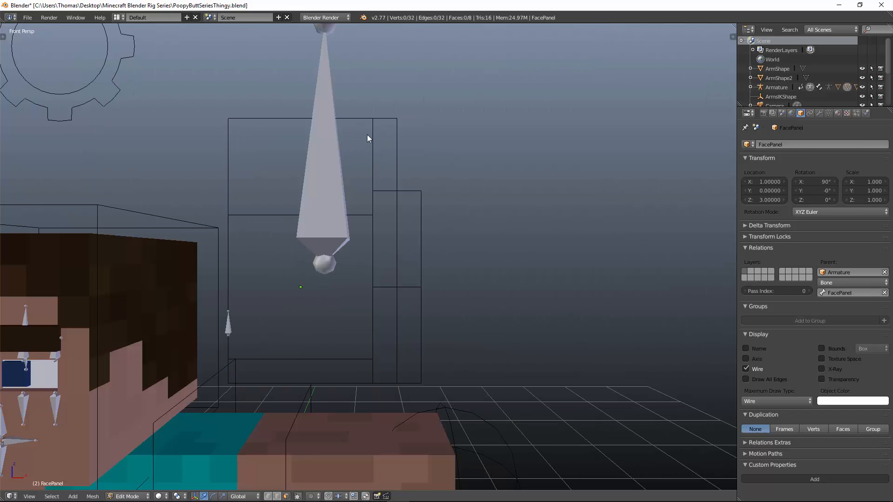
key(Tab)
key(Tab)
Step: Move the remaining short upper face across to the left edge of the panel's top section
right_click(394, 162)
scroll(396, 165, down, 2)
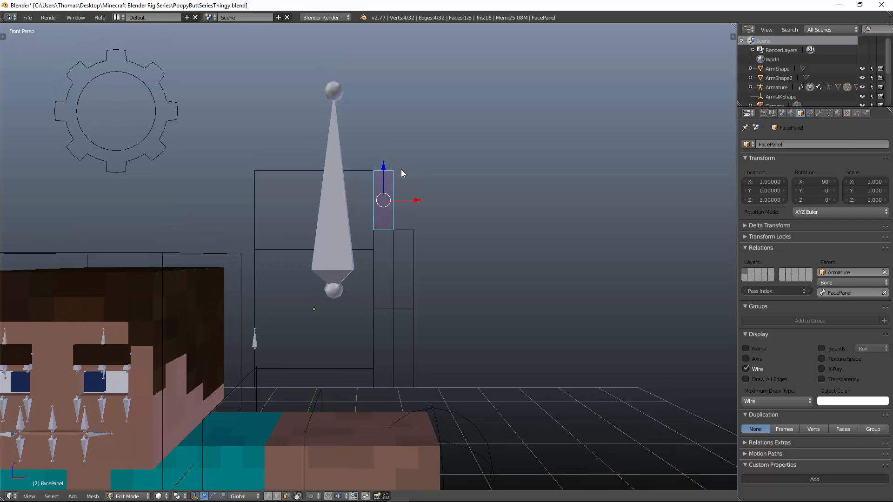
key(KP_5)
key(z)
scroll(447, 172, up, 3)
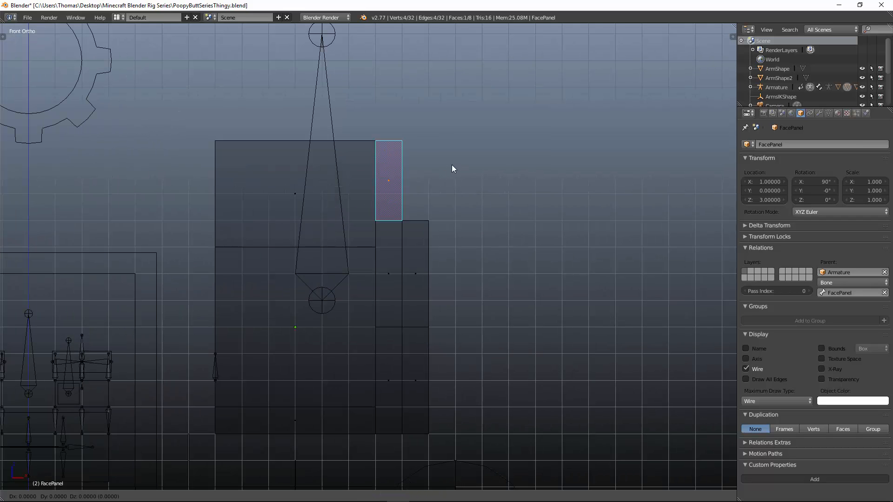
key(g)
click(263, 180)
key(ctrl+alt+z)
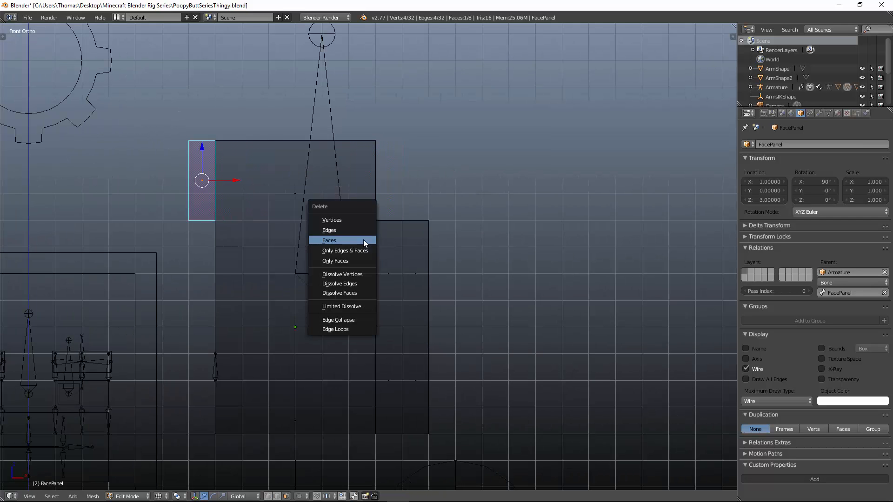
Step: Place a narrow face along the left edge of the panel's top section, matching that section's height, in place of the short one
click(363, 234)
key(g)
click(202, 176)
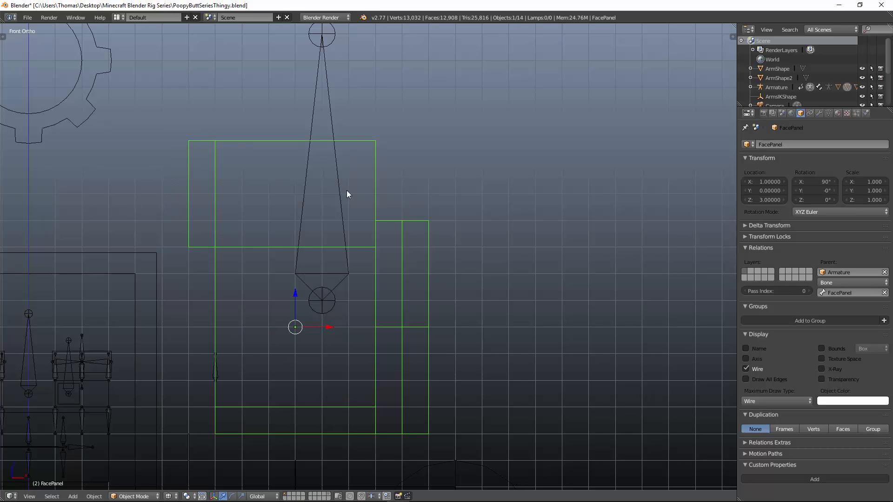
Step: Move the four side faces up one grid step so their base is level with the top of the bottom strip
click(401, 279)
shift+click(418, 297)
shift+click(412, 379)
shift+click(389, 380)
key(g)
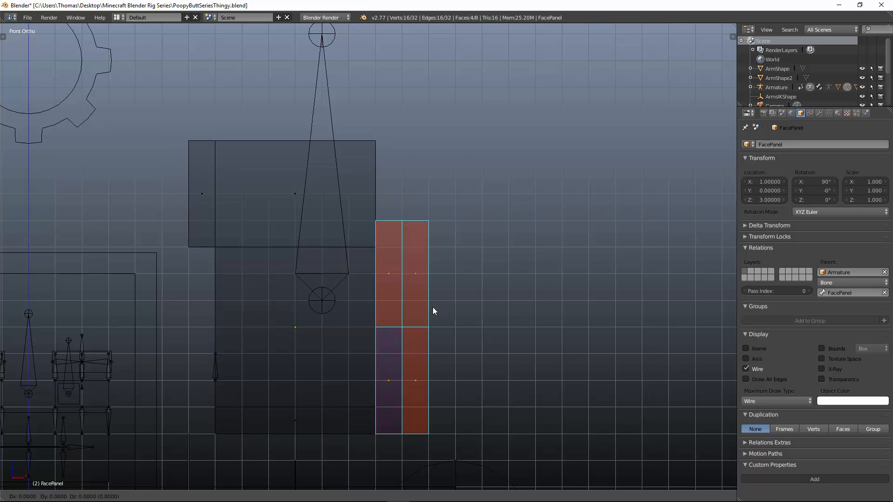
click(430, 252)
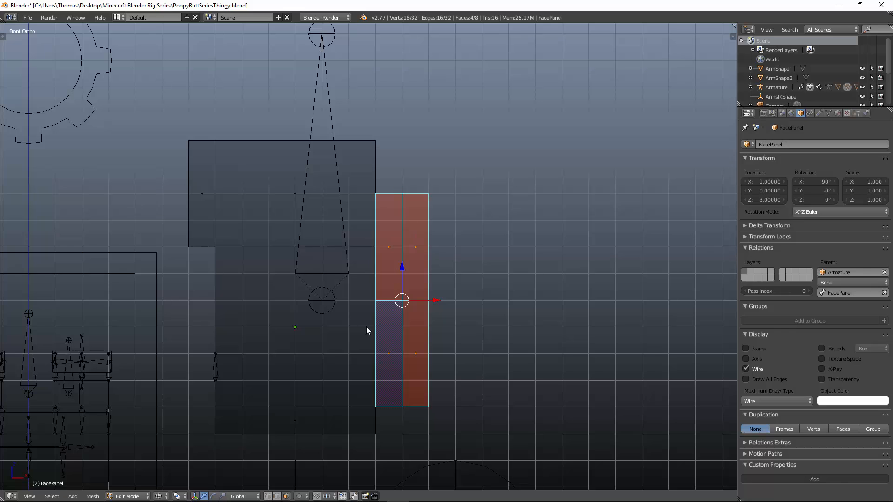
Step: Raise the side block's middle vertex row by 0.1 and its top row level with the panel's top edge
click(268, 496)
key(a)
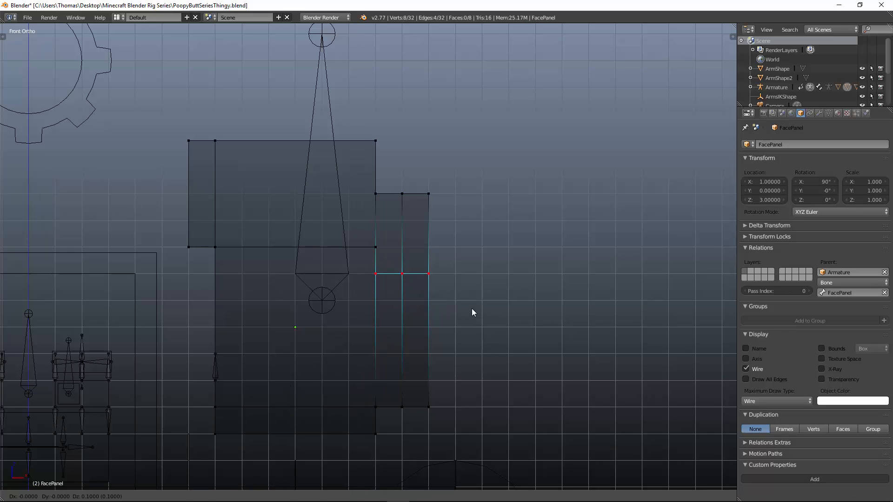
click(382, 195)
drag(369, 185, 454, 205)
key(g)
click(454, 159)
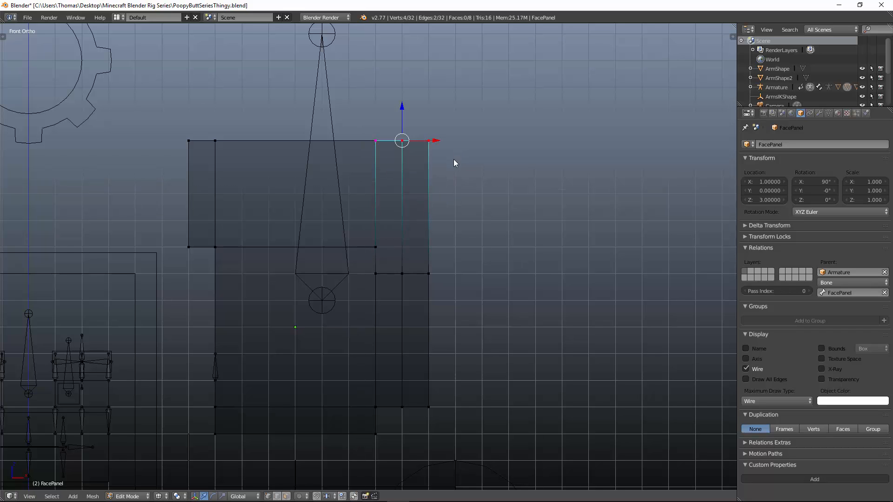
key(Tab)
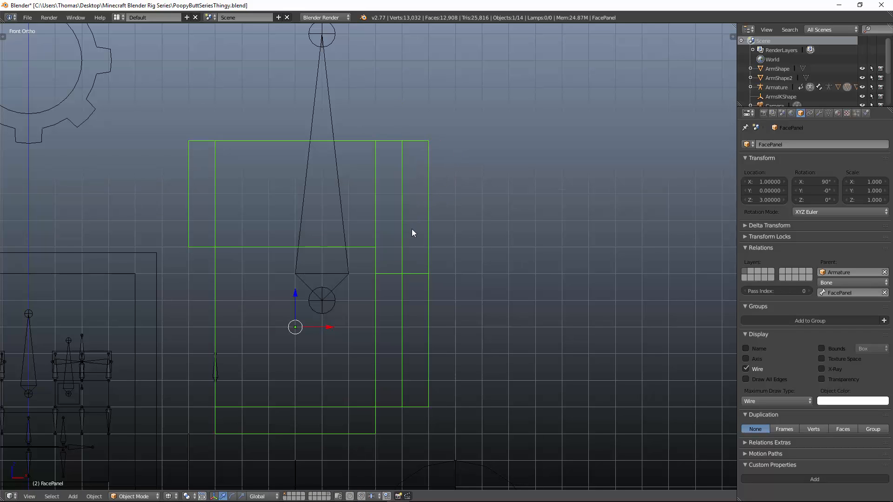
Step: Inspect the extended panel outline in shaded perspective view
key(Tab)
key(KP_5)
key(z)
key(Tab)
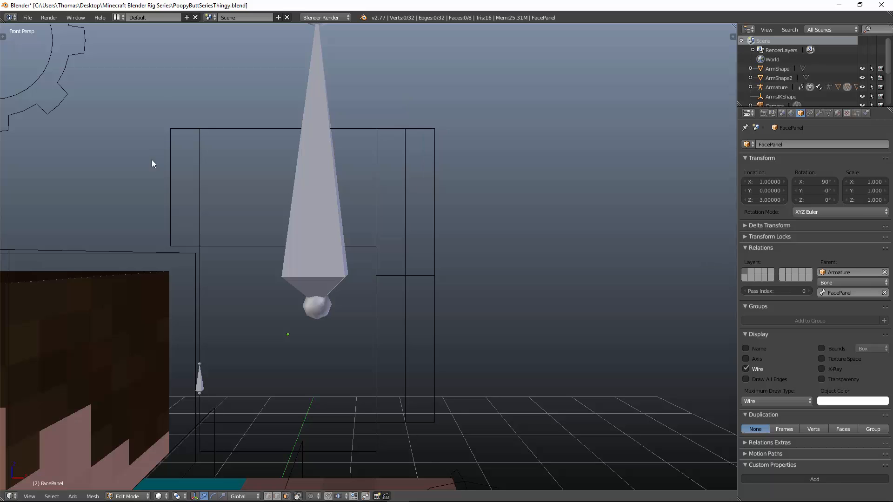
right_click(193, 166)
scroll(339, 118, down, 2)
Step: Display the armature's settings and test-rotate the head bone to check the panel's movement, then cancel the rotation
right_click(339, 117)
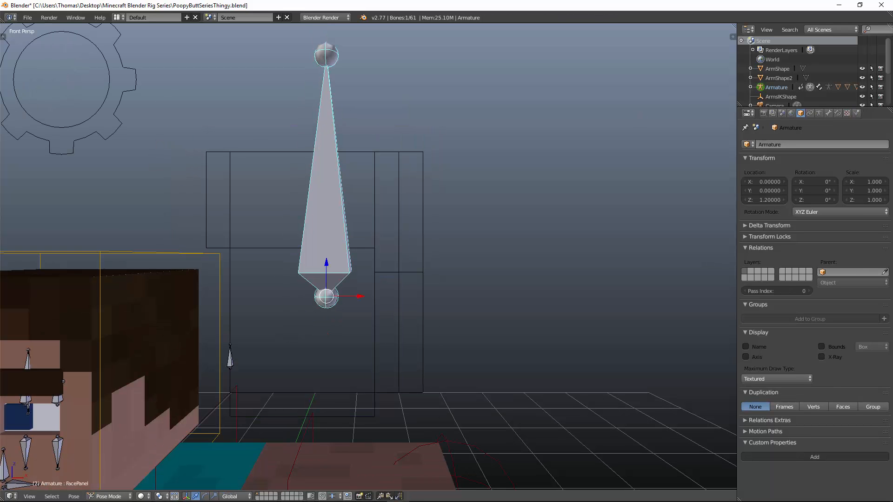
click(819, 113)
key(ctrl+Tab)
scroll(168, 228, down, 3)
right_click(238, 253)
key(r)
key(r)
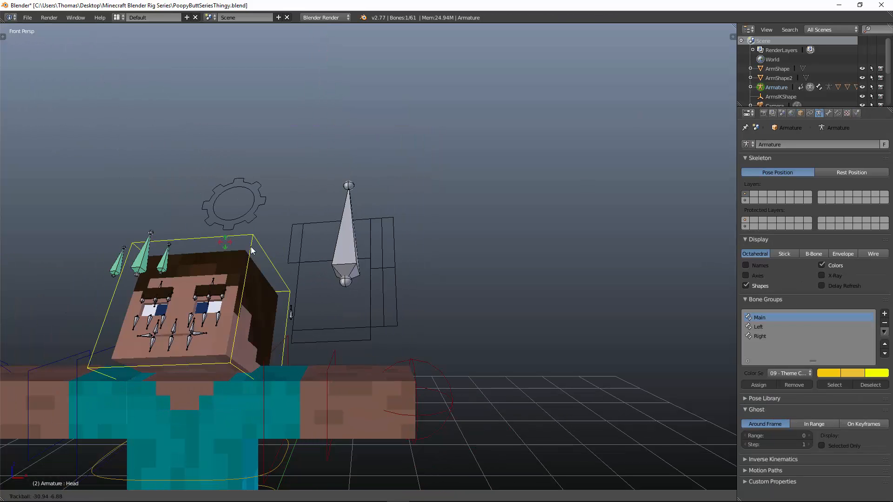
key(Escape)
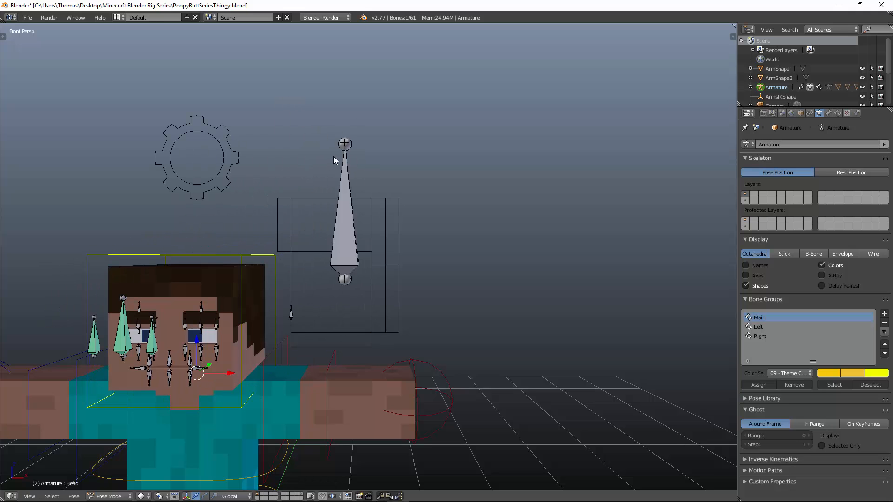
Step: Examine the FacePanel bone's parent, inheritance and constraint settings and compare them with the Head bone's settings
right_click(346, 168)
scroll(419, 160, up, 3)
middle_drag(448, 156, 469, 149)
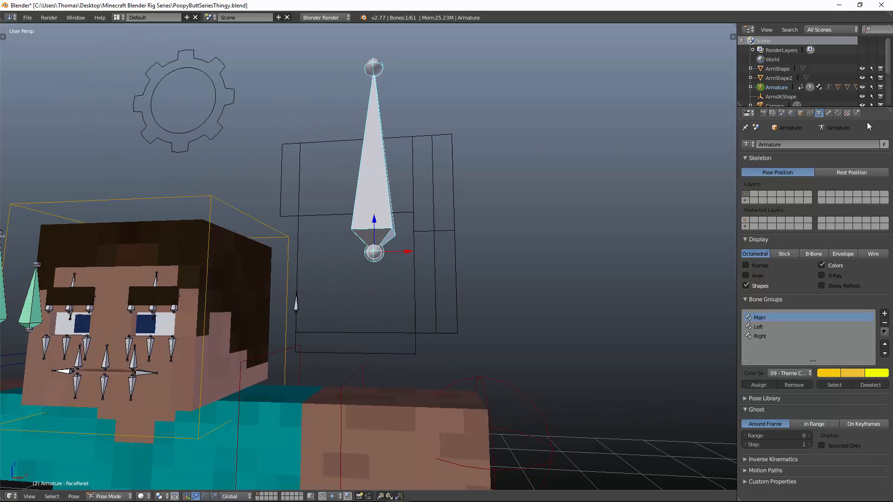
click(828, 113)
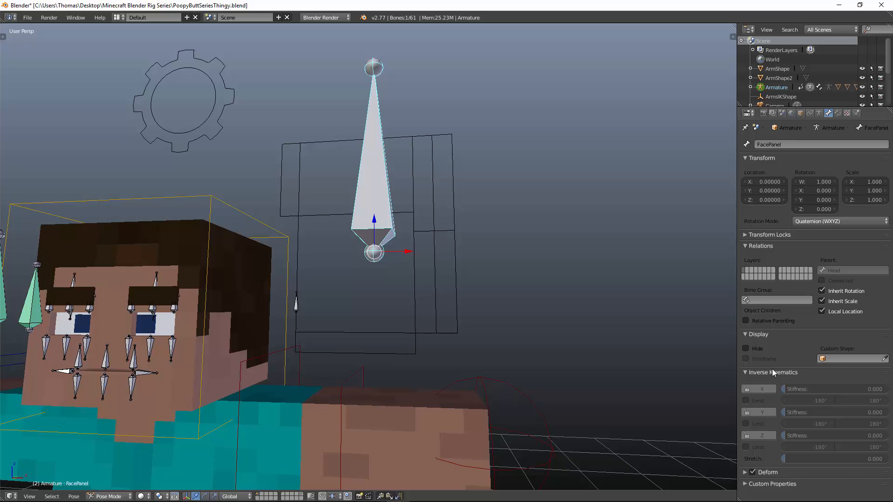
click(832, 270)
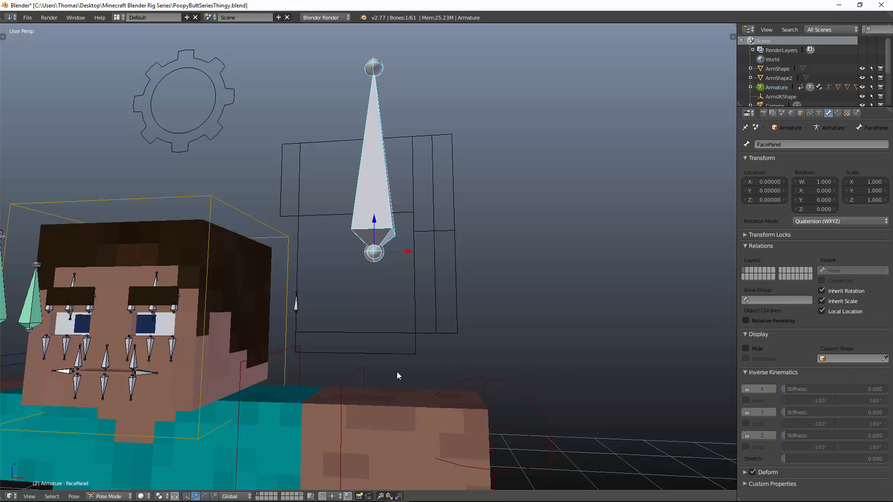
right_click(241, 214)
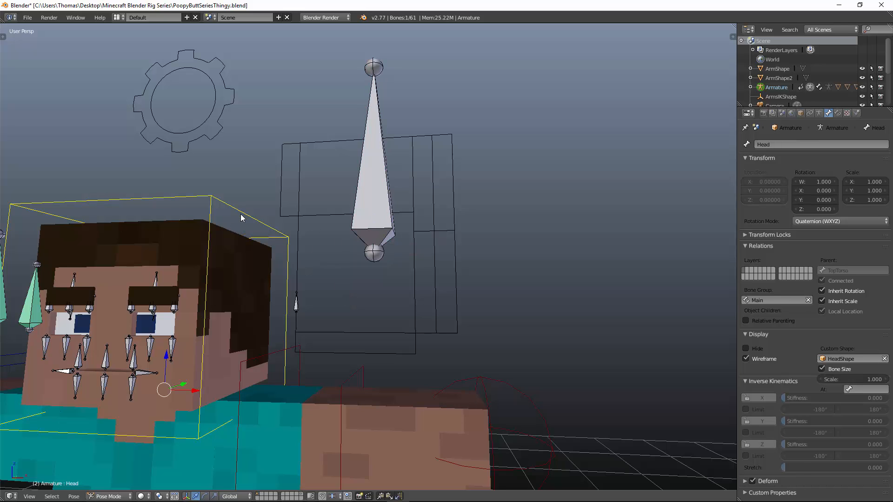
right_click(382, 114)
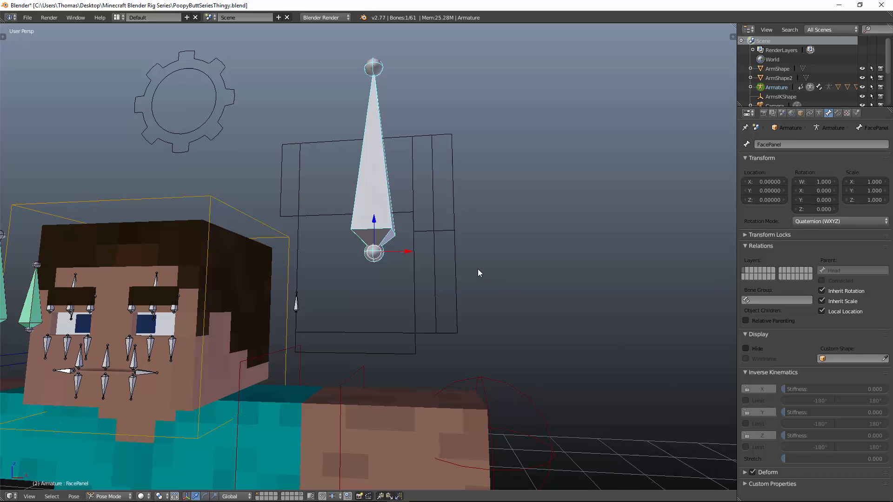
middle_drag(478, 271, 380, 222)
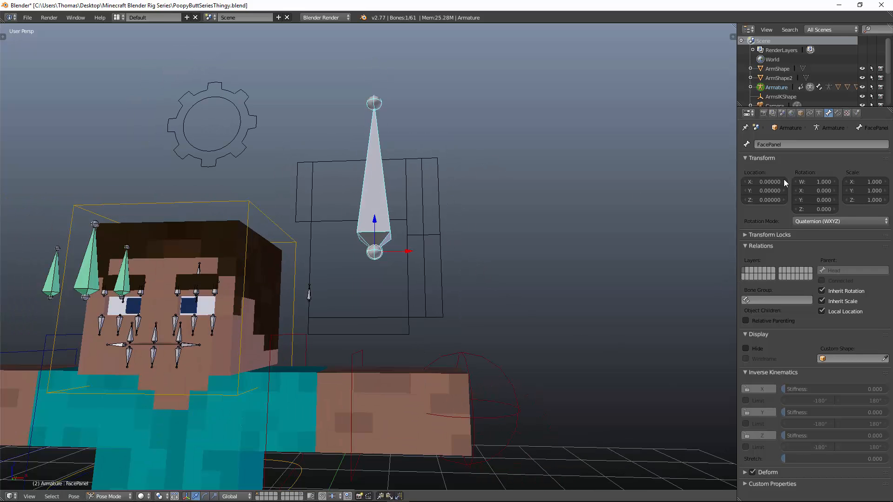
click(837, 113)
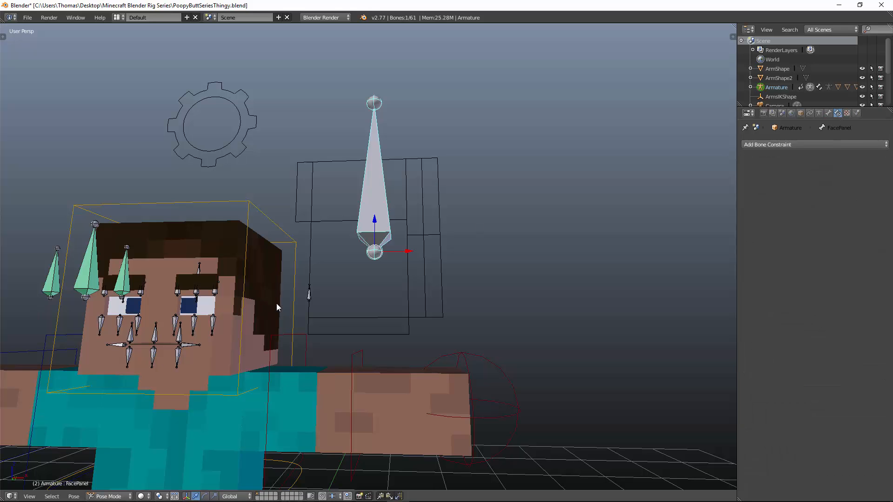
Step: In front orthographic wireframe edit mode, move the small bone onto the middle of the line beneath the panel's upper section
right_click(312, 288)
key(Tab)
key(KP_1)
key(KP_5)
key(z)
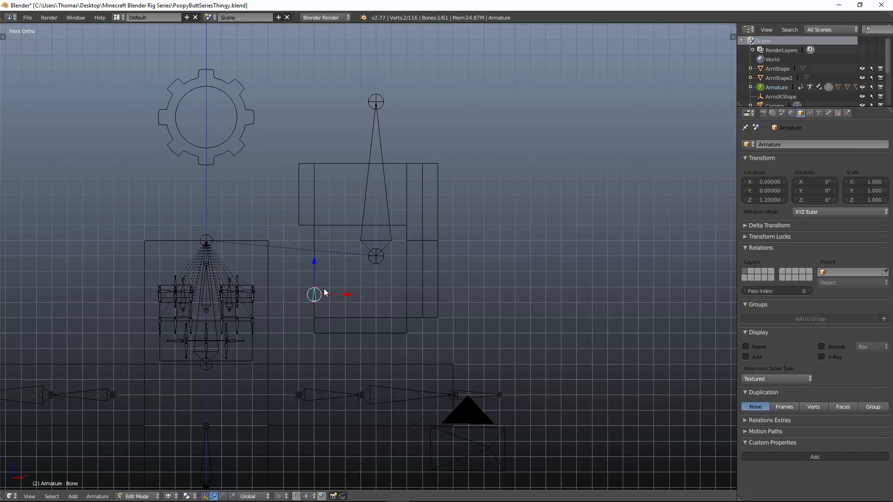
scroll(325, 290, up, 4)
key(g)
right_click(325, 300)
scroll(325, 301, down, 2)
key(g)
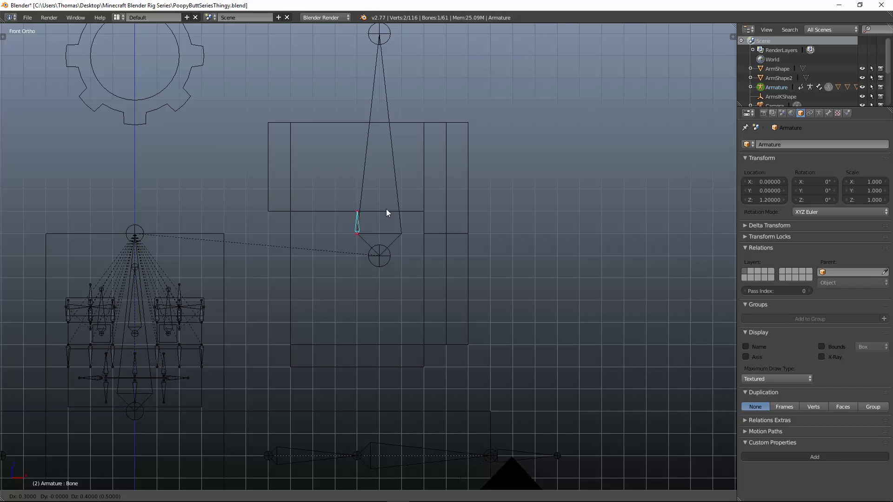
ctrl+click(385, 212)
key(g)
click(383, 213)
Step: Duplicate the small bone and place the copy inside the narrow strip at the upper section's head-side end
key(shift+d)
click(295, 156)
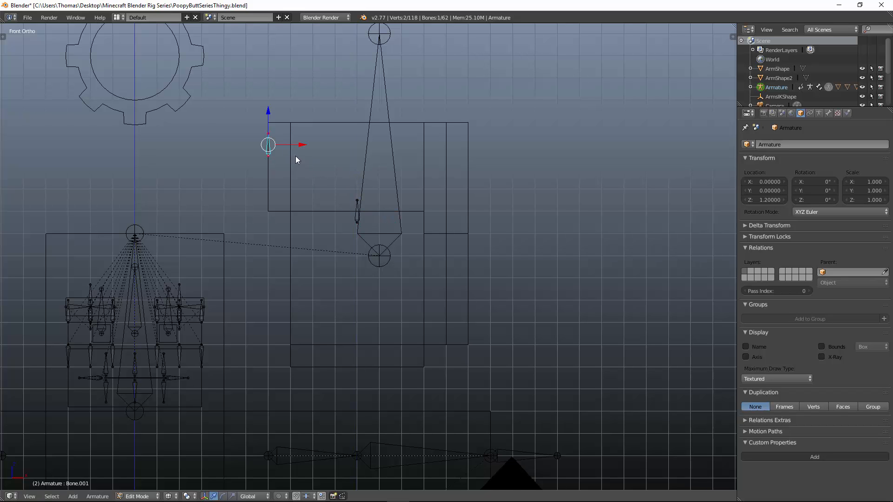
scroll(295, 155, up, 3)
scroll(370, 285, up, 1)
key(ctrl+Tab)
key(g)
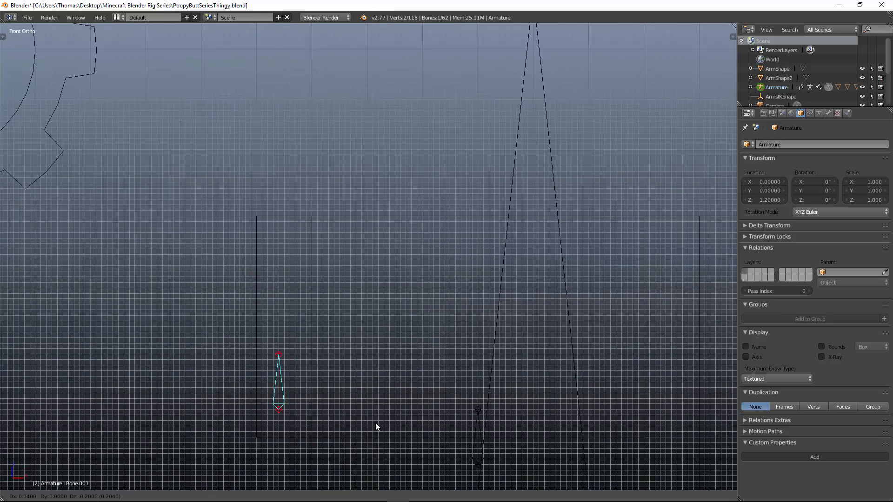
click(378, 422)
Step: Rename the duplicated bone Headoffset in a shaded perspective view
key(KP_5)
key(z)
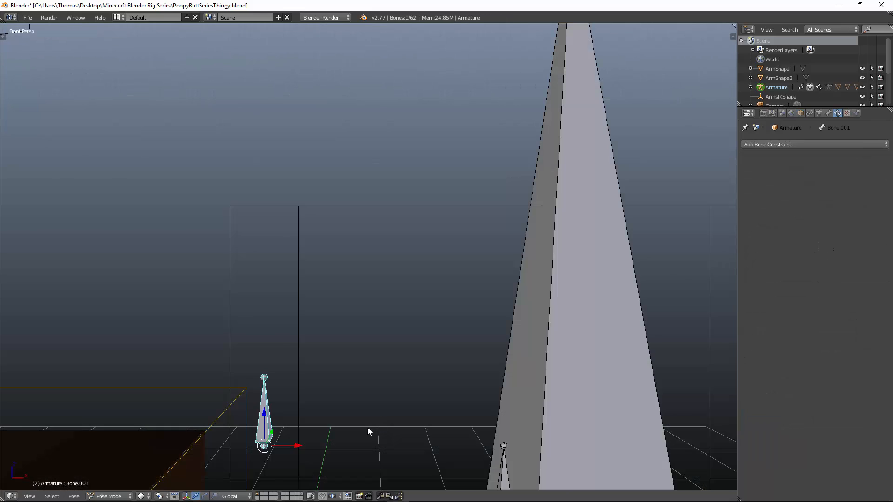
scroll(368, 425, down, 2)
key(n)
shift+middle_drag(380, 353, 383, 323)
key(Tab)
click(707, 218)
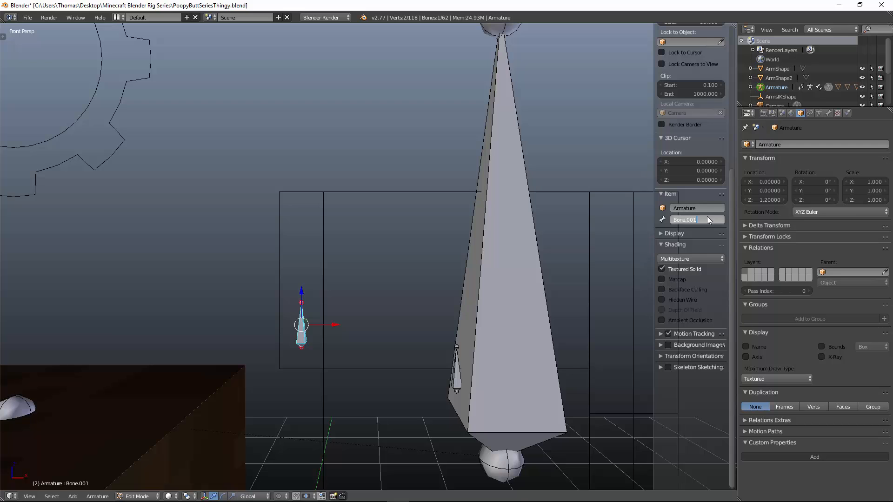
text(Headoffset)
key(Return)
key(n)
Step: In Pose Mode, add a Child Of constraint to the FacePanel bone with Armature as its target
key(Tab)
scroll(374, 233, down, 2)
shift+middle_drag(395, 251, 396, 187)
right_click(424, 163)
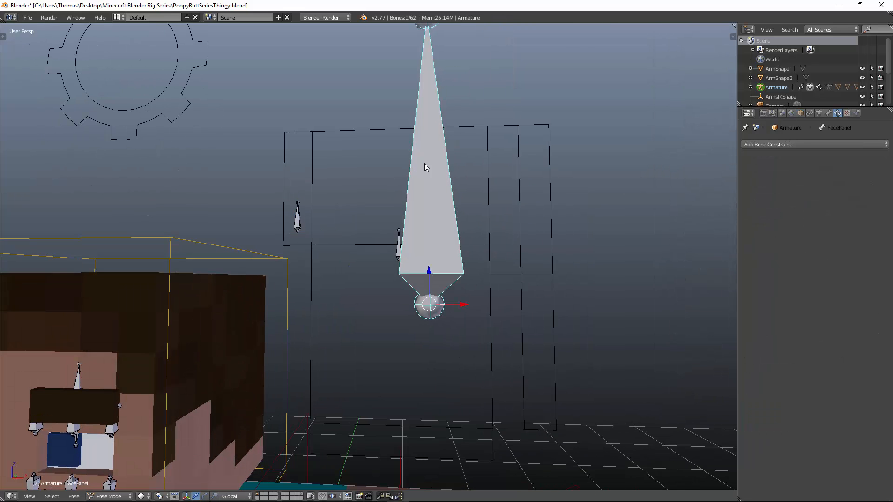
click(845, 143)
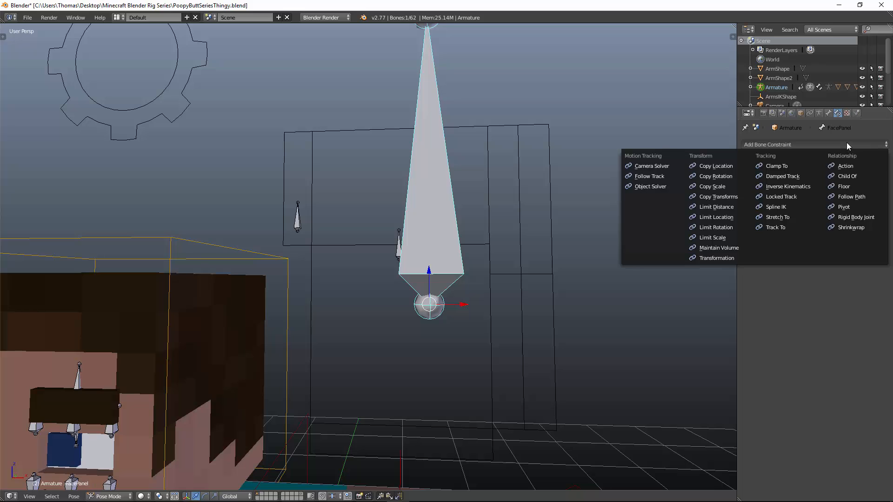
click(855, 176)
click(820, 178)
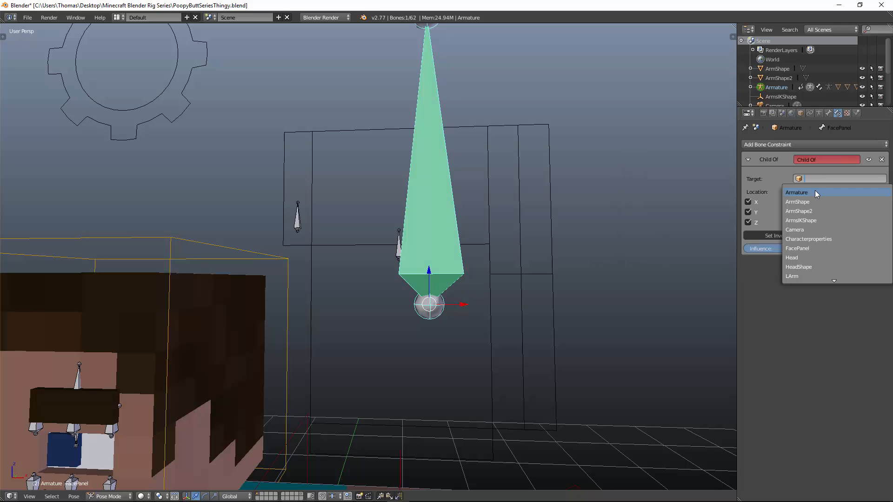
click(816, 193)
Step: Choose Head as the Child Of constraint's bone and set the inverse
click(811, 192)
text(Hea)
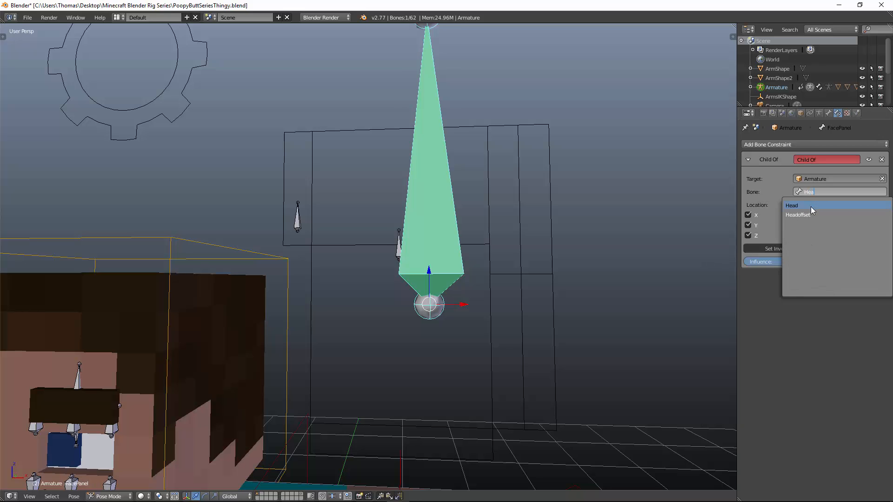
click(811, 206)
click(774, 249)
Step: Test-rotate the Head bone to check how the panel follows, then cancel the rotation
scroll(327, 241, down, 2)
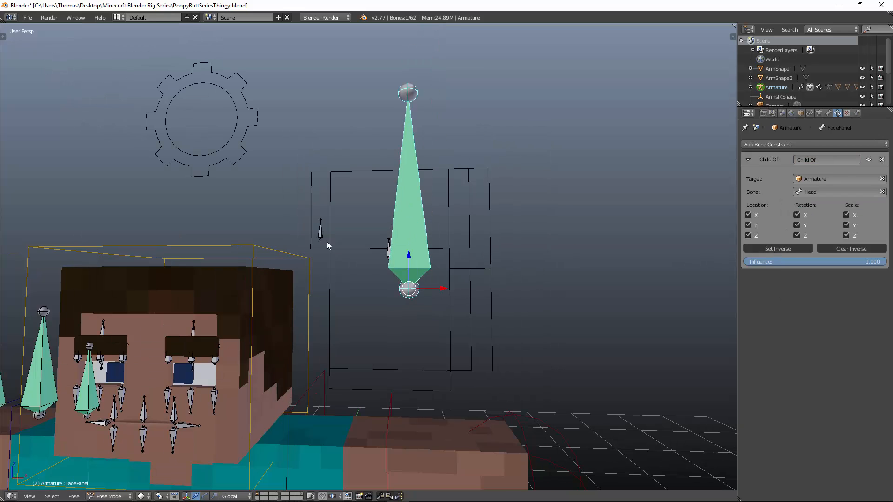
right_click(280, 252)
key(r)
key(r)
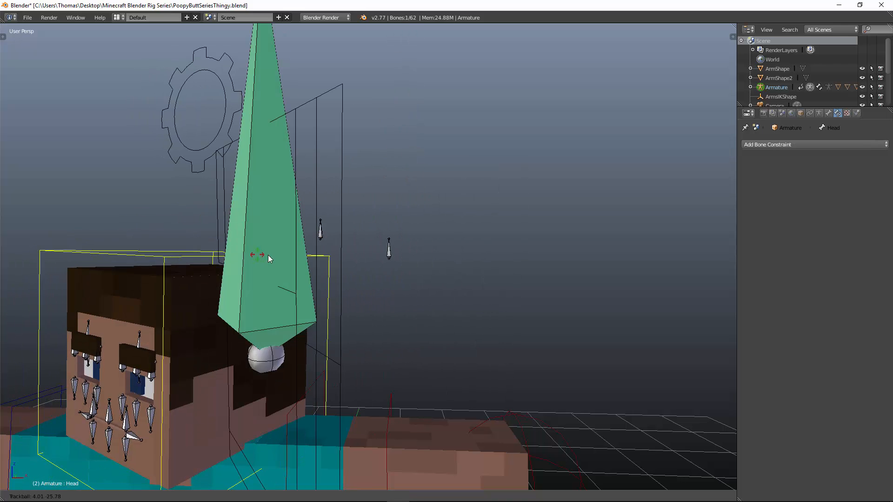
key(Escape)
Step: Set the FacePanel constraint's influence to 0 and test-rotate the Head bone, then cancel the rotation
right_click(410, 202)
drag(857, 261, 746, 261)
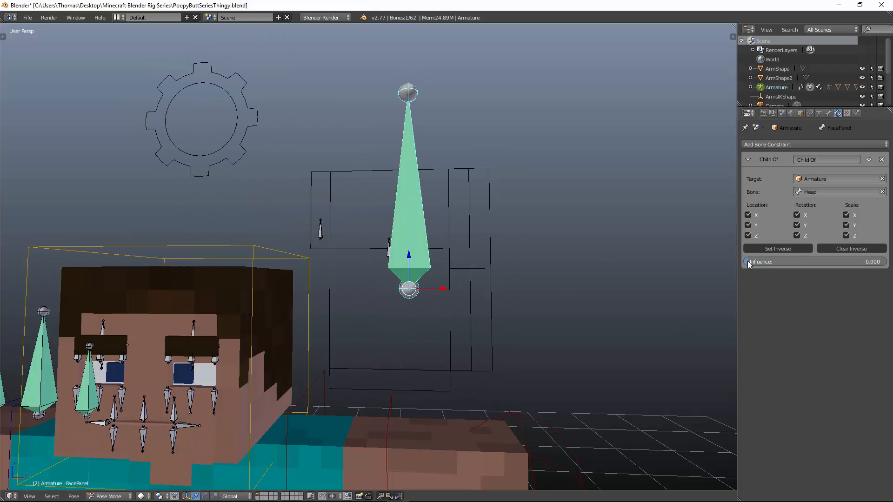
right_click(293, 252)
key(r)
key(r)
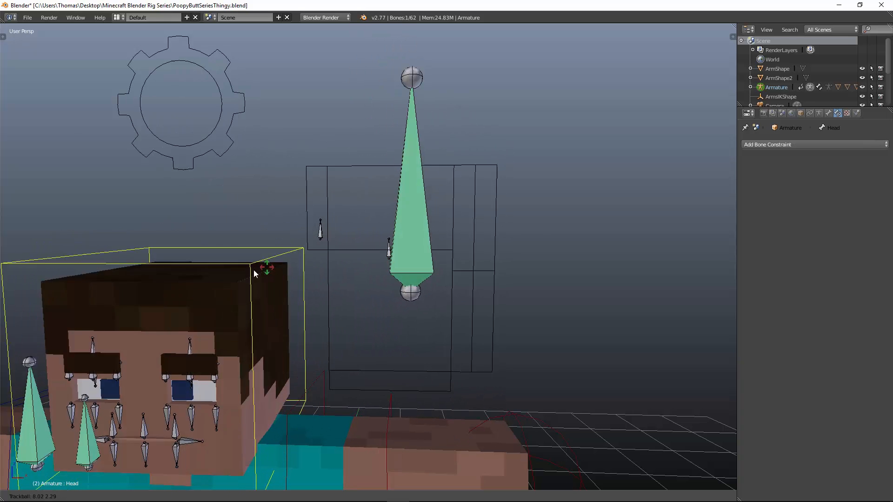
key(Escape)
Step: Set the FacePanel constraint's influence to 1 and test-rotate the Head bone again, then cancel the rotation
right_click(407, 123)
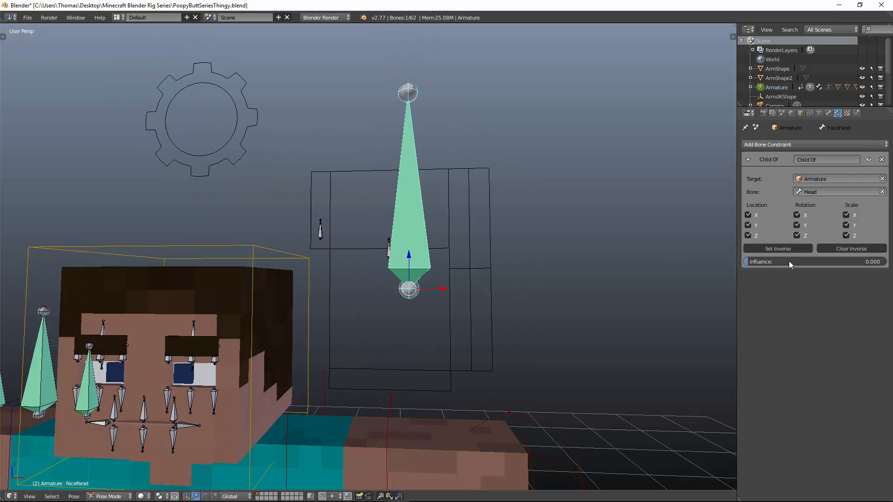
drag(771, 261, 880, 261)
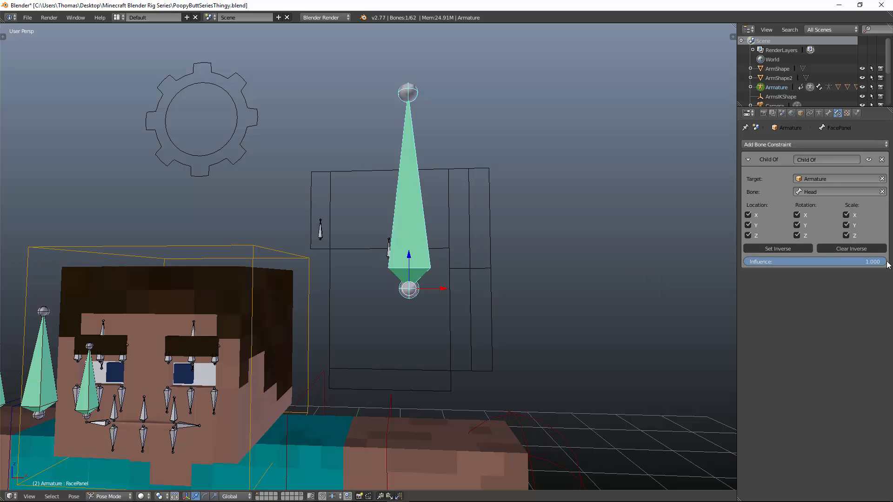
right_click(844, 261)
click(844, 261)
right_click(99, 265)
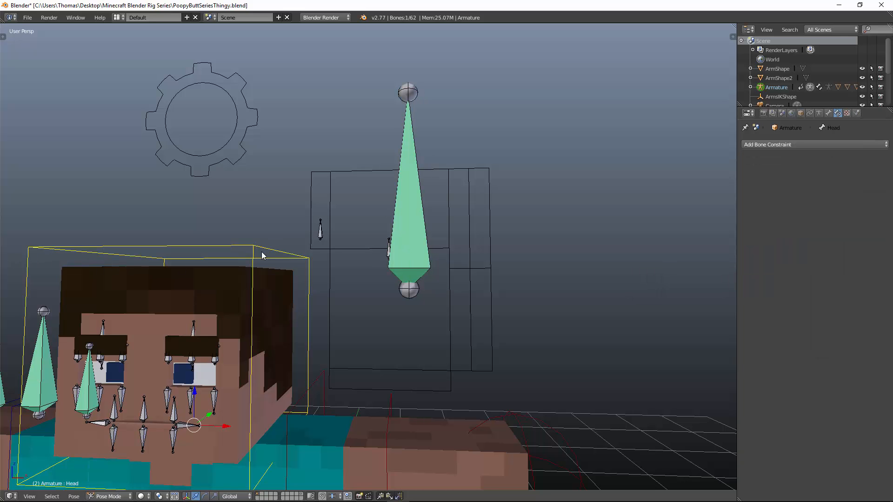
key(r)
key(r)
right_click(437, 185)
Step: Clear and set the inverse of the FacePanel's Child Of constraint again, then test the Head bone's rotation
right_click(439, 184)
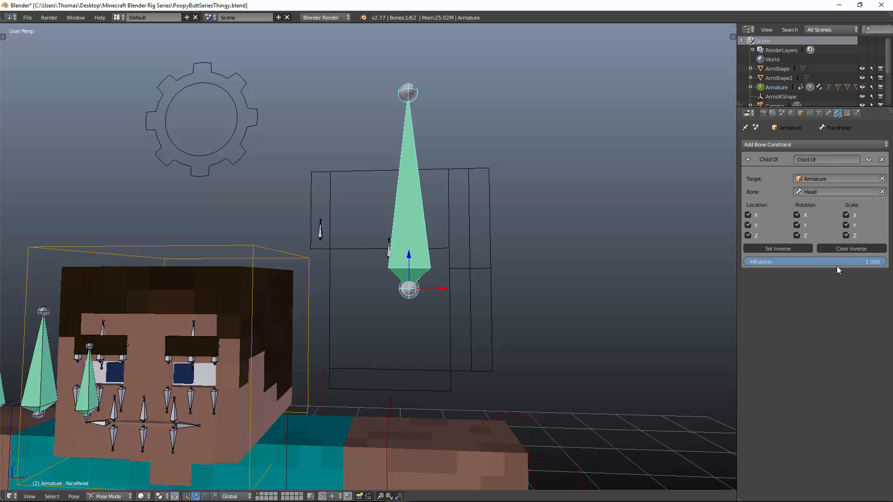
click(849, 250)
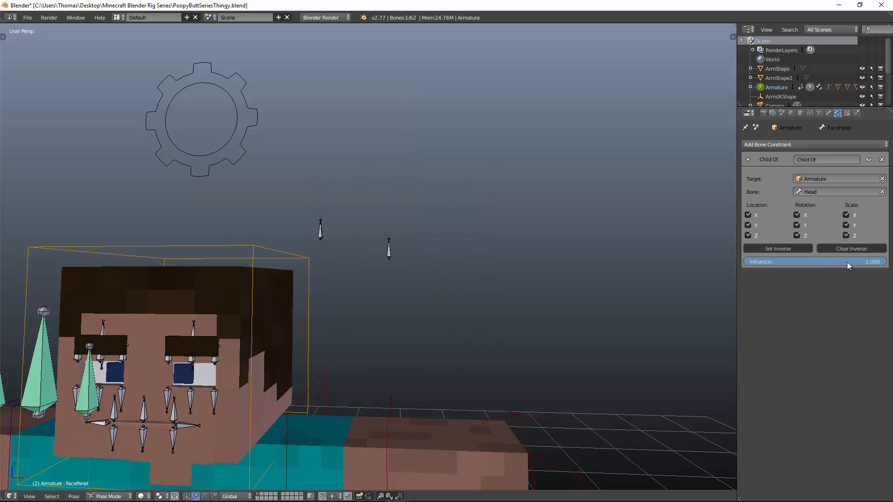
click(779, 249)
right_click(278, 251)
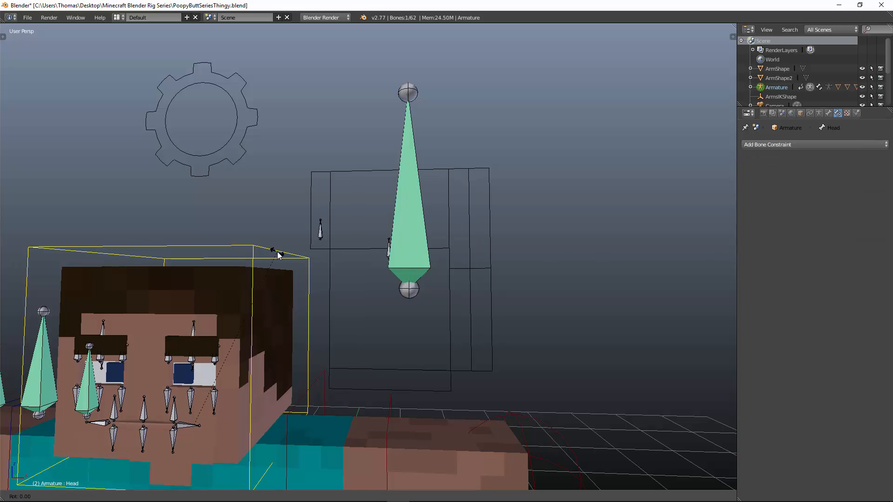
key(r)
key(r)
Step: In wireframe edit mode, clear the parent of the FacePanel and Head bones, then return to shaded Pose Mode
right_click(408, 188)
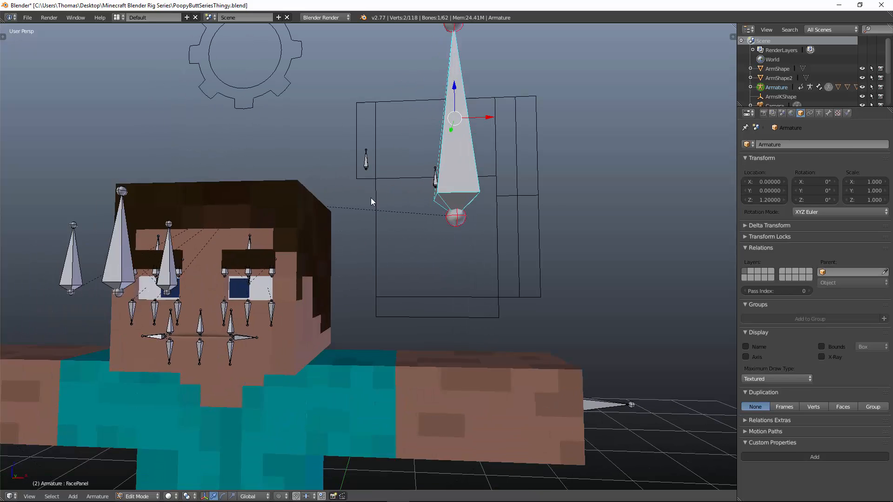
key(z)
shift+right_click(241, 223)
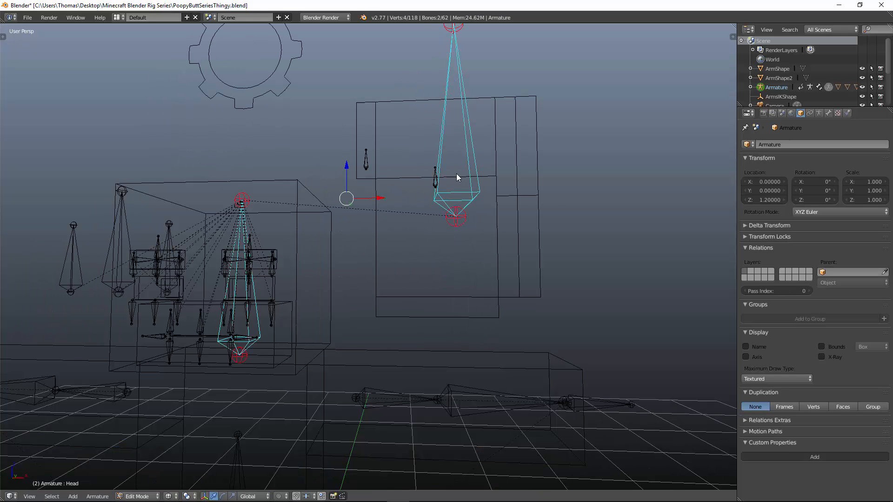
key(alt+p)
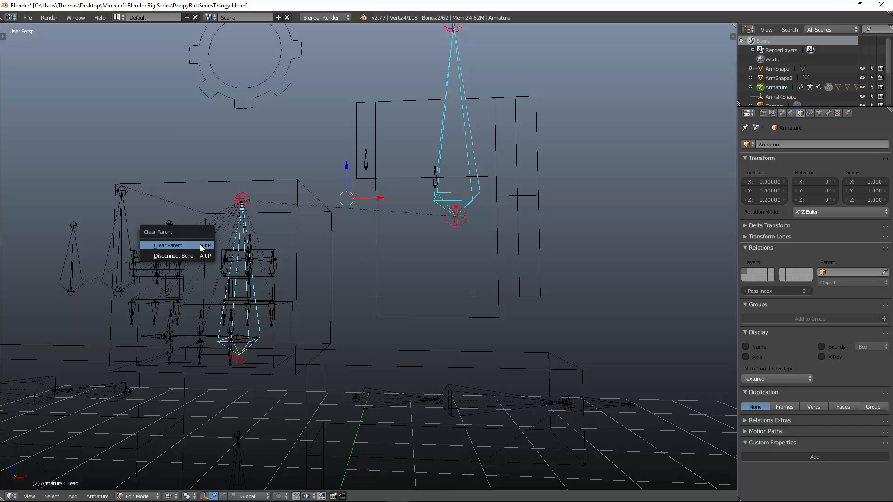
click(200, 244)
key(ctrl+Tab)
key(z)
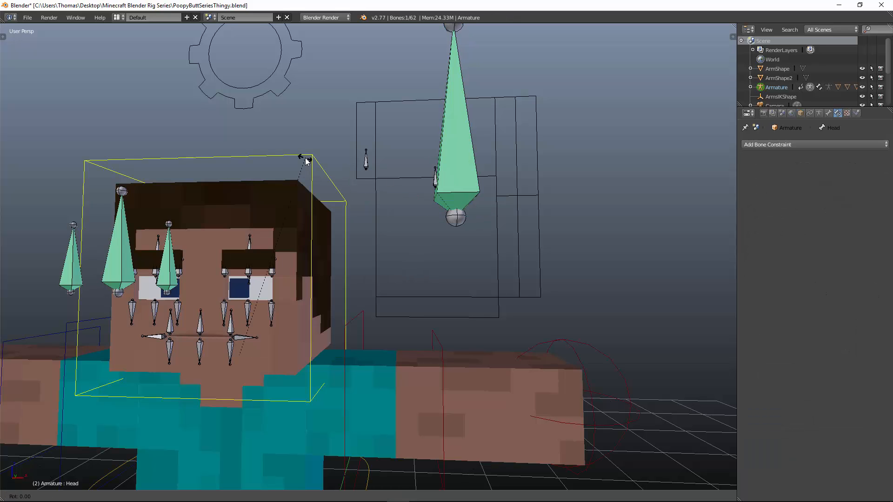
Step: Lower the FacePanel constraint's influence and test-rotate the Head bone, then cancel the rotation
shift+right_click(456, 105)
key(ctrl+shift+c)
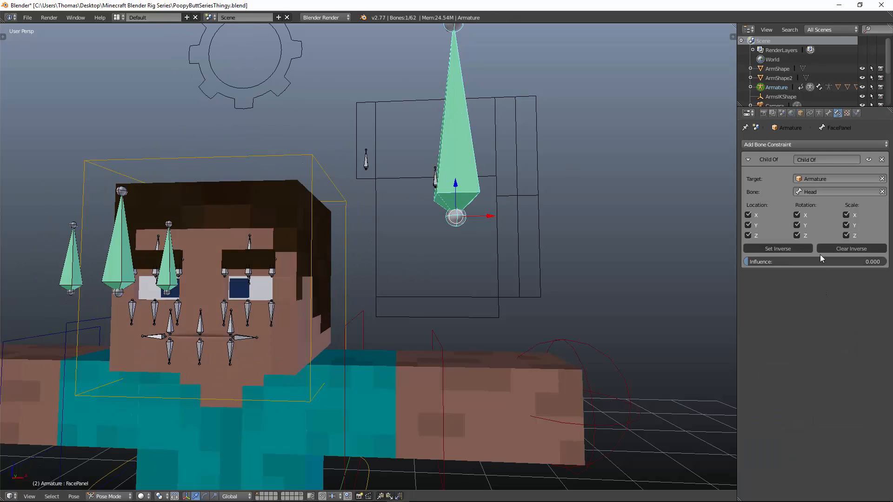
right_click(279, 155)
key(r)
key(r)
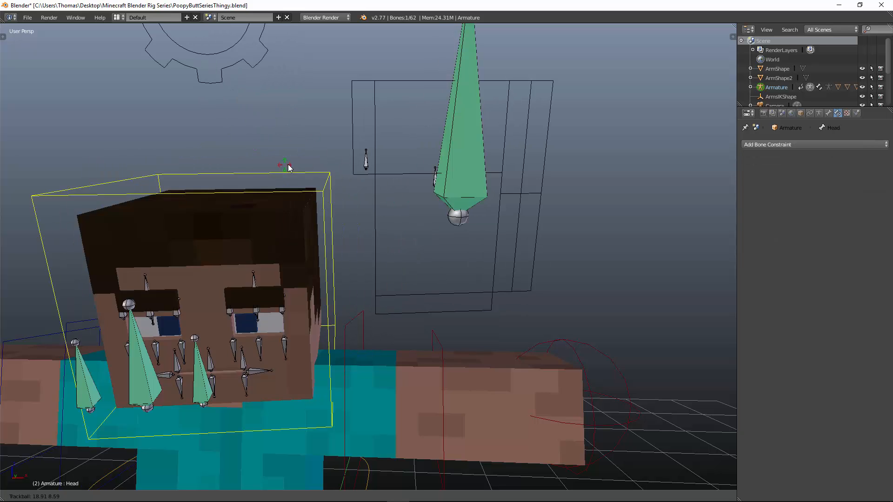
right_click(289, 167)
Step: Add a driver to the influence of the FacePanel bone's Child Of constraint
right_click(448, 112)
right_click(819, 261)
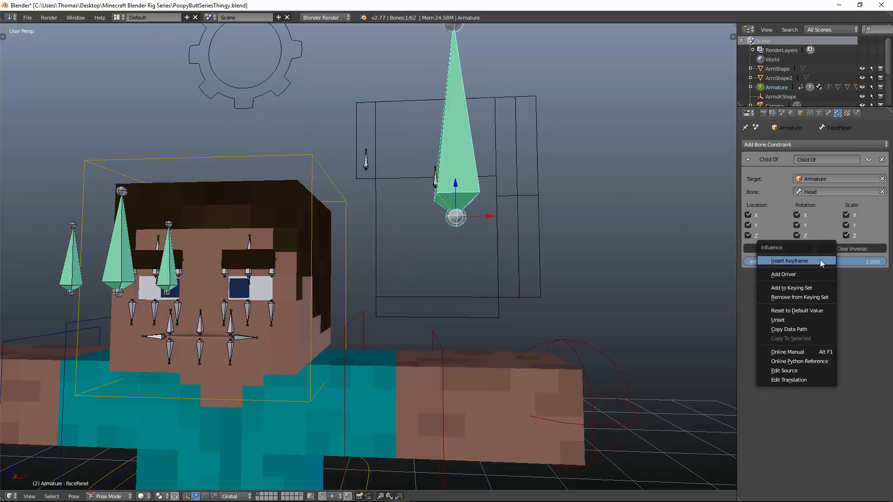
click(812, 274)
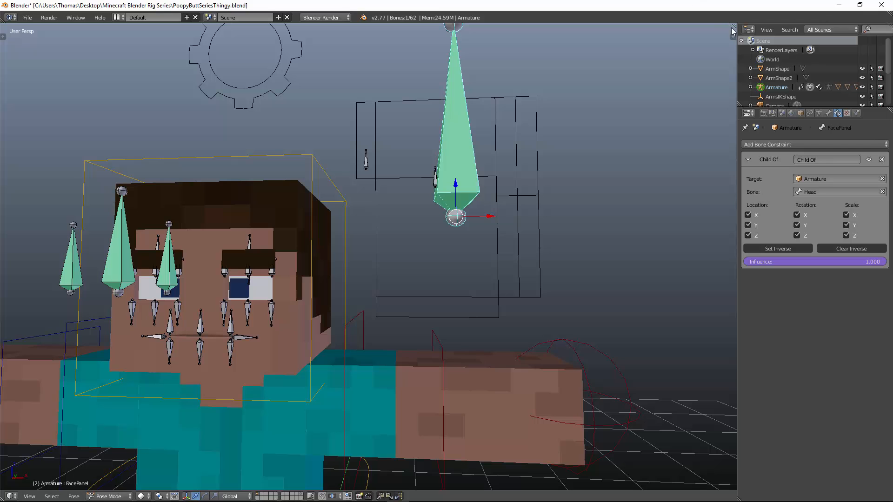
Step: Split off a second area as a Graph Editor in Drivers mode and show the properties of the FacePanel influence driver
drag(732, 35, 447, 106)
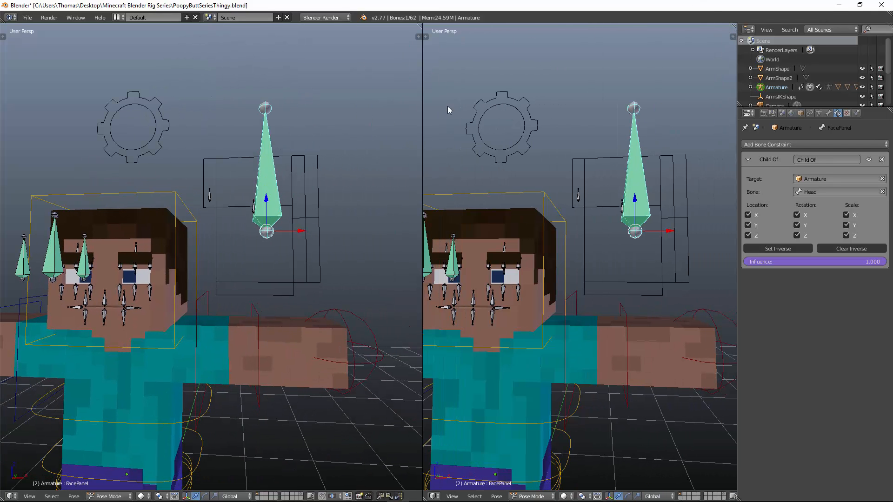
click(433, 496)
click(452, 460)
click(577, 496)
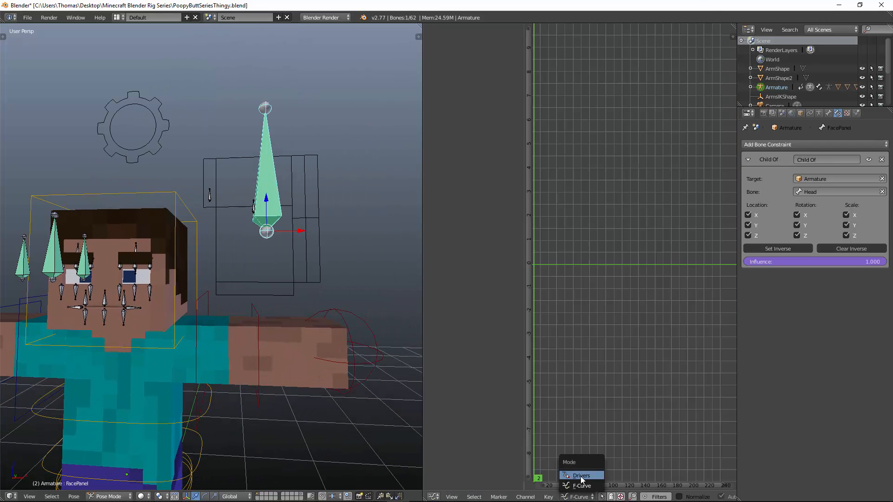
click(579, 474)
click(475, 48)
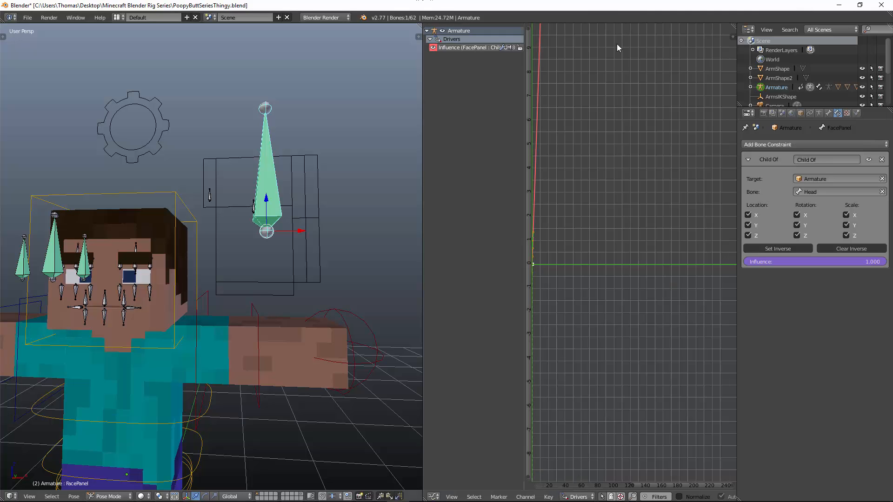
key(n)
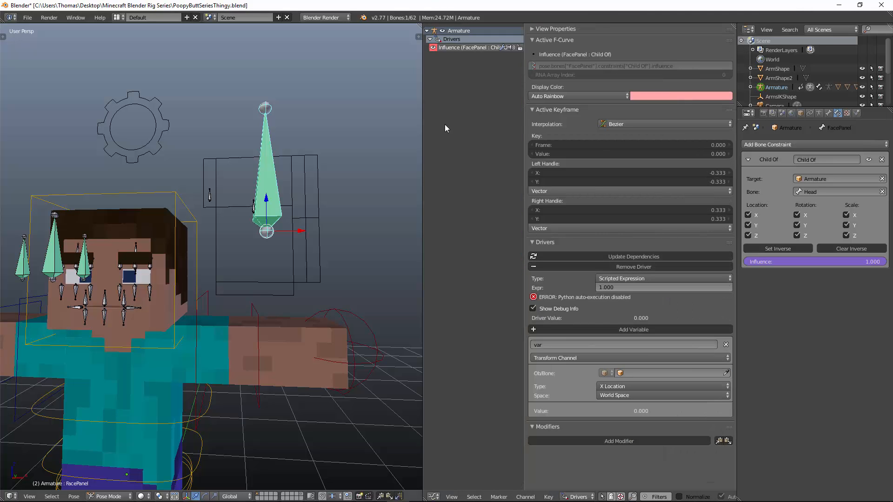
drag(423, 112, 481, 104)
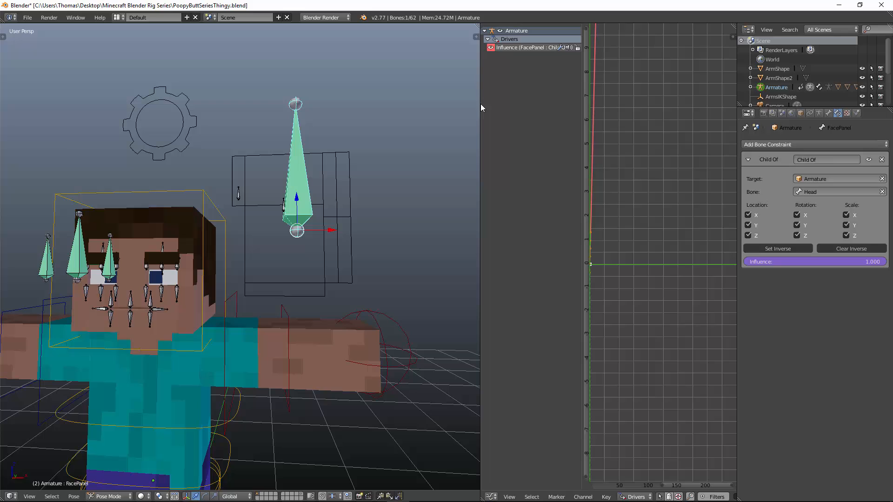
click(734, 39)
Step: Add a Generator modifier to the influence driver and set its x coefficient to 5
click(675, 440)
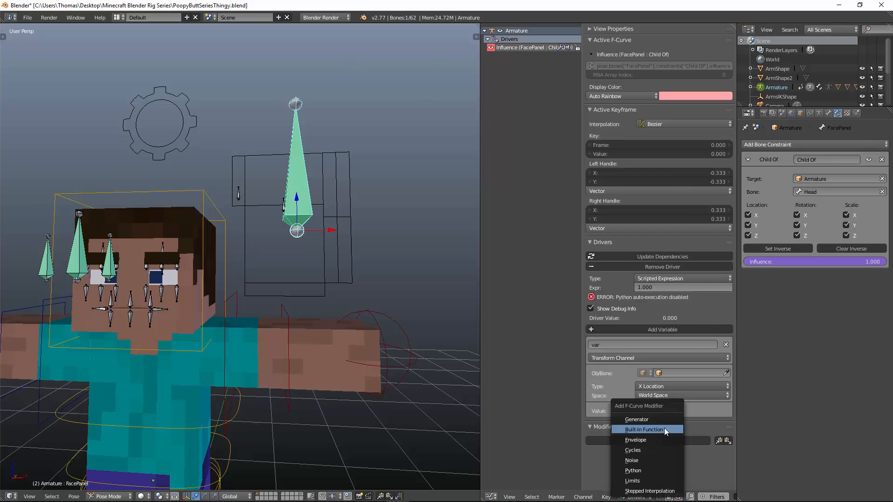
click(651, 424)
click(672, 452)
text(5)
key(Return)
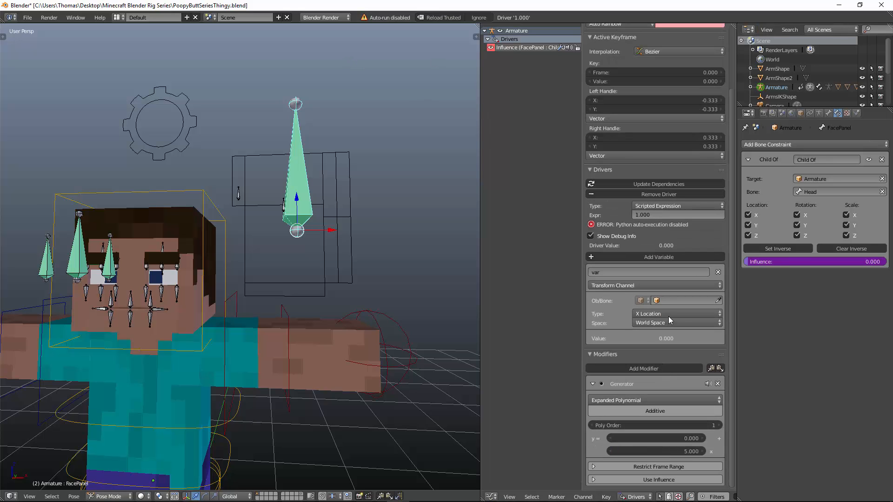
Step: Set the driver variable to read Y Location in Local Space
click(668, 323)
click(655, 290)
click(665, 315)
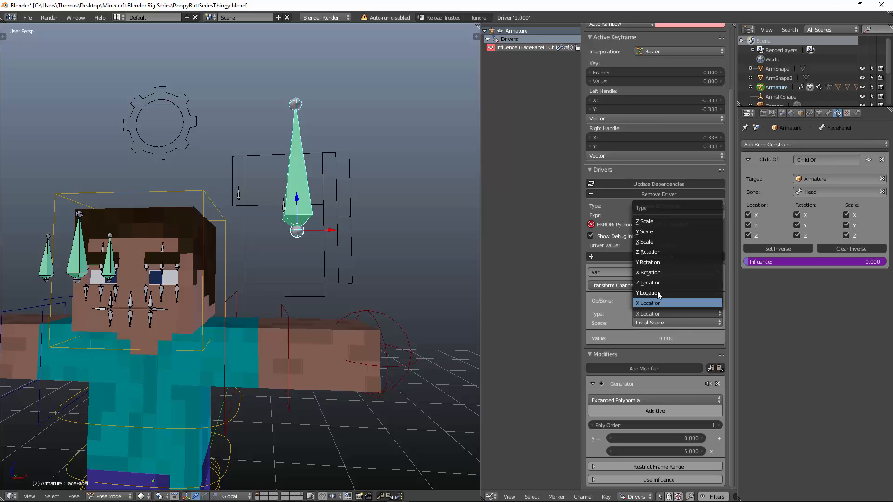
click(676, 297)
Step: Target the driver variable at the Armature's Headoffset bone and set the driver type to Averaged Value
click(676, 301)
click(674, 313)
click(659, 309)
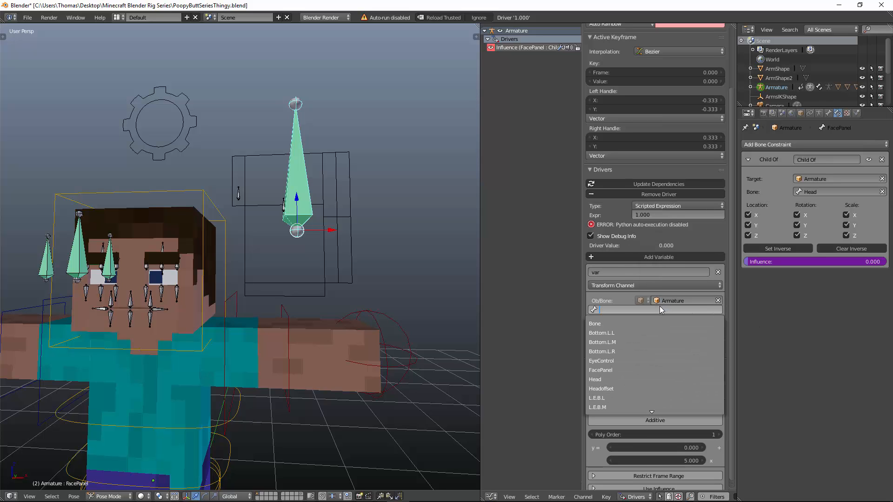
text(Head)
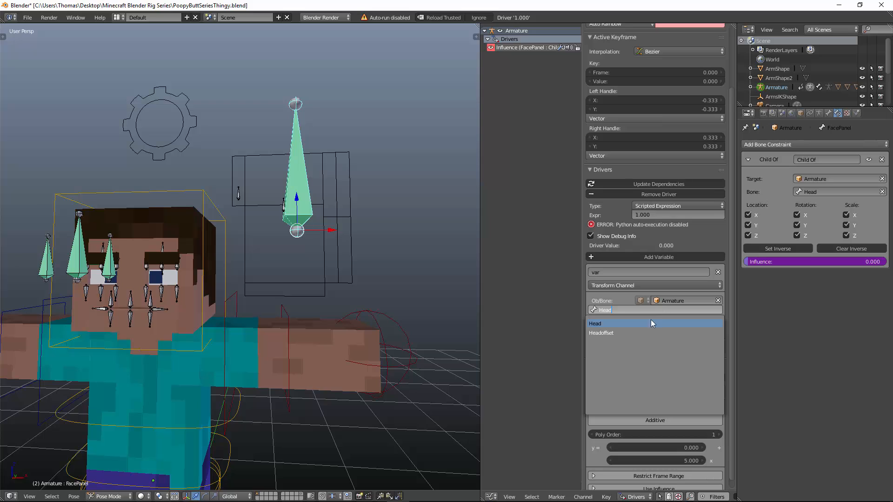
click(651, 332)
click(663, 206)
click(660, 194)
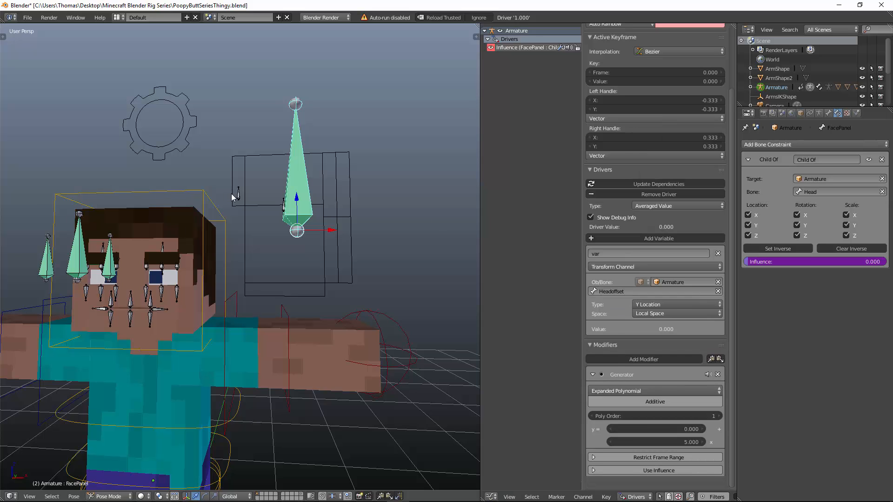
Step: Add a Local Space Limit Location constraint to the Headoffset bone, enabling all minimum and maximum limits with maximum Y at 0.2
right_click(236, 195)
click(799, 144)
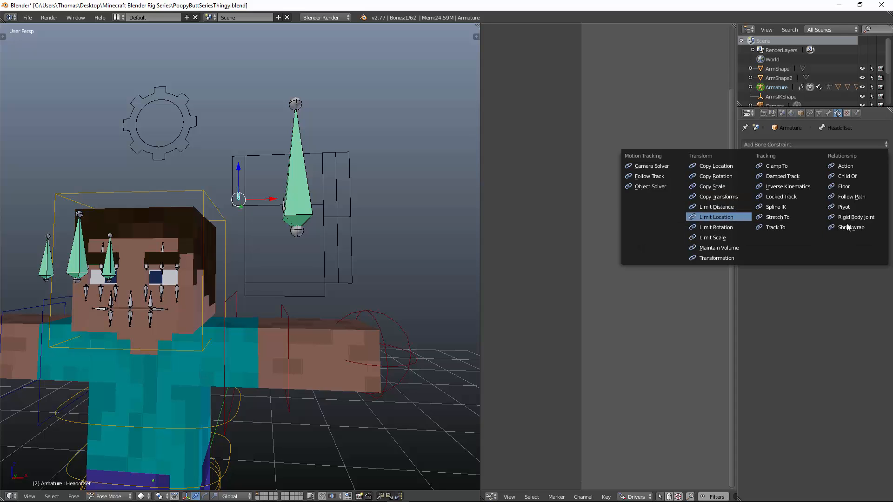
click(733, 215)
click(868, 234)
click(850, 192)
click(849, 180)
click(849, 199)
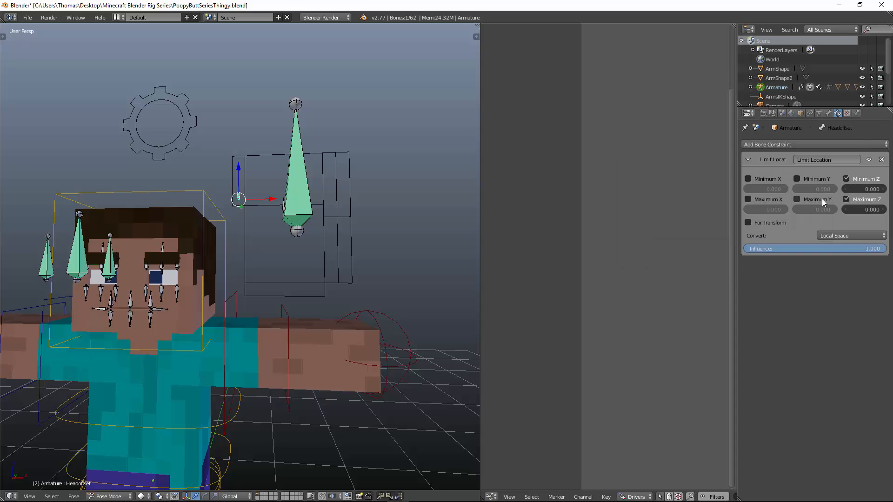
click(798, 179)
click(762, 180)
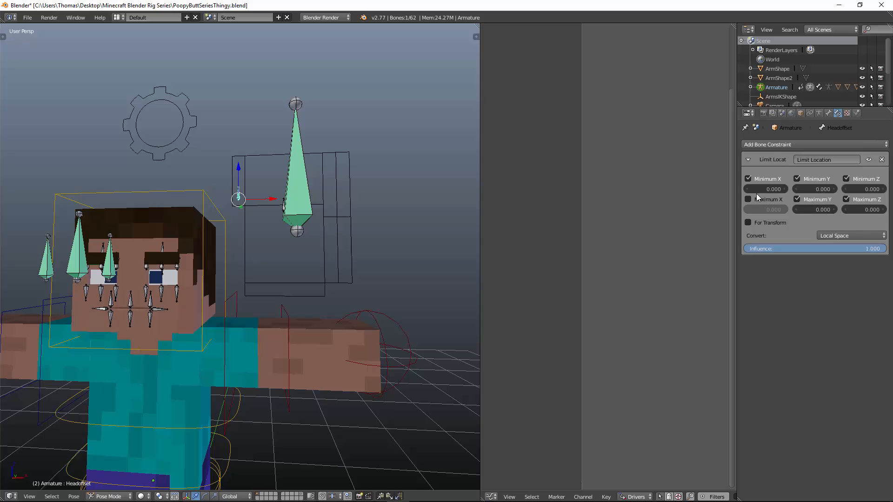
click(833, 208)
click(832, 208)
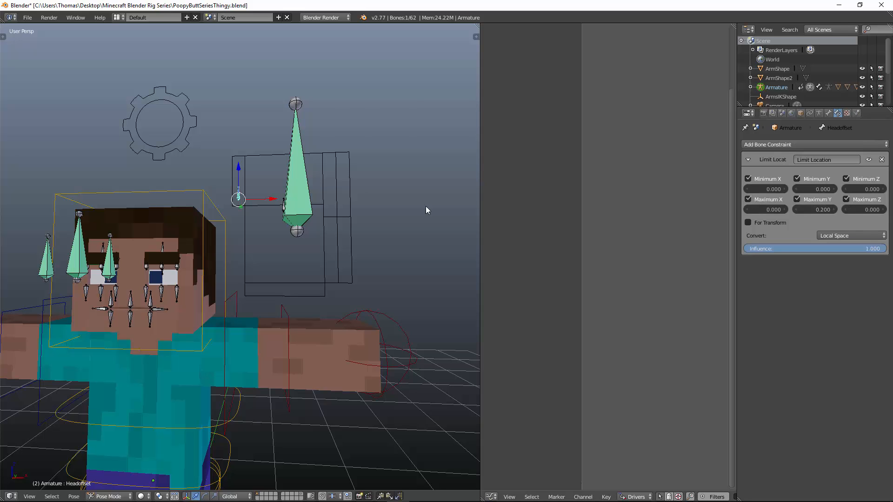
Step: Try moving the Headoffset bone up along Z to its limit
scroll(362, 220, up, 3)
key(g)
key(z)
click(307, 114)
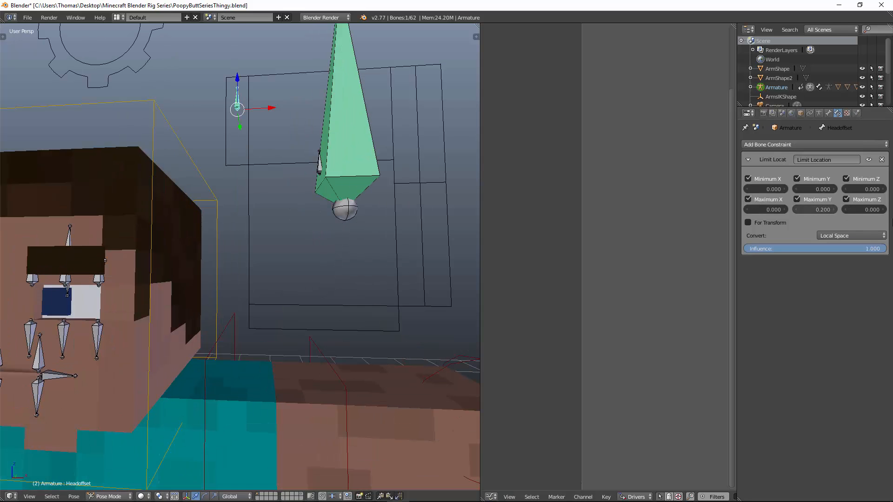
Step: Set the Headoffset constraint's maximum Y first to 0.25, then to 0.3, and check the bone's travel against the panel outline
click(819, 209)
text(0.25)
key(Return)
key(KP_1)
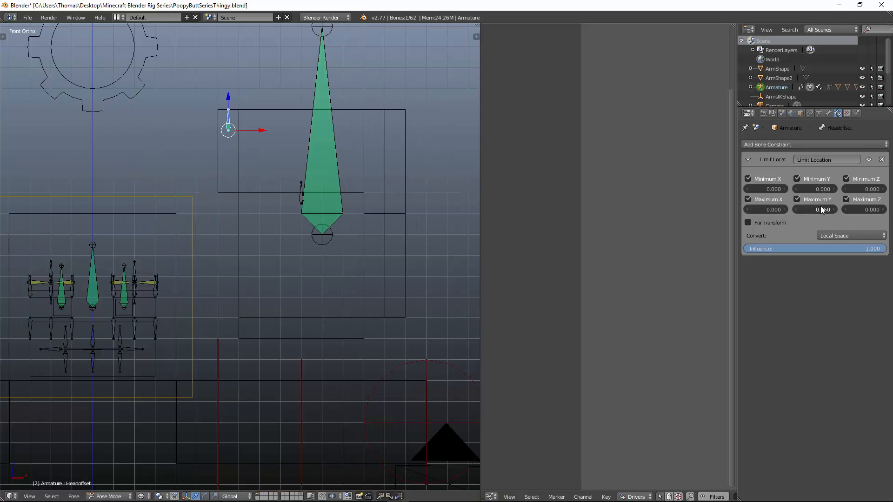
key(BackSpace)
text(3)
key(Return)
key(KP_5)
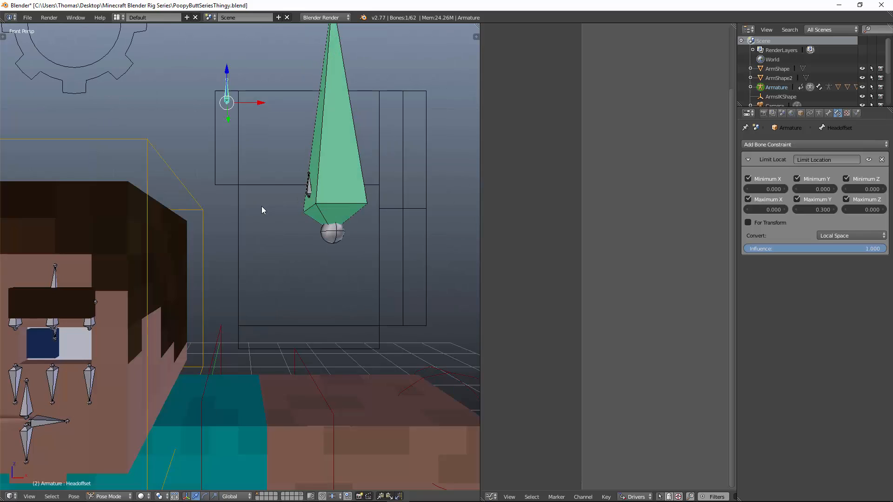
middle_drag(279, 186, 344, 110)
right_click(344, 110)
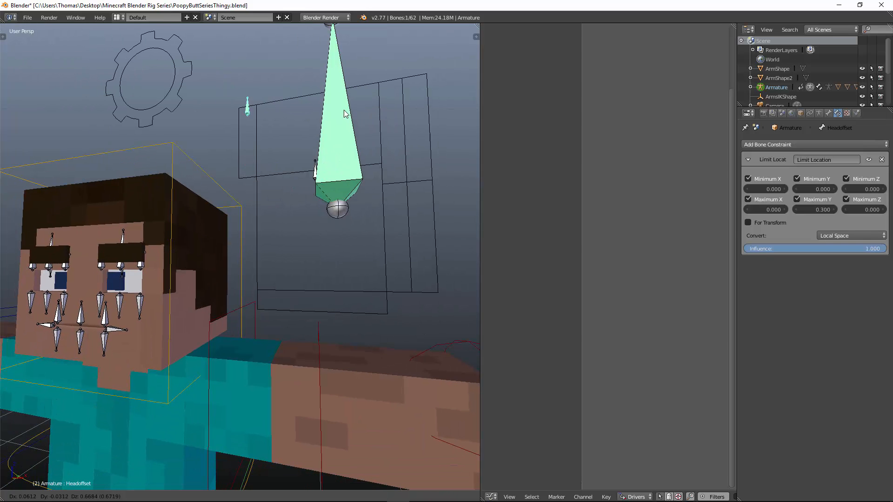
Step: Test-rotate the Head bone with Headoffset raised and again after clearing Headoffset's location, cancelling each rotation
right_click(186, 158)
key(r)
key(r)
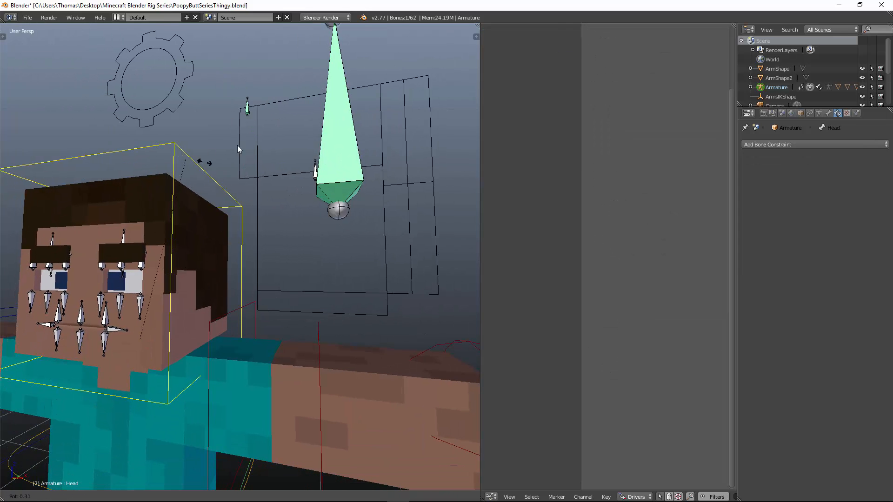
right_click(218, 171)
right_click(246, 109)
key(alt+g)
right_click(179, 155)
key(r)
key(r)
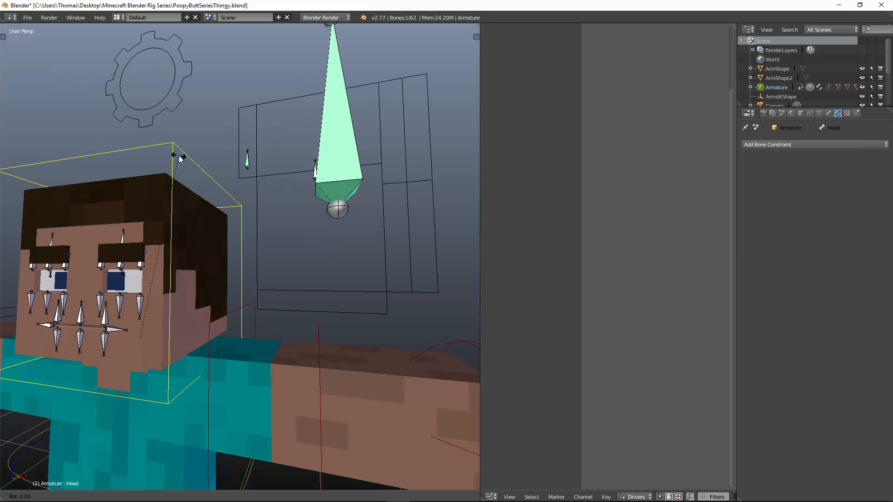
right_click(186, 157)
Step: In wireframe edit mode, parent the Headoffset bone and the other small control bone to FacePanel, then return to shaded Pose Mode
right_click(250, 161)
key(z)
key(Tab)
middle_drag(267, 161, 314, 183)
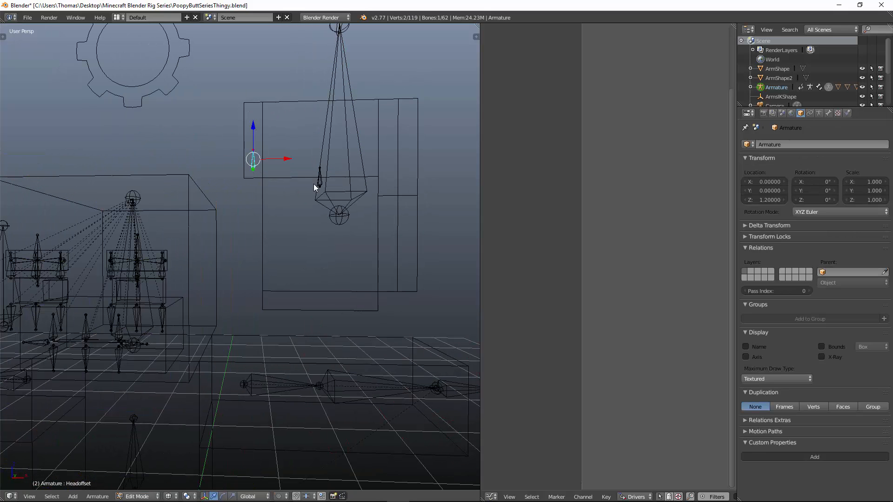
shift+right_click(316, 181)
shift+right_click(322, 175)
shift+right_click(324, 123)
shift+right_click(325, 124)
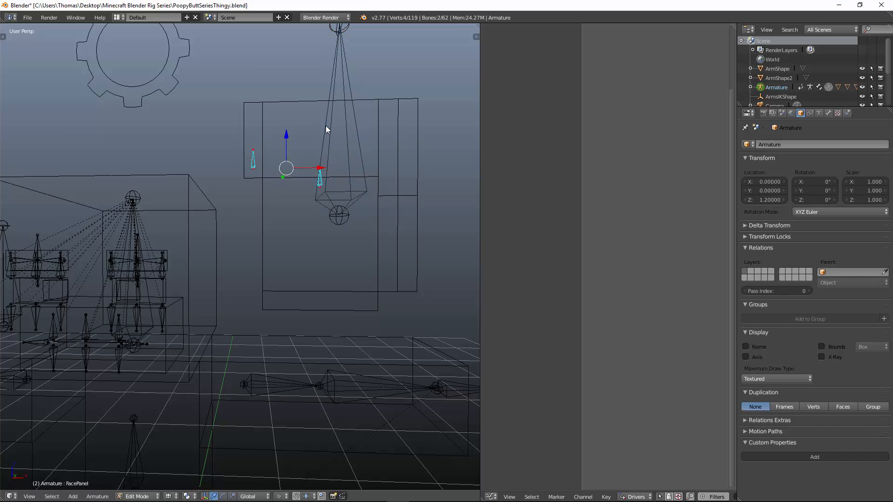
shift+right_click(327, 127)
key(ctrl+p)
click(327, 127)
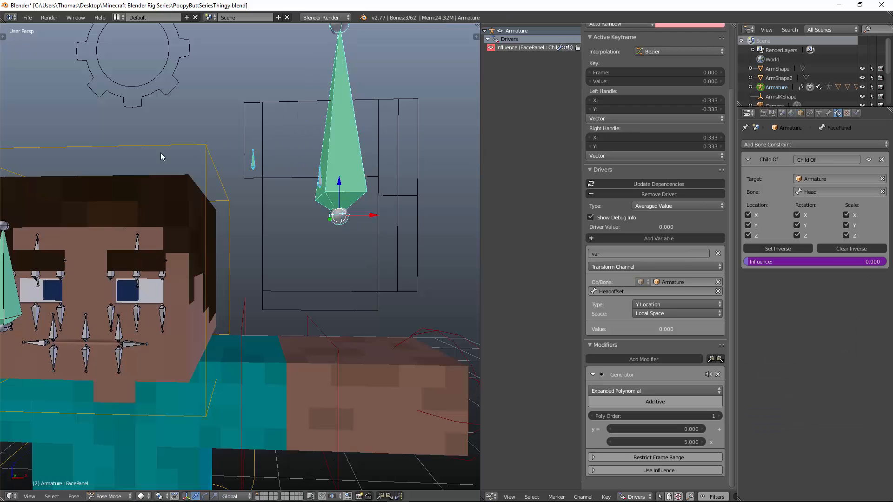
Step: Test-rotate the Head bone before and after moving the Headoffset bone up, cancelling each rotation
right_click(172, 145)
key(r)
right_click(288, 147)
right_click(252, 158)
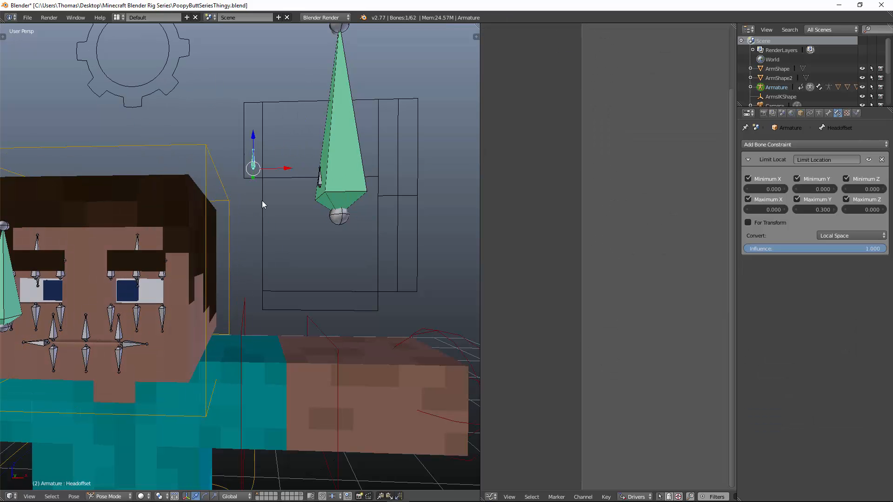
key(g)
click(217, 137)
right_click(209, 157)
key(r)
key(r)
right_click(215, 149)
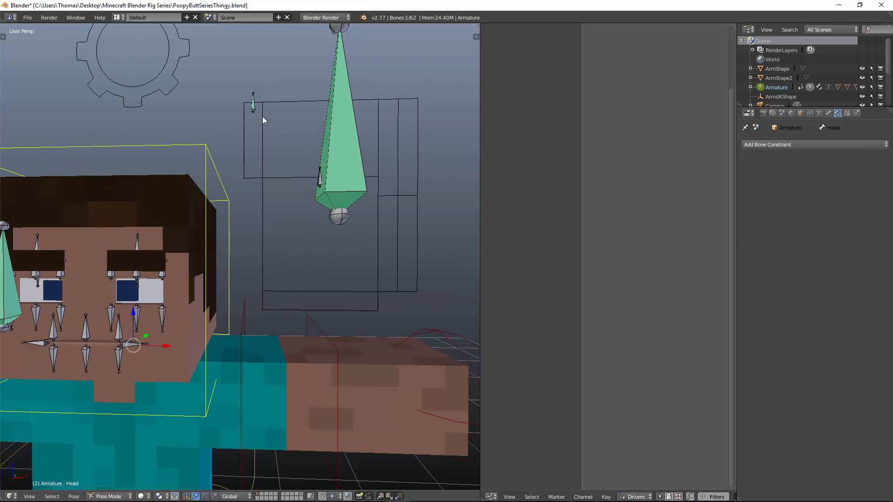
Step: Clear the Headoffset bone's location, test its movement and cancel it, then select the FacePanel bone
right_click(250, 109)
key(alt+g)
key(g)
right_click(232, 230)
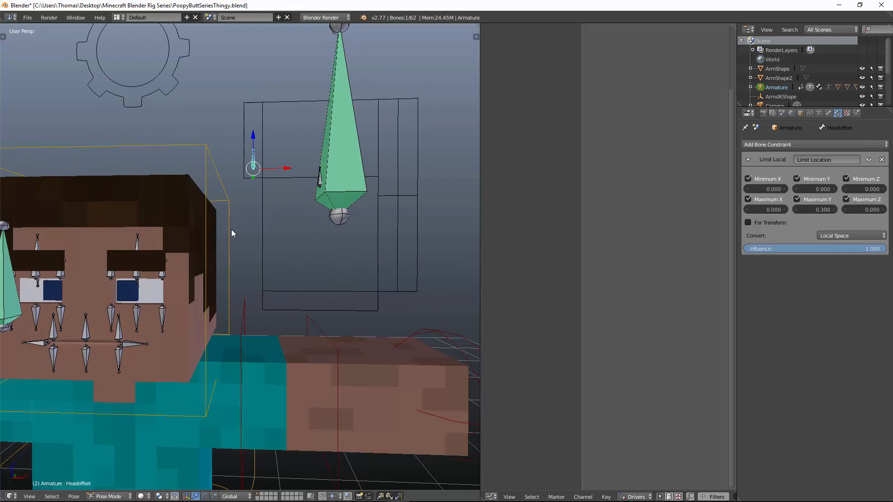
right_click(326, 160)
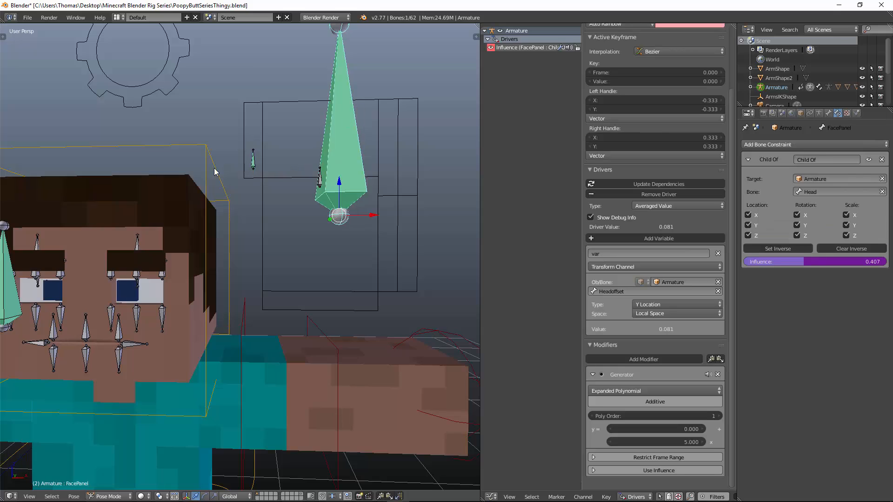
Step: Add a plane in Object Mode, name it FacePanelShape and rotate it 90° about X
scroll(359, 218, down, 6)
key(shift+a)
mouse_move(325, 282)
click(354, 282)
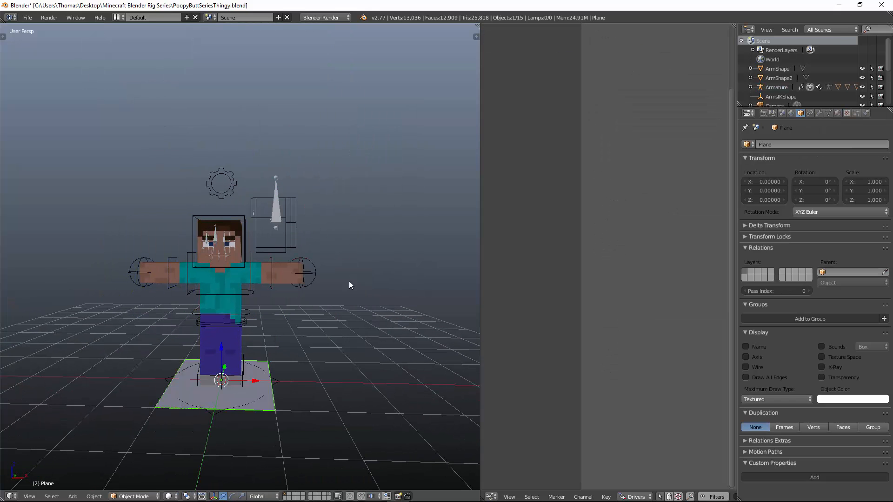
middle_drag(349, 281, 341, 272)
key(n)
click(452, 254)
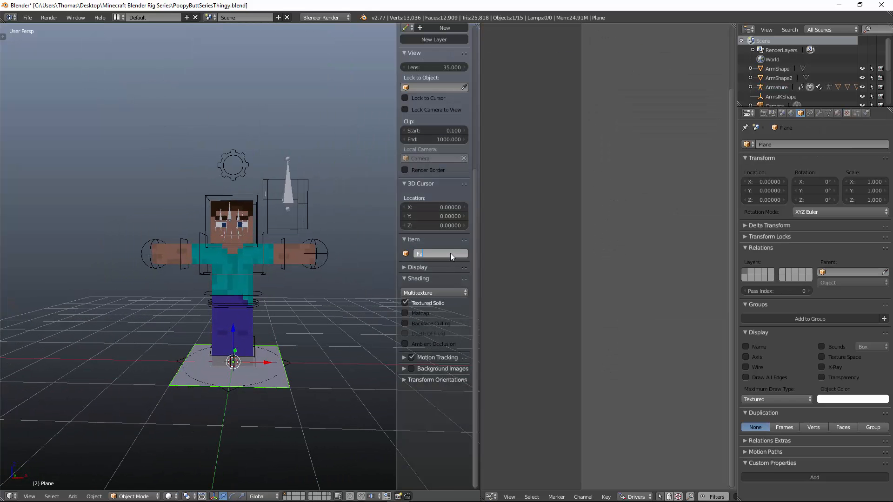
text(FacePanelShape)
key(Return)
text(nr90)
key(Return)
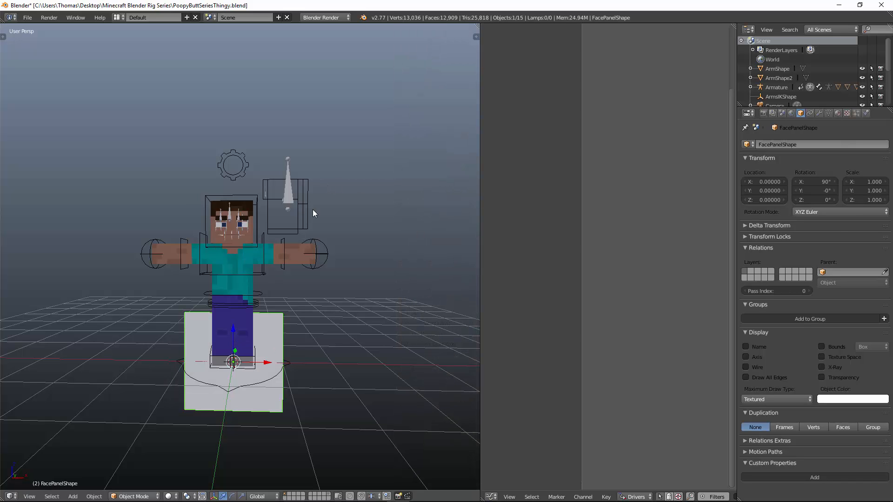
Step: Return to the armature and test-rotate the Head bone, then cancel the rotation
right_click(293, 194)
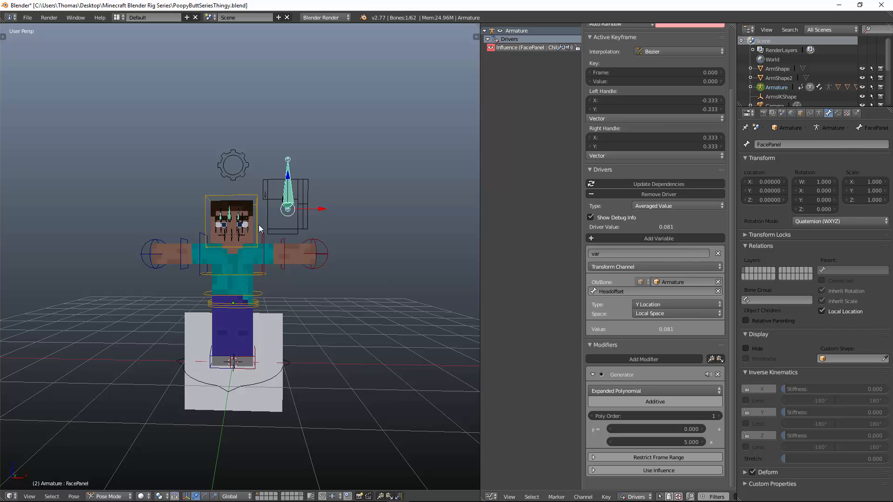
right_click(256, 195)
key(r)
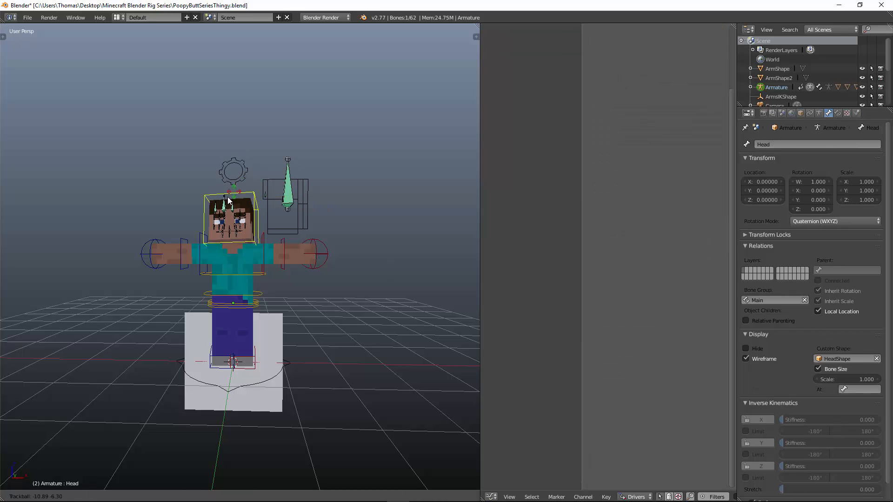
right_click(262, 189)
right_click(265, 197)
Step: Assign FacePanelShape as the FacePanel bone's custom shape and turn on its wireframe display
right_click(288, 186)
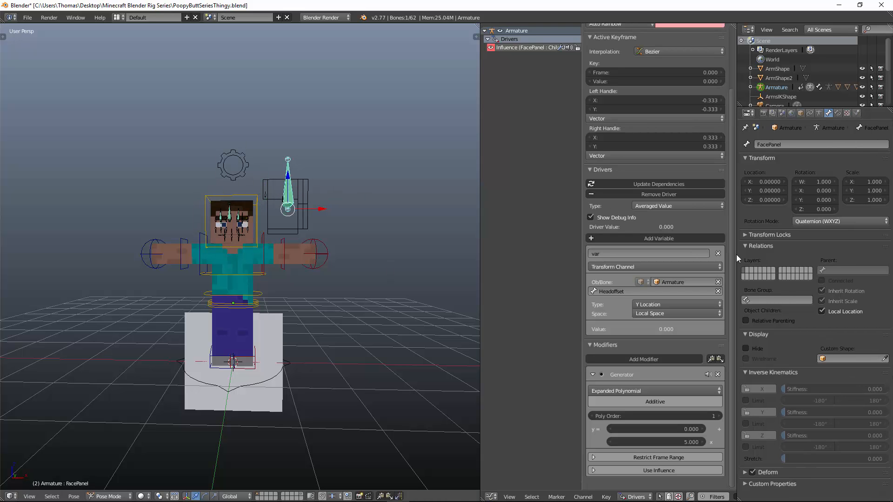
click(835, 359)
text(Fa)
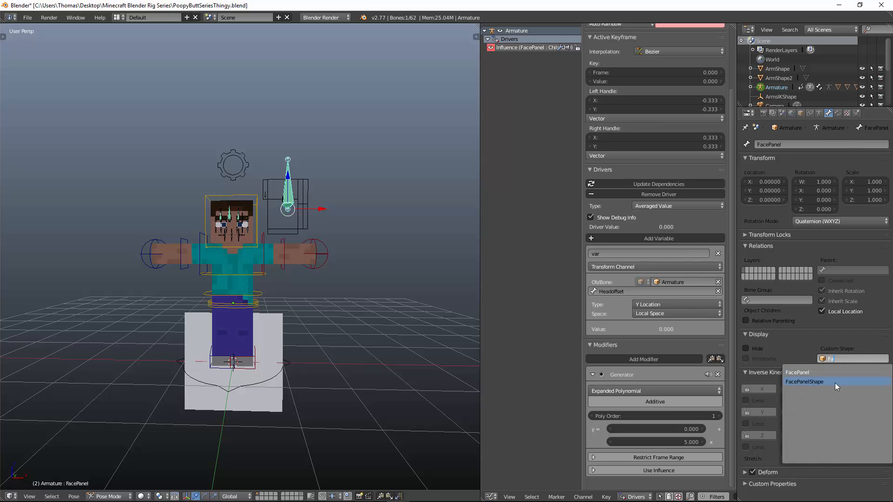
click(835, 382)
click(756, 358)
Step: Move the FacePanelShape plane beside the character in wireframe front view, to X -1.9 and Z 4.0
right_click(280, 323)
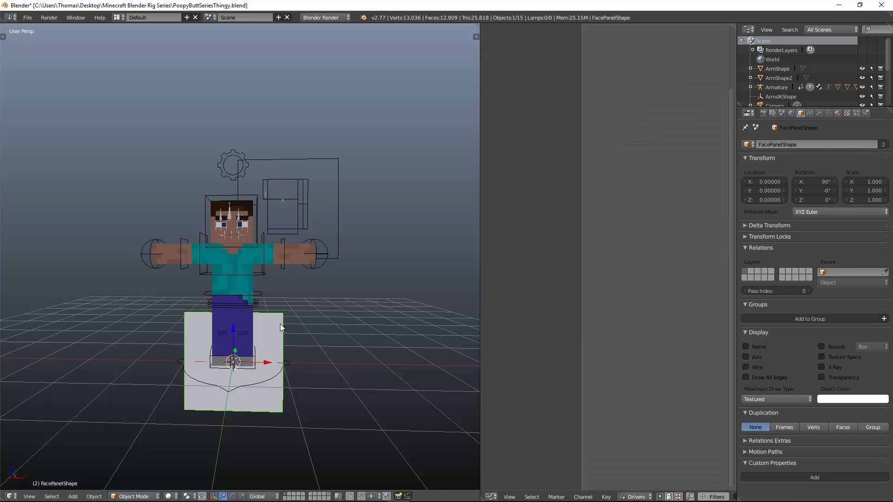
key(KP_1)
key(z)
key(g)
click(186, 127)
scroll(211, 204, up, 2)
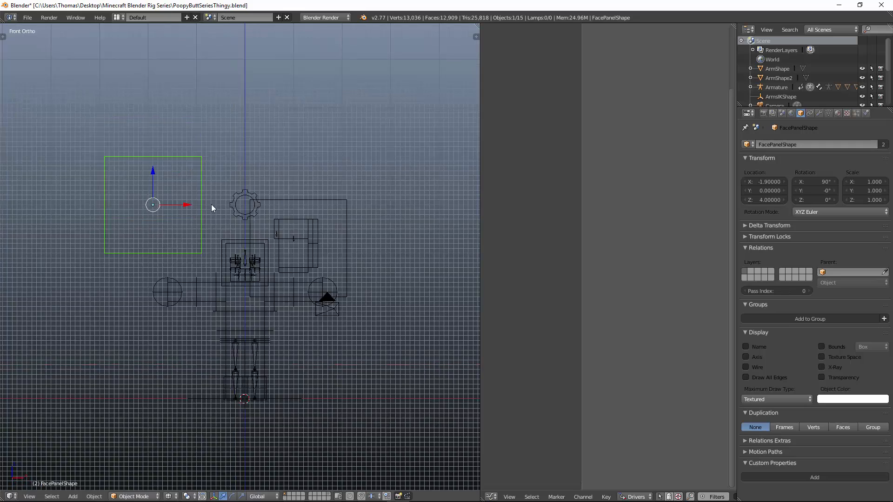
Step: Scale the FacePanelShape mesh to 0.5 along X in Edit Mode
key(Tab)
key(s)
key(x)
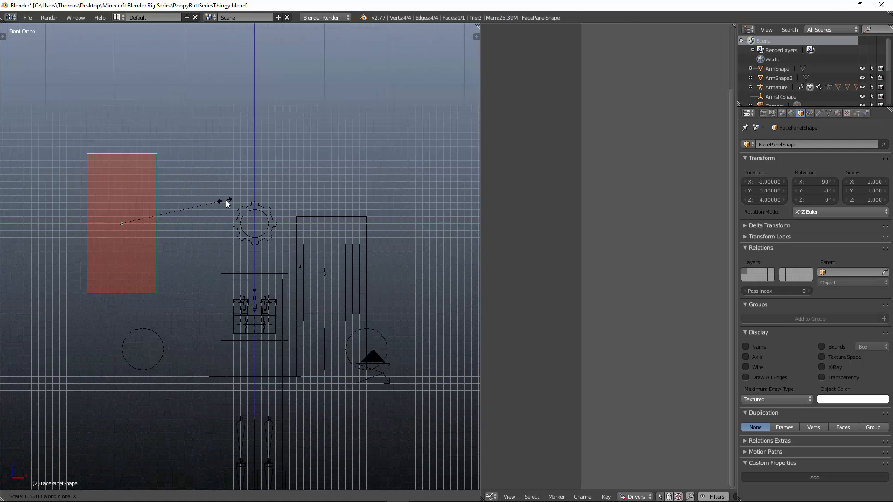
click(244, 197)
scroll(244, 198, up, 1)
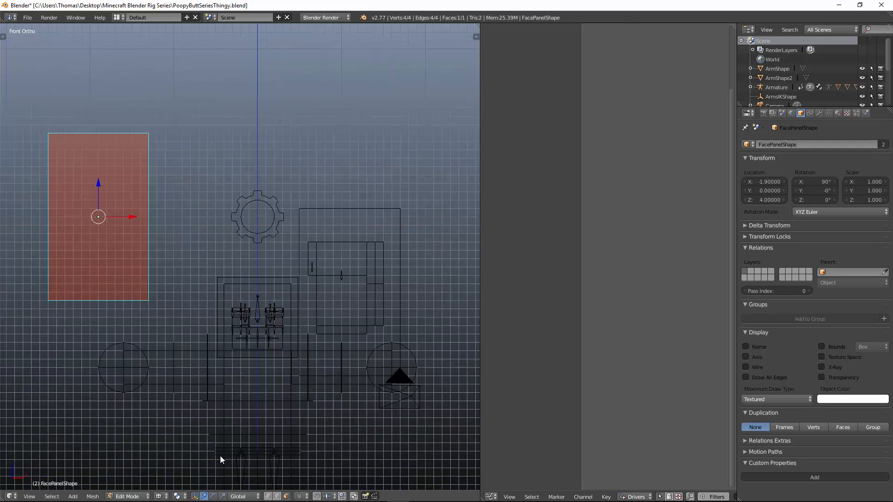
Step: Move the right edge of the FacePanelShape mesh slightly inward so the frame fits the face panel's width
right_click(124, 122)
shift+right_click(148, 300)
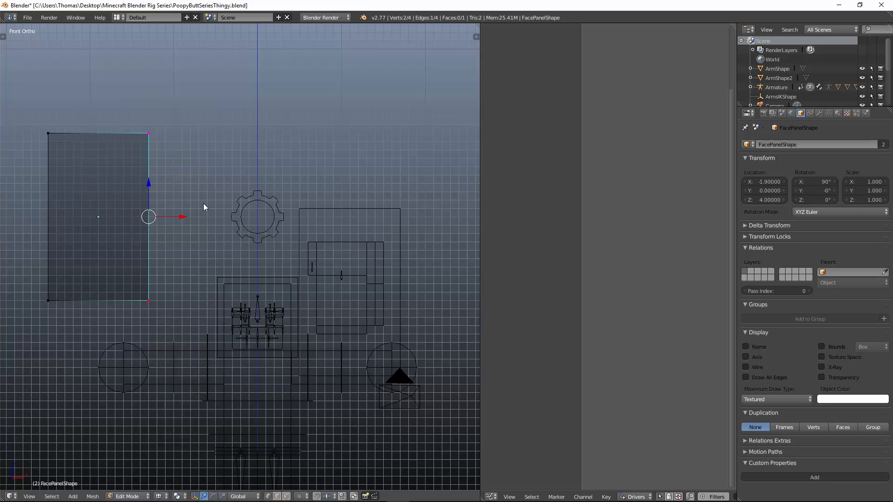
key(g)
click(193, 202)
Step: Raise the bottom edge of the FacePanelShape mesh along Z to shorten the frame
right_click(48, 301)
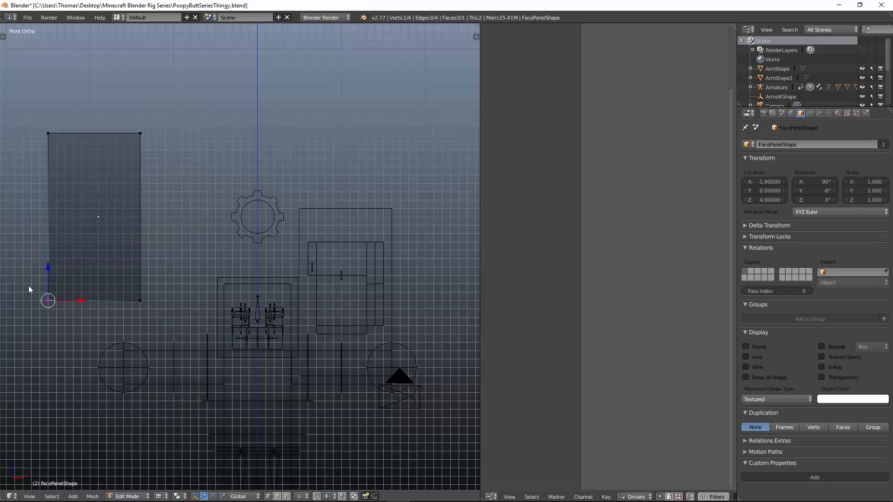
shift+right_click(140, 300)
key(g)
key(z)
click(170, 291)
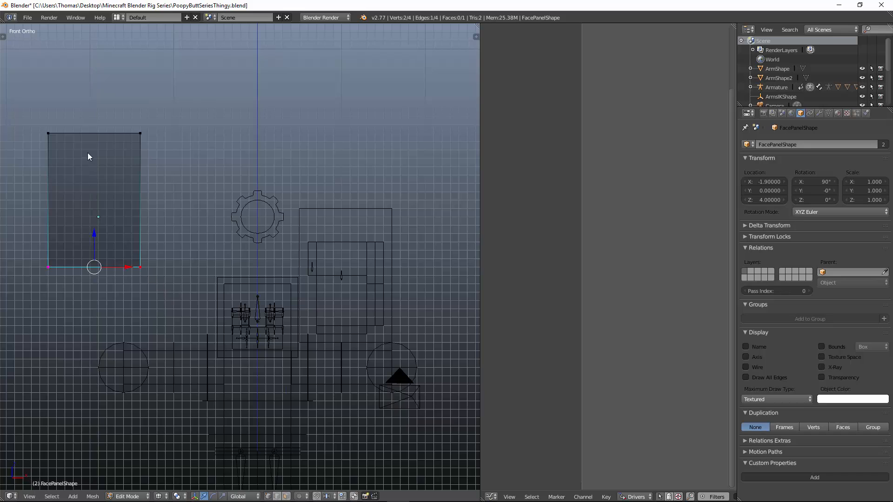
Step: Lower the top edge of the FacePanelShape mesh along Z to just above the panel and leave Edit Mode
right_click(48, 134)
shift+right_click(140, 134)
key(g)
key(z)
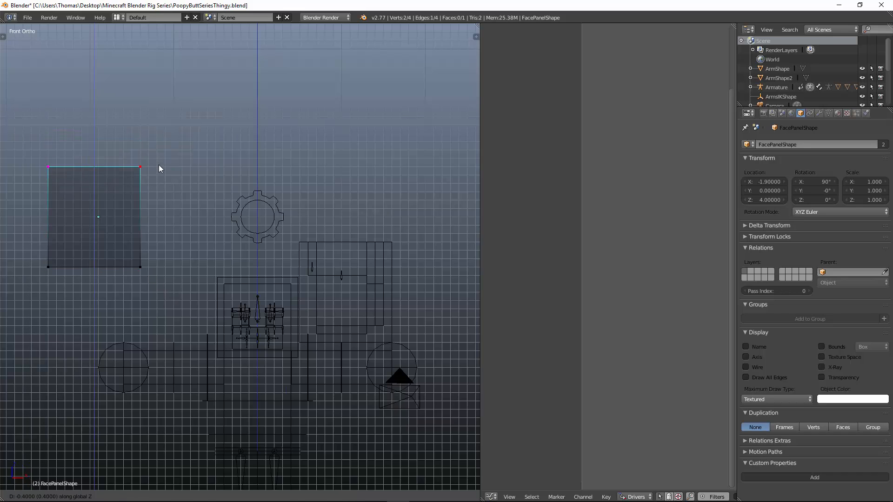
click(158, 164)
key(Tab)
Step: Move the Characterproperties gear above the face panel to X 1.0 and Z 4.2, and restore solid shading
right_click(235, 212)
key(g)
key(x)
click(362, 193)
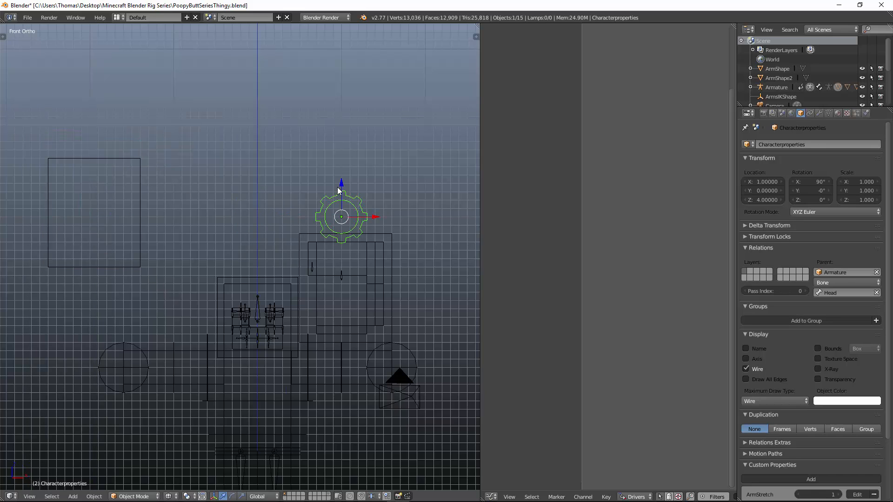
scroll(360, 212, up, 1)
key(g)
key(z)
mouse_move(360, 212)
shift+middle_down()
mouse_move(311, 210)
mouse_move(296, 194)
mouse_move(341, 212)
shift+middle_up()
click(311, 190)
key(z)
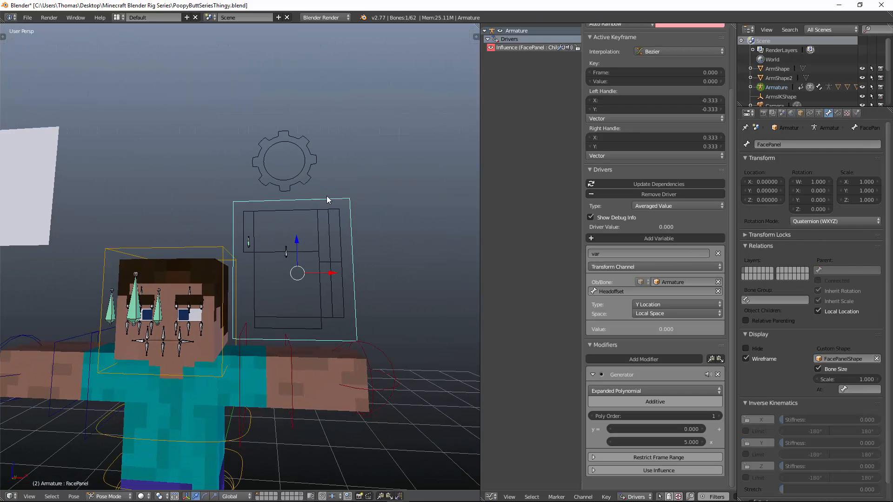
Step: Move the FacePanel bone together with its two small control bones so the FacePanel head sits at X 1.2, Z 2.0
key(KP_1)
key(z)
key(b)
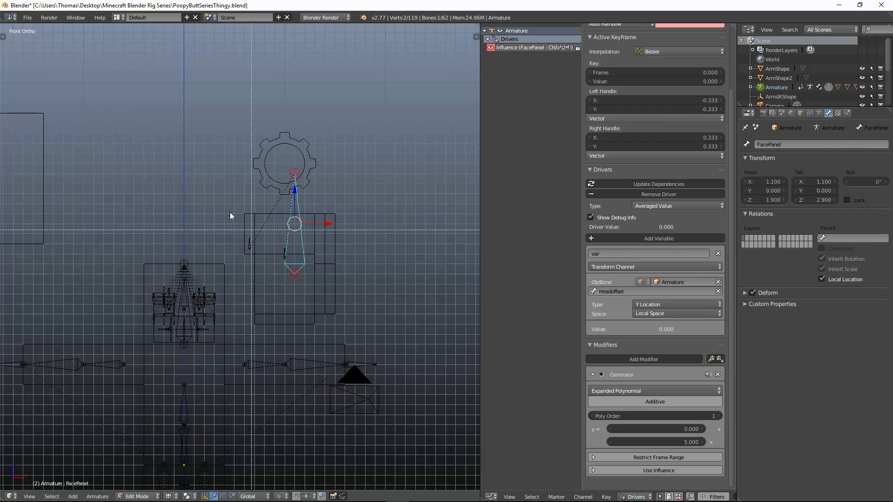
drag(230, 213, 305, 275)
scroll(356, 235, up, 1)
key(g)
click(328, 239)
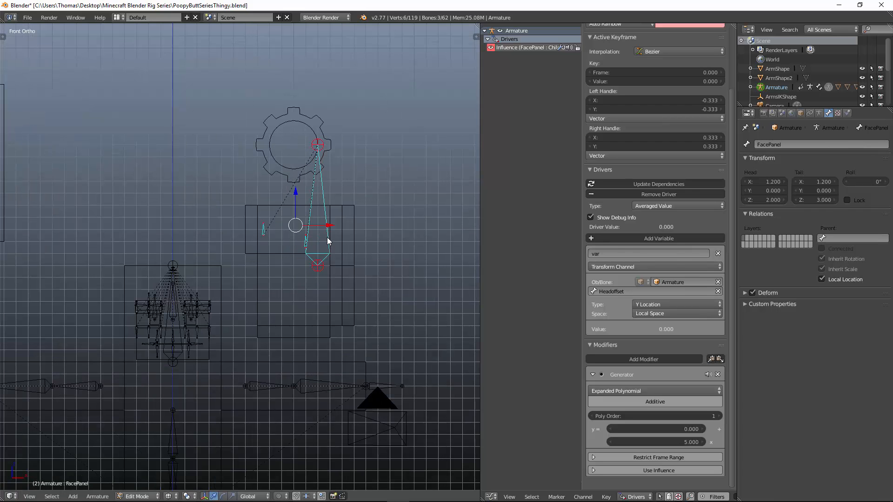
key(Tab)
Step: Reposition the Characterproperties gear centrally above the panel frame at X 1.15 and Z 4.3
right_click(325, 149)
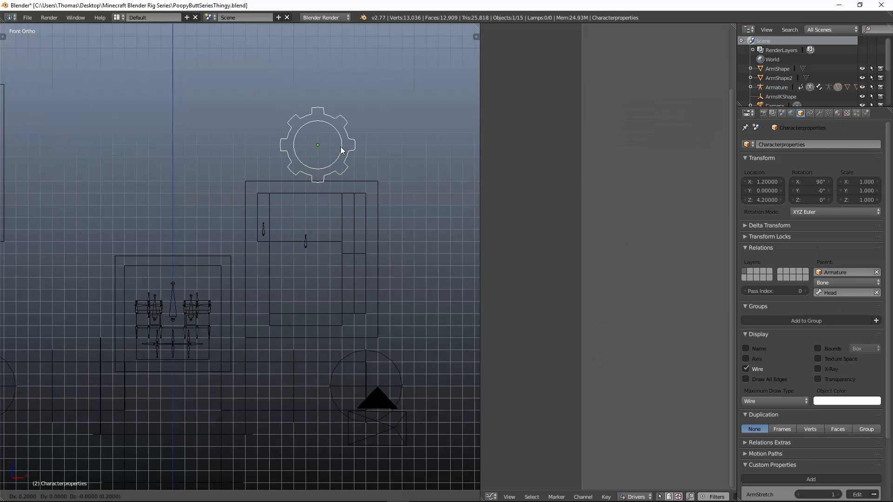
click(340, 148)
text(gz.1)
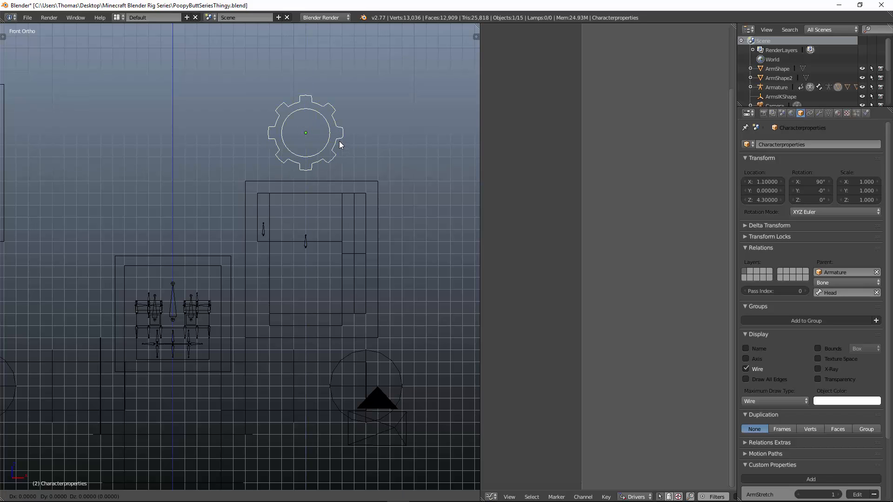
key(Return)
text(gx.05)
key(Return)
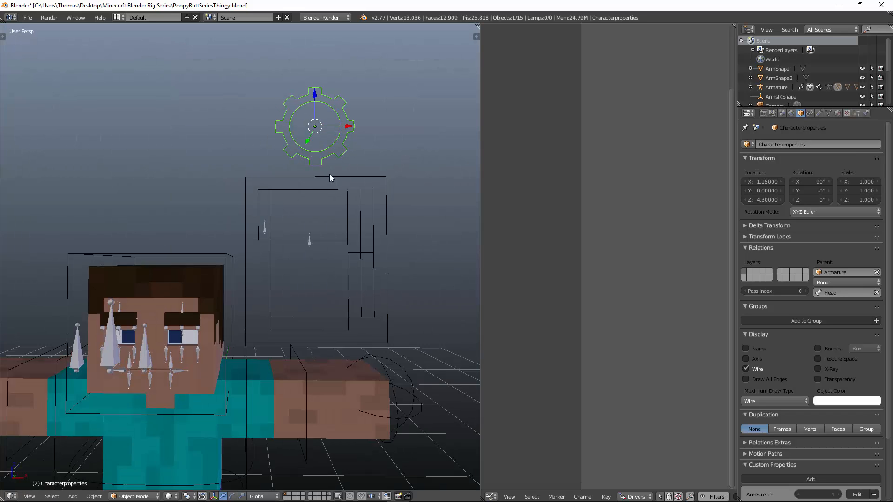
Step: Move the FacePanelShape plane to object layer 10
right_click(337, 172)
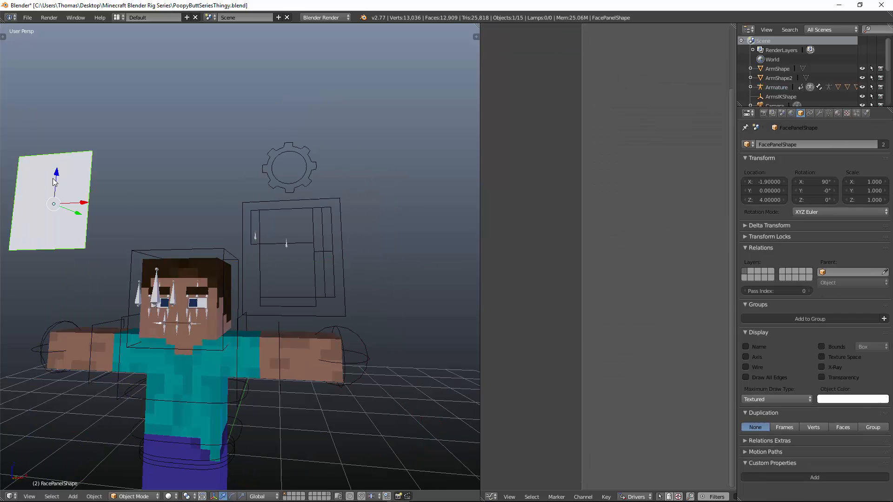
key(m)
key(0)
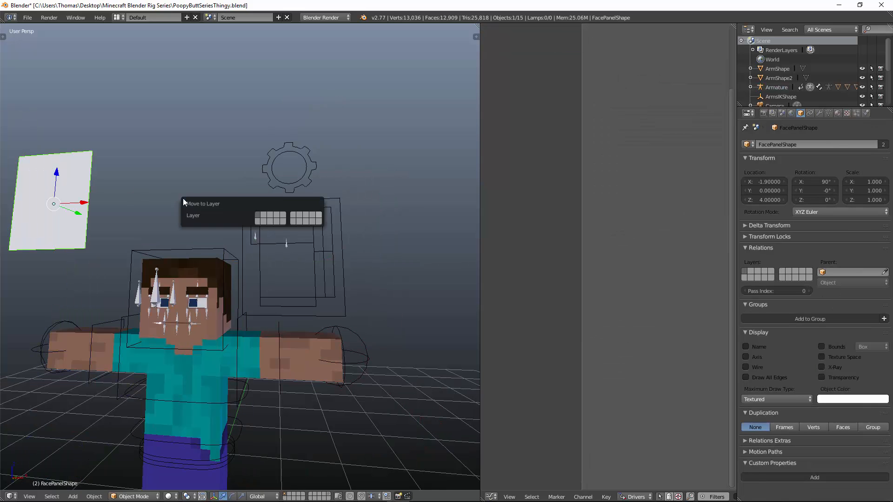
middle_drag(289, 219, 310, 228)
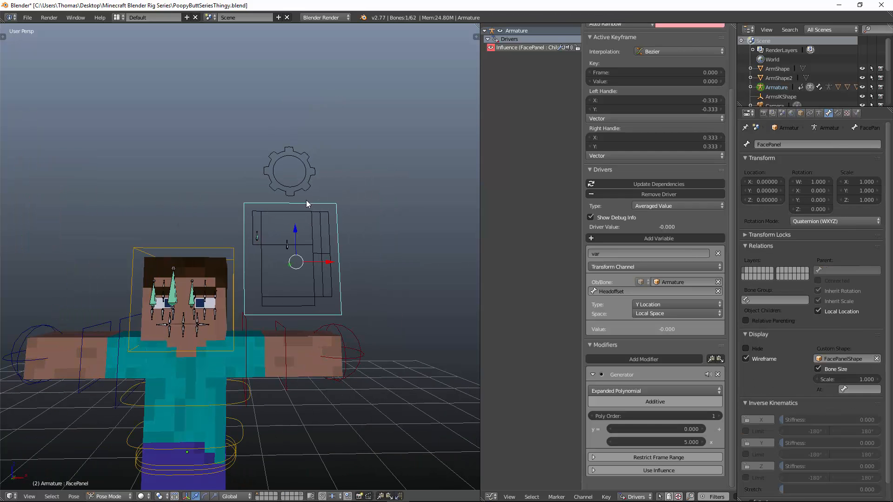
Step: Rename the small bone in the middle of the face panel as MouthControl
scroll(291, 240, up, 4)
right_click(280, 224)
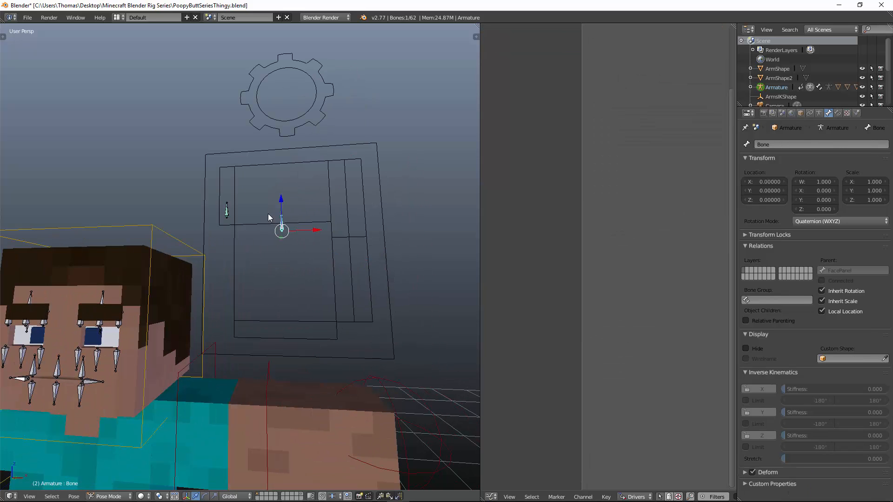
shift+middle_drag(280, 237, 277, 222)
key(n)
key(Tab)
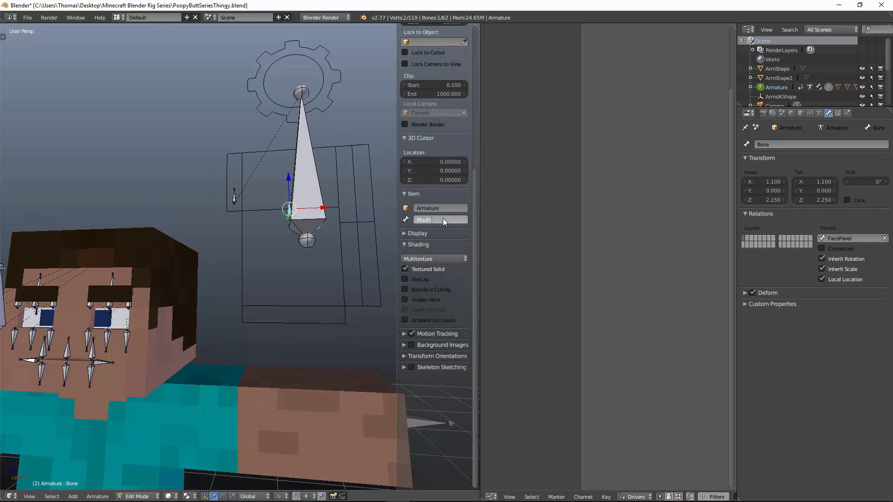
right_click(303, 161)
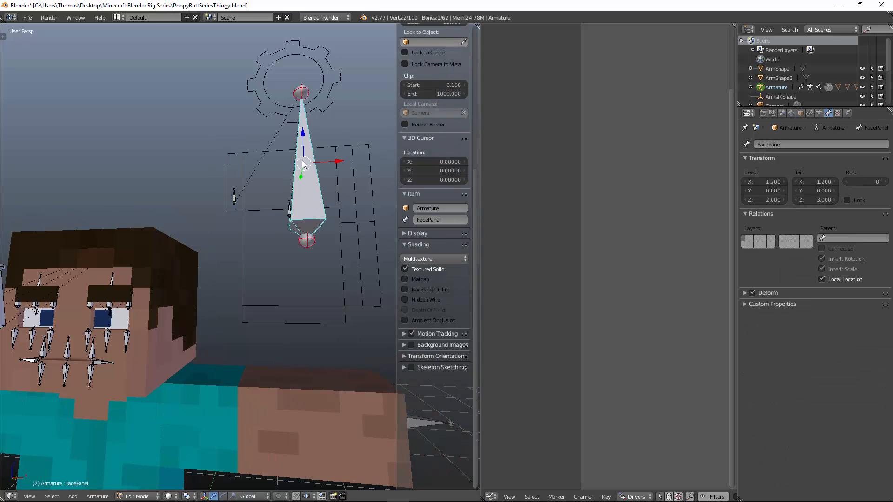
key(m)
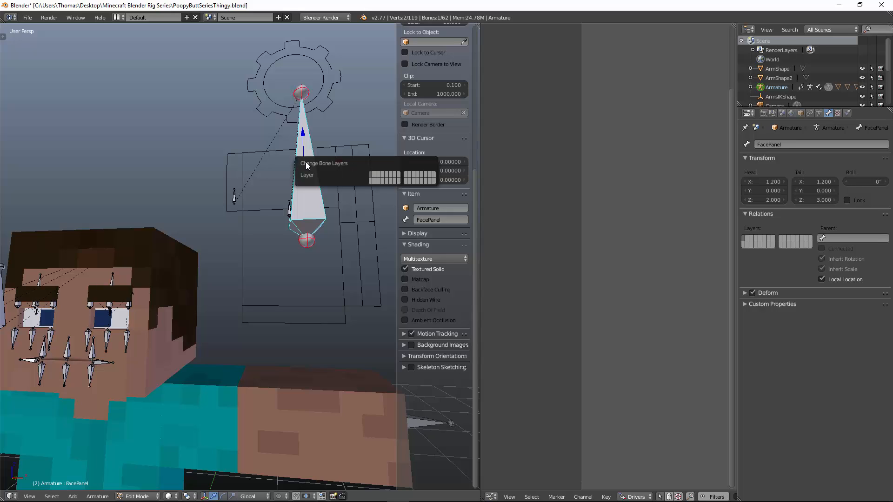
right_click(288, 209)
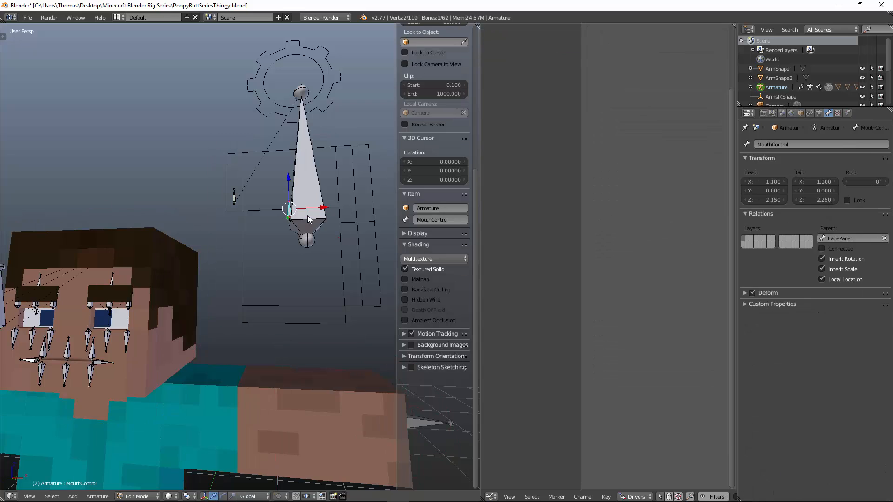
Step: Toggle snapping and put the armature in Pose Mode with the MouthControl bone selected
key(shift+Tab)
key(Tab)
mouse_move(304, 216)
middle_down()
mouse_move(311, 222)
mouse_move(298, 221)
mouse_move(306, 219)
middle_up()
key(Tab)
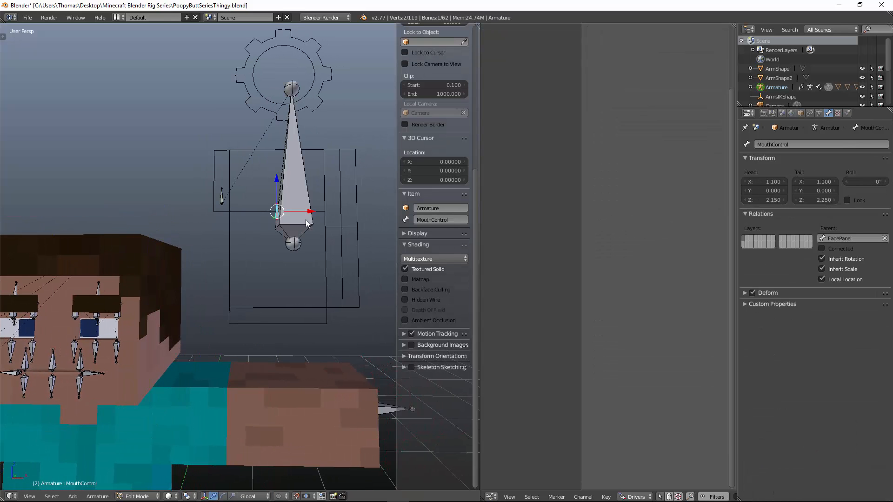
scroll(305, 220, up, 4)
key(ctrl+Tab)
Step: Add a Limit Location constraint to the MouthControl bone and convert it to Local Space
click(837, 113)
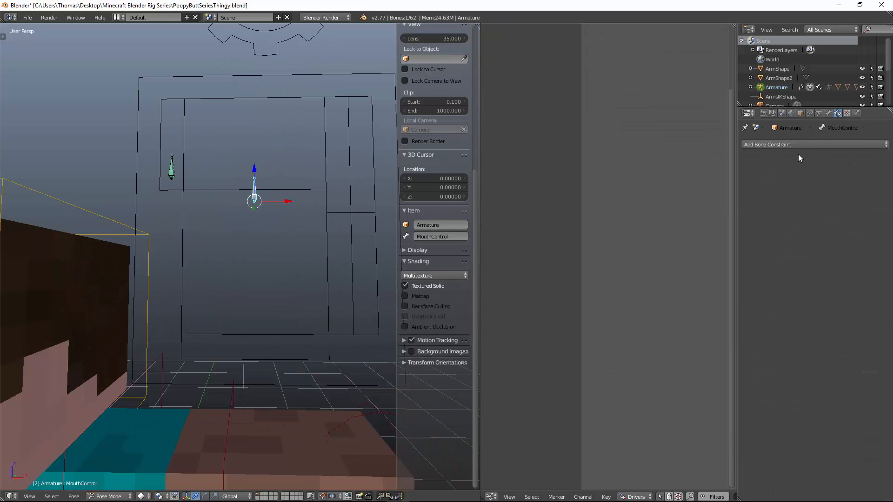
click(795, 145)
click(733, 214)
click(842, 234)
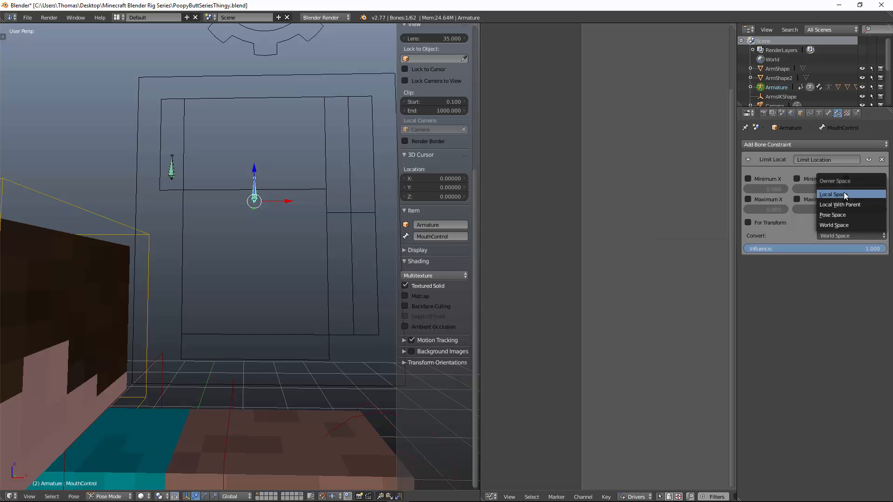
click(844, 195)
Step: Enable the minimum and maximum X, Y and Z limits of MouthControl's Limit Location constraint
click(748, 199)
click(834, 199)
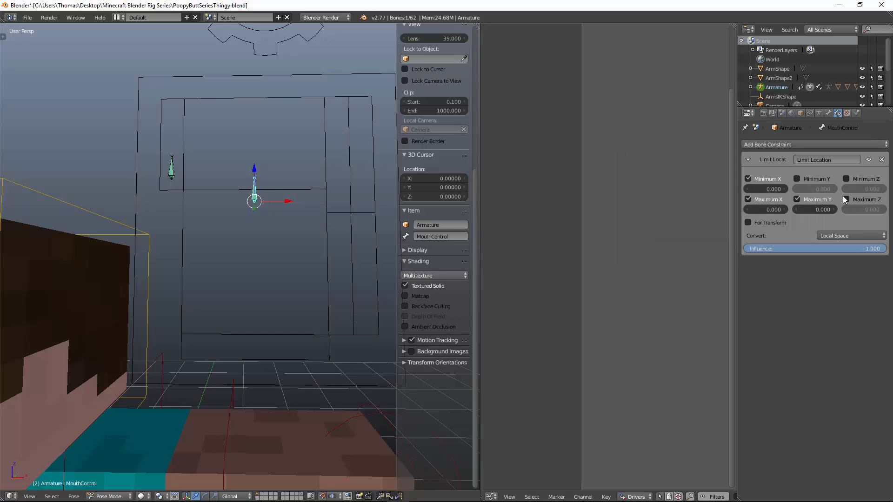
click(845, 199)
click(847, 178)
click(818, 175)
Step: Set the constraint's Minimum Y to -0.4, Minimum X to -0.2 and Maximum X to 0.2
click(793, 187)
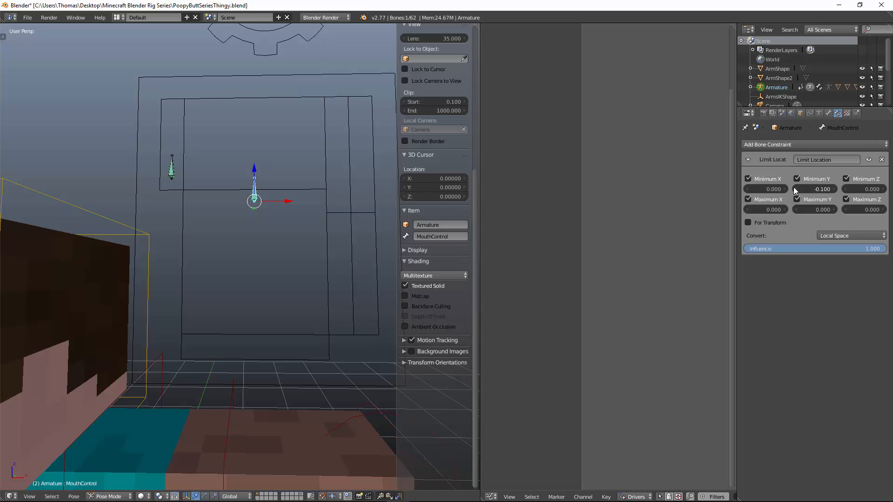
click(794, 187)
click(793, 187)
click(793, 187)
click(746, 187)
click(745, 187)
click(784, 209)
Step: Test the MouthControl bone's range by moving it along X towards the panel's inner edge
key(g)
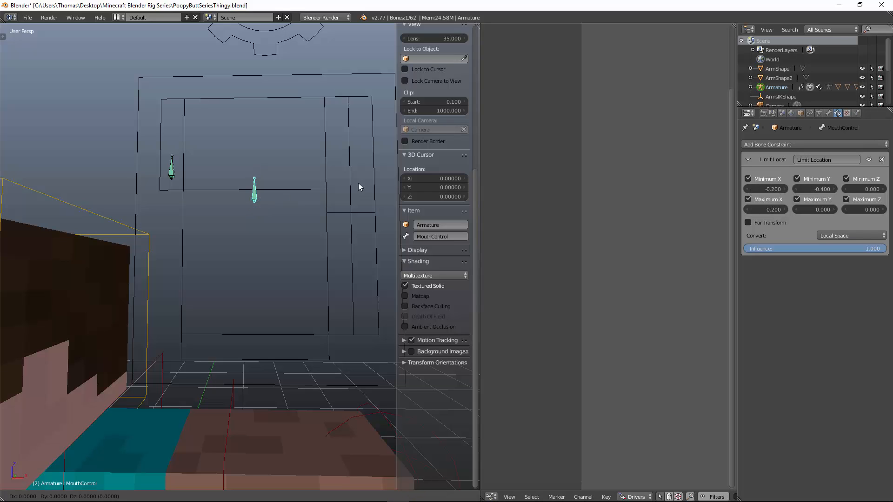
key(x)
click(188, 188)
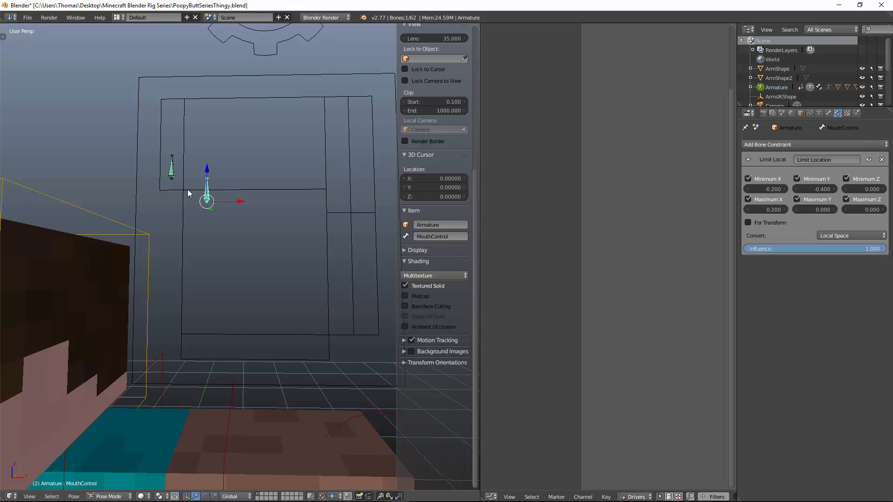
Step: Widen the Limit Location range to Minimum X -0.25 and Maximum X 0.25
click(747, 189)
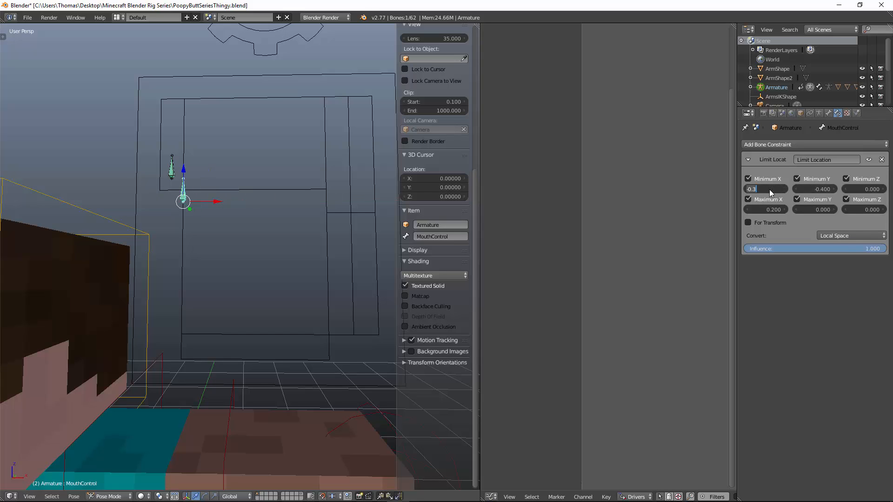
key(Return)
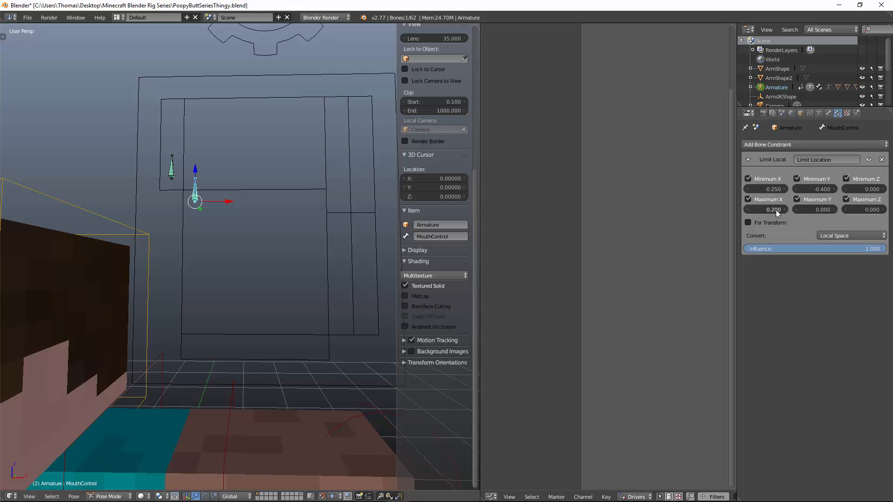
click(775, 210)
text(0.25)
key(Return)
Step: Test how far the MouthControl bone moves down the panel and lower its Limit Location Minimum Y to -0.5
key(alt+g)
key(s)
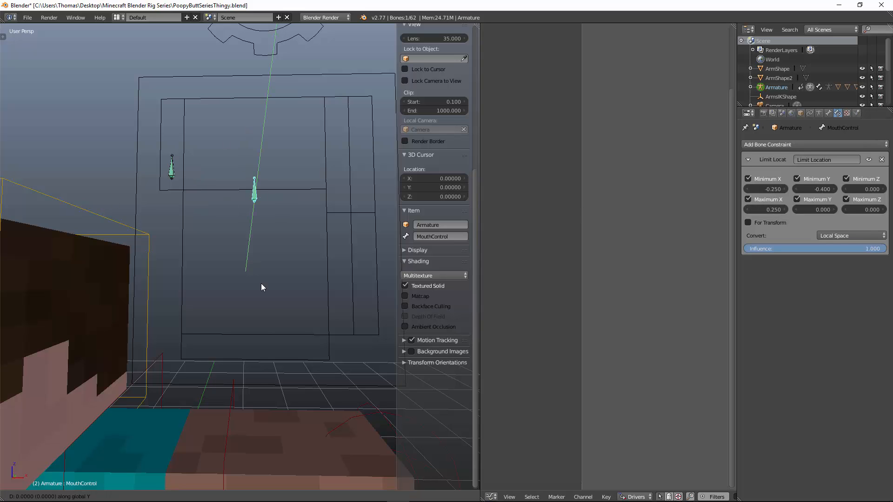
right_click(264, 320)
key(g)
click(281, 370)
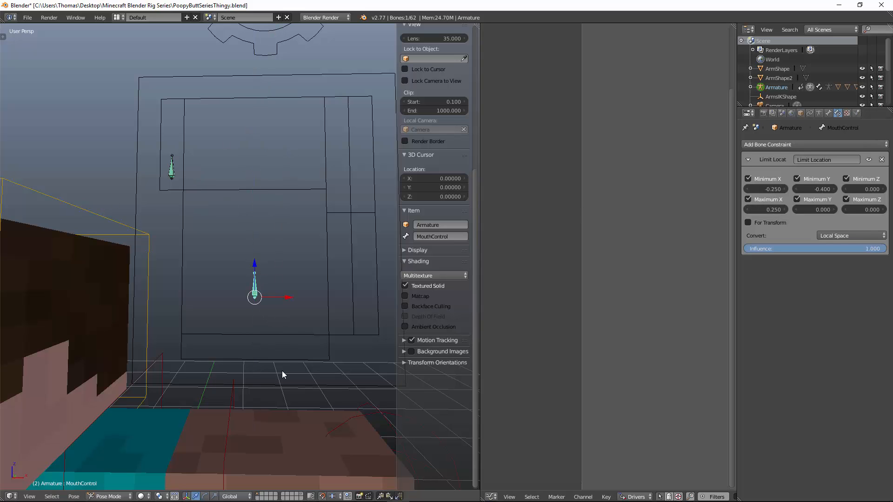
click(796, 189)
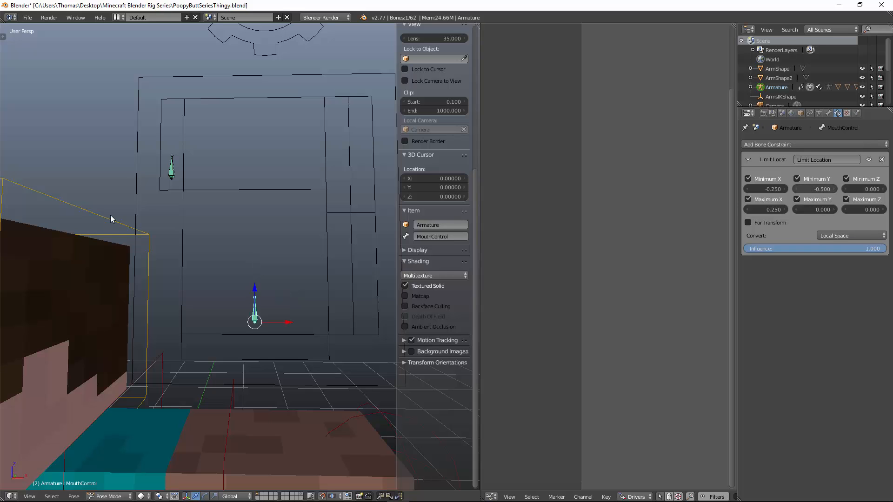
Step: Reset the MouthControl bone's location in front view and collapse its Limit Location constraint settings
key(z)
key(KP_1)
key(KP_5)
key(z)
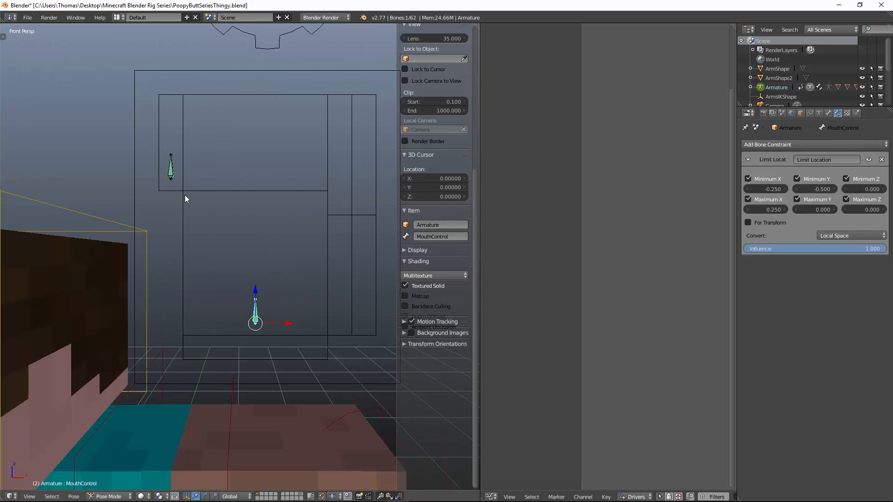
click(748, 159)
key(alt+g)
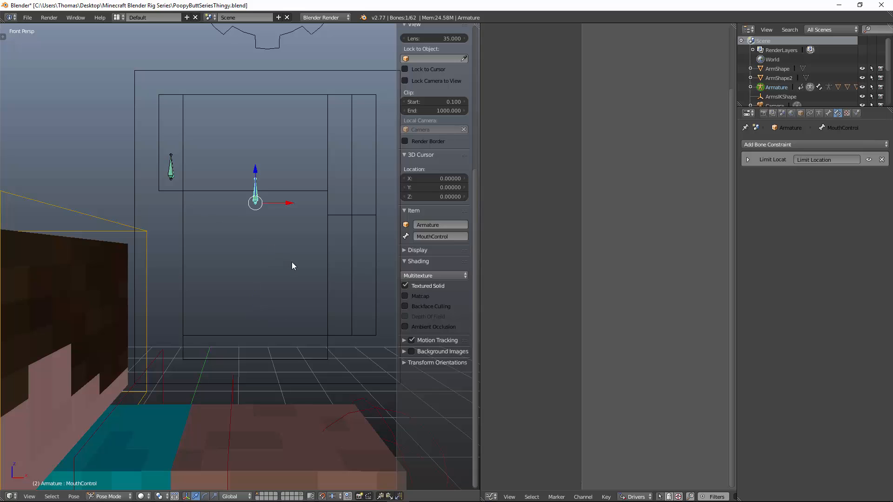
key(g)
right_click(284, 227)
middle_drag(284, 228, 258, 222)
key(g)
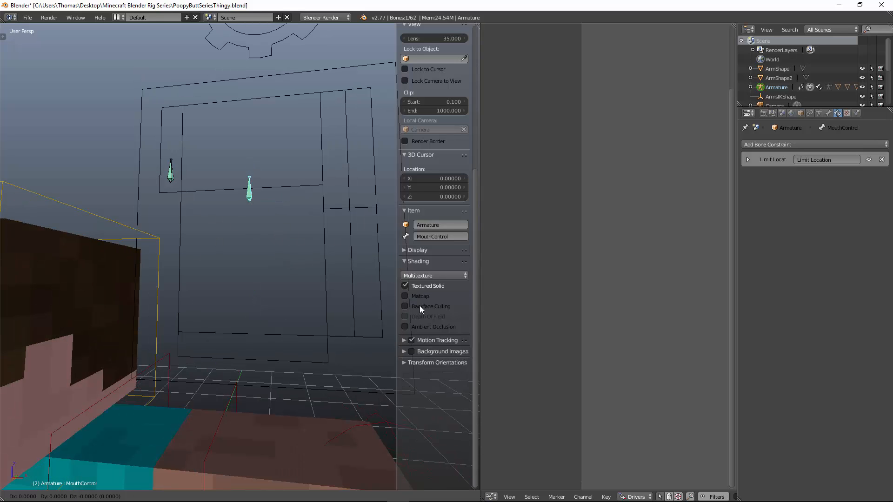
right_click(257, 228)
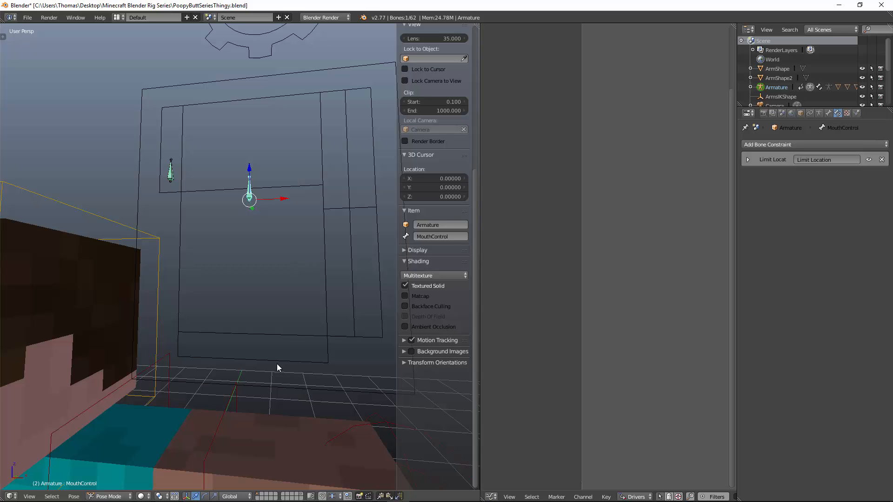
key(g)
right_click(288, 332)
scroll(217, 274, down, 1)
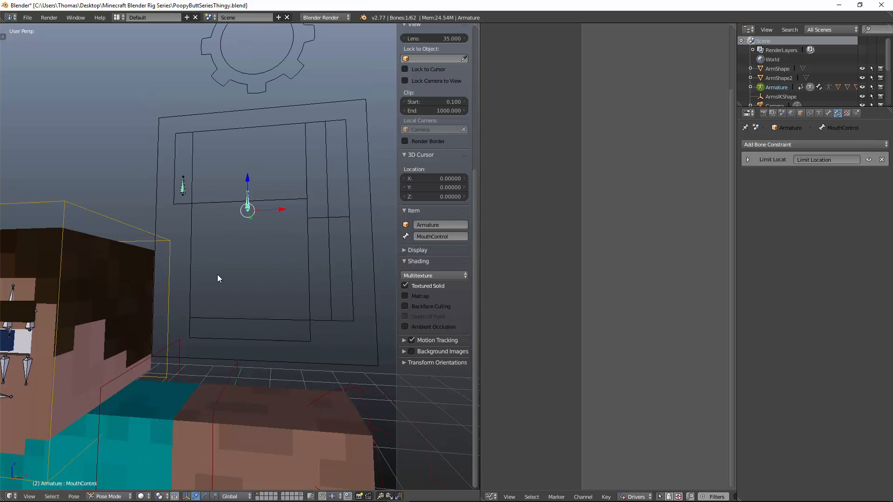
Step: Add drivers to the Head mesh's open, width and in shape key values
shift+middle_drag(133, 271, 199, 244)
right_click(200, 251)
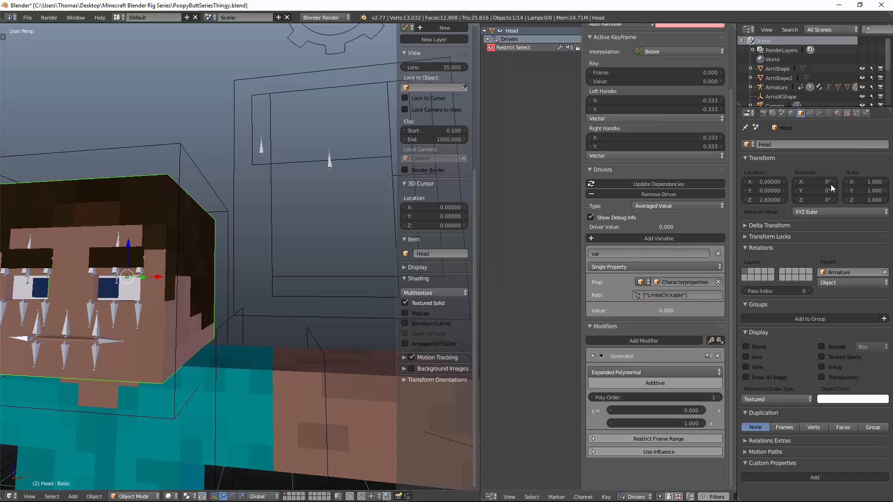
click(829, 112)
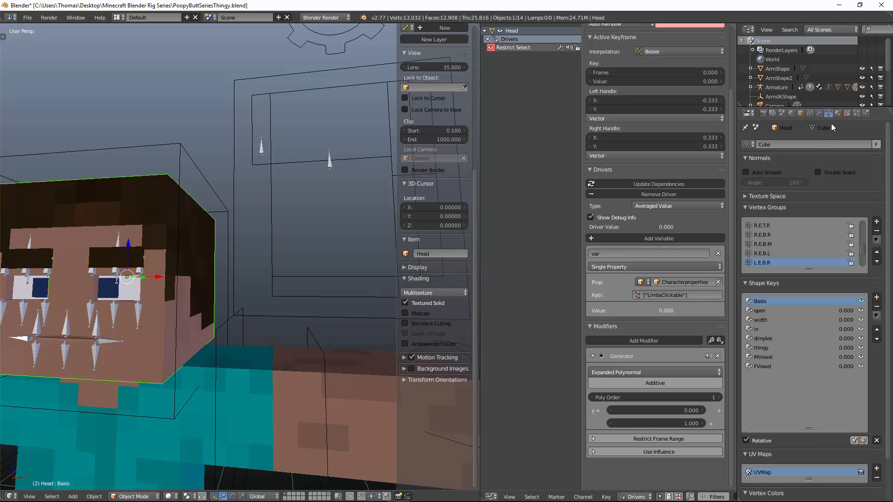
right_click(845, 309)
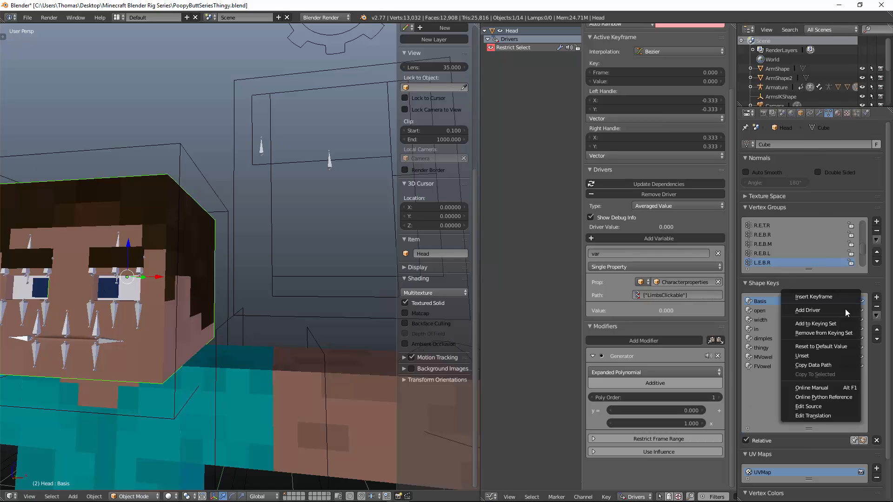
click(845, 309)
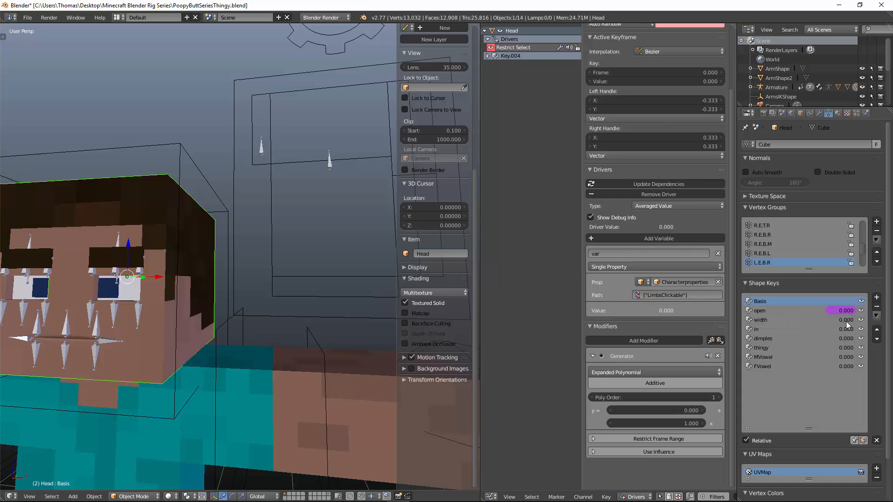
right_click(844, 321)
click(843, 321)
right_click(842, 328)
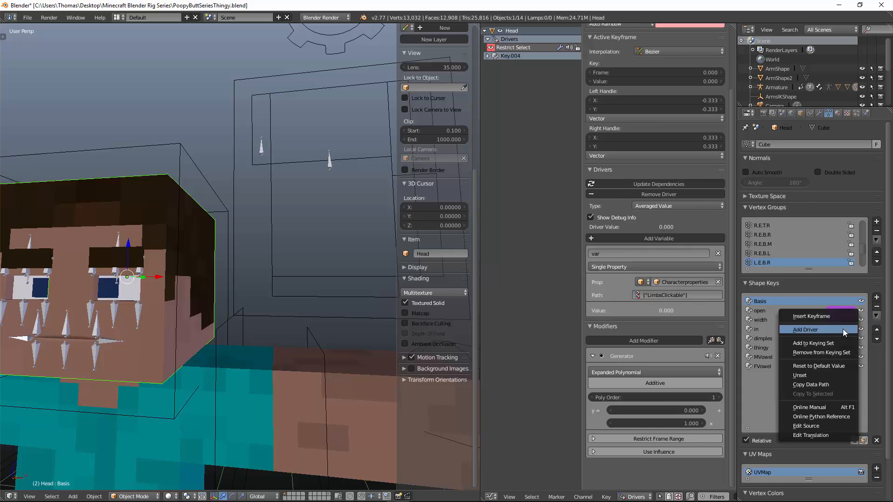
click(842, 329)
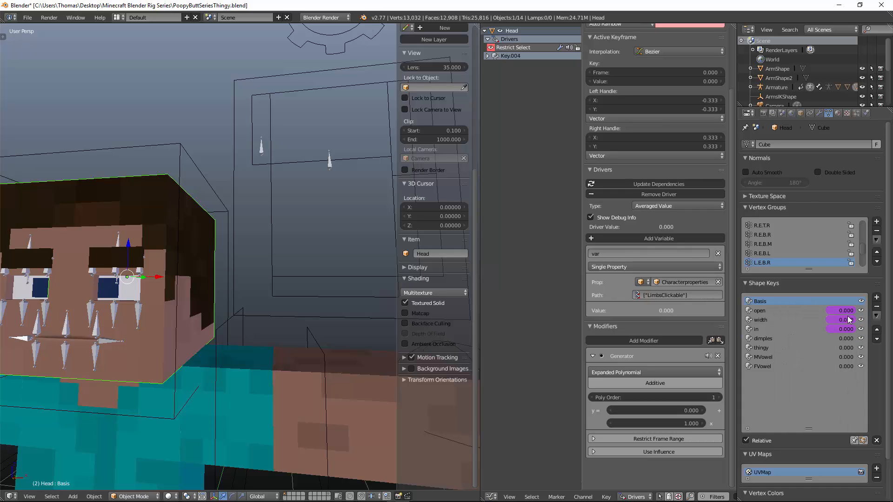
Step: Give the open shape key's driver a Generator modifier with an x coefficient of -2.5
click(487, 55)
click(523, 66)
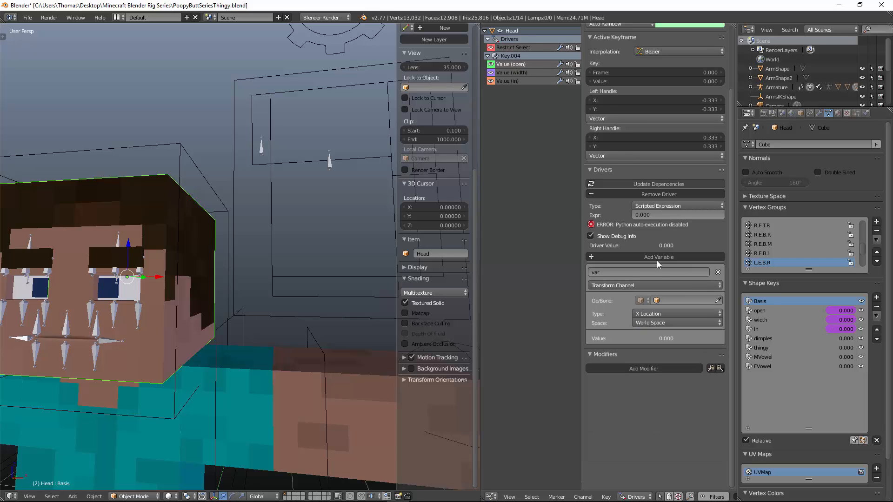
click(630, 370)
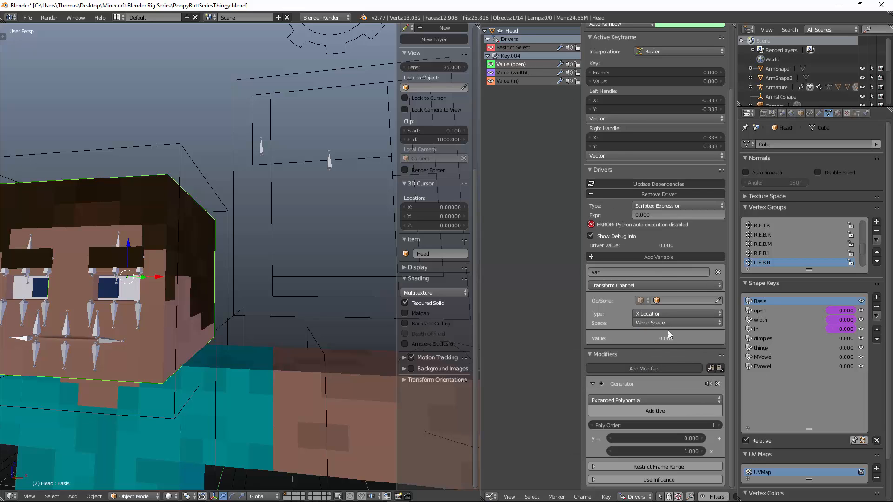
click(656, 450)
text(-2.5)
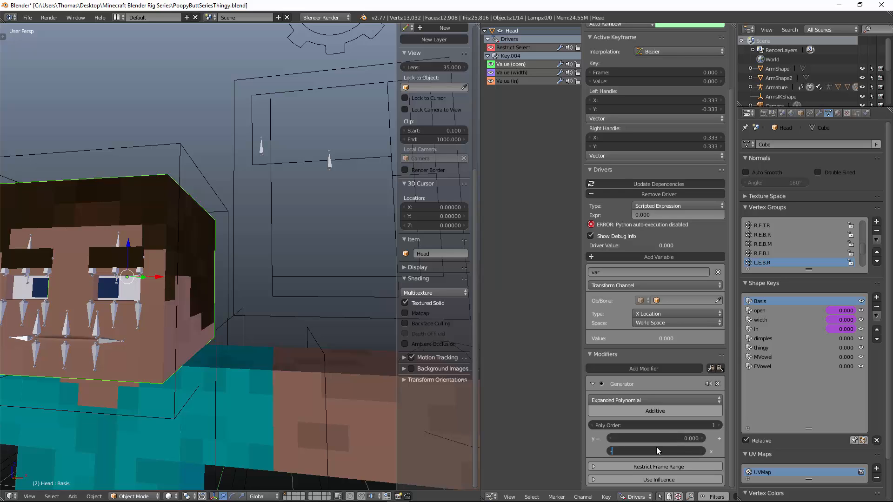
key(Return)
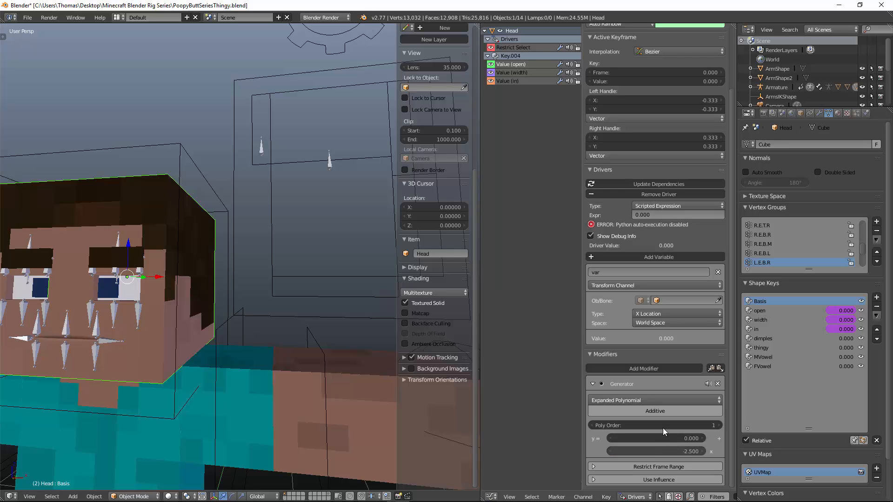
Step: Drive open by the Armature's MouthControl bone, using Y Location in Local Space and the Averaged Value type
click(657, 314)
click(655, 294)
click(663, 324)
click(666, 291)
click(669, 300)
click(675, 312)
click(674, 310)
text(mouth)
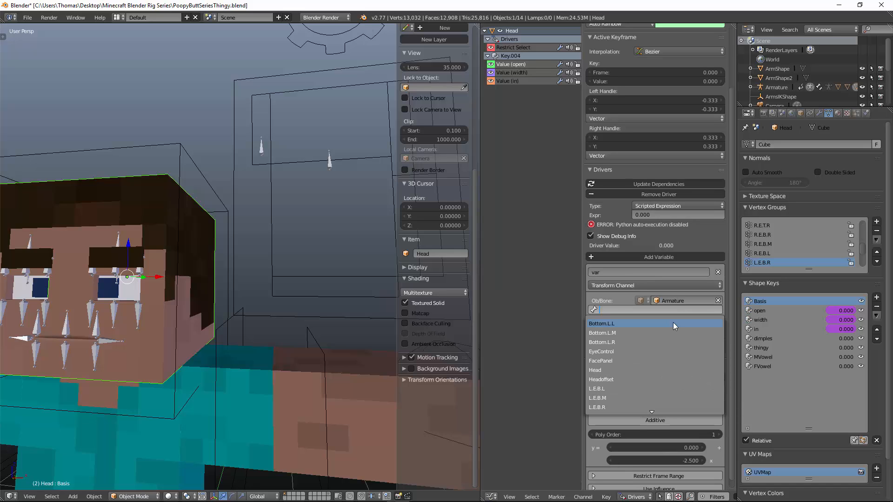
key(Return)
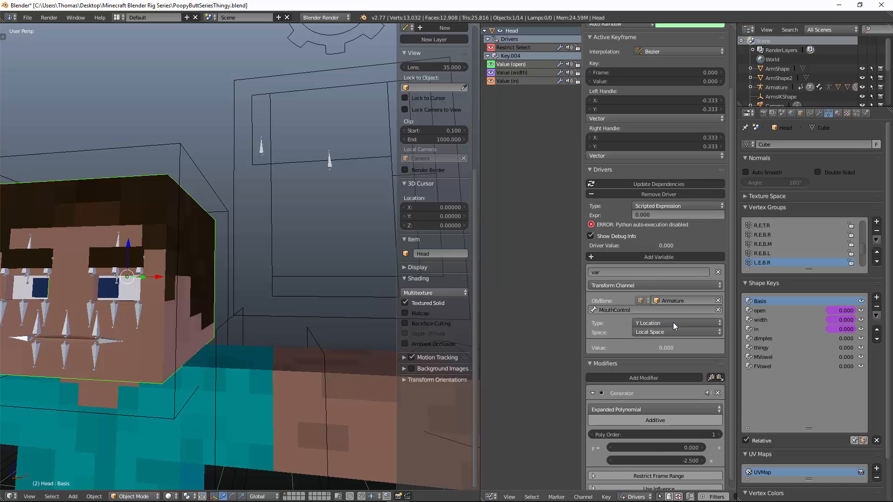
click(654, 206)
click(652, 195)
Step: Test the mouth opening by moving MouthControl down along Z, and reset its location
right_click(330, 164)
key(g)
key(z)
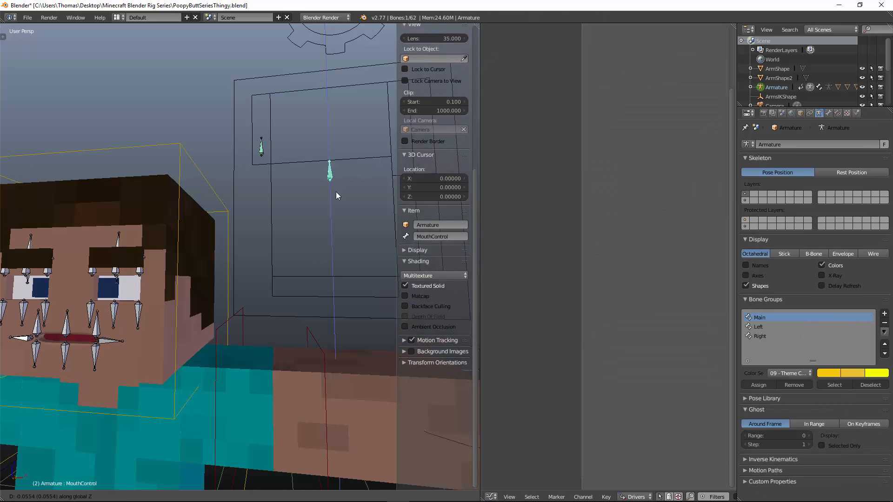
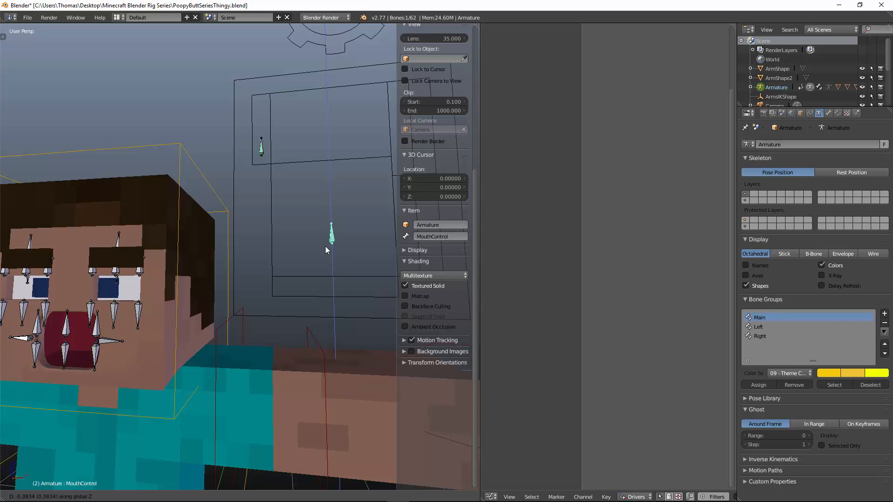
click(296, 262)
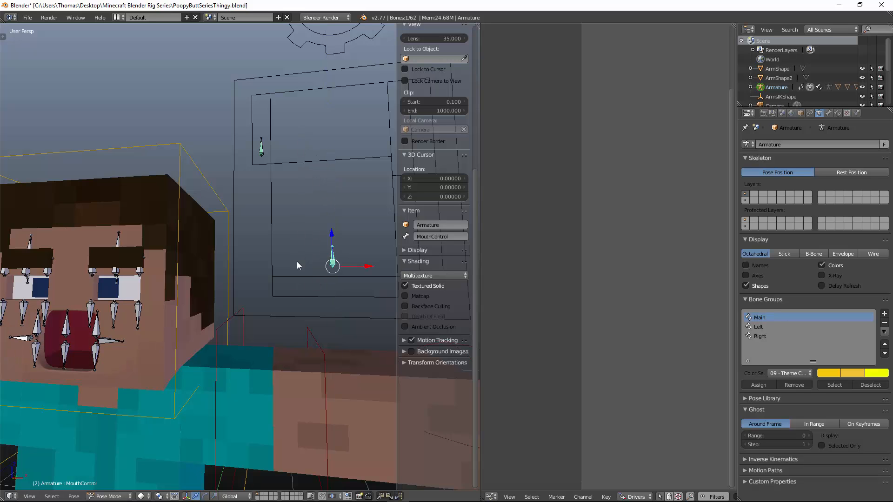
key(alt+g)
Step: Shade the Head mesh smooth and add an Edge Split modifier to it
middle_drag(191, 282, 264, 224)
key(ctrl+Tab)
right_click(154, 200)
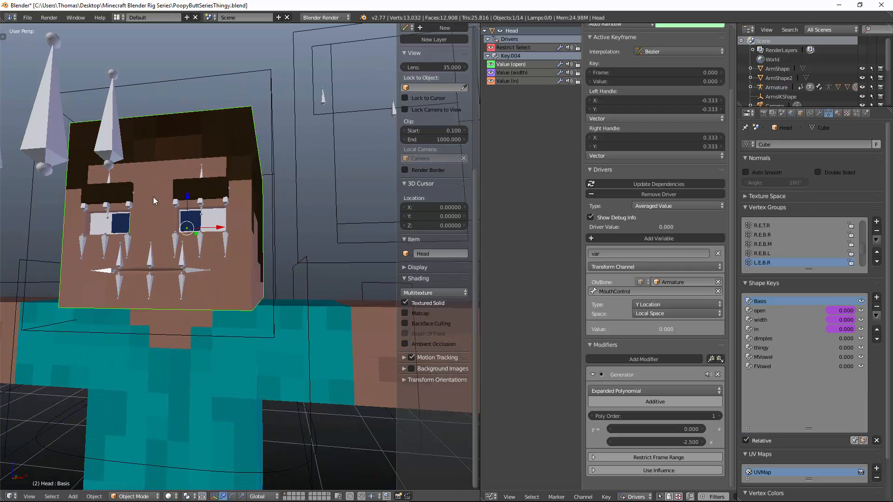
key(t)
click(33, 164)
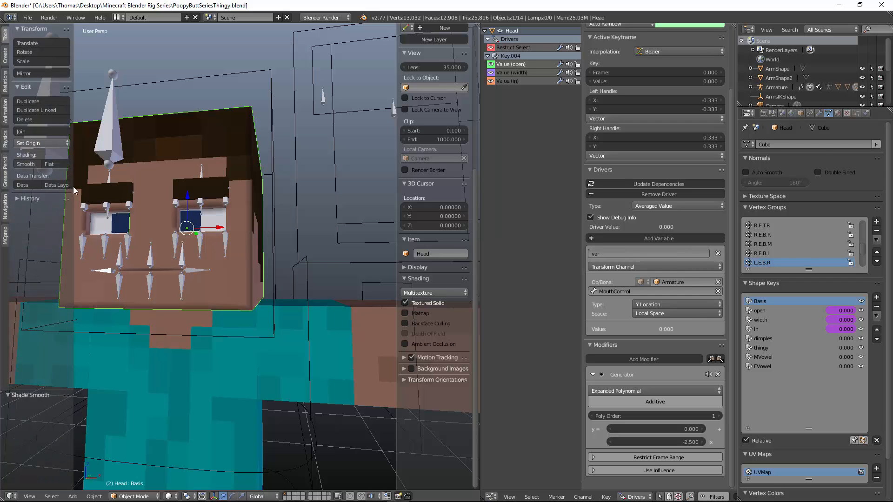
key(t)
click(819, 113)
click(796, 144)
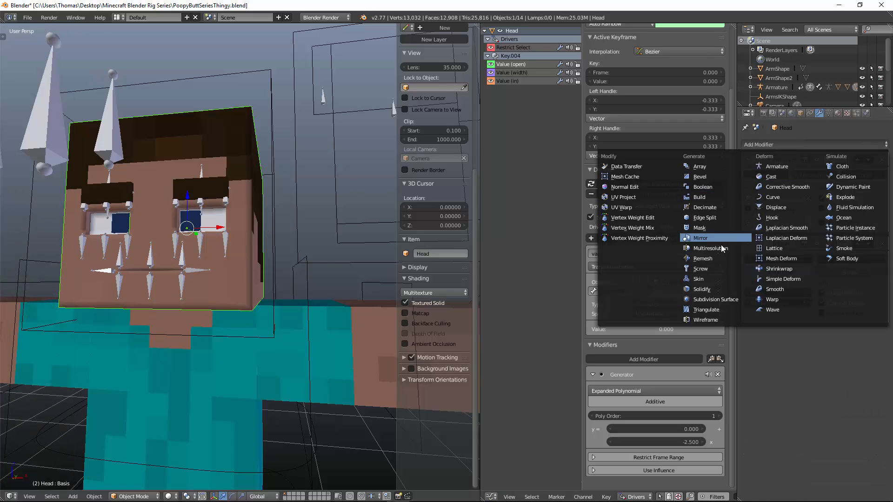
click(694, 218)
Step: Move the MouthControl bone down the panel and inspect the opened mouth's shading up close
middle_drag(307, 156, 278, 171)
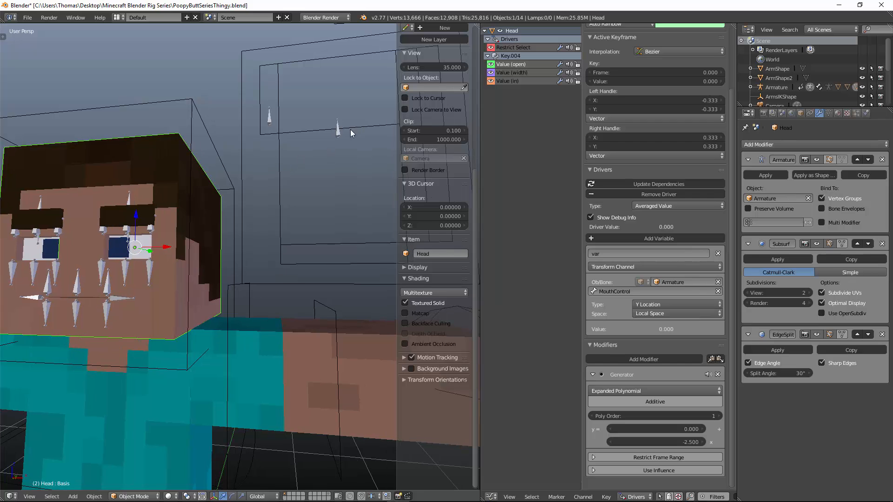
right_click(339, 132)
key(g)
click(293, 234)
middle_drag(293, 235, 275, 205)
scroll(326, 187, up, 6)
scroll(329, 188, down, 2)
scroll(328, 185, down, 5)
scroll(275, 204, down, 1)
Step: Try moving the L.E.B.L eyelid bone along Y, and reselect the MouthControl bone
right_click(145, 272)
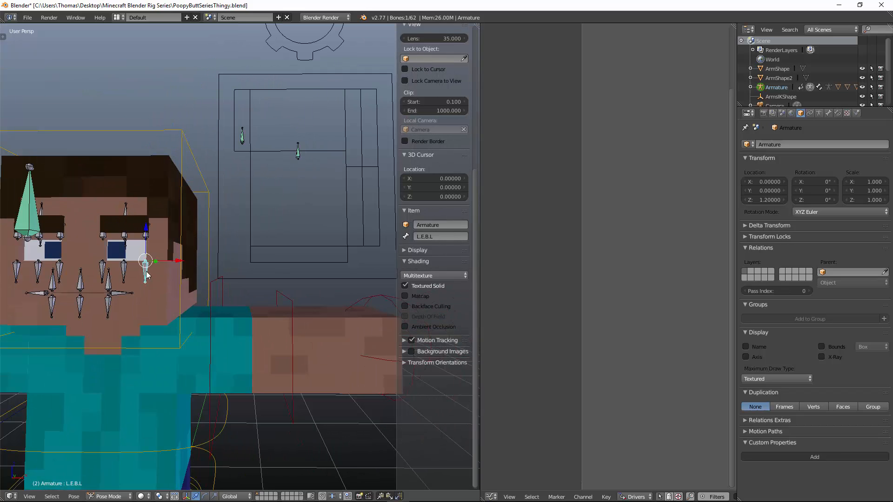
shift+middle_drag(185, 246, 221, 217)
key(g)
key(y)
right_click(345, 203)
scroll(307, 195, down, 5)
scroll(230, 219, up, 5)
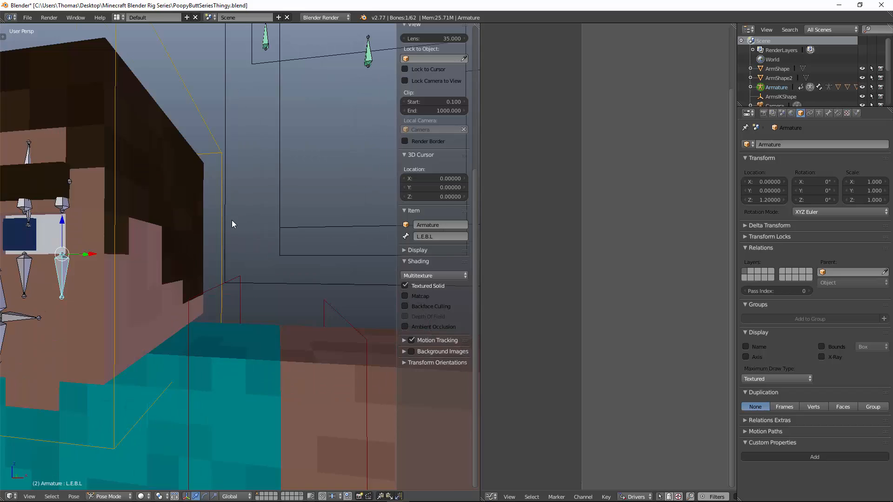
scroll(232, 219, down, 2)
middle_drag(304, 216, 290, 183)
scroll(291, 177, down, 1)
right_click(299, 141)
middle_drag(309, 139, 302, 145)
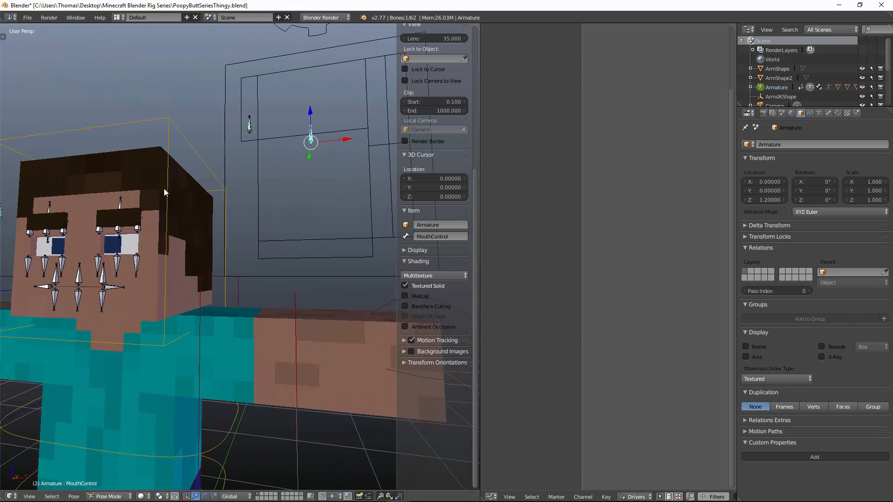
Step: Give the Head's width shape key driver a Generator modifier with an x coefficient of 5
right_click(163, 188)
click(521, 73)
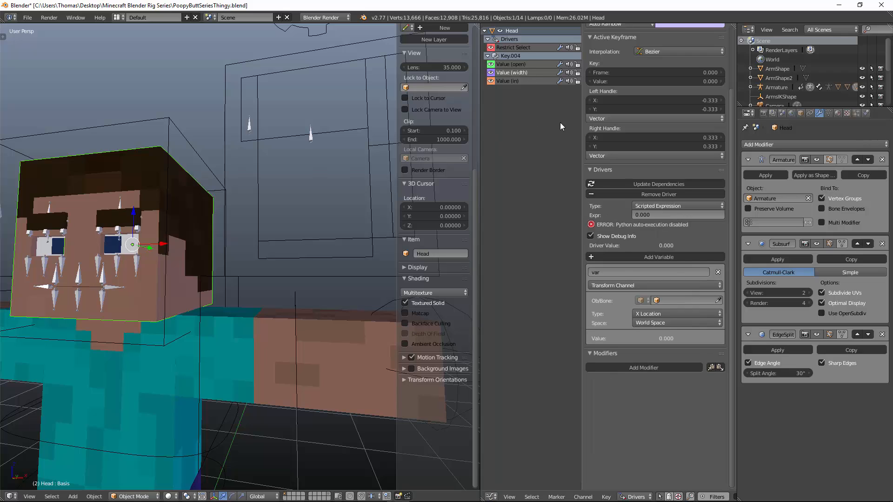
click(640, 368)
click(642, 367)
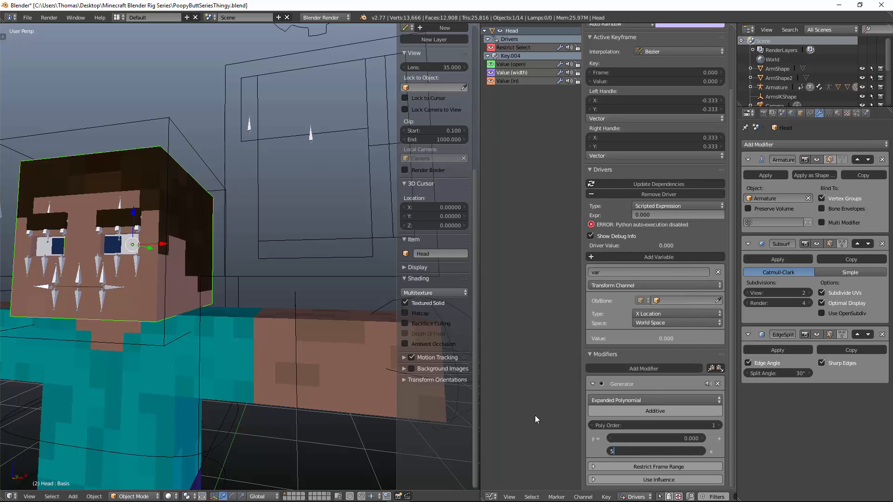
Step: Drive the Head's width shape key by the Armature's MouthControl bone X Location in Local Space, with the driver type Averaged Value
click(663, 322)
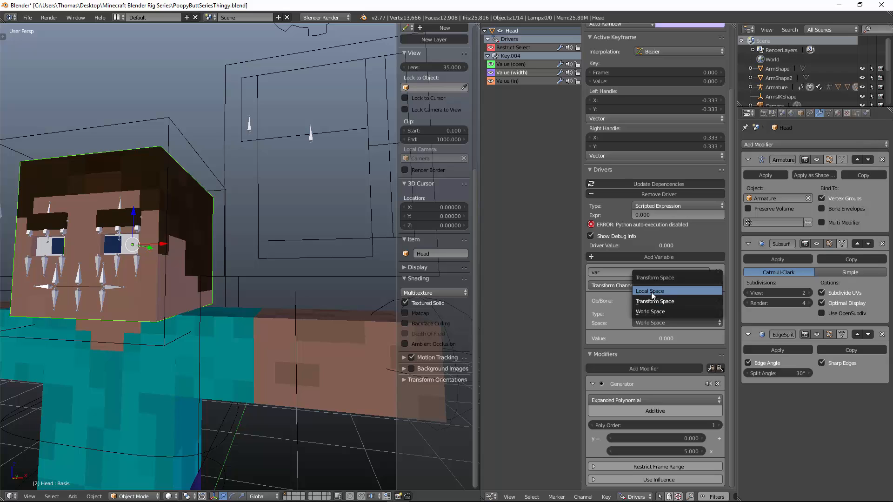
click(651, 292)
click(678, 302)
click(672, 311)
click(670, 310)
text(mou)
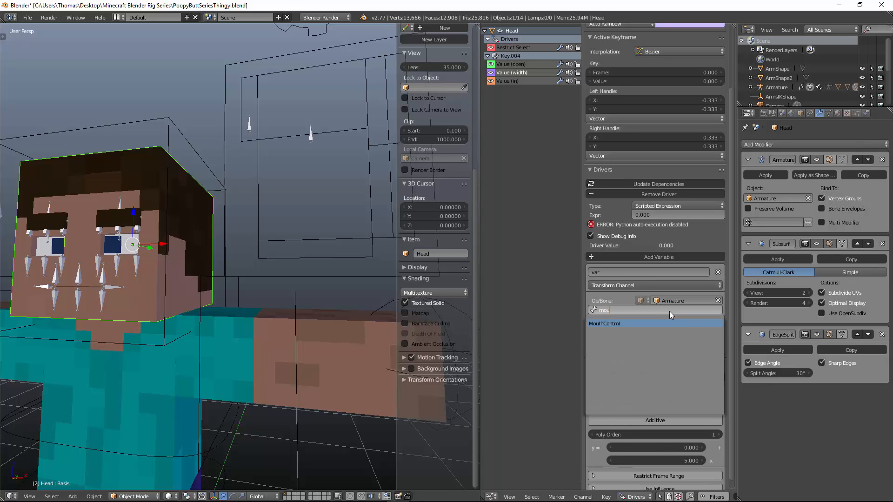
key(Return)
click(662, 208)
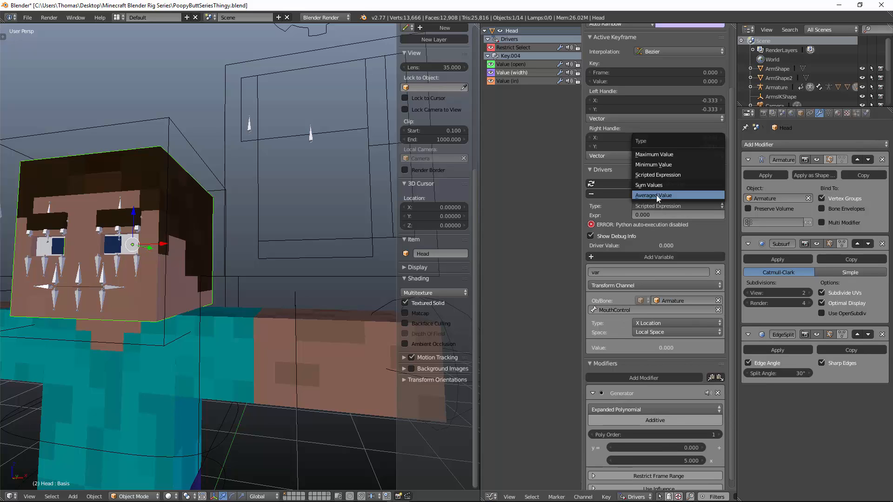
click(656, 195)
Step: Try moving the MouthControl bone along X to check the mouth's width response, and clear the bone's location
right_click(311, 139)
key(g)
key(x)
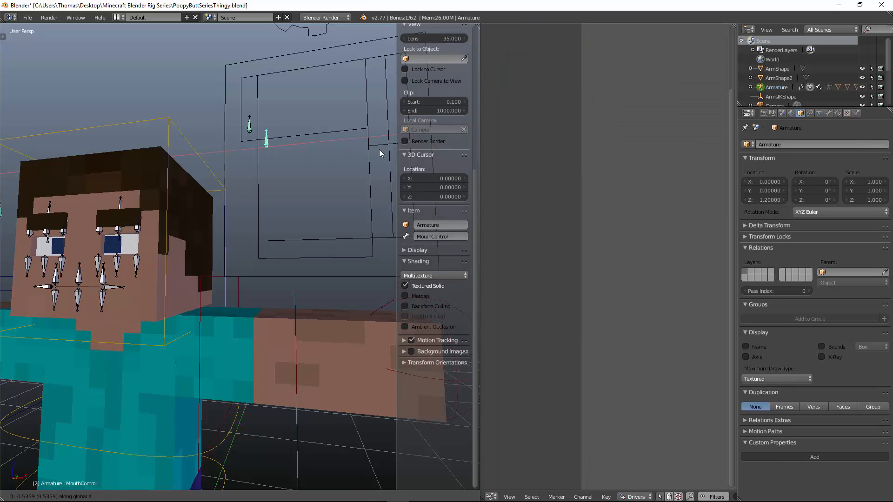
click(224, 145)
key(z)
middle_drag(259, 173, 274, 165)
key(z)
key(alt+g)
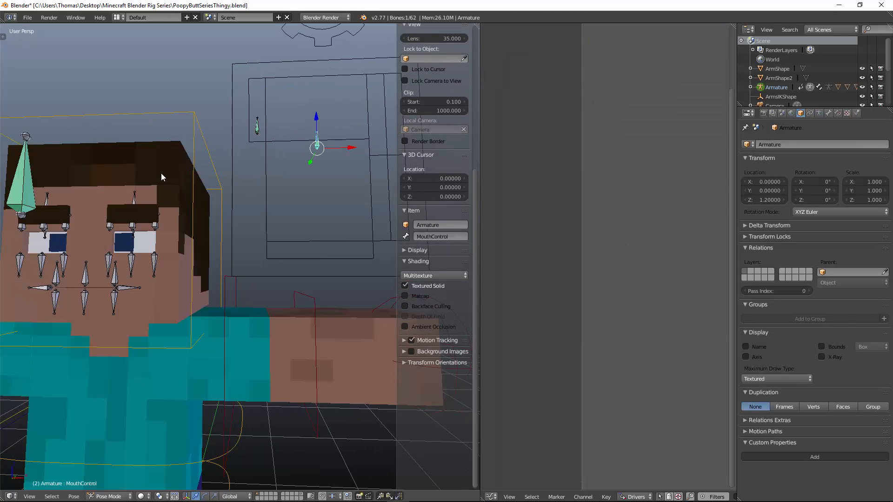
Step: Make the width driver's x coefficient negative, and give the in shape key's driver a Generator modifier
right_click(161, 174)
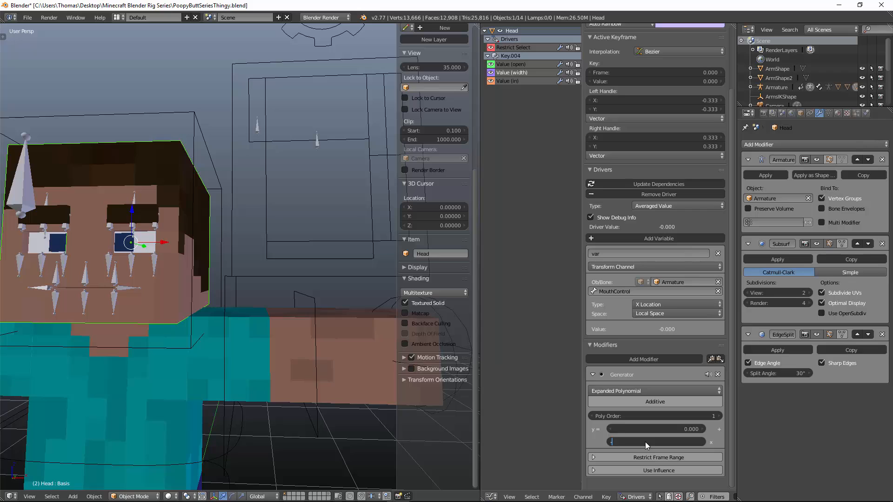
key(minus)
click(525, 81)
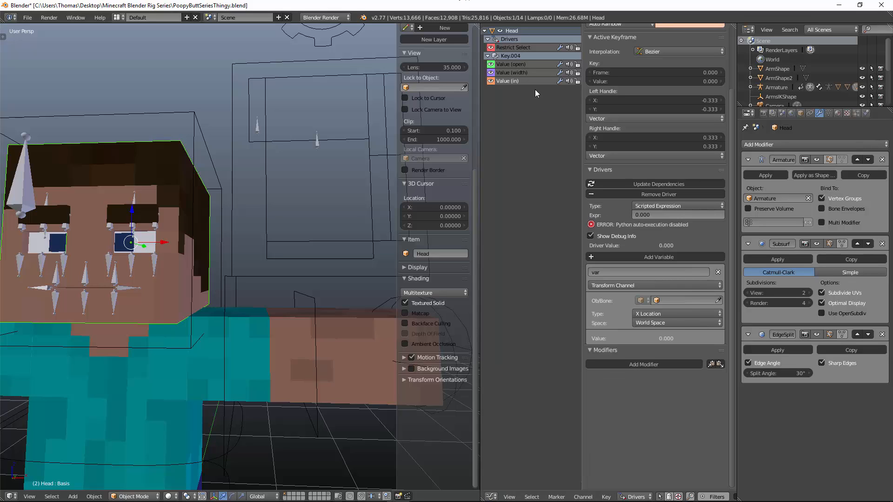
click(637, 367)
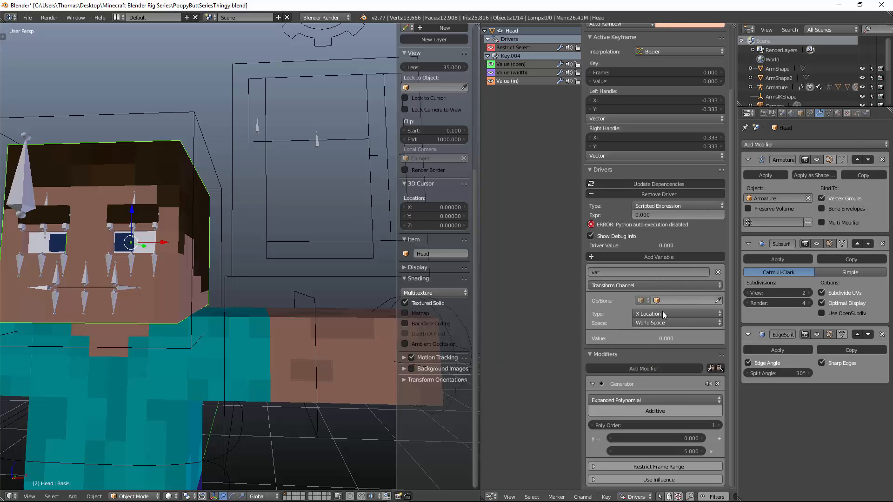
Step: Drive the in shape key by the Armature's MouthControl bone X Location in Local Space, with the driver type Averaged Value
click(660, 327)
click(677, 301)
click(677, 302)
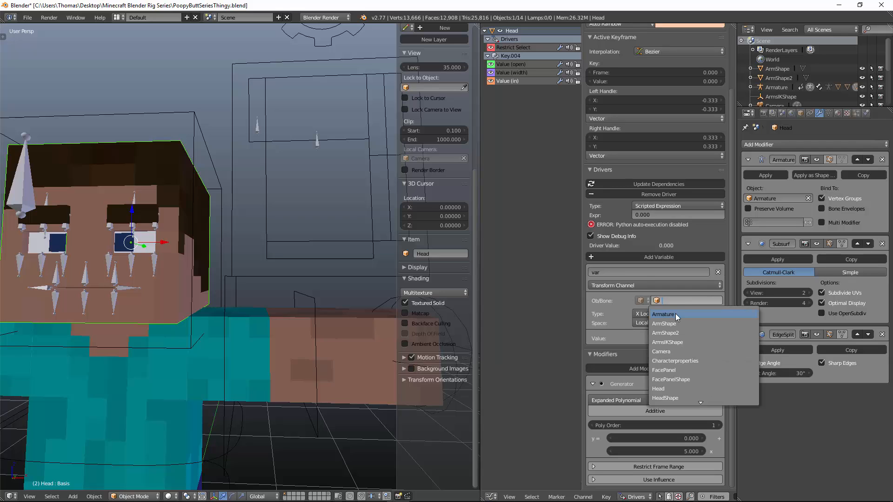
click(665, 308)
click(665, 309)
text(mout)
key(Return)
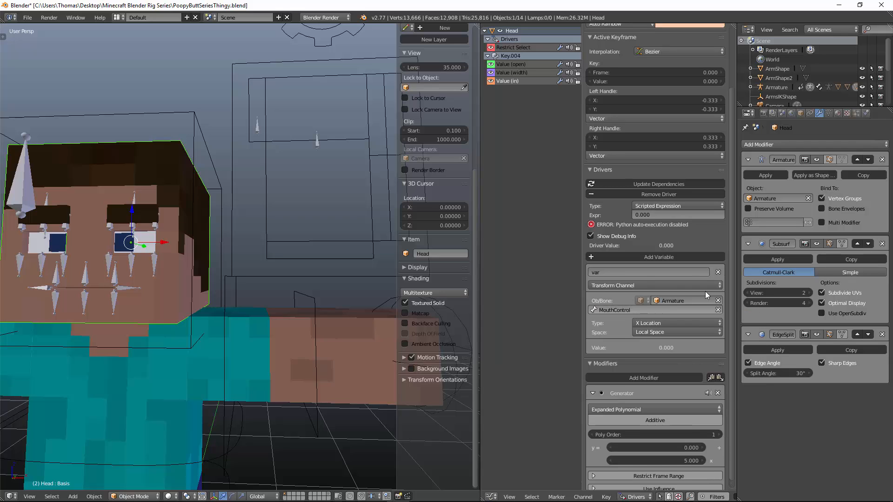
click(682, 206)
click(666, 195)
Step: Try moving the MouthControl bone freely around the face panel to check the mouth's open, width and in movement
right_click(316, 143)
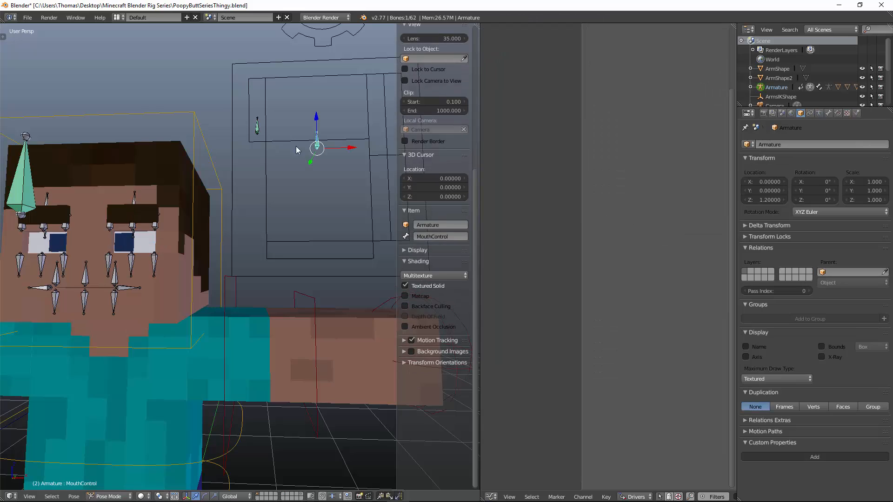
key(g)
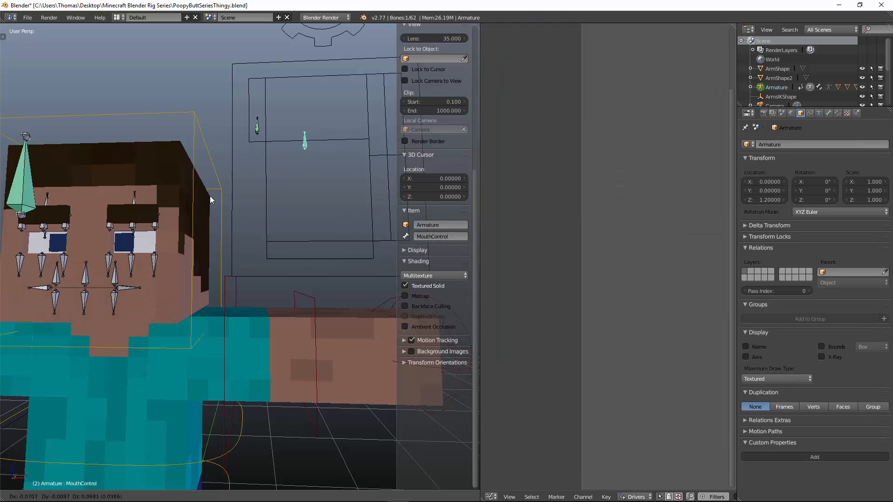
right_click(335, 216)
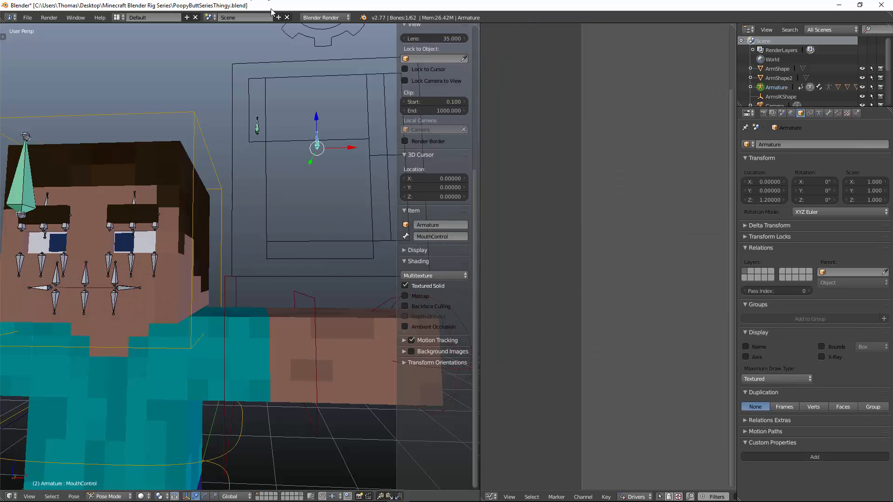
scroll(289, 230, down, 3)
mouse_move(293, 228)
middle_down()
mouse_move(285, 235)
mouse_move(293, 239)
middle_up()
key(g)
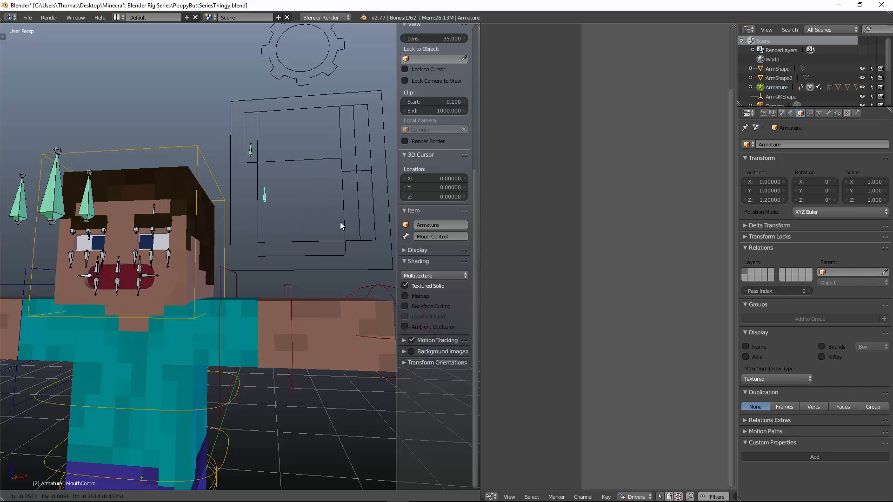
right_click(331, 153)
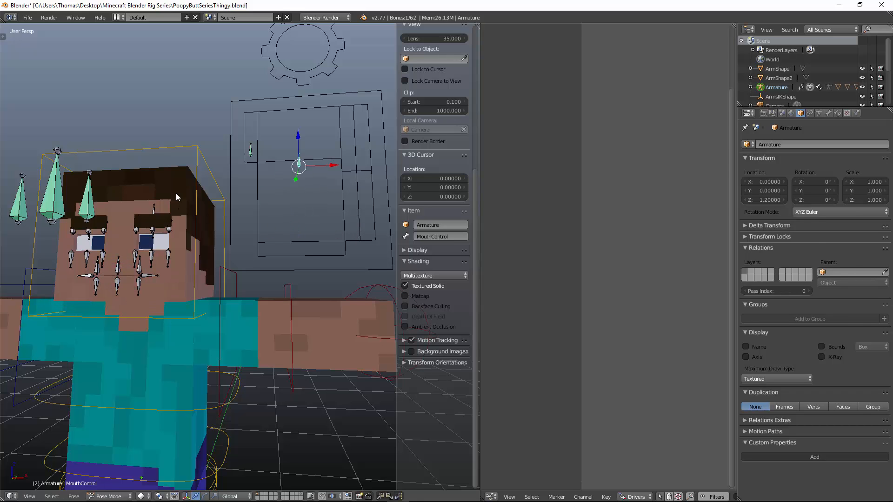
Step: Add drivers to the Head's dimples, thingy, MVowel and FVowel shape keys
right_click(176, 193)
click(827, 113)
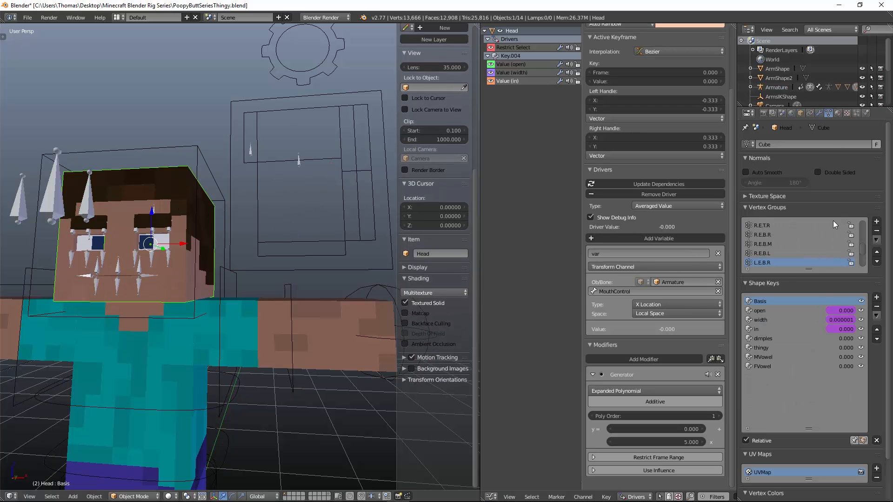
right_click(845, 337)
click(845, 336)
right_click(844, 349)
click(844, 349)
right_click(846, 359)
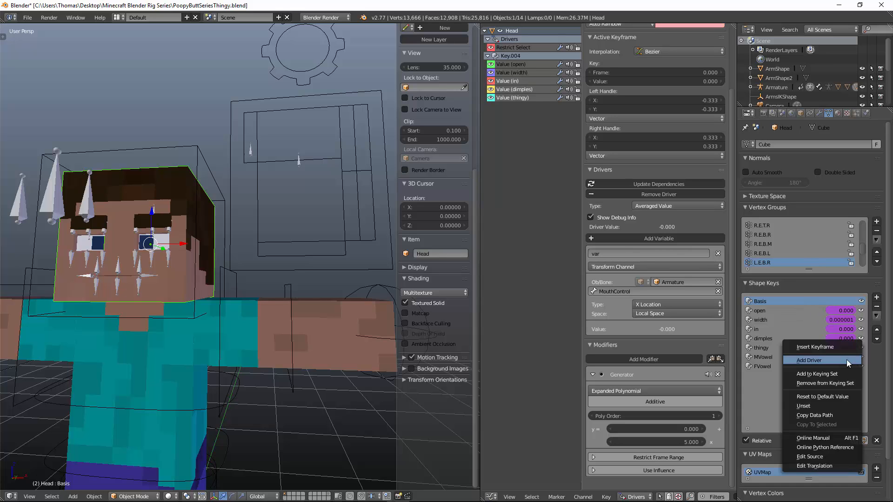
click(846, 359)
right_click(846, 367)
click(846, 367)
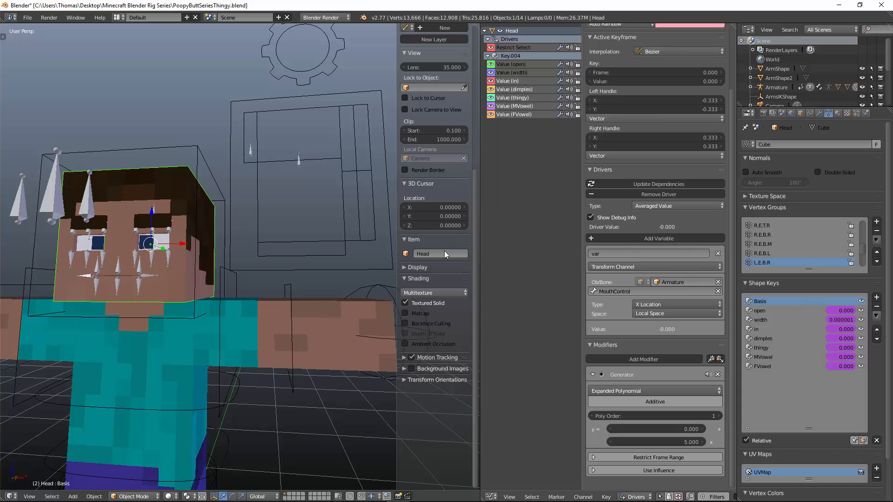
Step: Add a new shape key to the Head and name it ChinRotate
right_click(298, 159)
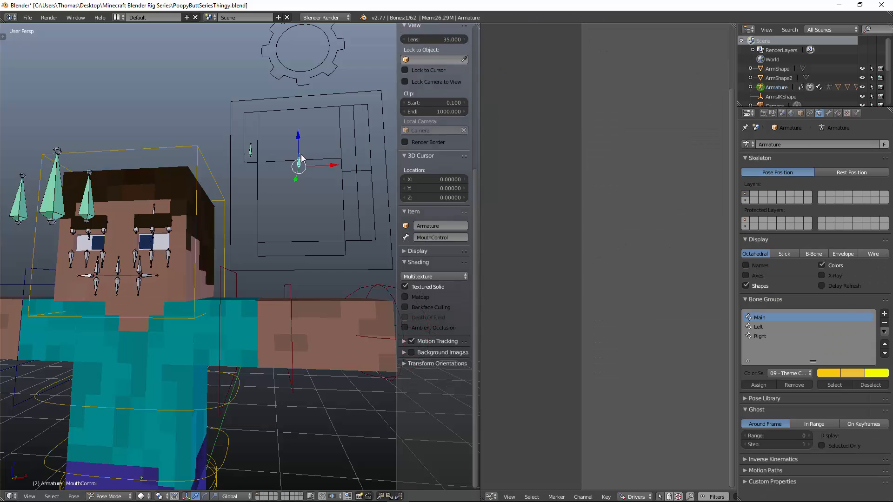
right_click(175, 172)
click(876, 297)
double_click(786, 375)
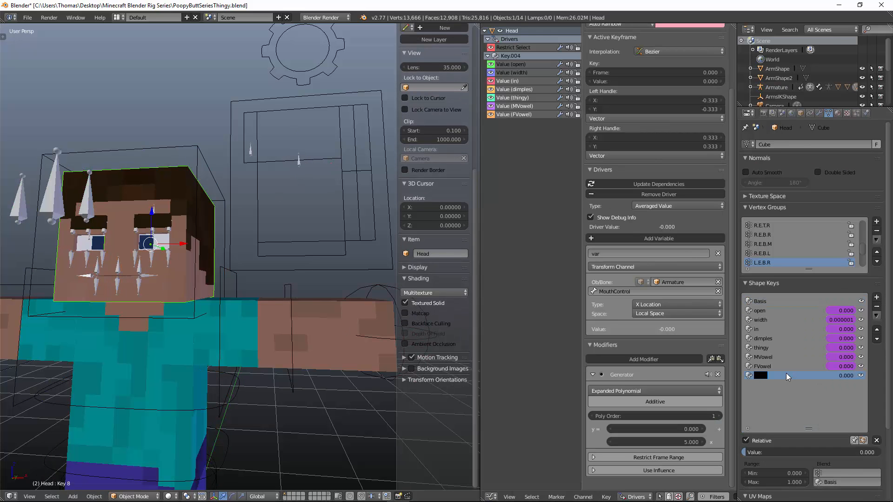
text(Chi)
key(Return)
Step: In the ChinRotate shape key, tilt the Head's bottom row of vertices down toward +X and lower it slightly
key(Tab)
key(KP_1)
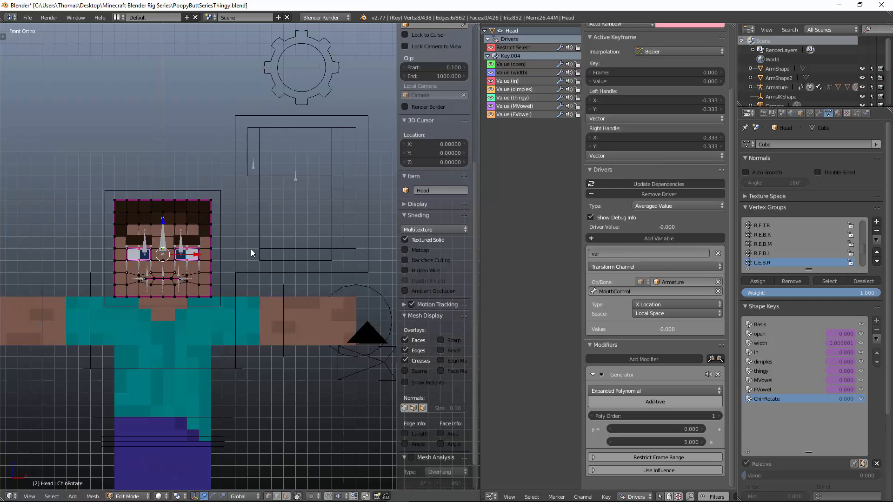
key(z)
scroll(249, 278, up, 5)
right_click(8, 299)
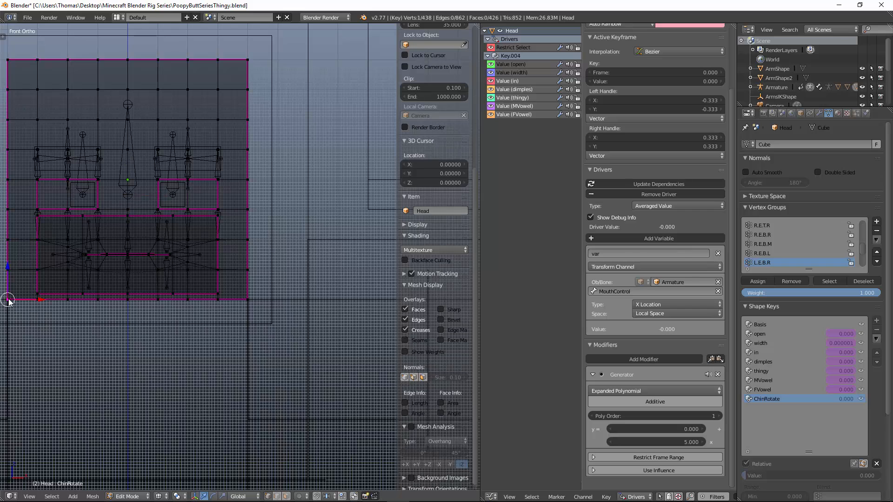
key(b)
drag(4, 294, 289, 322)
shift+middle_drag(228, 231, 299, 203)
key(r)
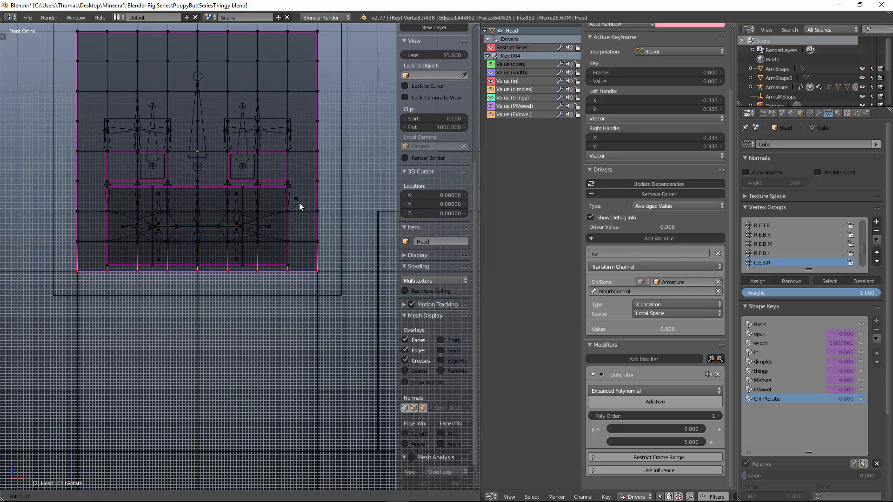
click(302, 214)
scroll(264, 226, up, 4)
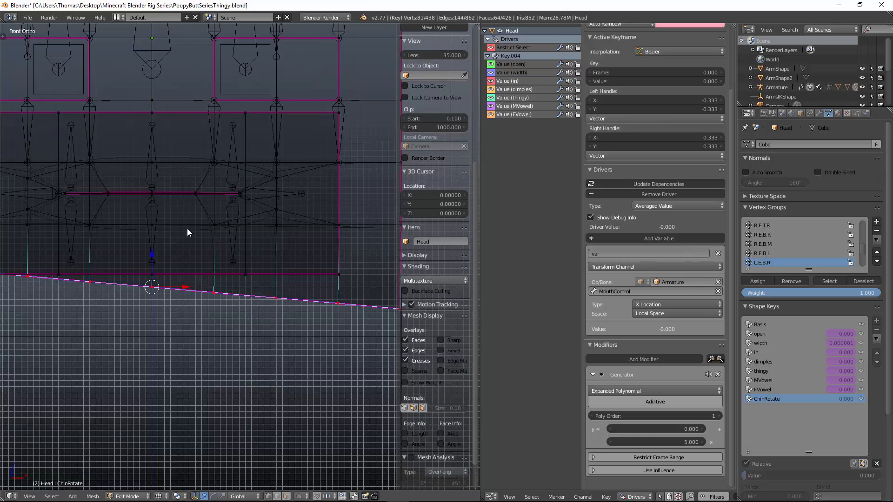
shift+middle_drag(187, 232, 275, 226)
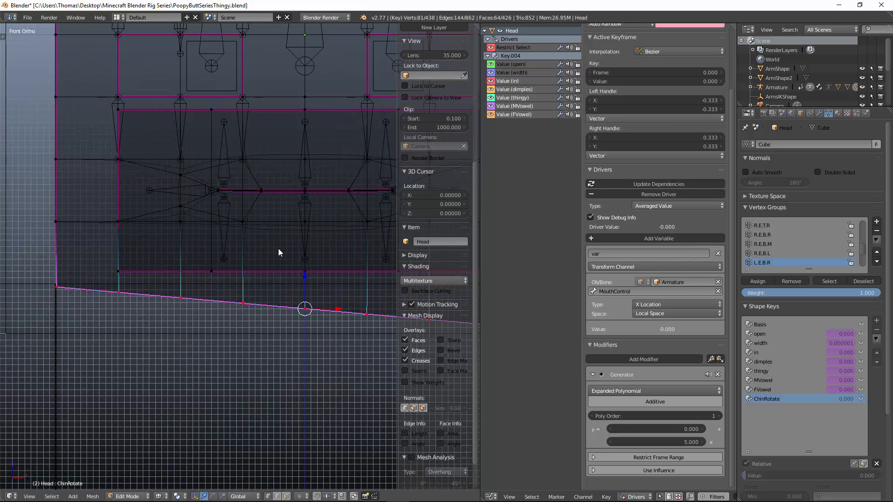
scroll(278, 248, down, 2)
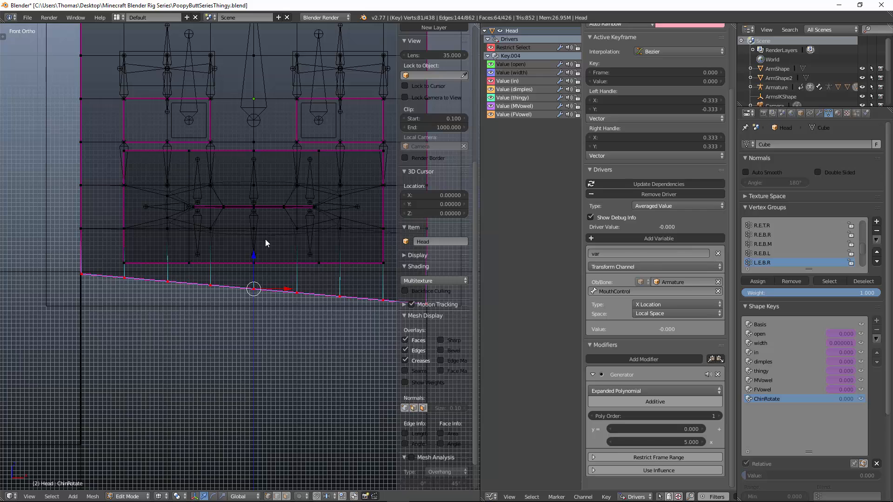
key(Tab)
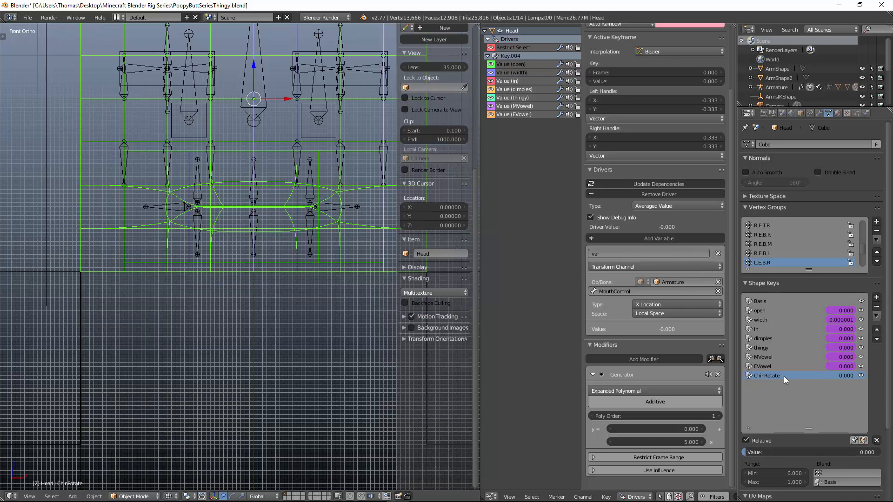
Step: Rename the chin shape key as ChinRotateR and add another shape key named ChinRotateL
key(Return)
click(876, 297)
double_click(802, 381)
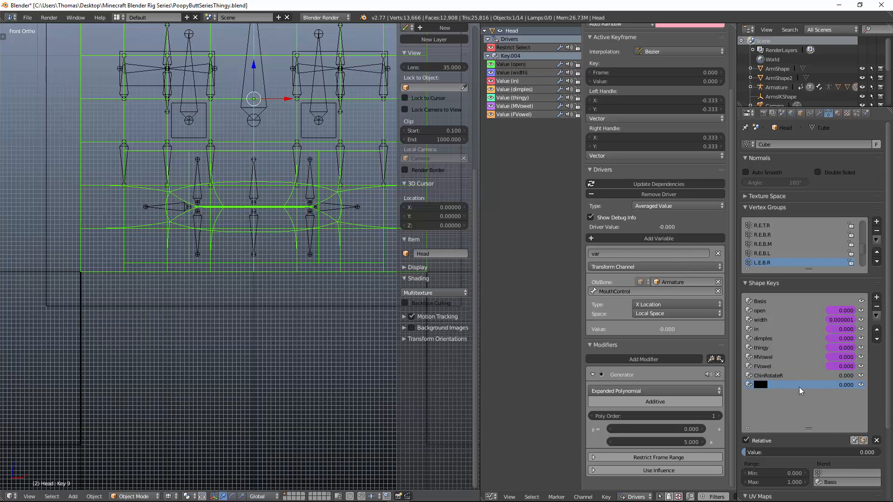
text(C)
key(Return)
text(hinRotateL)
key(Return)
Step: In the ChinRotateL shape key, tilt the Head's bottom row of vertices the opposite way and lower it along Z
key(Tab)
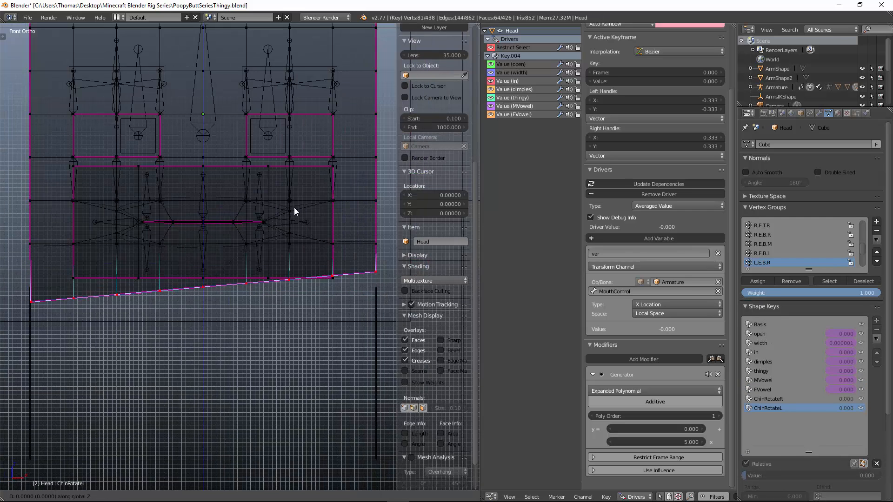
click(293, 227)
key(KP_5)
key(z)
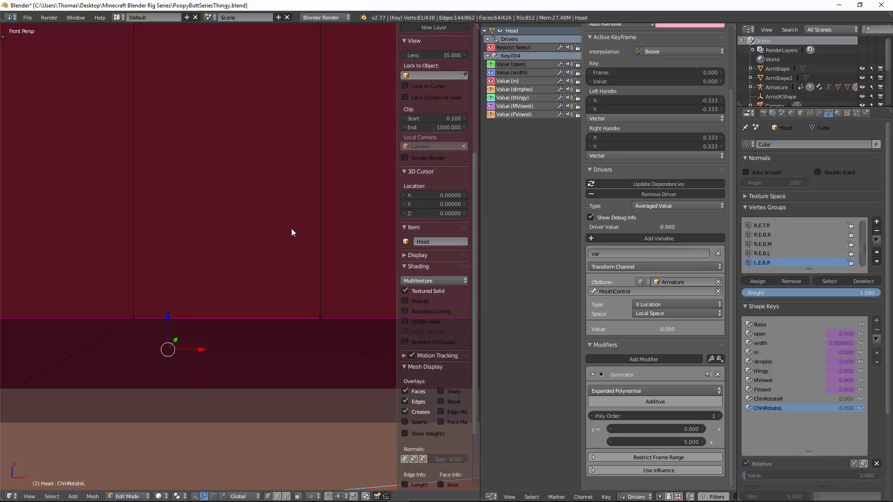
scroll(292, 229, down, 6)
middle_drag(293, 200, 290, 195)
key(Tab)
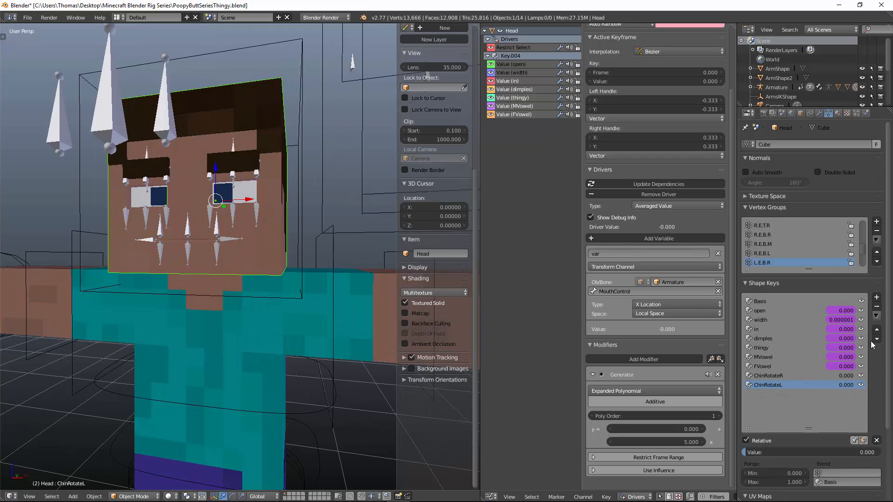
Step: Add drivers to the ChinRotateR and ChinRotateL shape keys
click(809, 300)
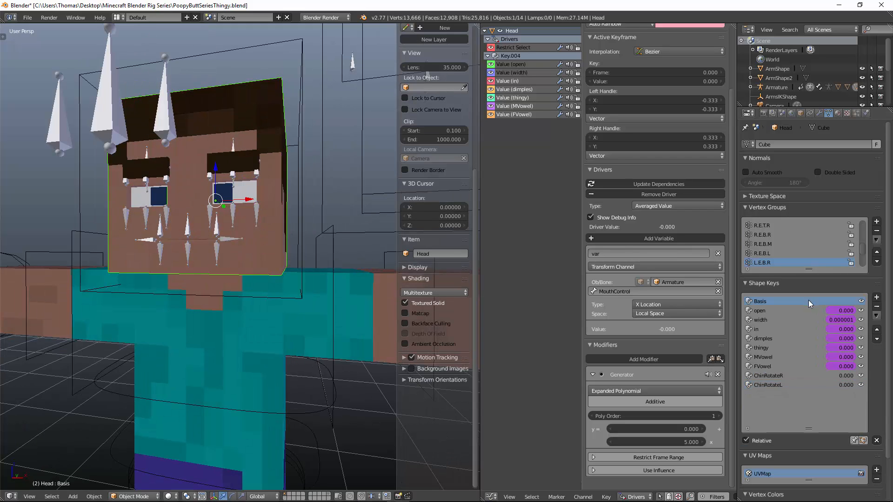
right_click(843, 376)
click(844, 376)
right_click(844, 385)
click(836, 381)
Step: Open the armature for bone editing with MouthControl selected, in an orthographic front wireframe view
middle_drag(279, 200, 249, 203)
key(n)
right_click(248, 186)
key(Tab)
scroll(259, 197, up, 1)
key(z)
key(KP_1)
key(KP_5)
scroll(274, 193, up, 1)
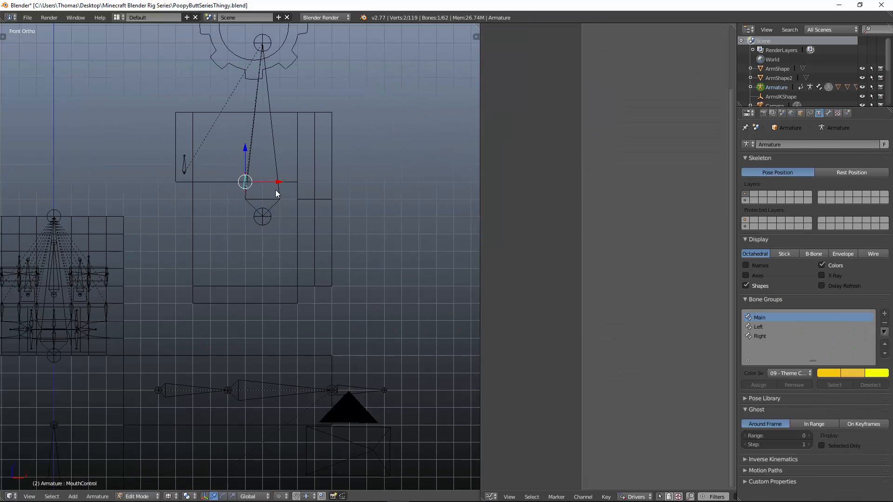
key(shift+d)
click(331, 187)
scroll(331, 187, up, 1)
shift+middle_drag(332, 188, 297, 231)
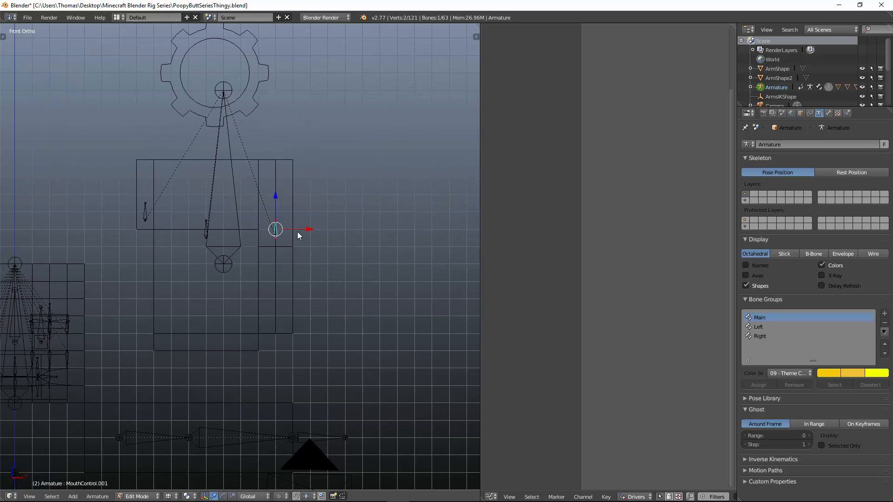
key(x)
click(305, 227)
Step: Place a duplicate of the slider bone from the face panel's far-left column in the inner right column, test its movement, and reset its location
right_click(126, 201)
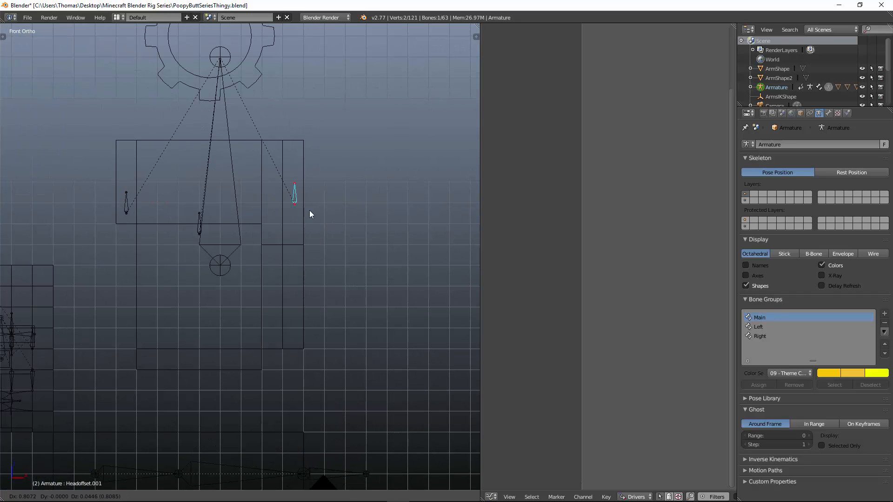
right_click(285, 224)
key(ctrl+Tab)
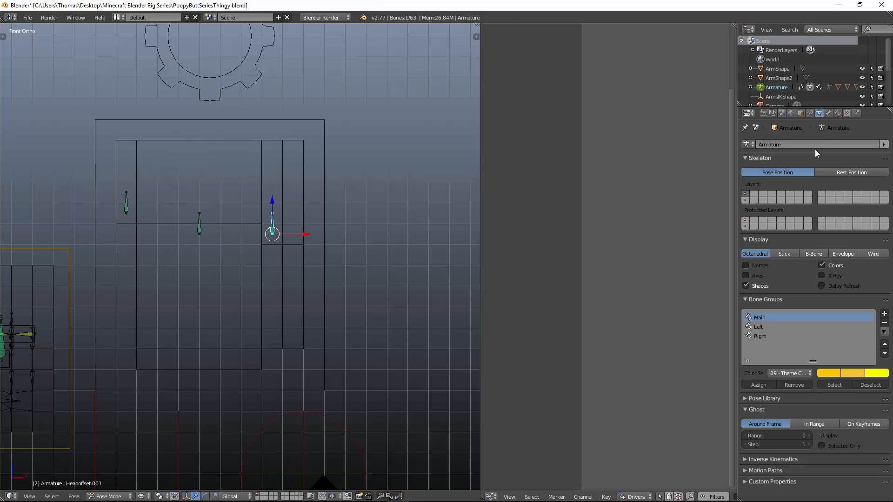
click(837, 114)
key(g)
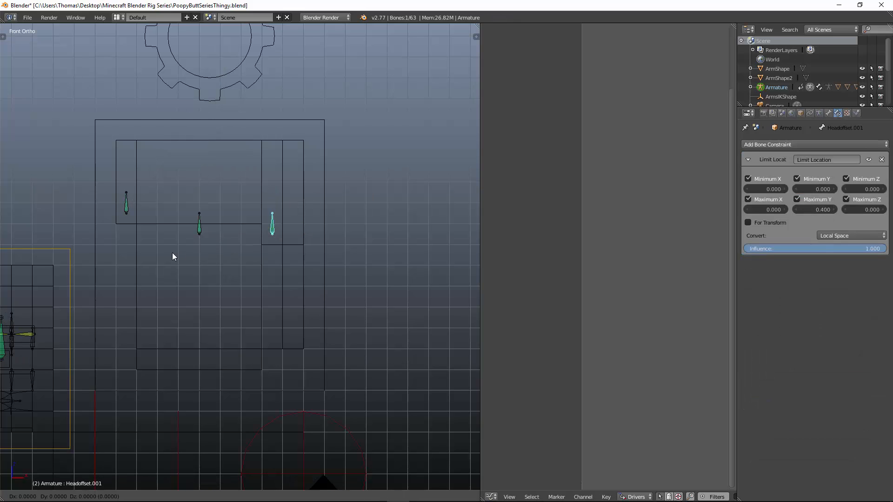
click(185, 123)
key(alt+g)
Step: Duplicate the slider bone into the neighbouring outer column and copy both slider bones directly below the originals
key(Tab)
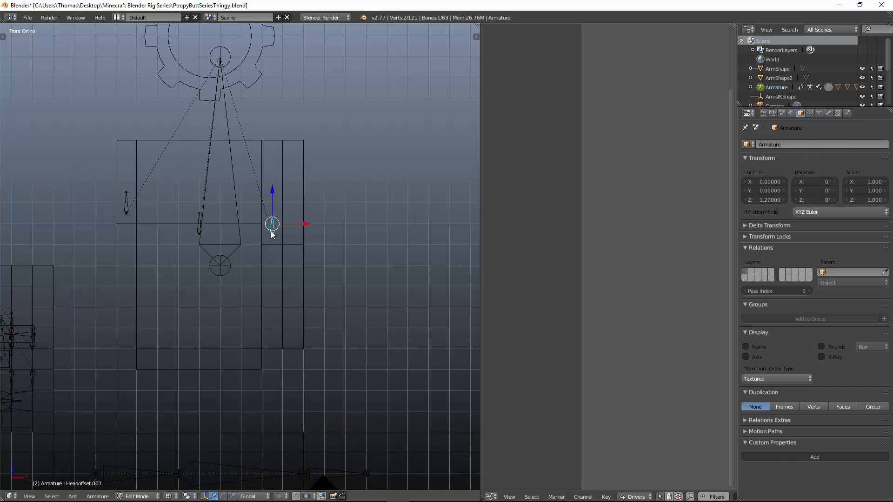
key(shift+d)
click(291, 231)
key(shift+d)
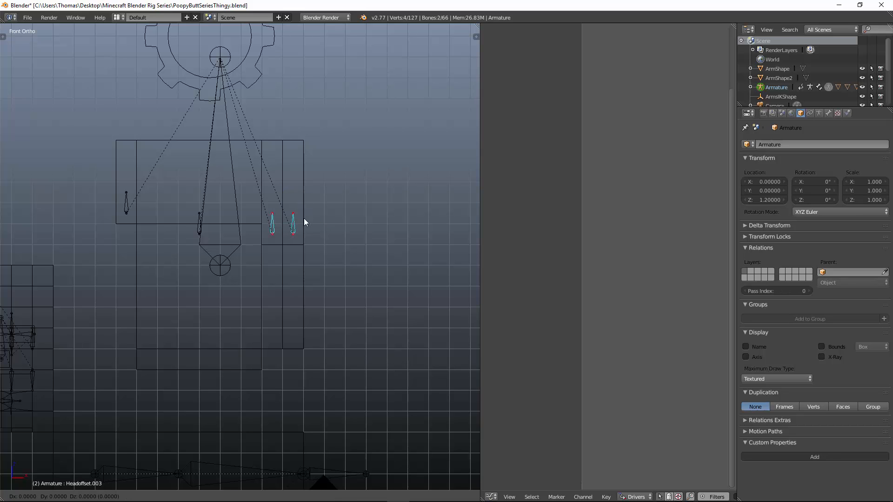
click(304, 219)
Step: Set the Limit Location of both lower slider bones to minimum Y -0.400 and maximum Y 0.000
key(ctrl+Tab)
right_click(279, 244)
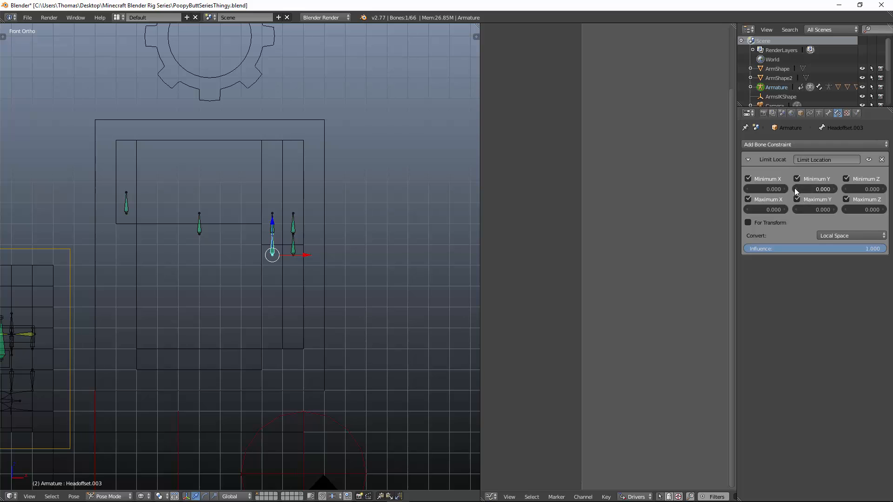
key(ctrl+v)
right_click(294, 253)
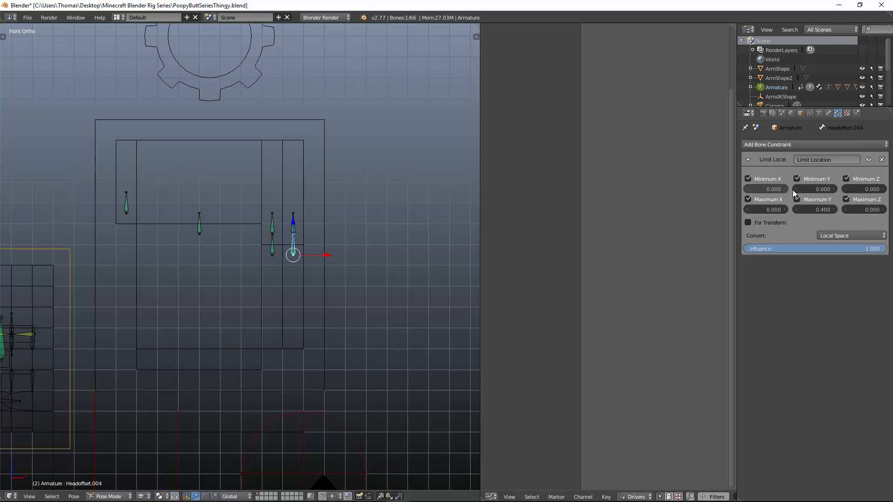
key(ctrl+v)
Step: Duplicate the MouthControl bone into the face panel's bottom strip and edit the minimum Y of the copy's Limit Location constraint
key(Tab)
right_click(199, 229)
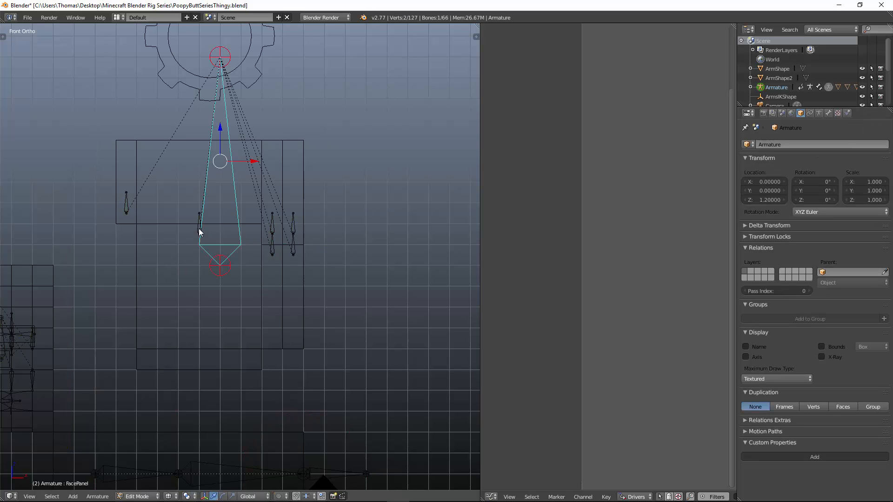
key(shift+d)
click(208, 344)
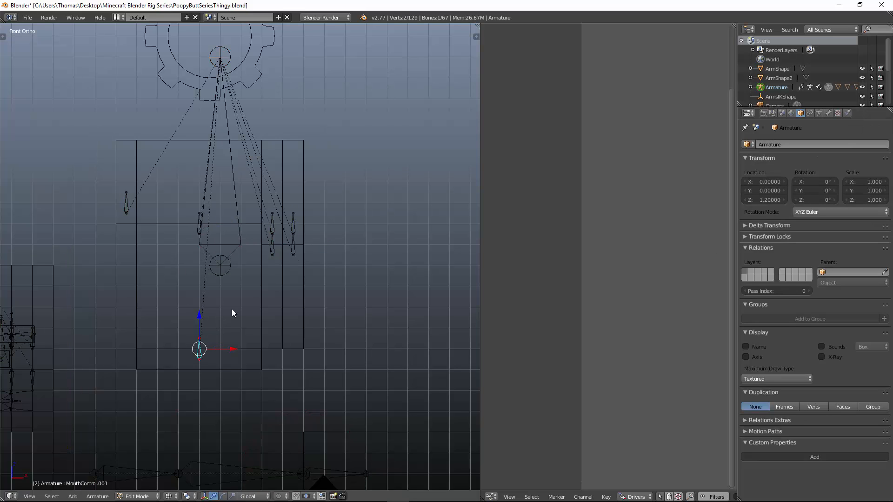
key(Tab)
click(747, 160)
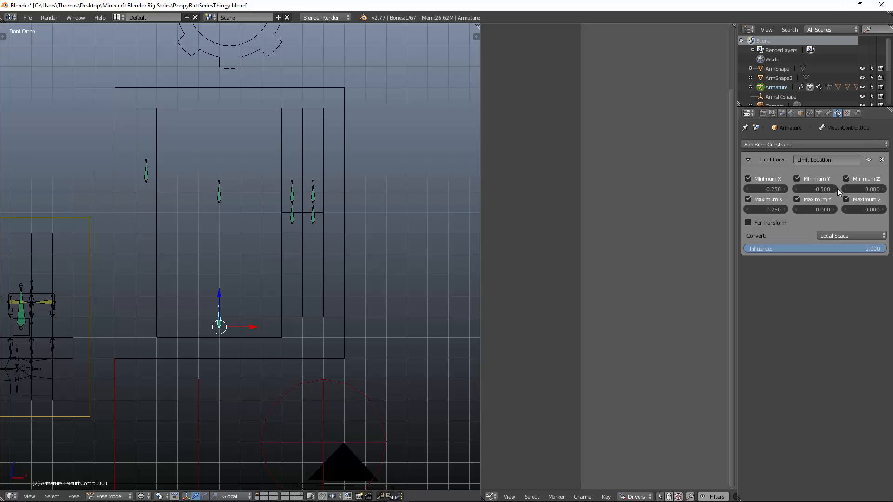
key(Return)
click(762, 161)
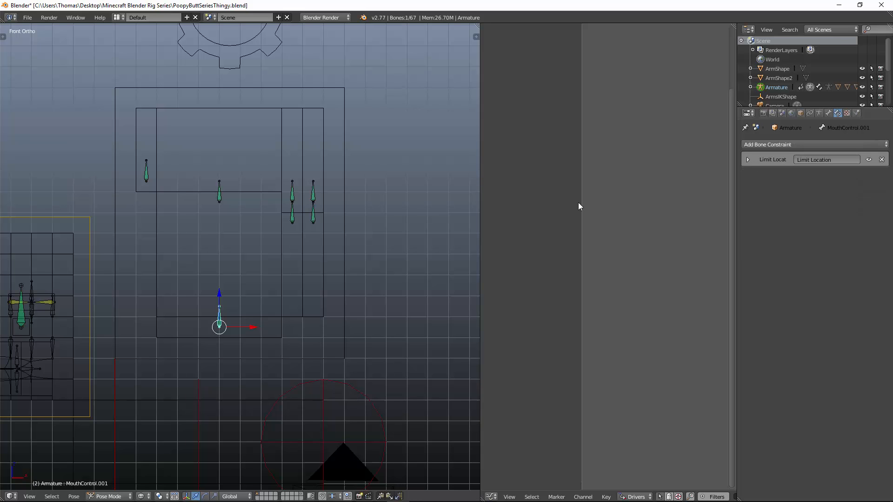
Step: Rename the control bone in the panel's bottom strip as ChinRotate
key(Tab)
key(n)
key(b)
key(Escape)
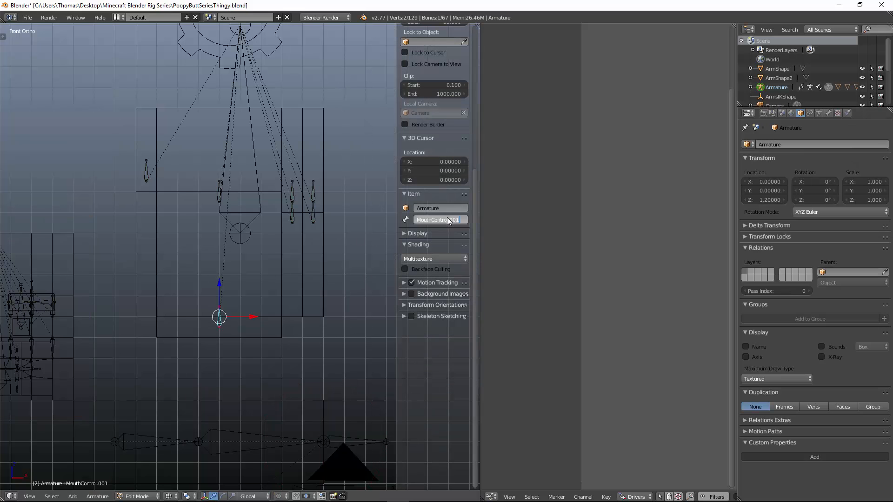
text(ChinRotate)
key(Return)
Step: Rename the lower slider bone in the inner column as Dimples and rename the lower one in the outer column
right_click(293, 215)
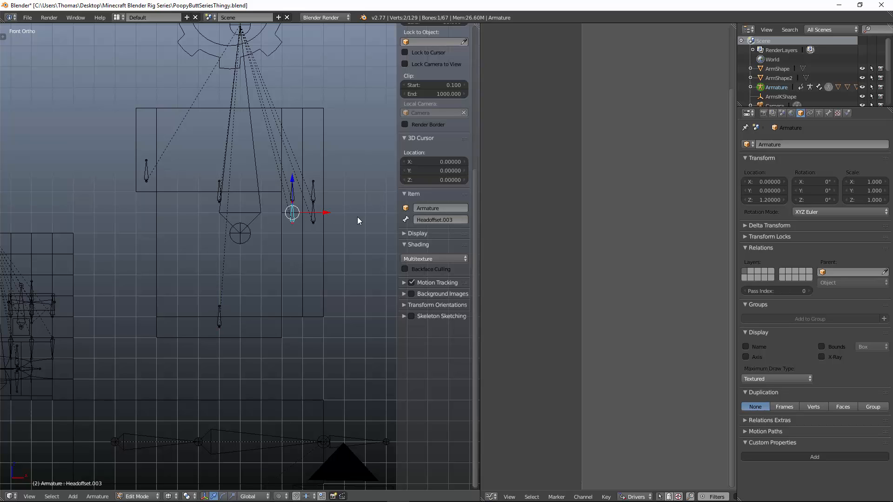
click(464, 220)
text(Dimples)
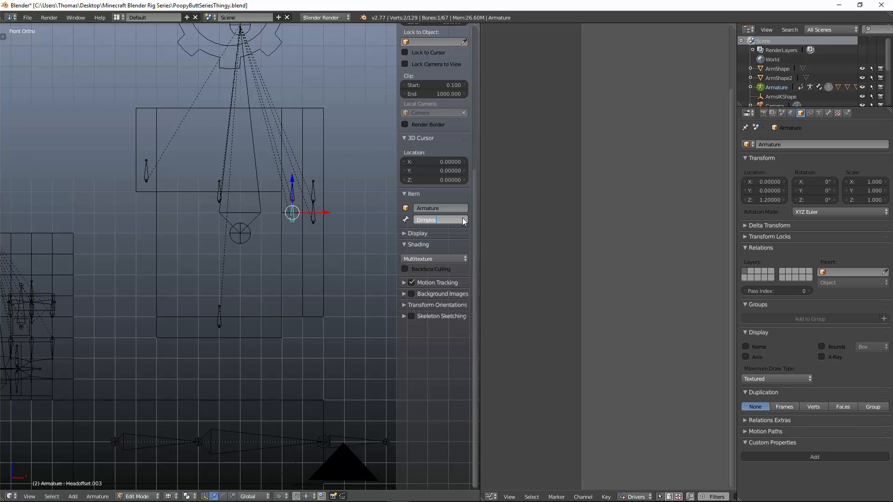
key(Return)
right_click(312, 218)
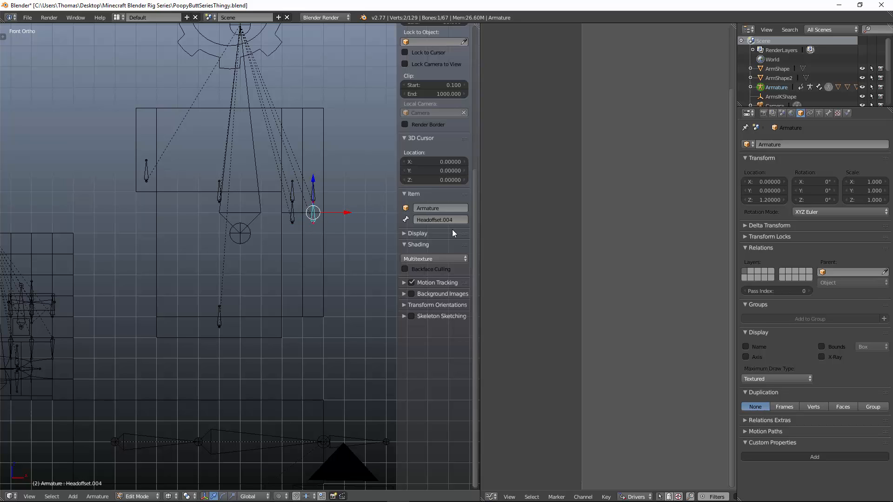
key(Return)
Step: Rename the upper slider bone in the outer column as FVowel and the one in the inner column as MVowel
right_click(315, 193)
click(453, 218)
text(FVowel)
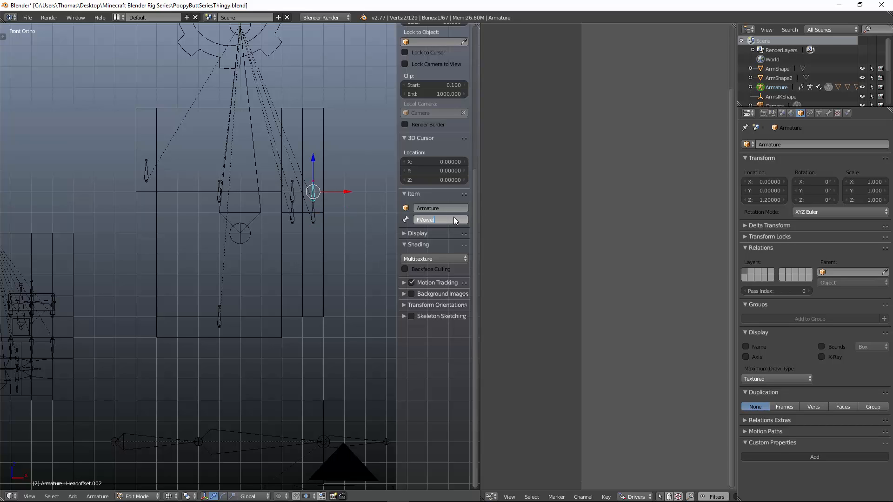
key(Return)
right_click(291, 191)
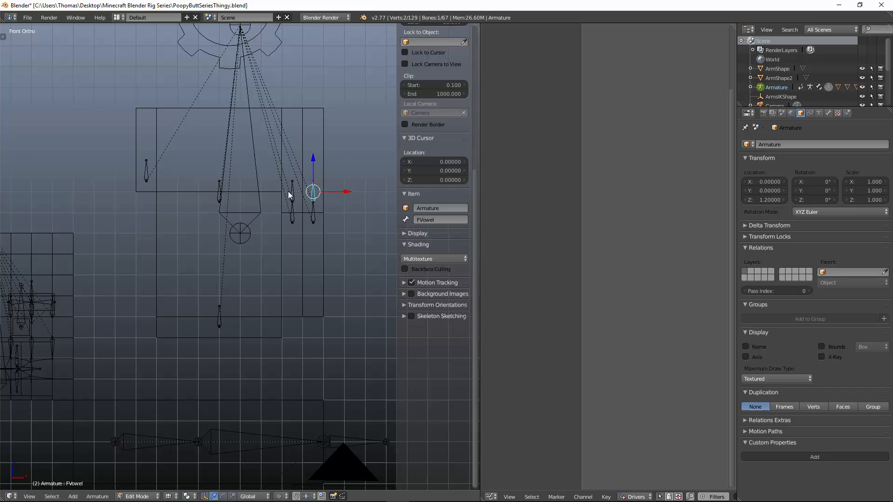
click(458, 219)
text(MVowel)
key(Return)
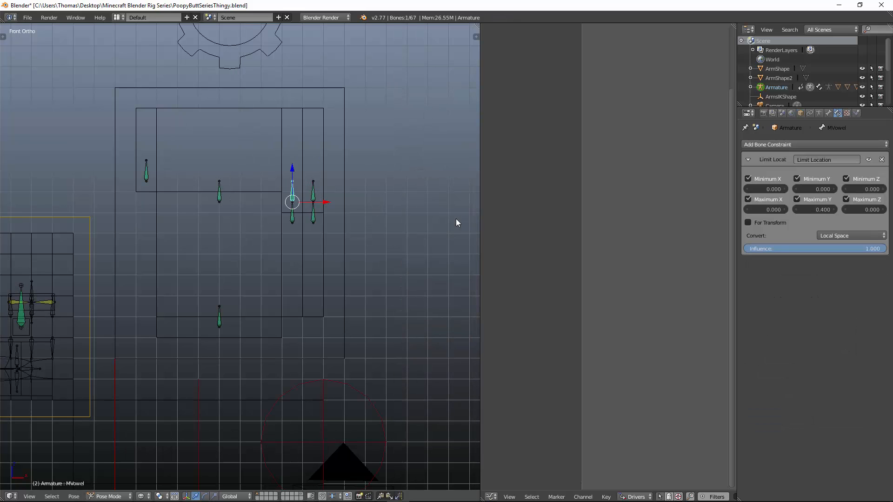
Step: Test the upward travel of the MVowel bone in a perspective view without keeping the move
key(KP_5)
key(g)
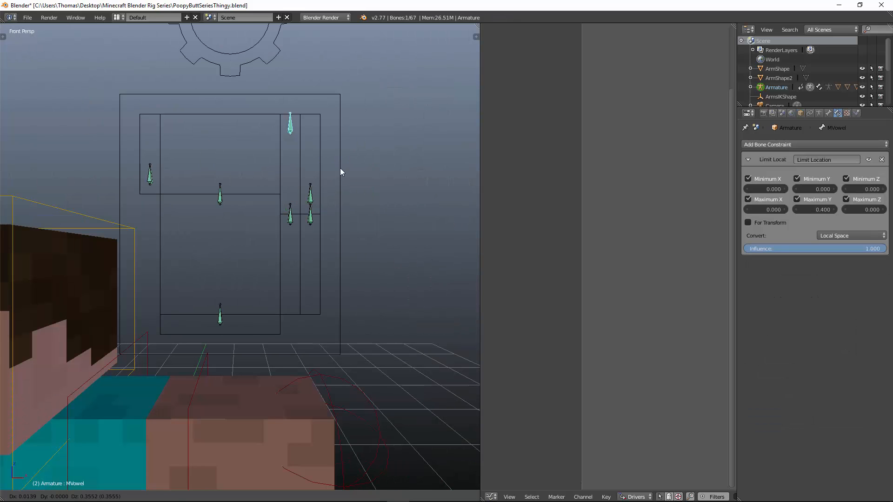
right_click(338, 161)
Step: Duplicate the MouthControl bone and place the copy straight above it inside the panel's wide upper box
right_click(221, 196)
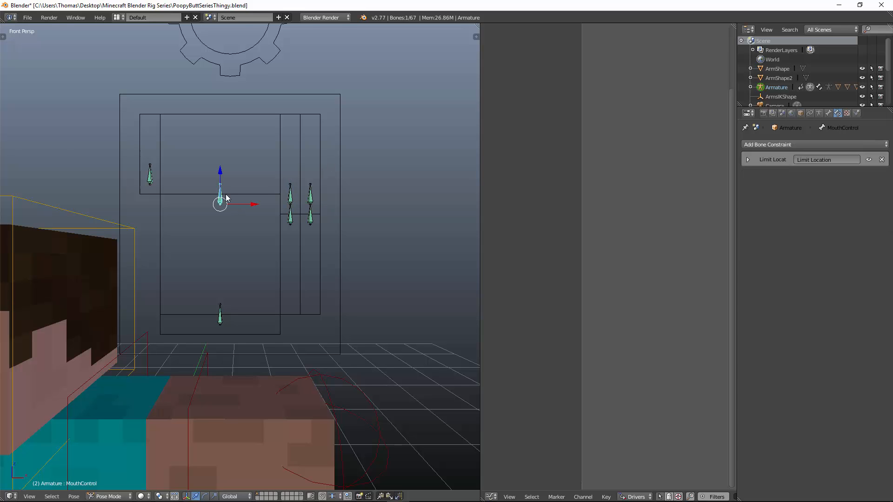
key(KP_5)
key(Tab)
key(z)
key(shift+d)
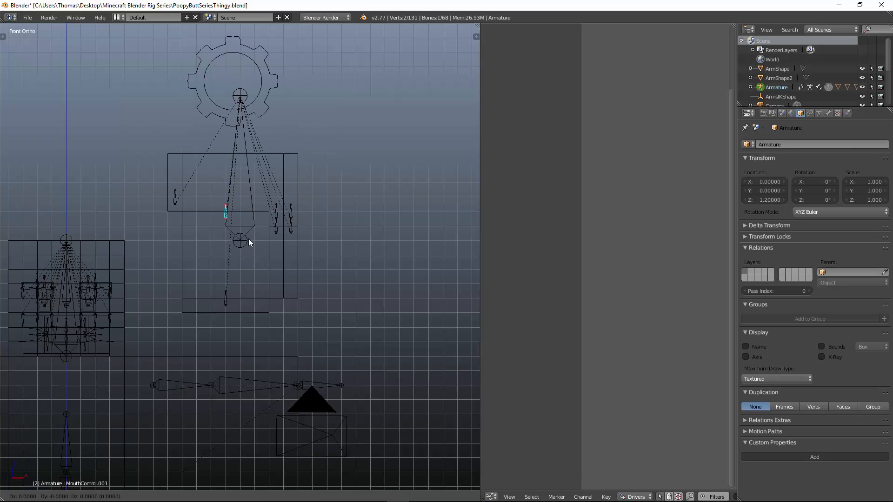
key(z)
scroll(251, 207, up, 6)
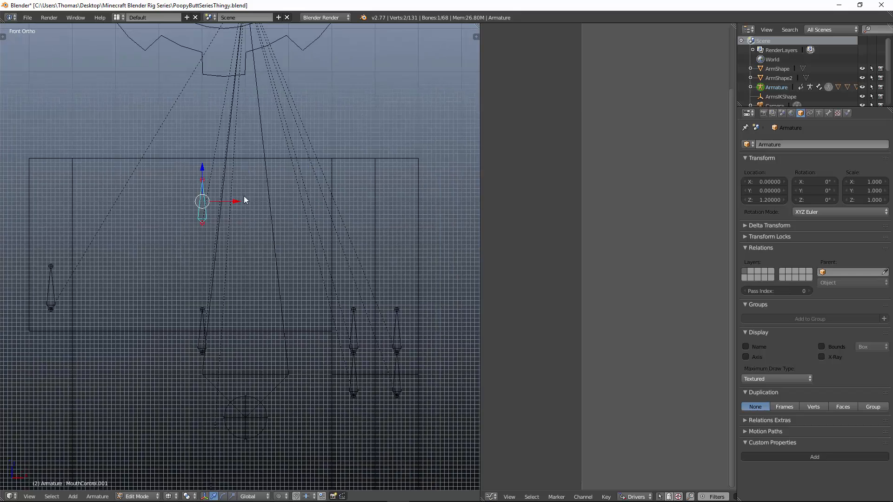
click(255, 230)
scroll(255, 231, down, 6)
Step: Rename the duplicated bone in the upper box as MouthLocation and return to posing in a solid perspective view
key(Tab)
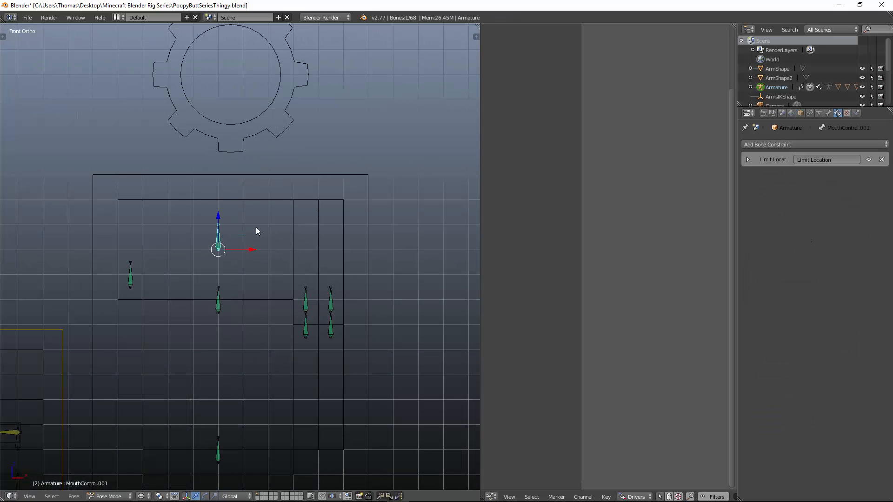
key(n)
key(Tab)
click(446, 220)
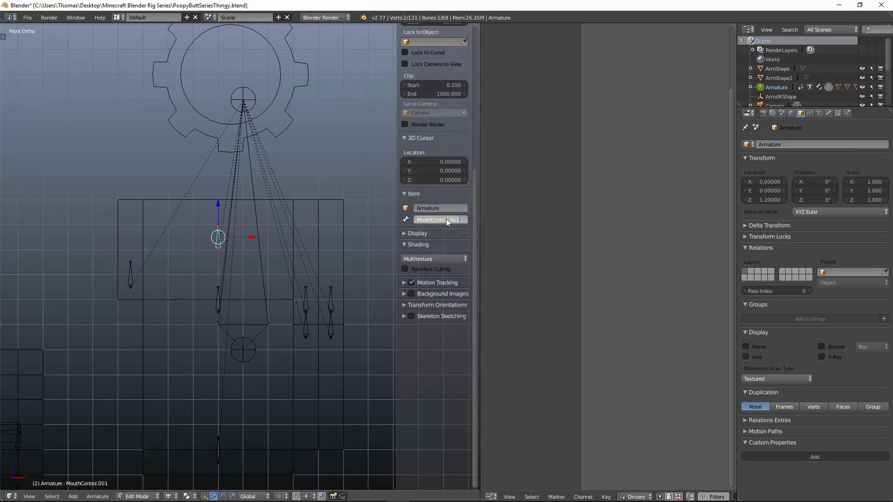
text(MouthLocation)
key(Return)
key(Tab)
key(z)
key(KP_5)
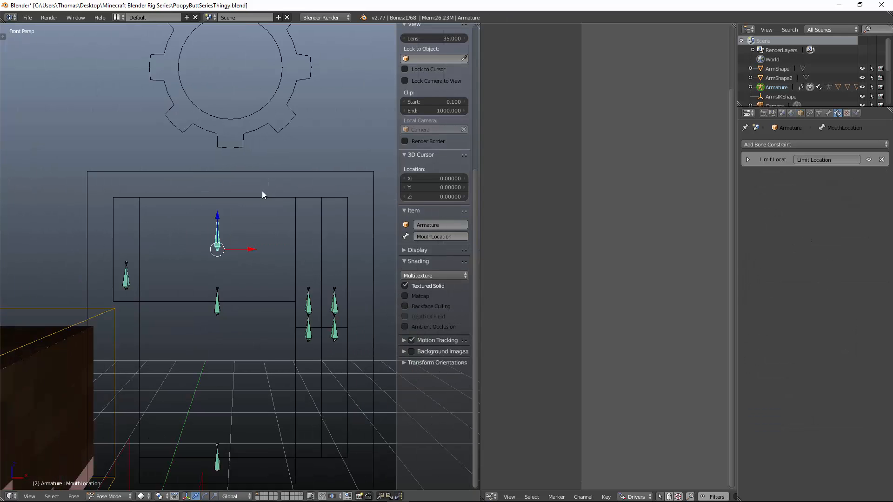
key(n)
Step: Add a Generator modifier with an x coefficient of -5 to the Head's dimples shape key driver
scroll(279, 204, down, 4)
middle_drag(303, 219, 193, 208)
scroll(270, 266, up, 2)
middle_drag(269, 266, 286, 292)
right_click(136, 222)
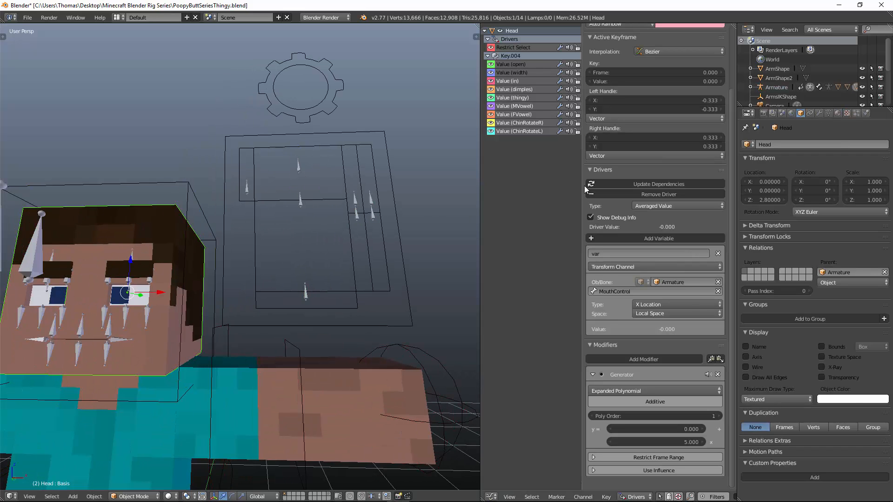
click(529, 88)
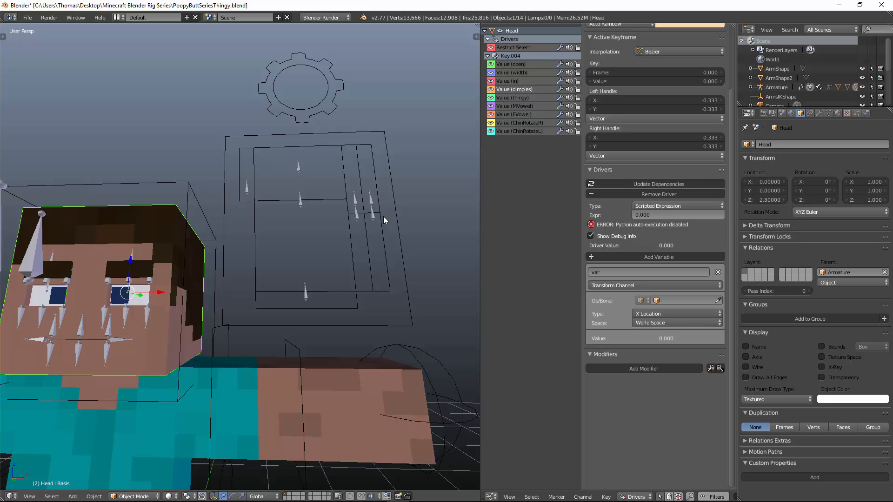
click(644, 368)
click(647, 376)
click(657, 451)
text(-5)
key(Return)
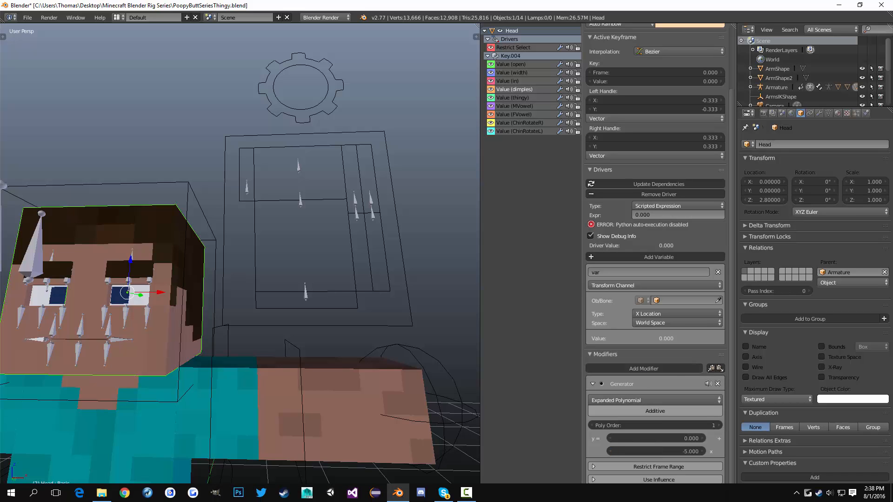
Step: Set the dimples driver variable to read Y Location in Local Space
click(672, 322)
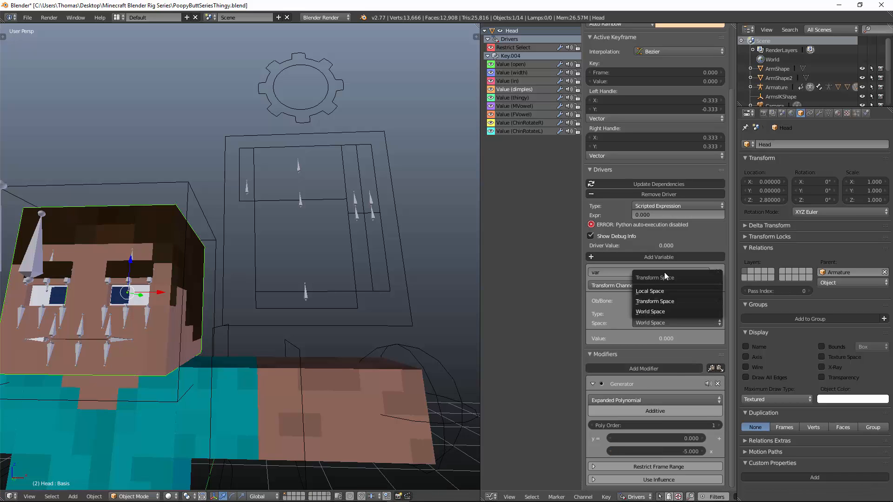
click(654, 294)
click(657, 312)
click(688, 294)
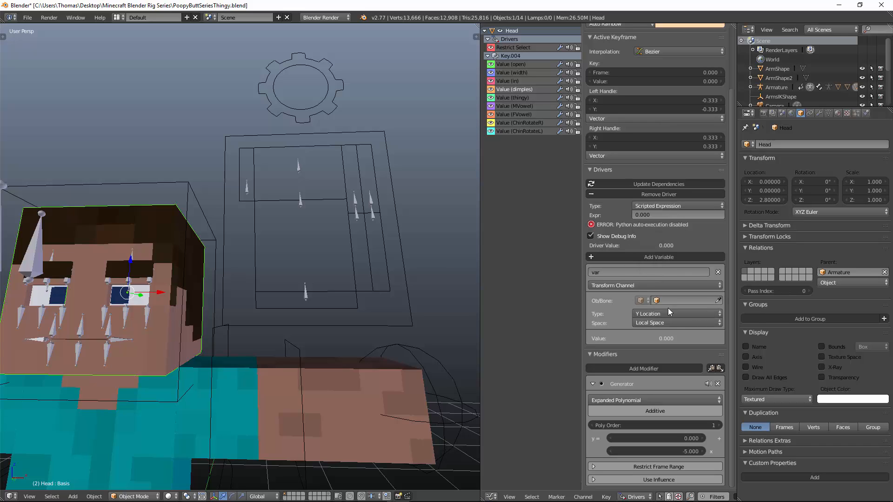
Step: Target the dimples driver variable at the Armature's Dimples bone and set the driver type to Averaged Value
click(674, 301)
click(678, 315)
click(655, 310)
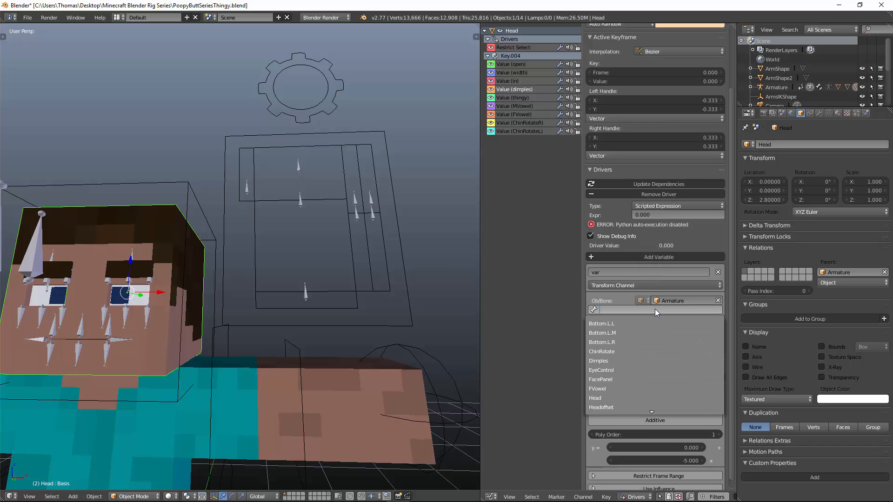
text(dimpl)
key(Return)
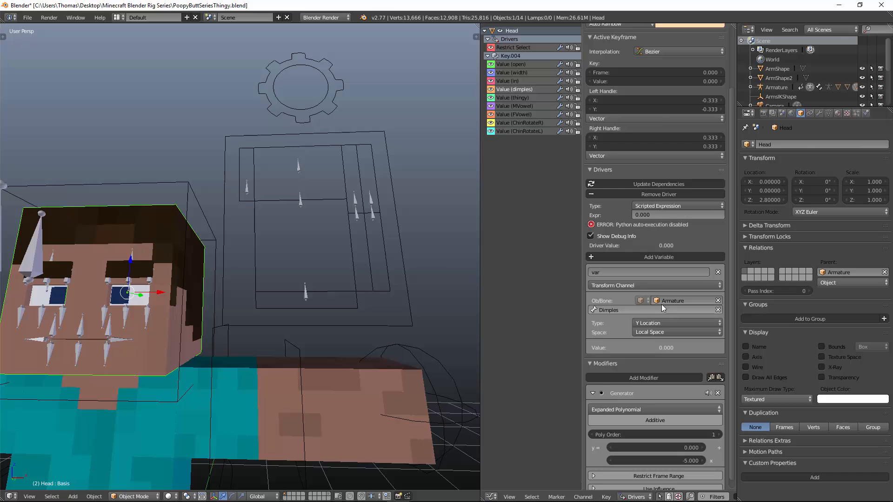
click(657, 206)
click(657, 204)
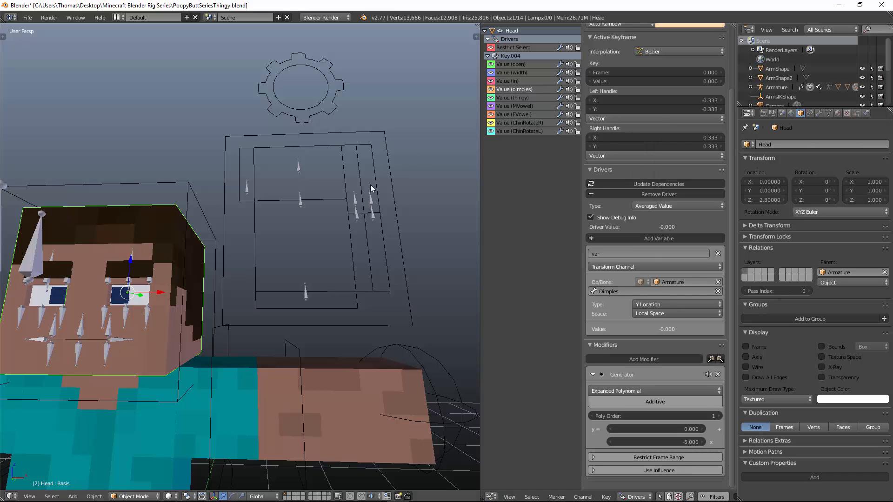
Step: Slide the Dimples bone down along Z to test the driver, clear its location, and reselect the Head
right_click(358, 218)
key(g)
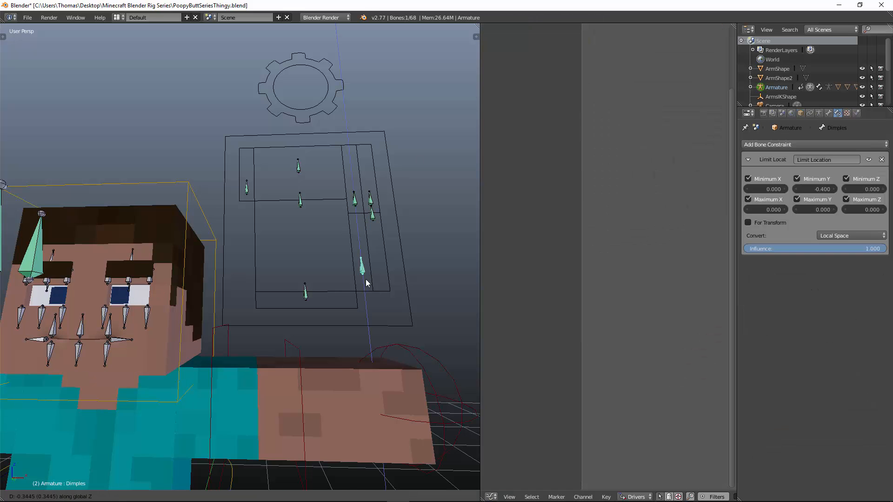
click(339, 275)
key(z)
key(z)
key(alt+g)
right_click(173, 247)
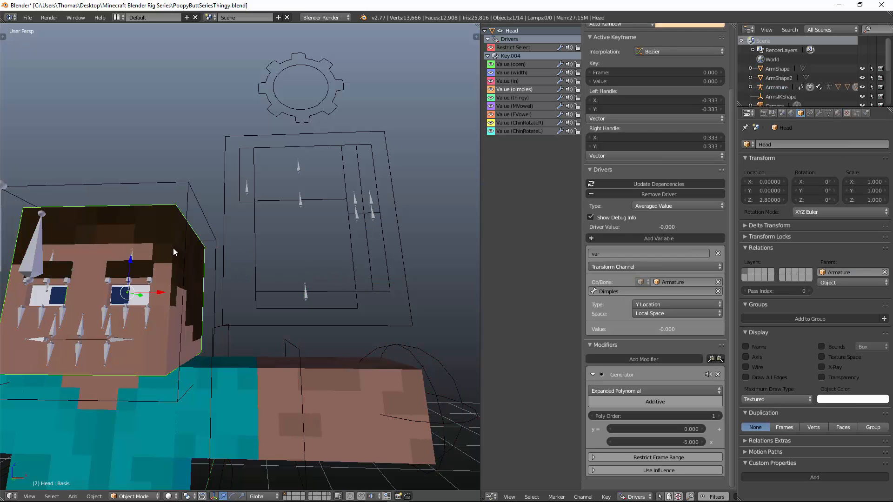
Step: Add a Generator modifier with an x coefficient of -5 to the Head's thingy shape key driver
click(516, 97)
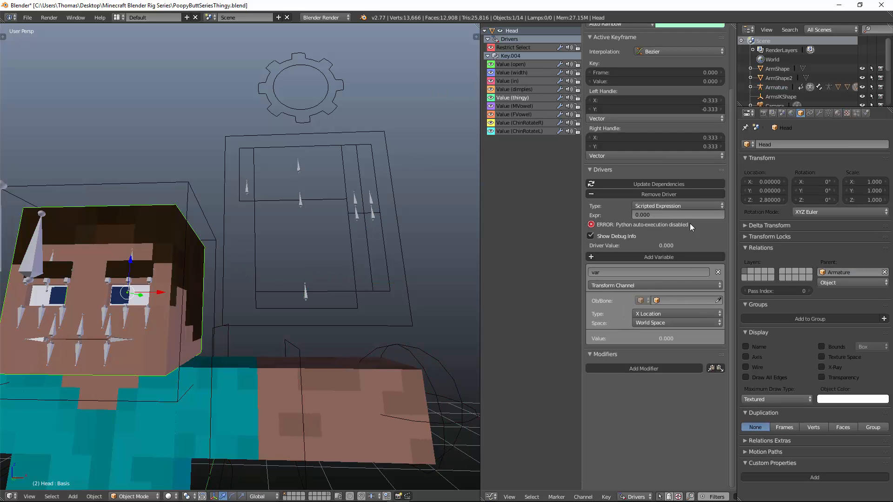
click(644, 369)
click(619, 379)
click(663, 452)
text(-5)
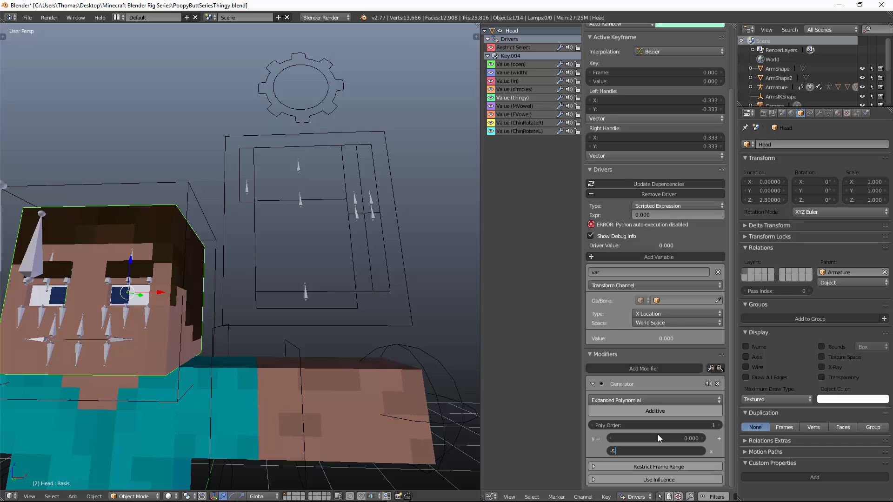
key(Return)
Step: Set the thingy driver variable to read Y Location in Local Space
click(659, 322)
click(654, 294)
click(654, 313)
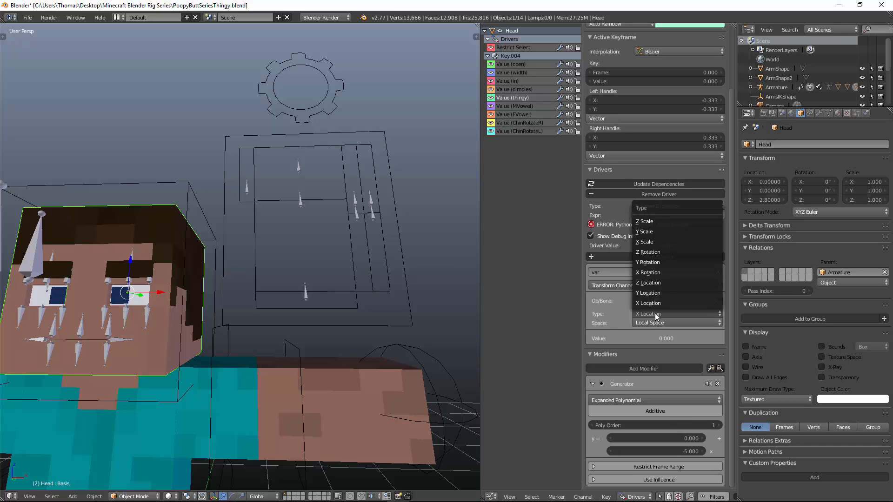
click(655, 293)
Step: Target the thingy driver variable at the Armature's Thingy bone and set the driver type to Averaged Value
click(667, 300)
click(669, 314)
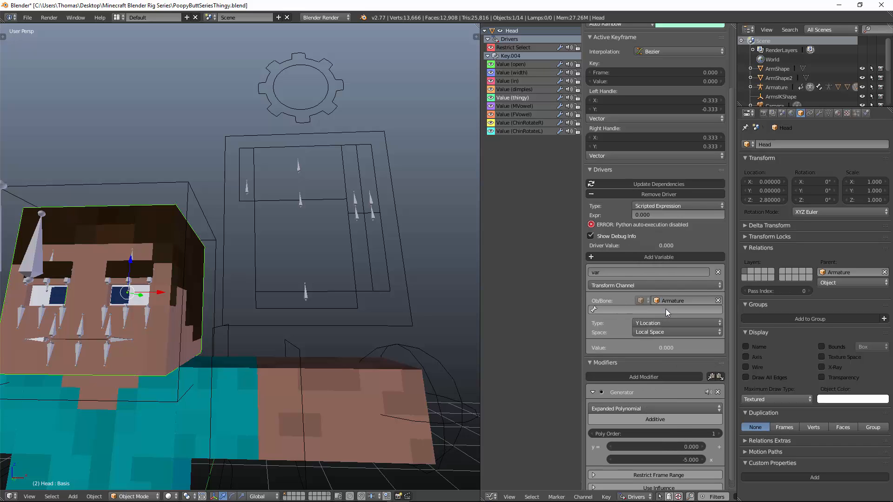
click(665, 310)
text(thingy)
key(Return)
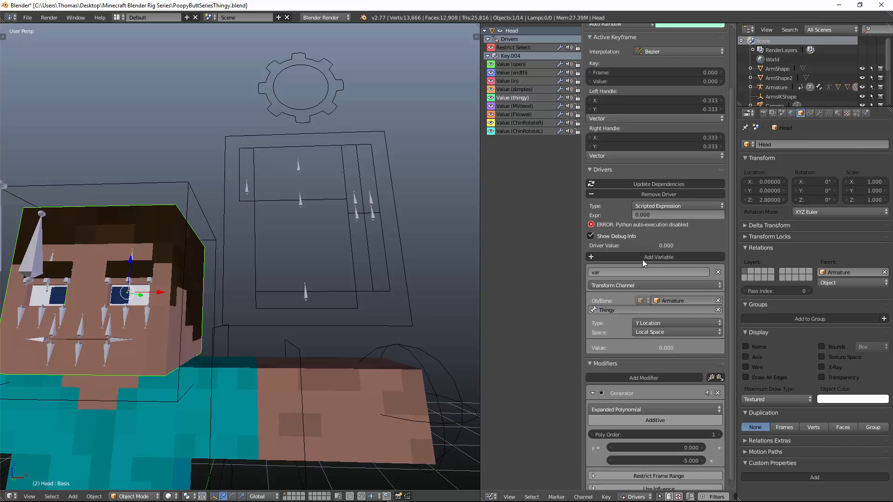
click(657, 200)
click(660, 194)
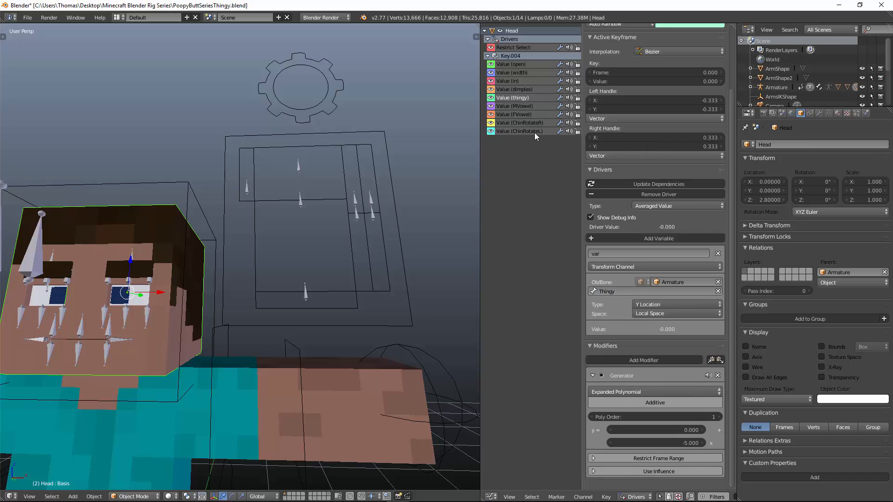
Step: Add a Generator modifier with an x coefficient of 5 to the MVowel shape key driver
click(537, 106)
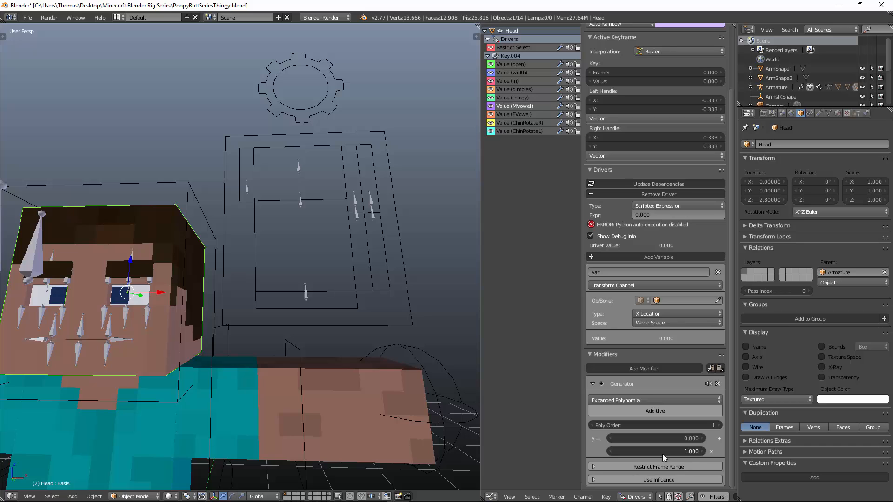
click(662, 452)
text(5)
key(Return)
Step: Set the MVowel driver variable to read Y Location in Local Space
click(665, 313)
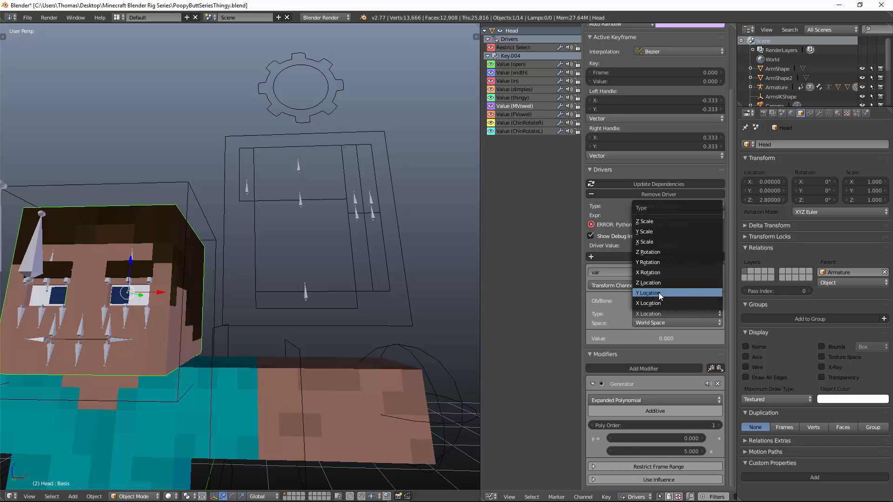
click(659, 292)
click(663, 322)
click(672, 294)
Step: Target the MVowel driver variable at the Armature's MVowel bone and set the driver type to Averaged Value
click(684, 300)
click(680, 314)
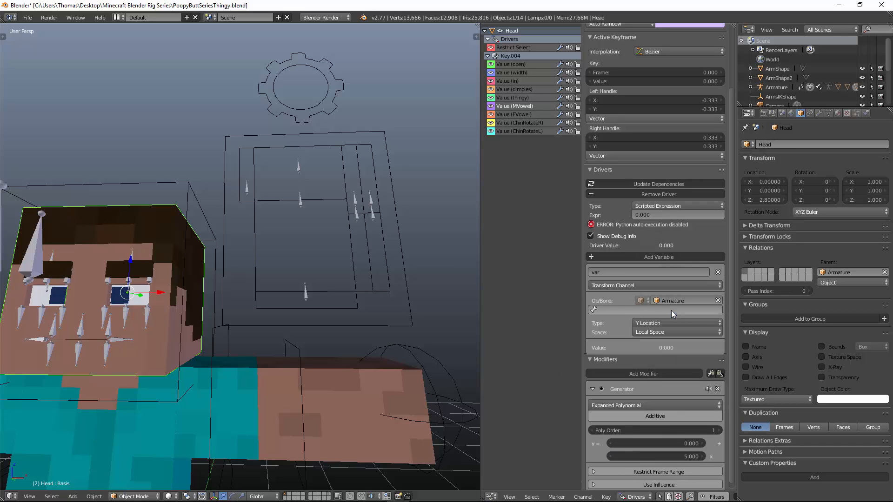
click(669, 310)
text(mvowel)
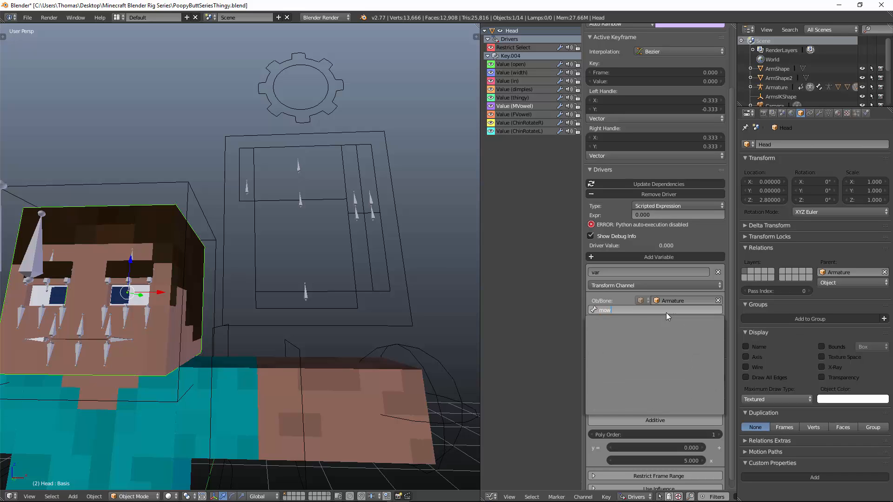
key(Return)
click(665, 312)
text(mvowel)
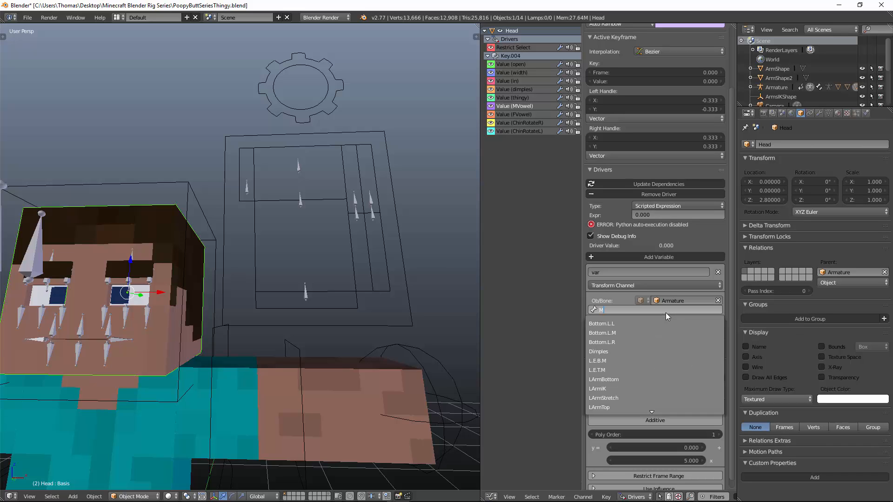
key(Return)
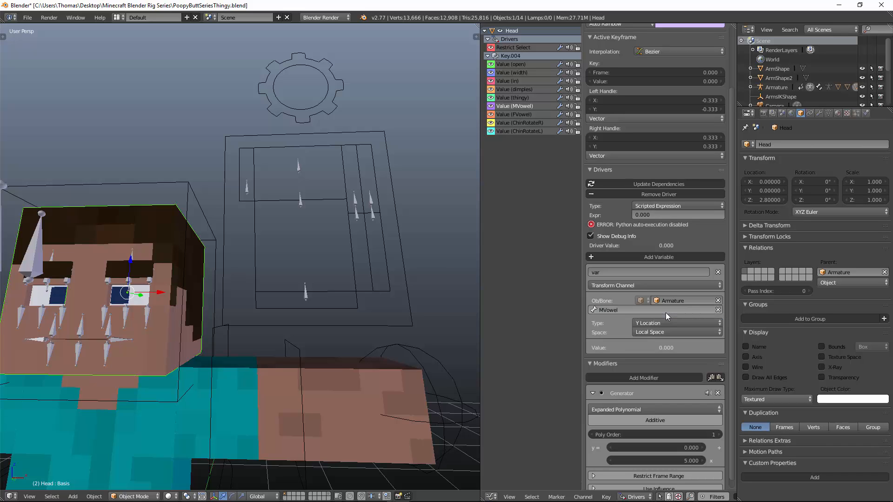
click(669, 205)
Step: Add a Generator modifier with an x coefficient of 5 to the FVowel shape key driver
click(526, 115)
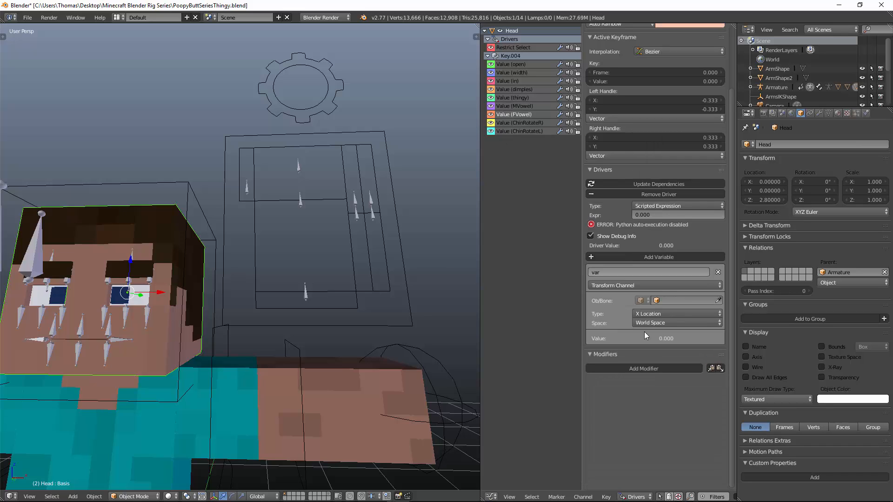
double_click(661, 371)
click(667, 451)
text(5)
key(Return)
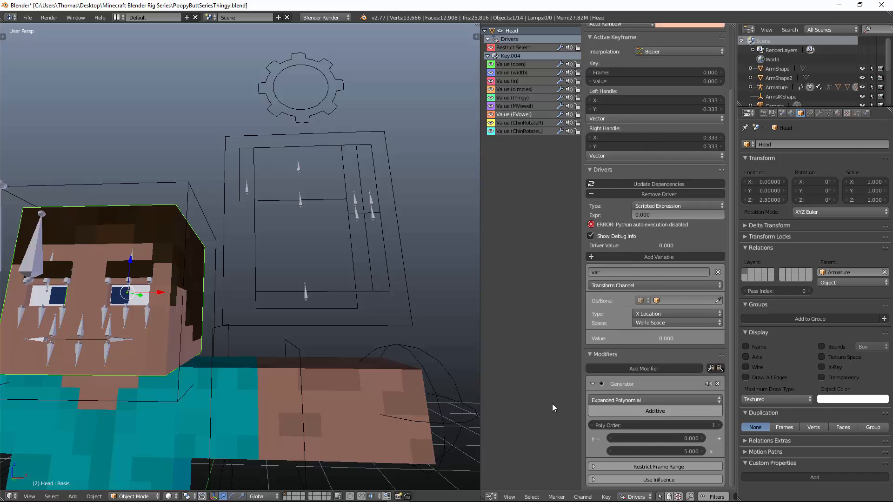
Step: Set the FVowel driver variable to read Y Location in Local Space
click(682, 312)
click(677, 295)
click(676, 323)
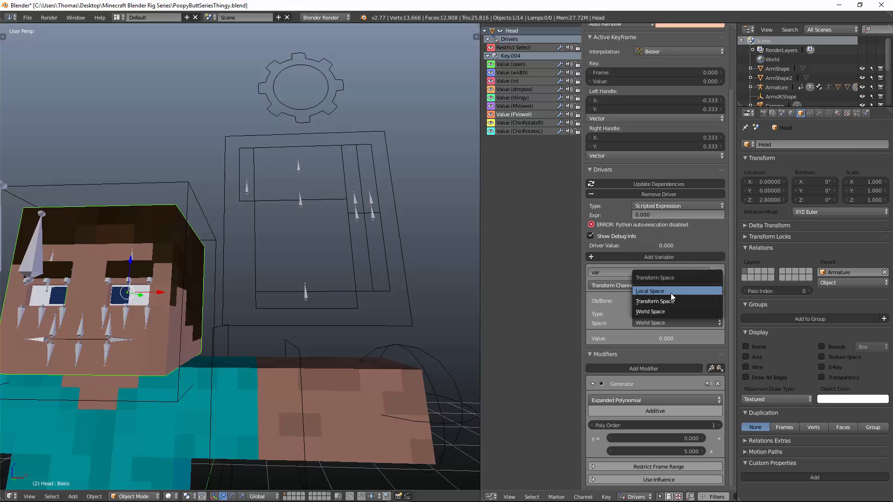
click(675, 299)
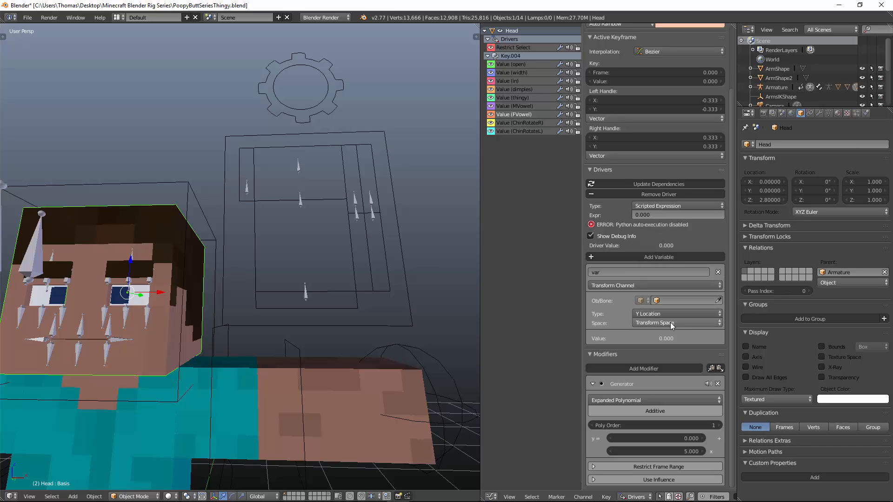
click(671, 323)
click(677, 291)
Step: Target the FVowel driver variable at the Armature's FVowel bone and set the driver type to Averaged Value
click(678, 300)
click(679, 311)
click(678, 310)
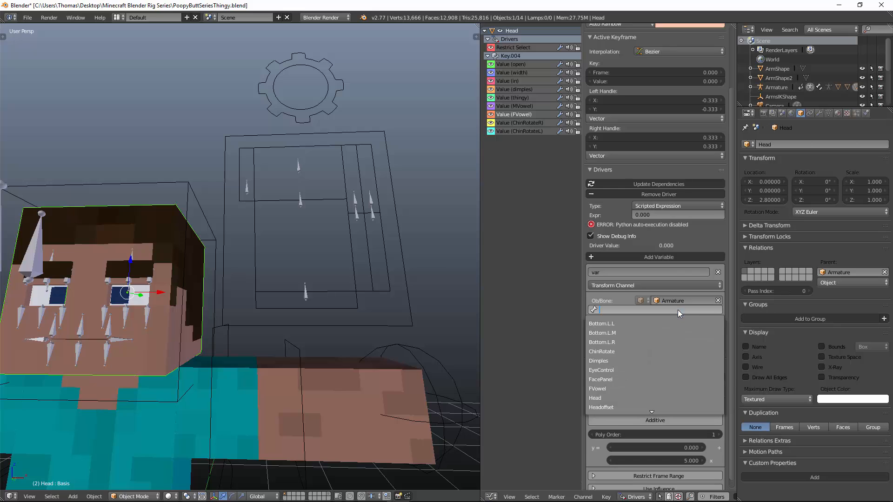
text(fv)
key(Return)
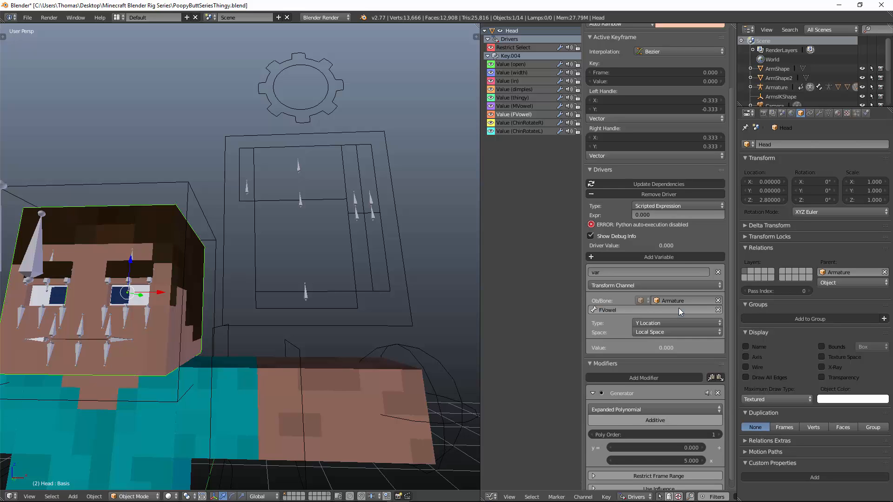
click(659, 206)
click(658, 194)
Step: Slide the MVowel bone upward in the face panel to test its driver, and clear its location
right_click(356, 212)
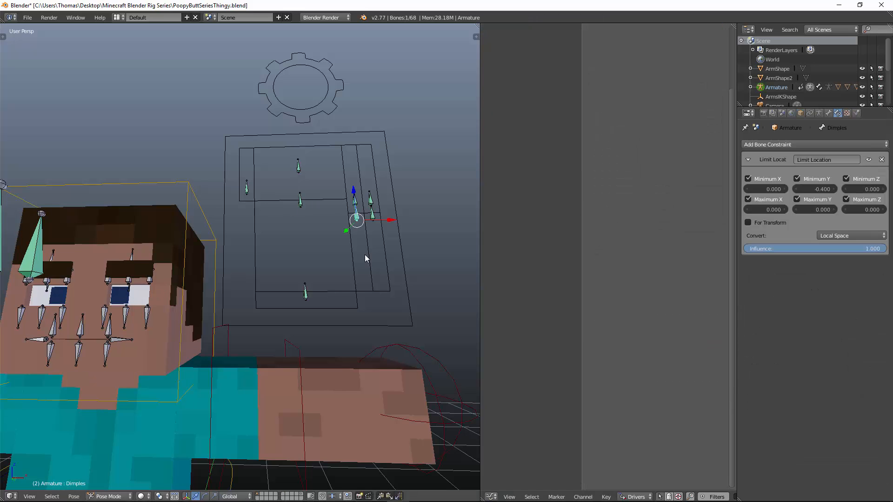
right_click(356, 205)
key(g)
click(360, 161)
key(alt+g)
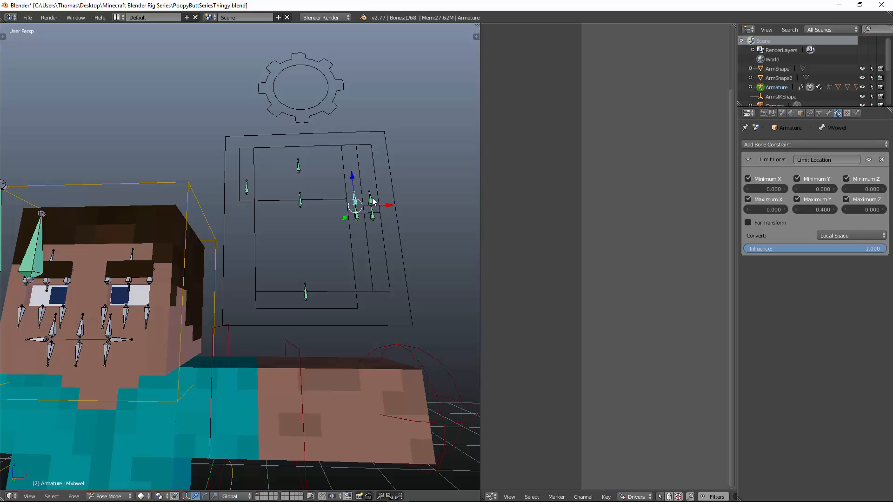
Step: Slide the FVowel bone upward in the face panel to test its driver, and clear its location
right_click(371, 204)
key(g)
click(385, 158)
key(alt+g)
Step: Slide the control bone just below FVowel downward to test its driver, clear its location, and reselect the Head
right_click(376, 223)
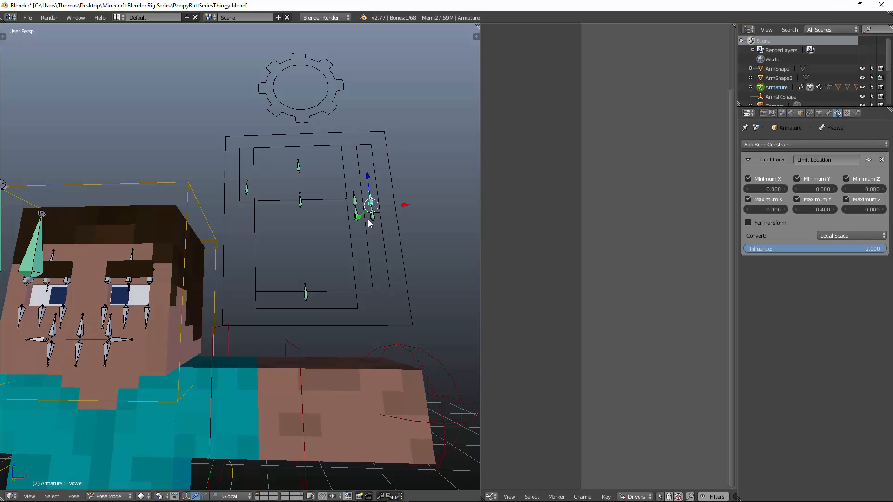
key(g)
click(397, 311)
key(alt+g)
key(ctrl+Tab)
right_click(202, 271)
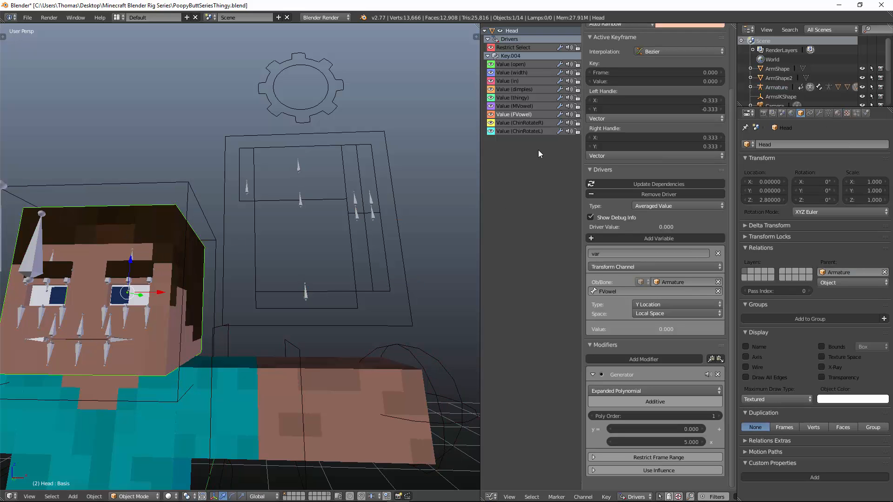
Step: Add a Generator modifier with an x coefficient of 5 to the ChinRotateR shape key driver
click(540, 122)
click(668, 370)
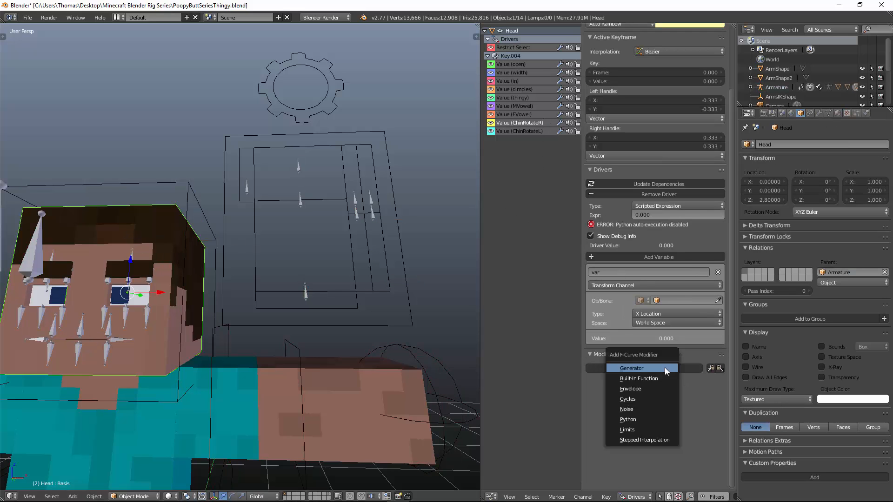
click(654, 367)
click(664, 450)
text(5)
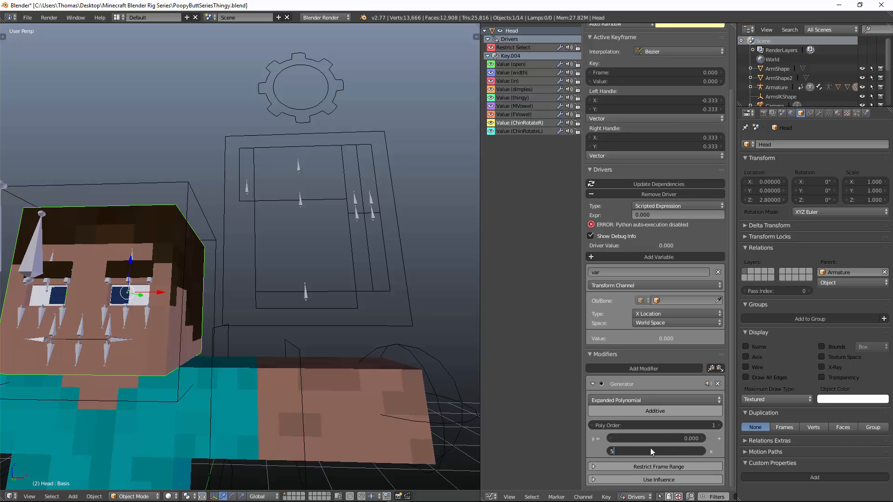
key(Return)
Step: Target the ChinRotateR driver variable at the Armature's ChinRotate bone in Local Space and set the driver type to Averaged Value
click(685, 321)
click(671, 290)
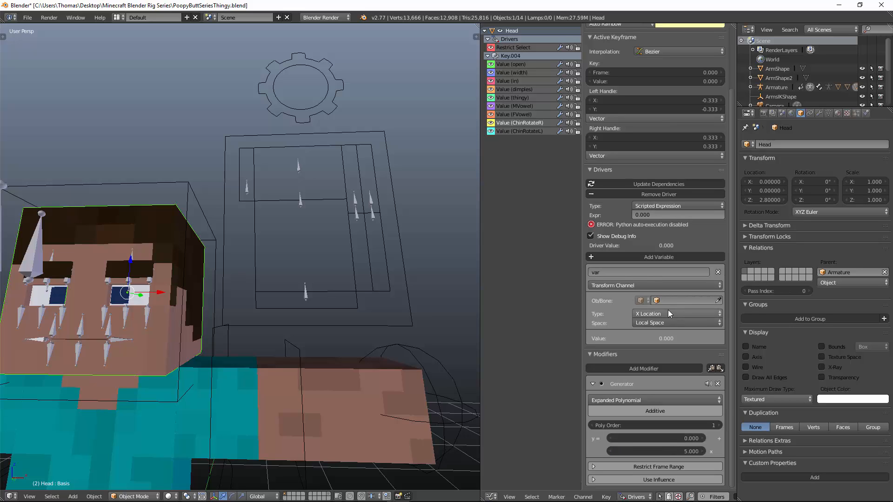
click(670, 307)
click(675, 313)
click(673, 310)
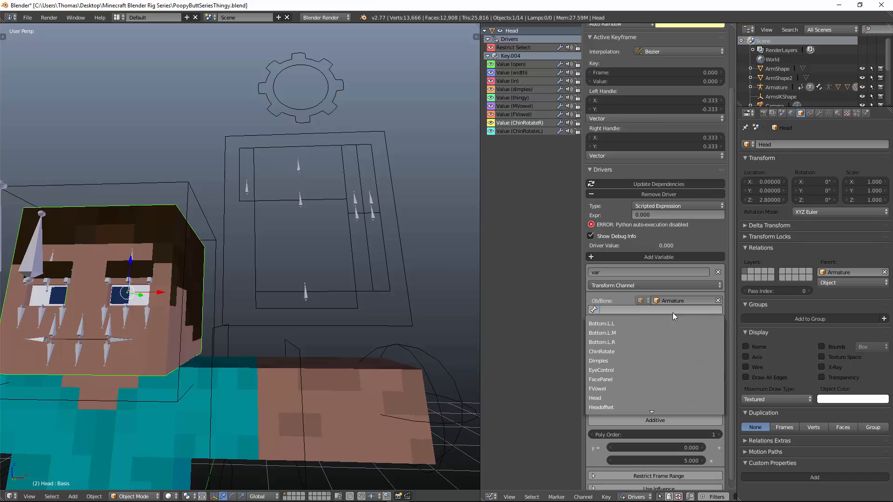
text(Chi)
click(653, 322)
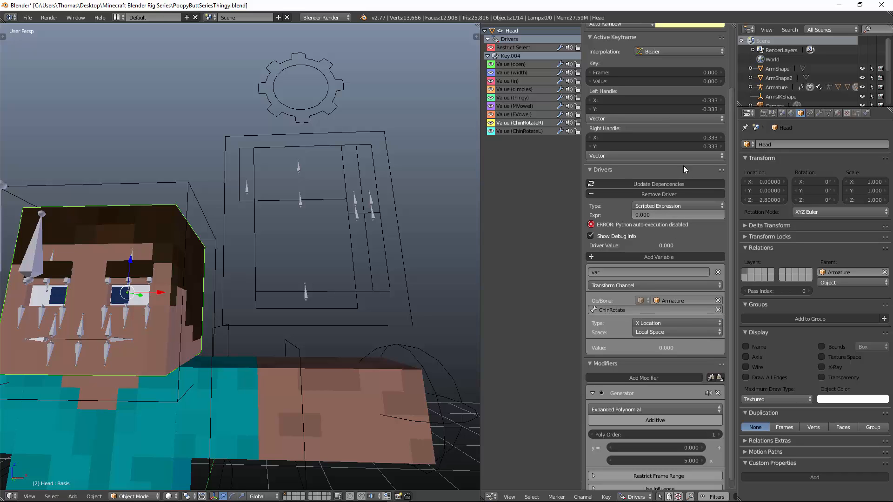
click(657, 205)
click(655, 195)
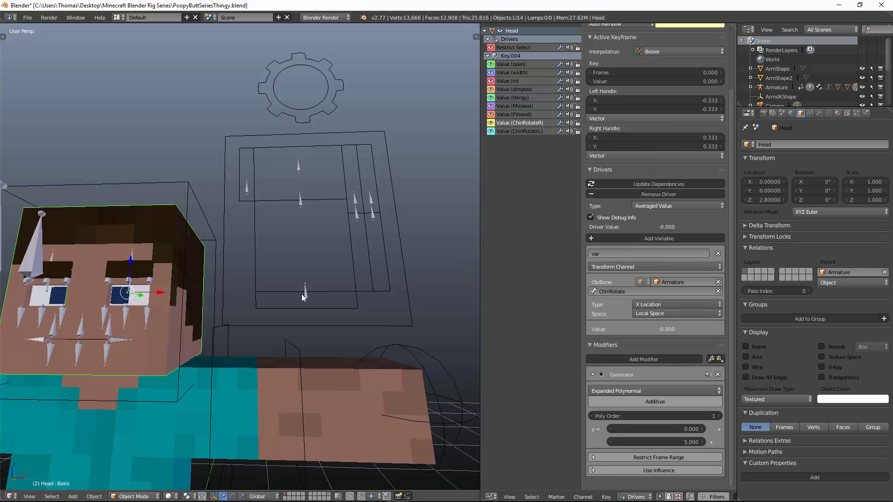
Step: Test the chin driver by moving the ChinRotate bone along X, cancel the move, and reselect the Head
right_click(303, 294)
key(g)
right_click(306, 294)
right_click(306, 295)
key(g)
key(x)
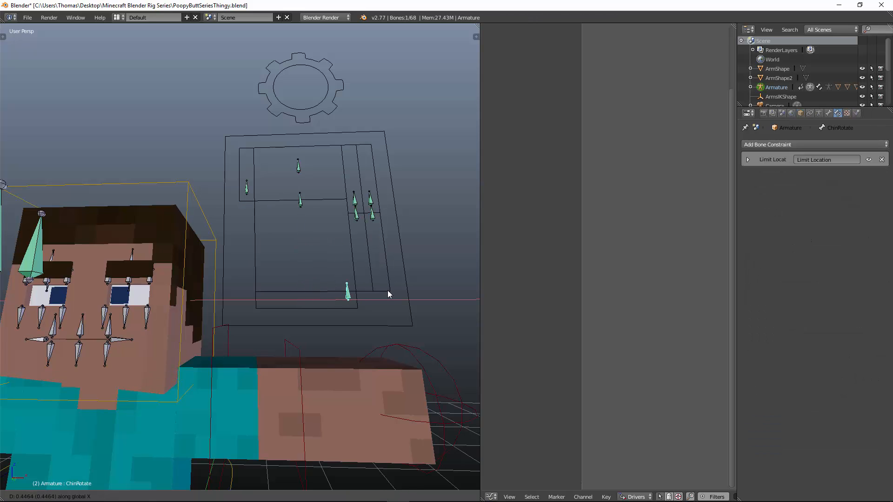
right_click(387, 290)
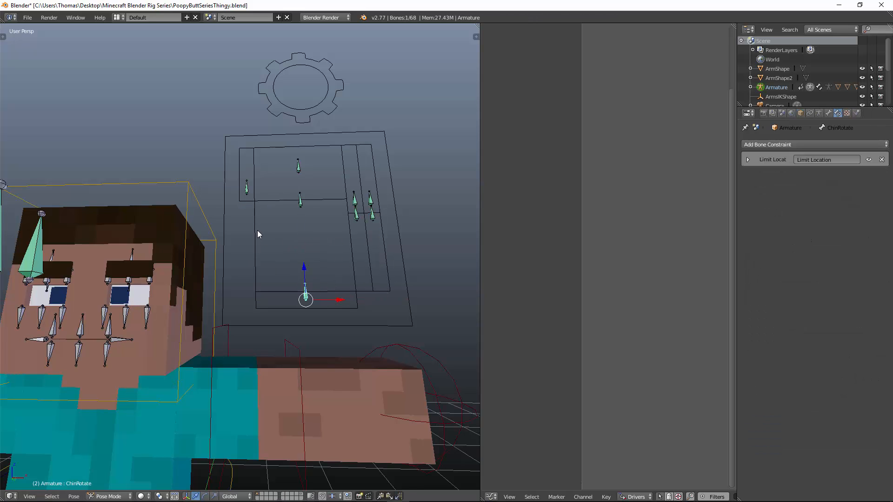
right_click(150, 232)
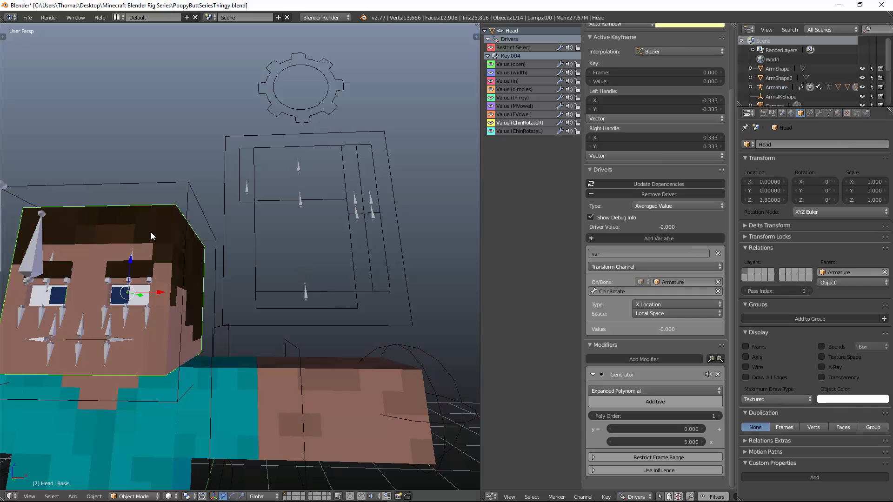
Step: Add a Generator modifier with an x coefficient of -5 to the ChinRotateL shape key driver
click(543, 132)
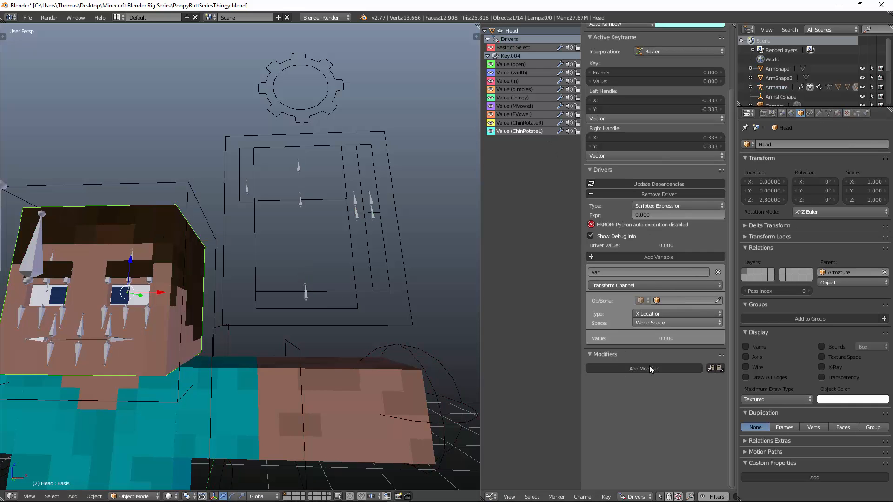
click(665, 449)
text(1.0-5)
key(Return)
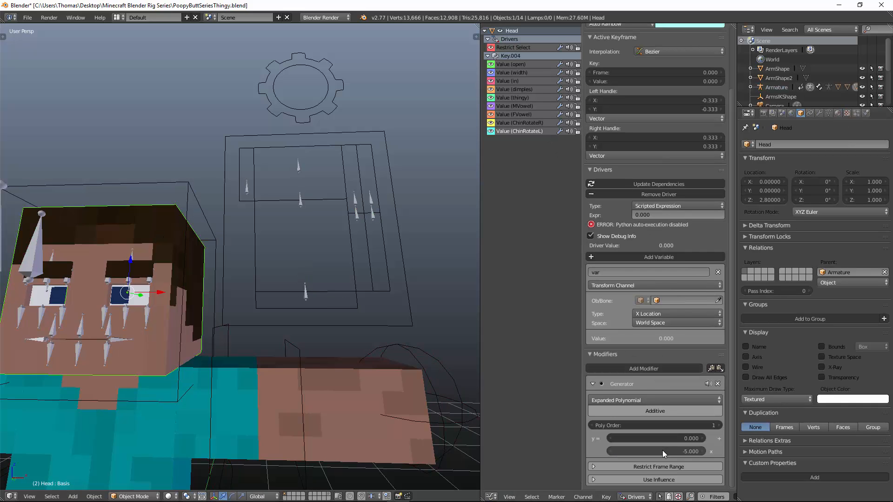
Step: Target the ChinRotateL driver variable at the Armature's ChinRotate bone in Local Space and set the driver type to Averaged Value
click(665, 321)
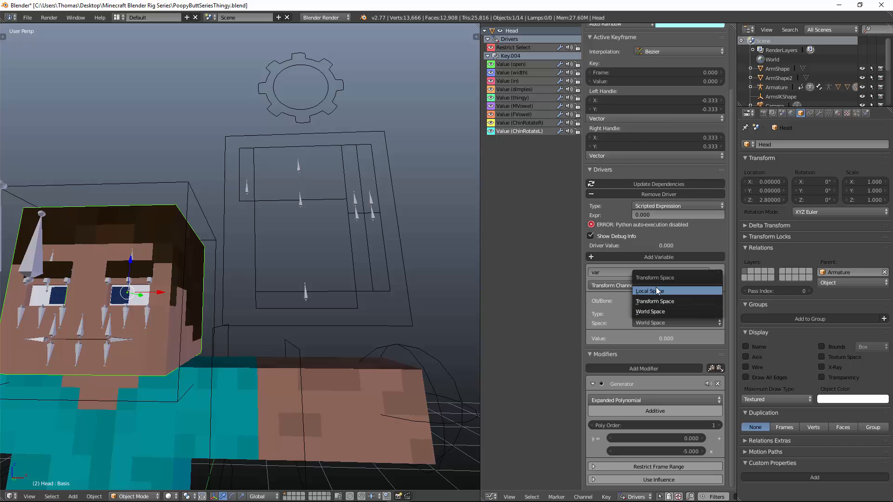
click(655, 290)
click(669, 300)
click(671, 309)
click(671, 309)
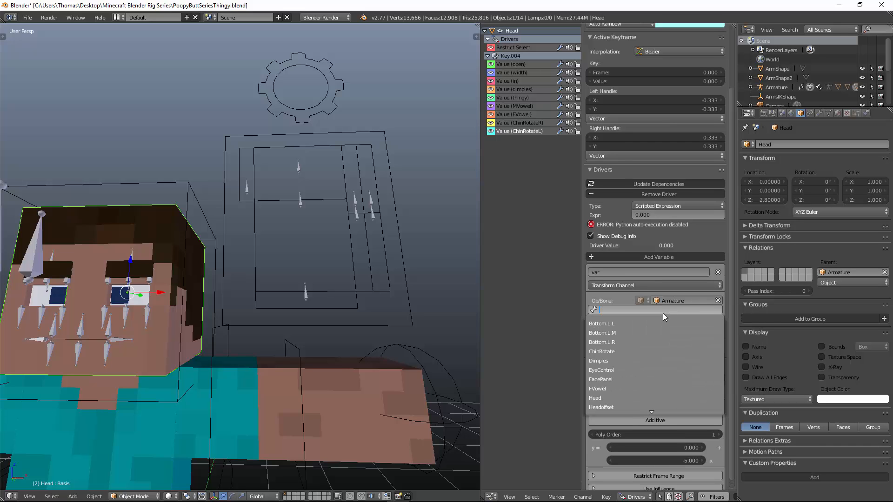
text(chin)
key(Return)
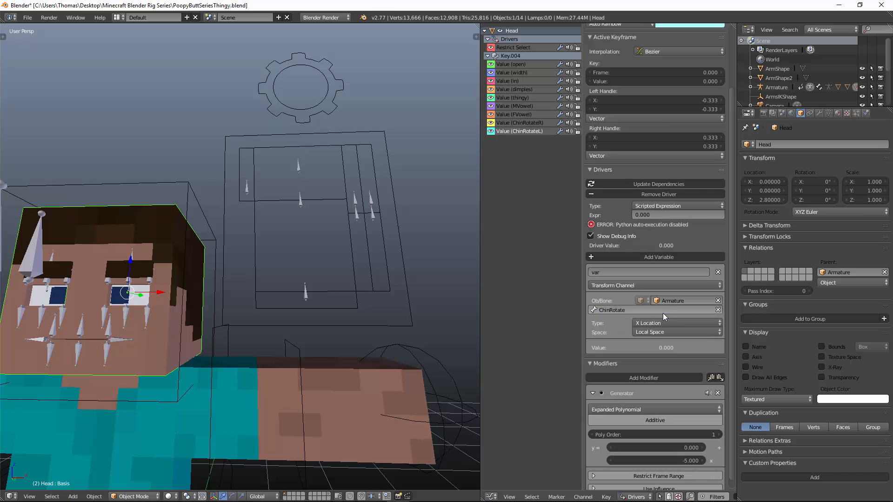
click(677, 205)
click(651, 191)
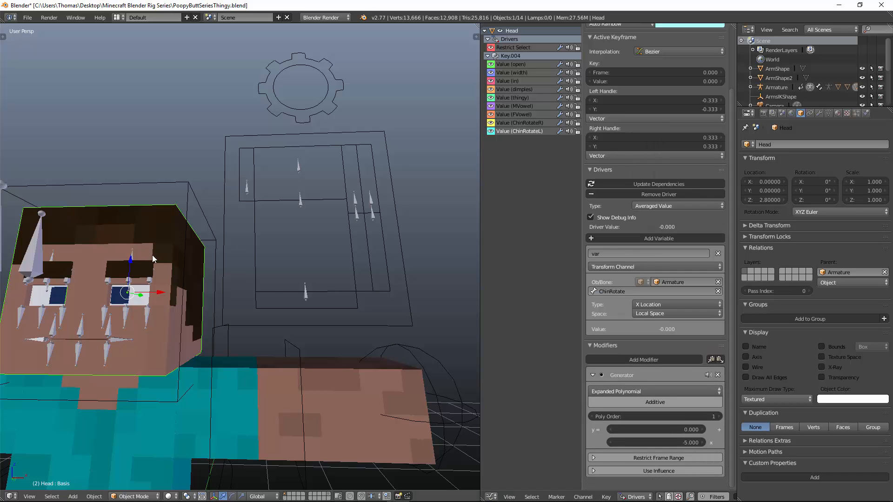
Step: Test the face panel by moving the ChinRotate and MouthControl bones, cancelling each move
right_click(302, 298)
key(g)
key(Escape)
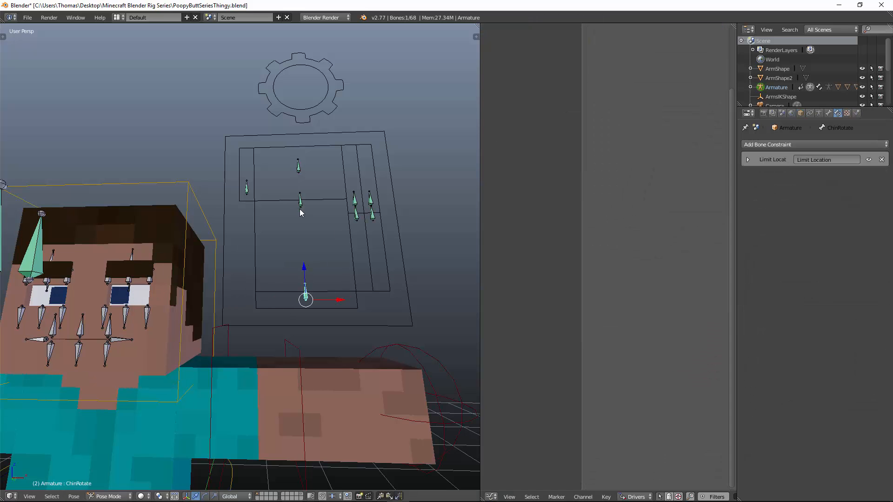
right_click(299, 207)
key(g)
key(Escape)
Step: Add a new bone to the armature in Edit Mode and move it up to the mouth at the front of the face
scroll(202, 274, down, 3)
middle_drag(431, 424, 324, 243)
shift+middle_drag(269, 253, 289, 246)
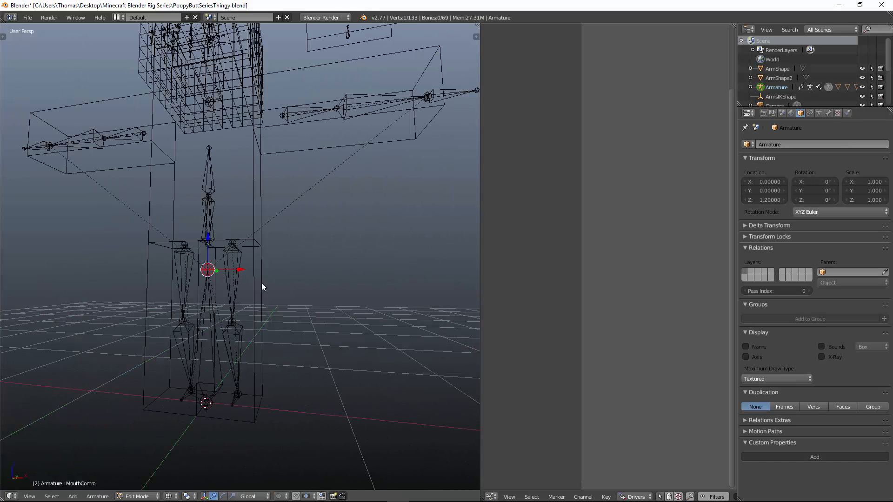
right_click(207, 329)
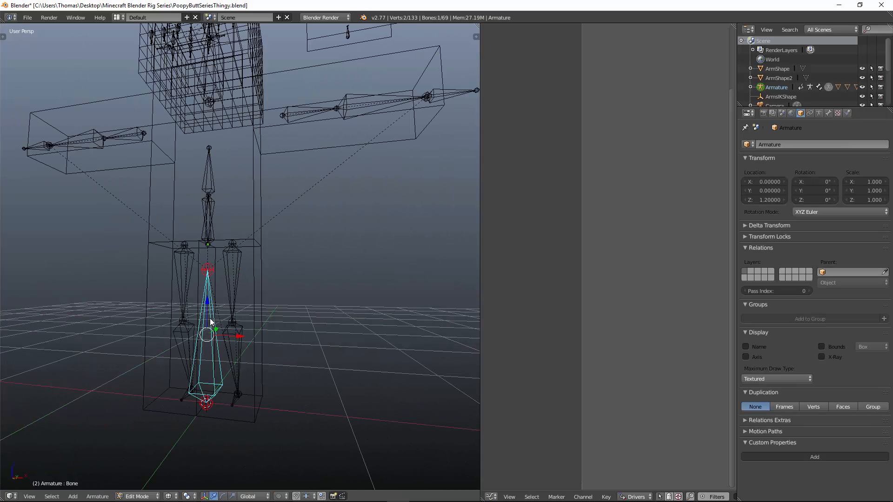
right_click(210, 320)
key(KP_3)
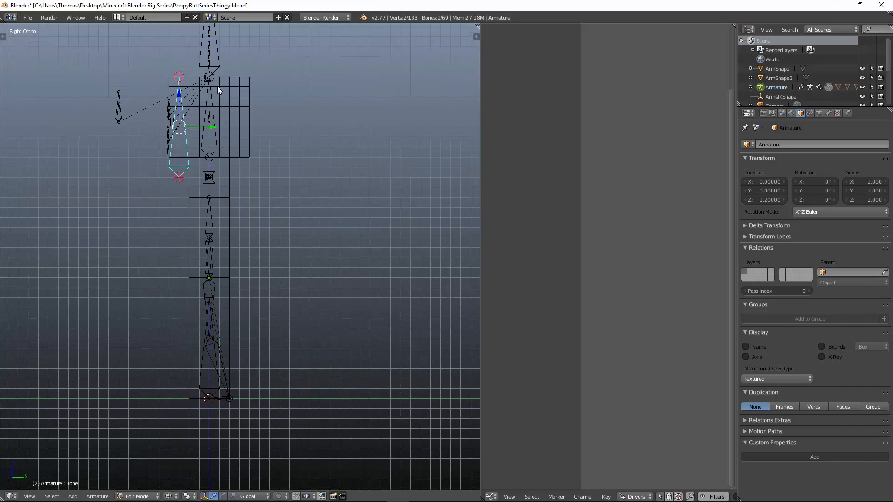
scroll(340, 350, up, 6)
key(g)
click(273, 133)
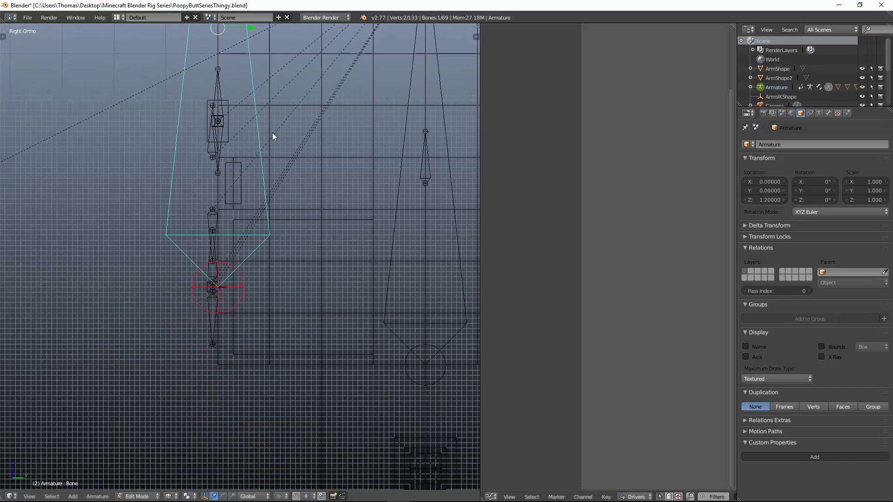
Step: Check the new bone's centring from the front and shorten it by lowering its tip to just above the mouth
key(KP_1)
key(g)
right_click(259, 179)
scroll(246, 158, down, 5)
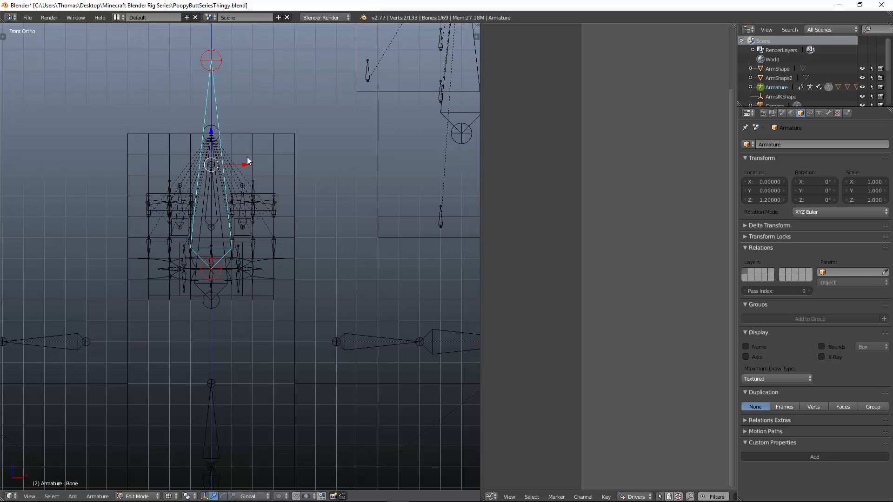
key(KP_3)
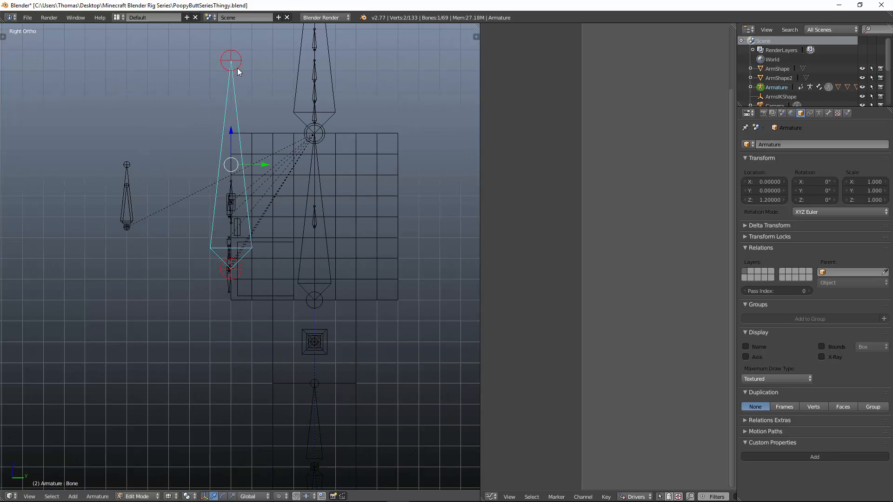
right_click(233, 66)
key(g)
click(233, 245)
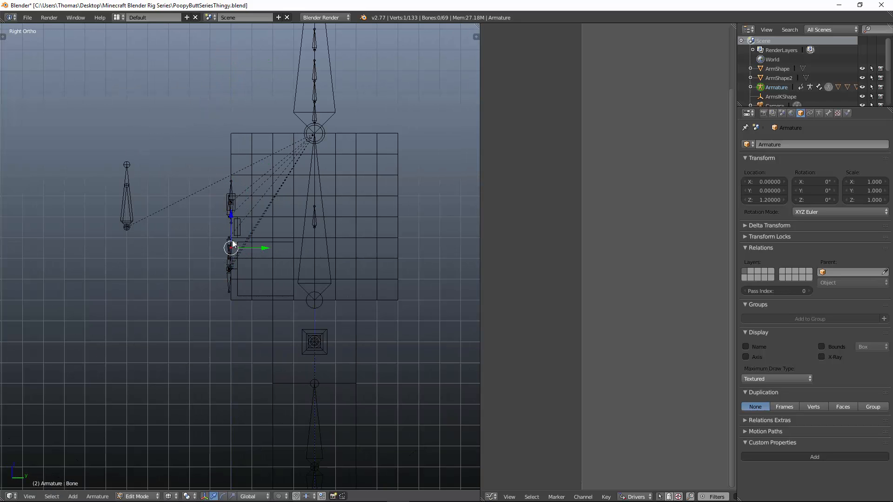
Step: Move the whole new bone -0.01 along Y in the side view to line it up with the mouth bones
middle_drag(232, 245, 294, 280)
key(z)
key(KP_5)
scroll(182, 227, up, 5)
right_click(157, 216)
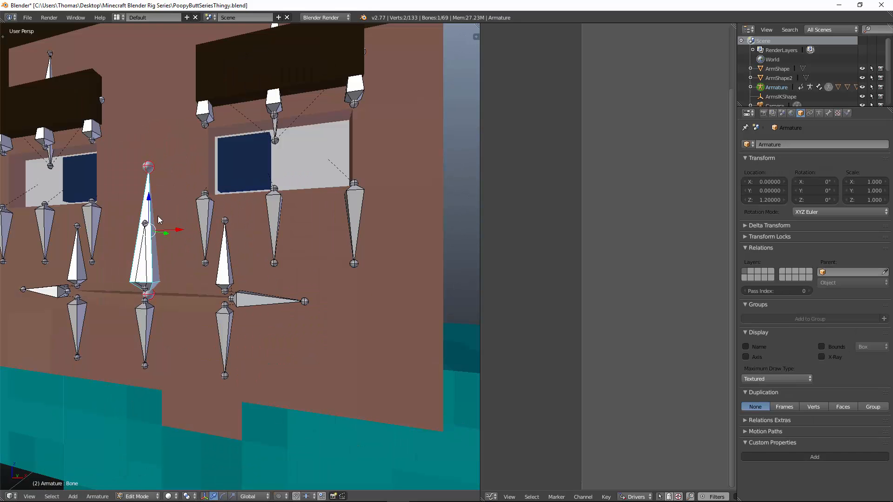
middle_drag(158, 215, 174, 217)
key(z)
key(KP_3)
scroll(193, 221, up, 2)
key(g)
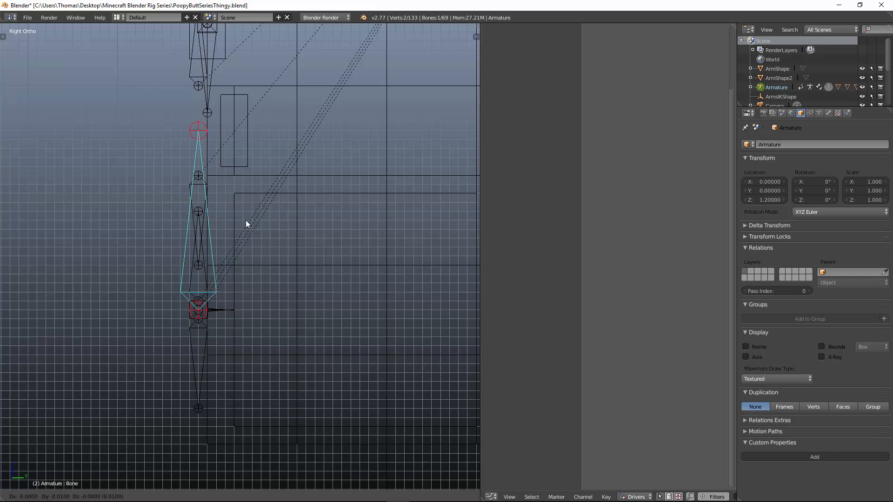
click(246, 221)
key(KP_5)
key(z)
key(Tab)
middle_drag(235, 220, 314, 233)
Step: Select the eight mouth bones in Edit Mode: three upper lip, three lower lip and both corner bones
key(Tab)
key(z)
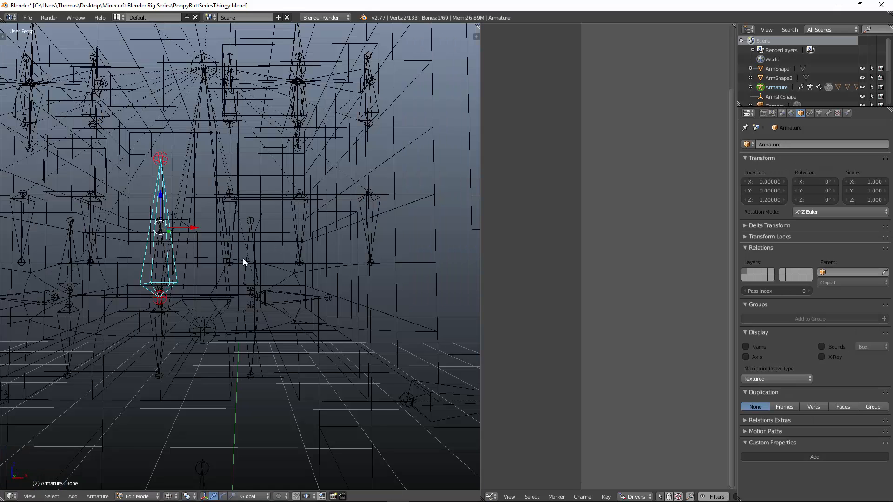
middle_drag(243, 262, 136, 266)
right_click(96, 251)
shift+right_click(95, 340)
shift+right_click(65, 296)
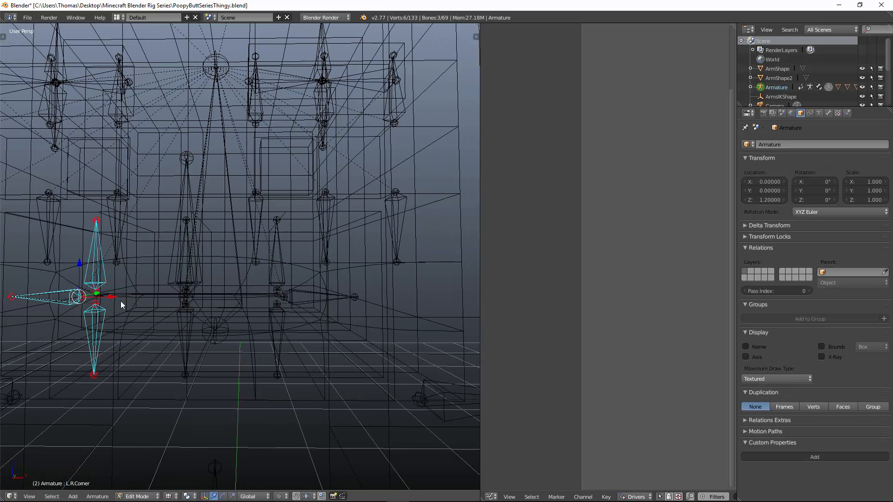
shift+right_click(193, 325)
shift+right_click(193, 270)
shift+right_click(194, 272)
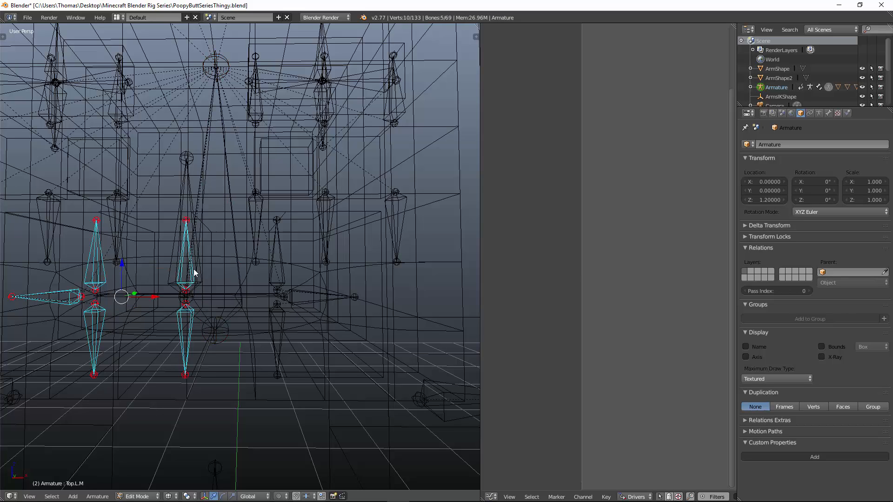
shift+right_click(274, 264)
shift+right_click(285, 321)
shift+right_click(316, 298)
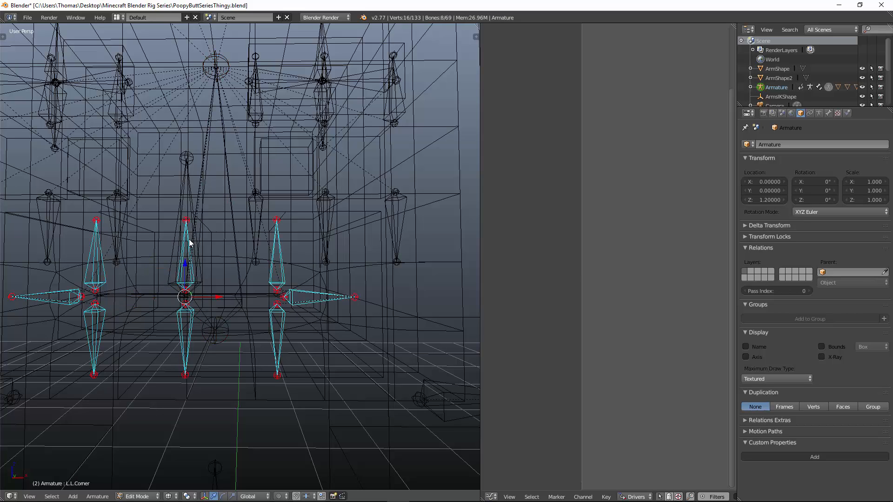
Step: Restart the mouth bone selection from the L.R.Corner bone and try to add the new mouth bone to it
right_click(68, 295)
shift+right_click(235, 284)
shift+right_click(195, 272)
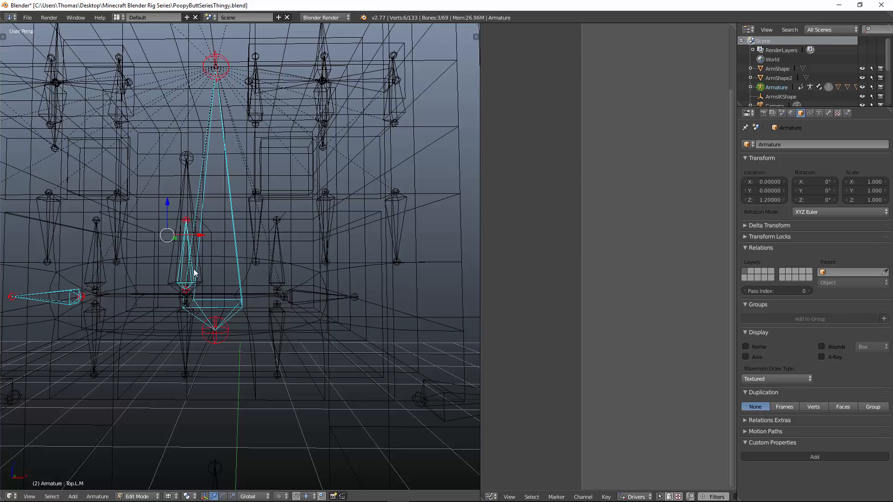
Step: Parent the middle top, middle bottom and two side mouth bones to the large central mouth bone using Keep Offset
shift+right_click(234, 237)
shift+right_click(293, 295)
shift+right_click(181, 322)
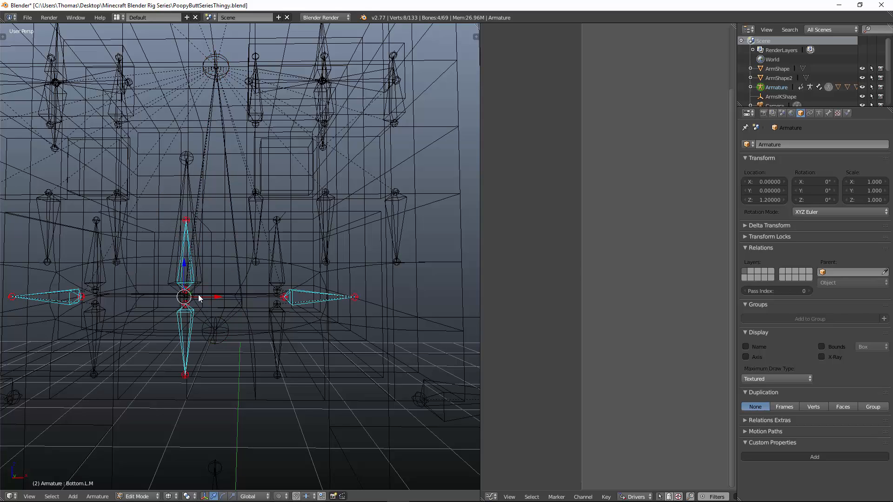
shift+right_click(180, 195)
key(ctrl+p)
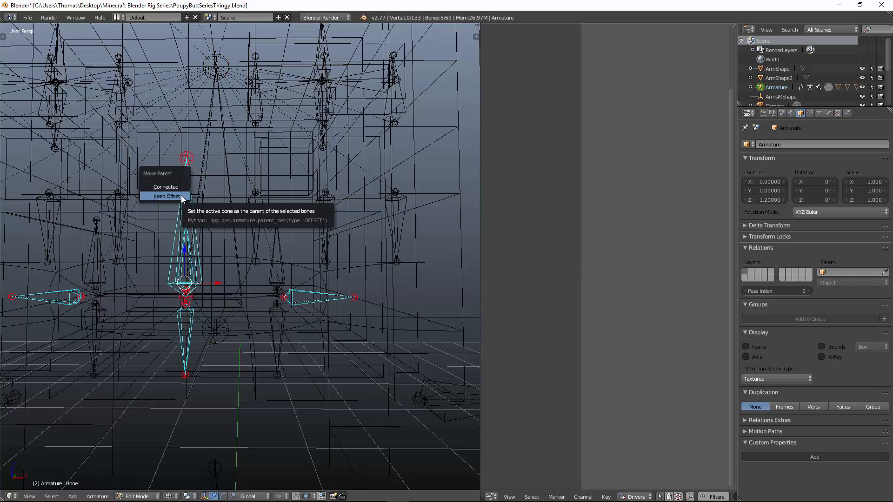
click(181, 195)
Step: Parent the central mouth bone to the Head bone using Keep Offset, and test moving it in Pose Mode
right_click(181, 195)
shift+right_click(208, 149)
key(ctrl+p)
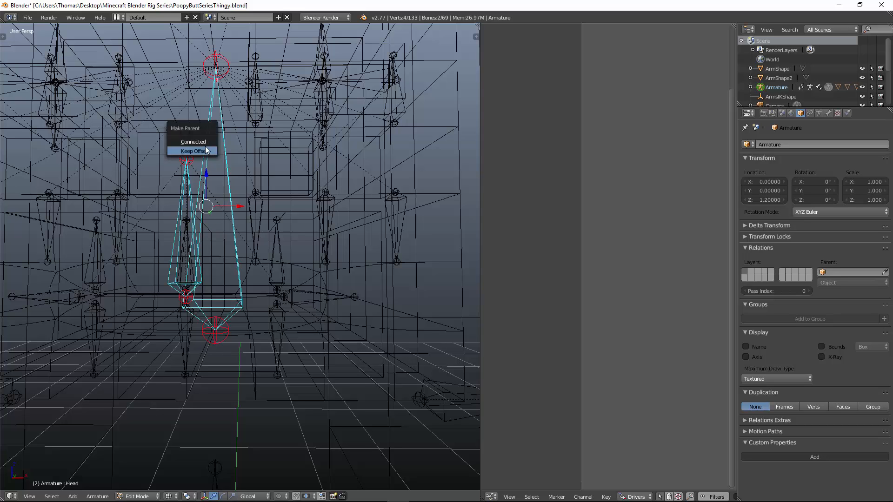
click(206, 150)
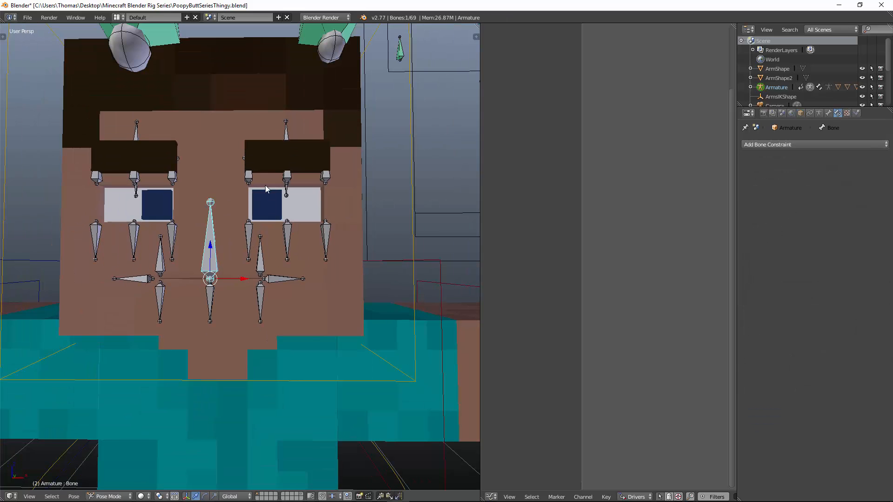
key(g)
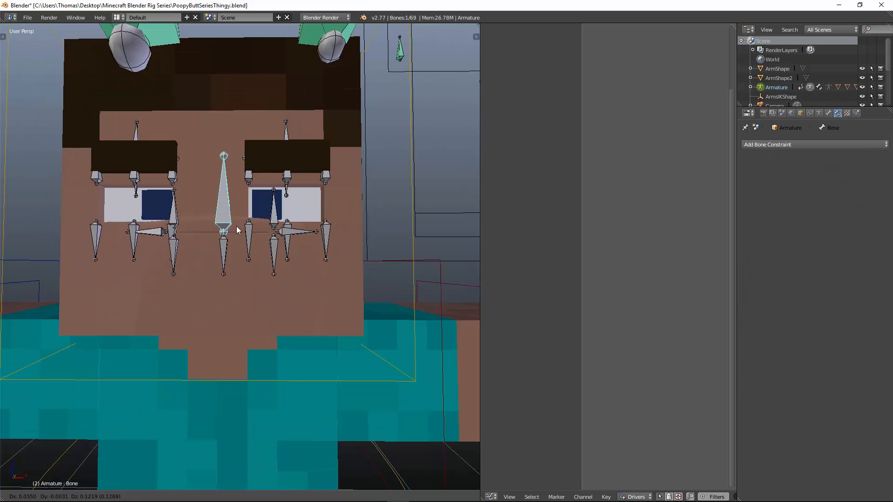
right_click(236, 226)
Step: Add a Copy Location constraint targeting the Armature to the MouthLocation bone in the face panel
scroll(291, 199, down, 3)
middle_drag(297, 195, 375, 150)
right_click(396, 92)
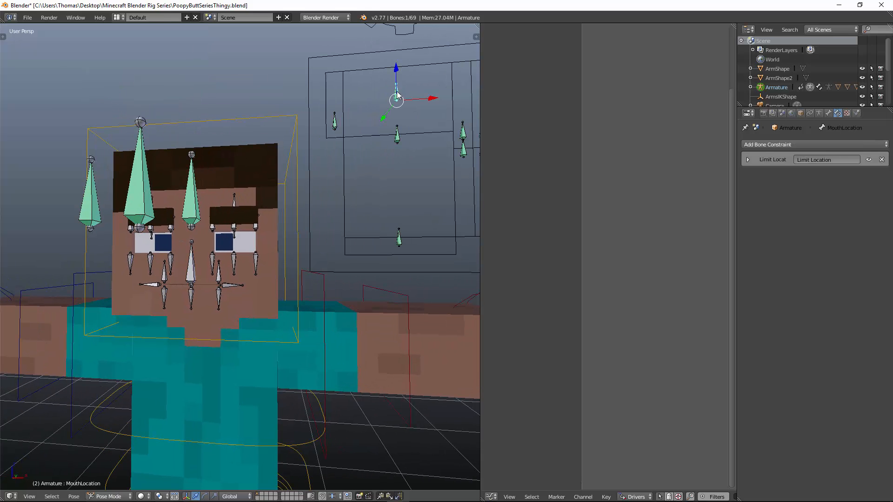
click(829, 144)
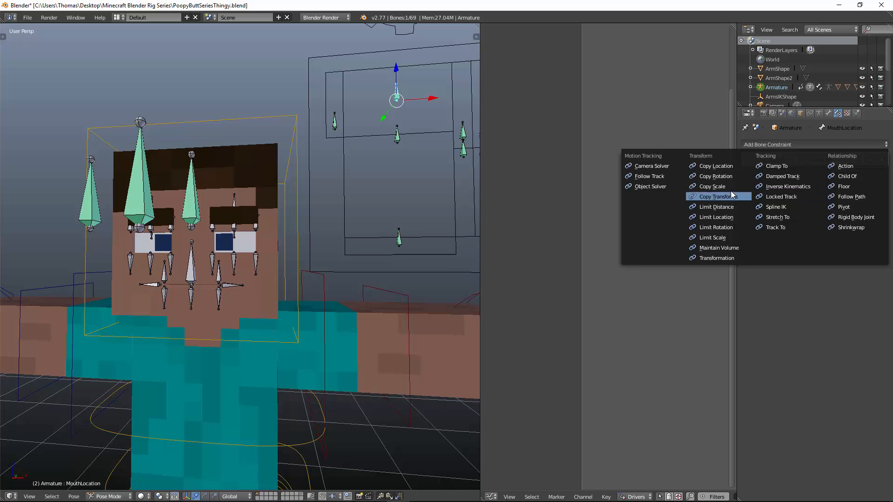
click(730, 166)
click(830, 197)
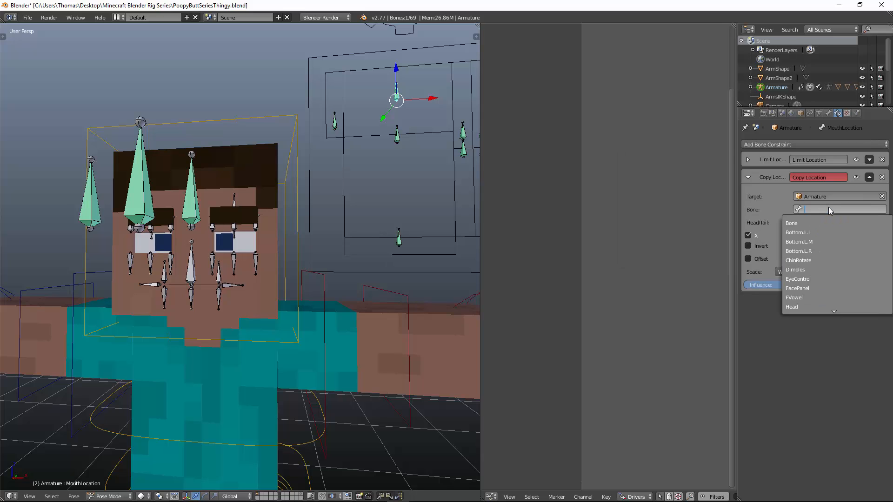
click(827, 207)
Step: Rename the central mouth bone on the face to MouthLocationPreset in Edit Mode
right_click(193, 259)
scroll(202, 253, up, 1)
key(Tab)
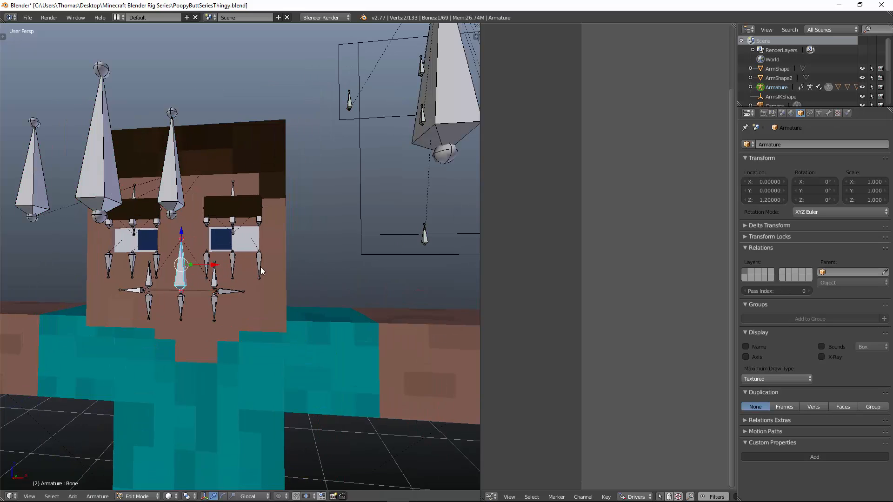
key(n)
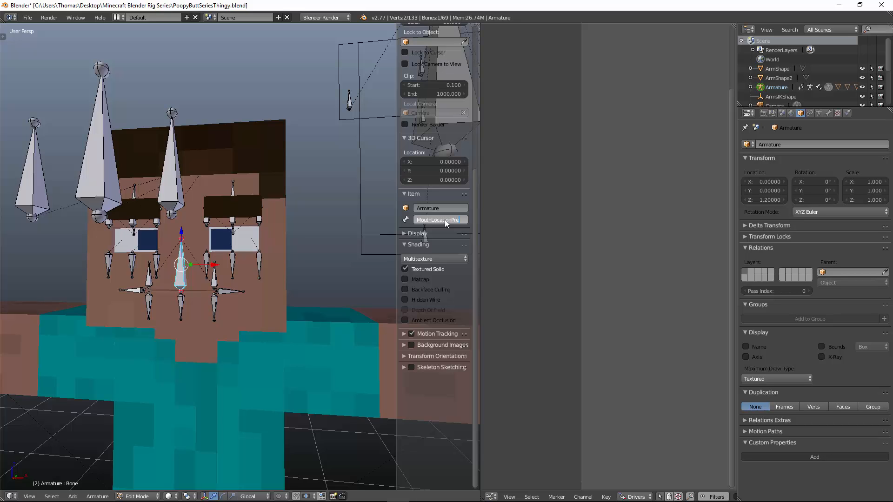
text(t)
key(Return)
key(n)
key(Tab)
Step: Point MouthLocation's Copy Location constraint at the MouthLocationPreset bone and set both of its spaces to Local Space
shift+middle_drag(344, 186, 312, 199)
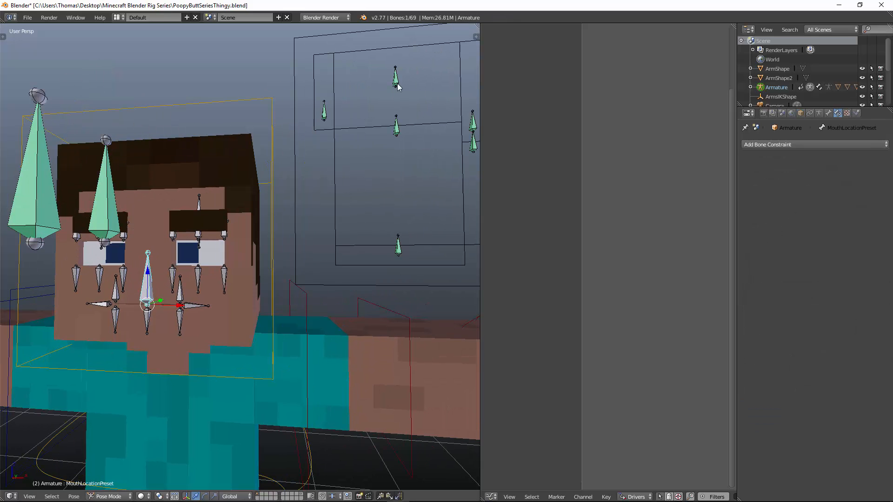
right_click(396, 83)
click(829, 209)
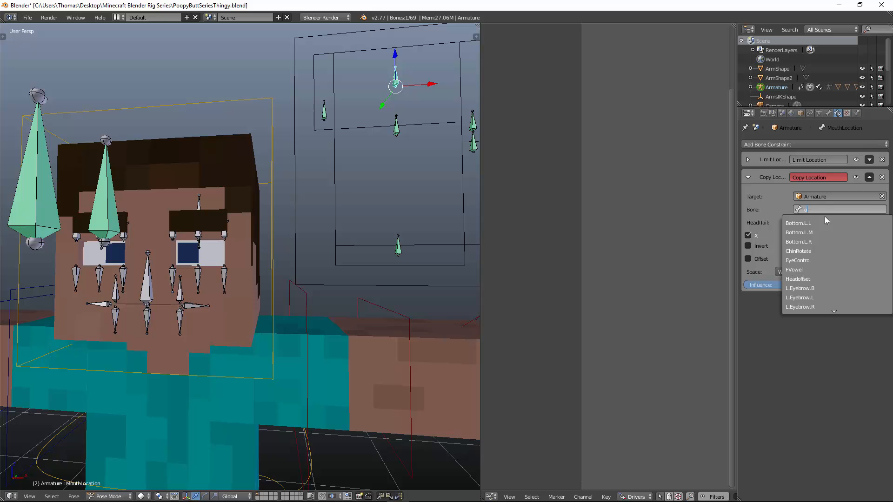
text(Mouth)
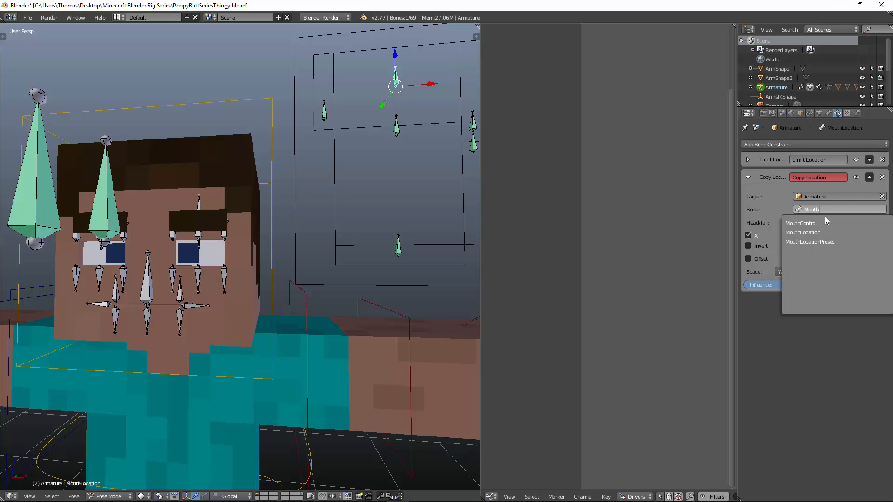
click(832, 241)
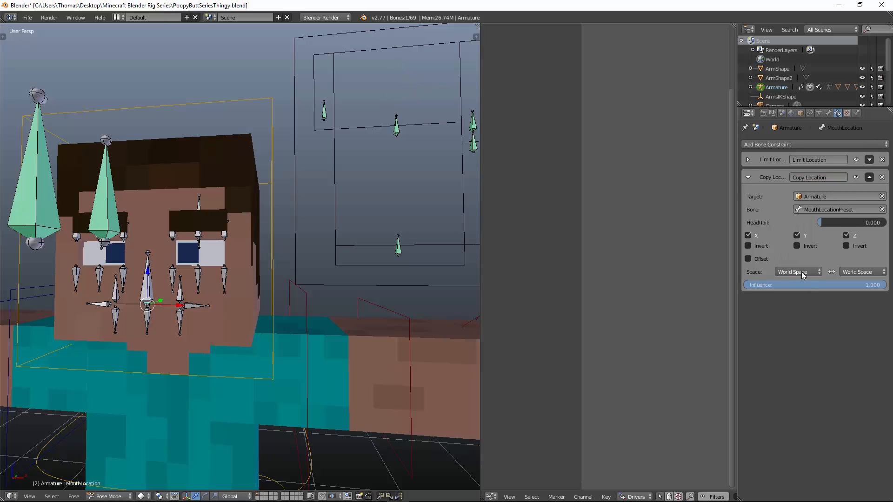
click(802, 272)
click(807, 229)
click(856, 272)
click(860, 230)
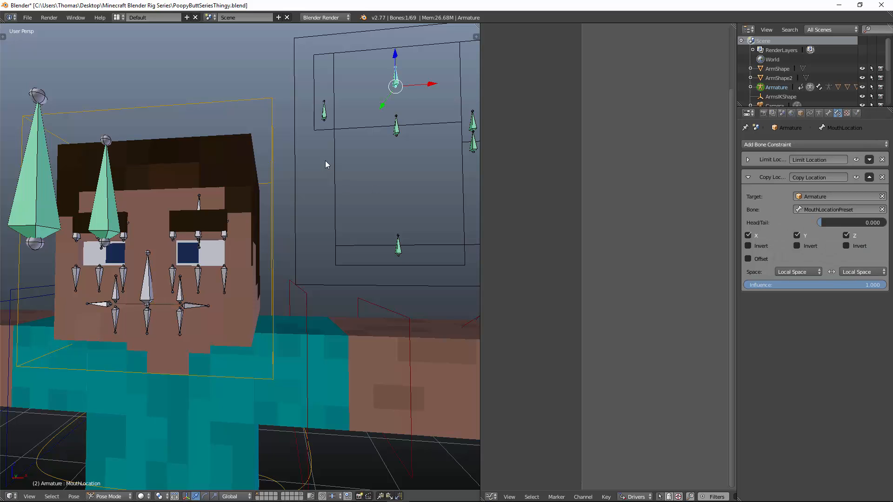
Step: Try moving the MouthLocation bone, and remove its Copy Location constraint
key(g)
click(421, 70)
key(g)
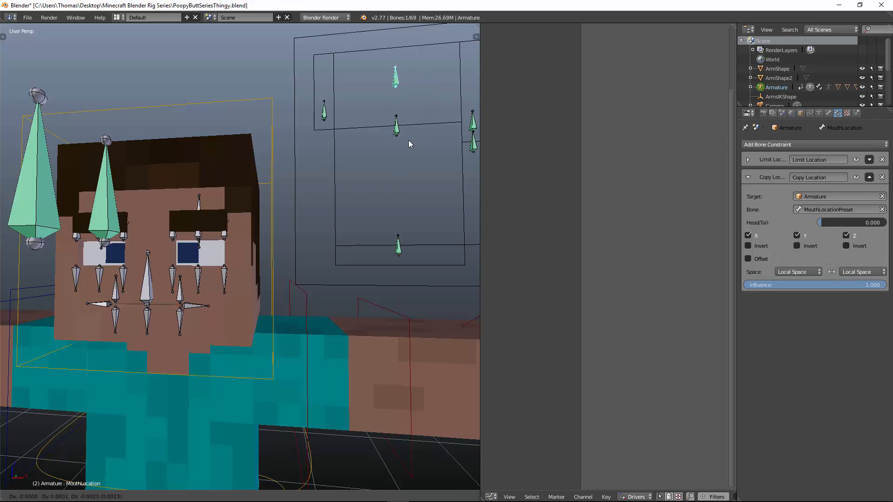
click(408, 140)
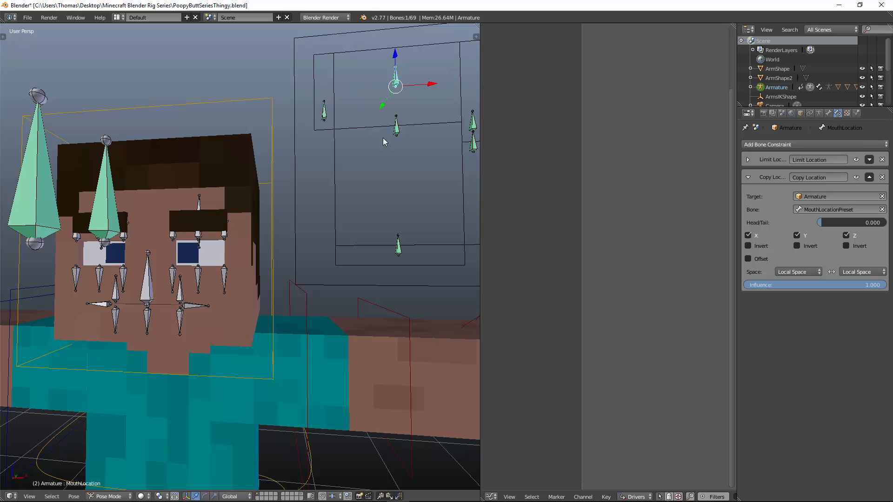
click(882, 177)
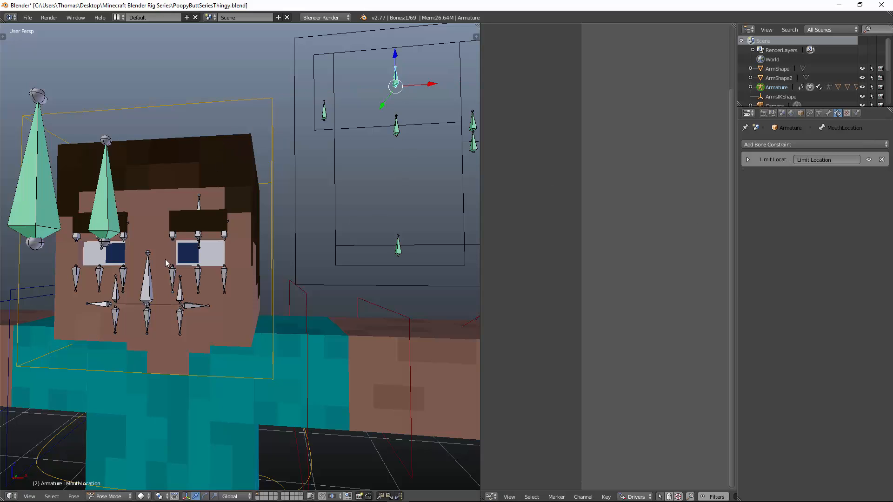
Step: Add a Copy Location constraint to the MouthLocationPreset bone with both spaces set to Local Space
right_click(149, 269)
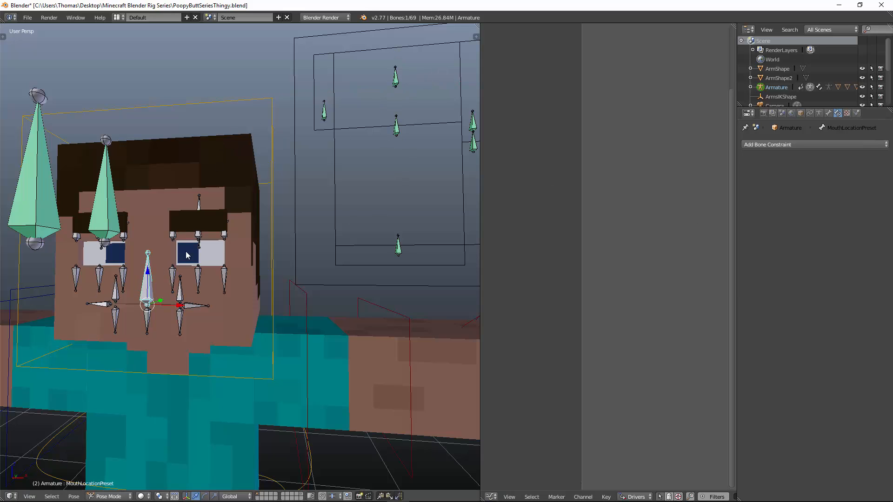
click(818, 139)
click(735, 162)
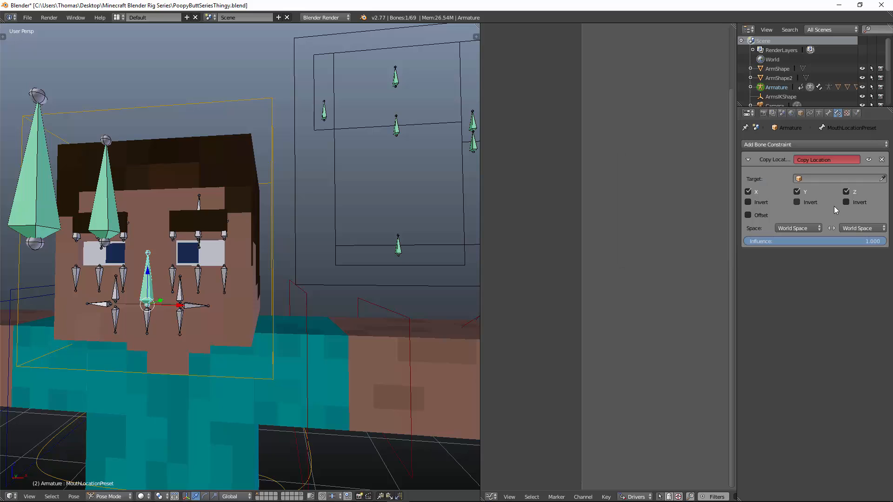
click(809, 228)
click(808, 207)
click(851, 228)
click(833, 187)
Step: Set the Armature's MouthLocation bone as the target of MouthLocationPreset's Copy Location constraint
click(824, 179)
click(825, 190)
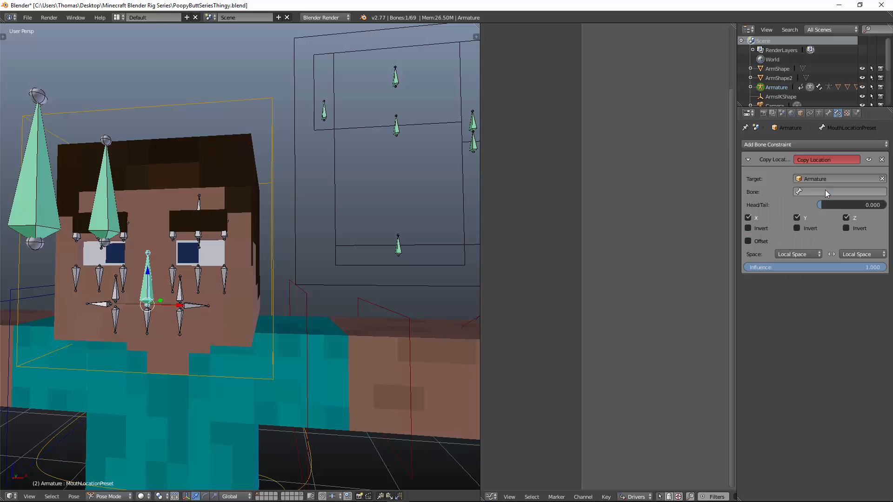
click(819, 192)
text(mouth)
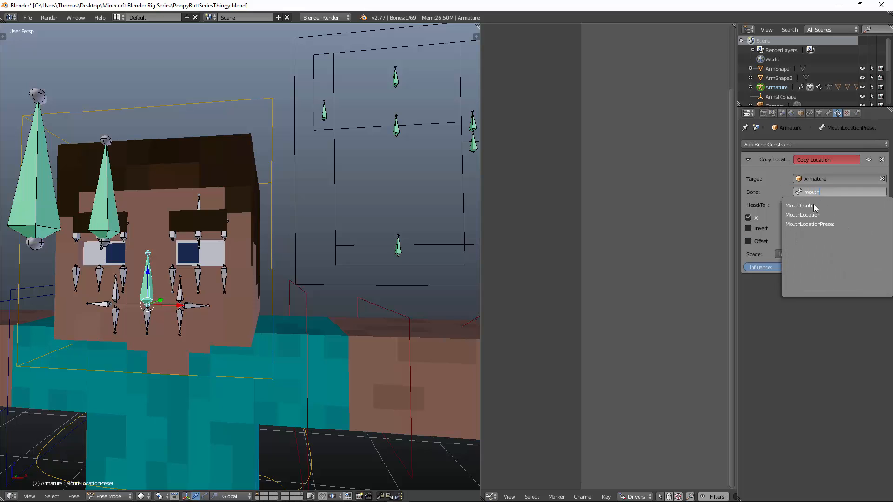
click(821, 214)
Step: Test the mouth control by moving the MouthLocation bone toward the upper-left corner of the face panel
right_click(396, 76)
key(g)
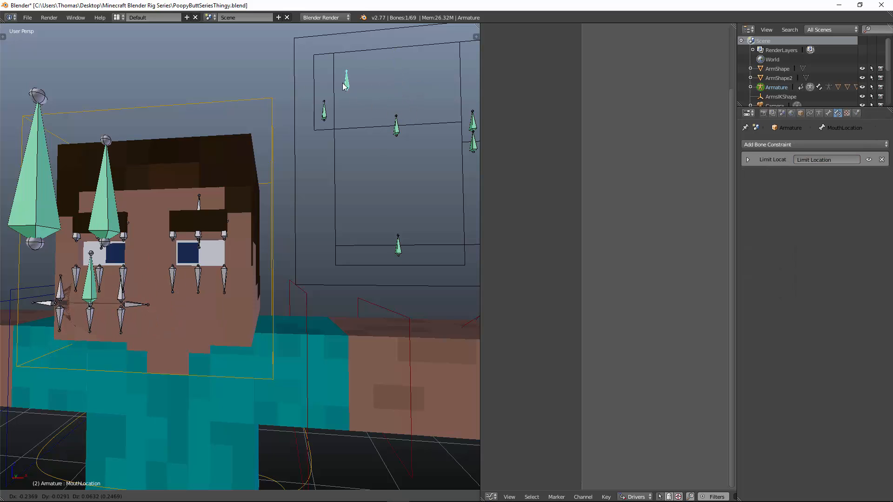
click(338, 41)
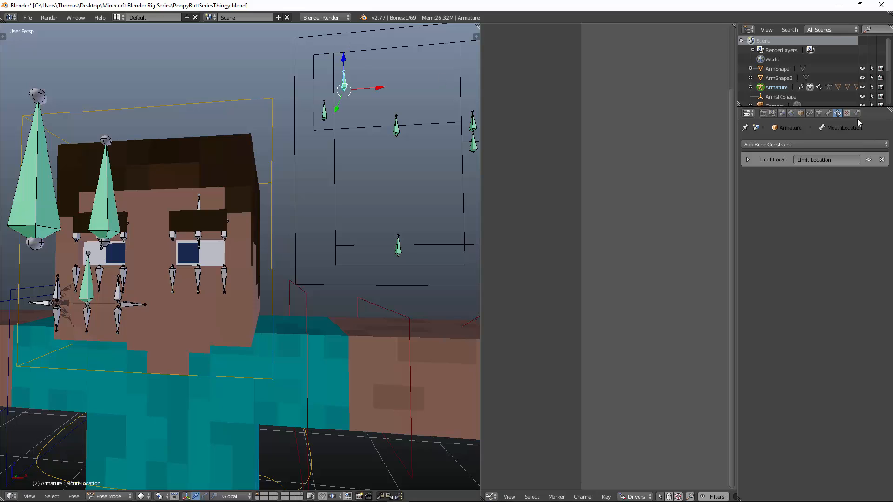
Step: Set MouthLocation's Limit Location constraint to a minimum Y of -0.15 and a maximum Y of 0.15
click(748, 160)
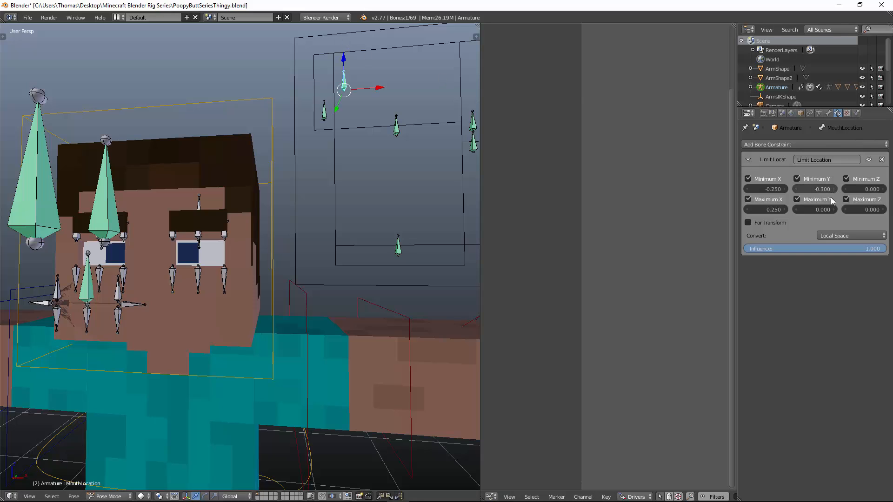
double_click(832, 211)
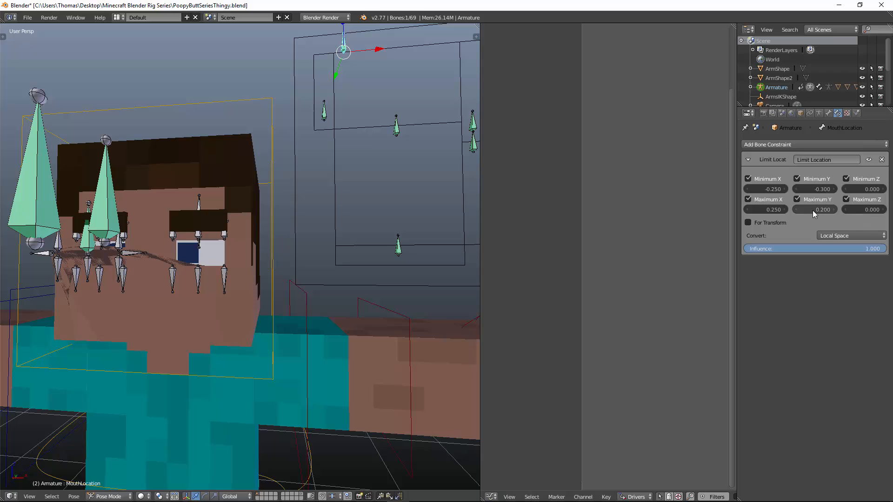
text(0.15)
key(Return)
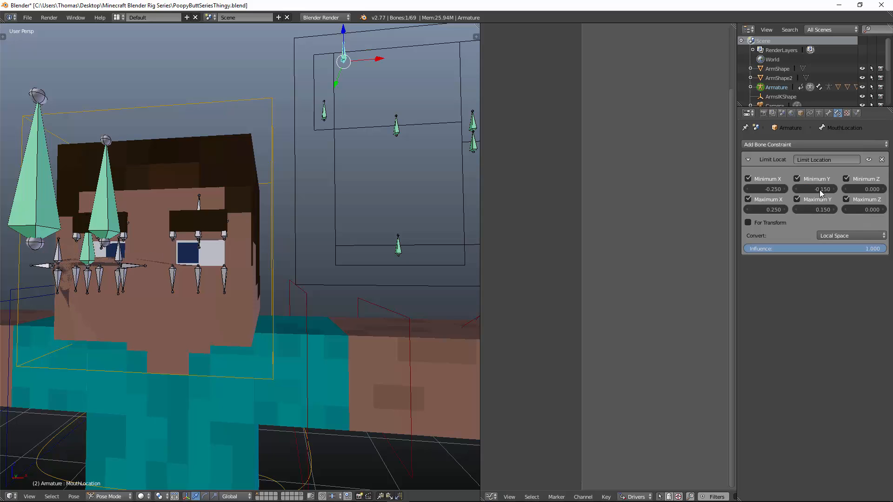
click(747, 159)
Step: Set the influence of MouthLocationPreset's Copy Location constraint to 0.5
middle_drag(170, 166, 185, 225)
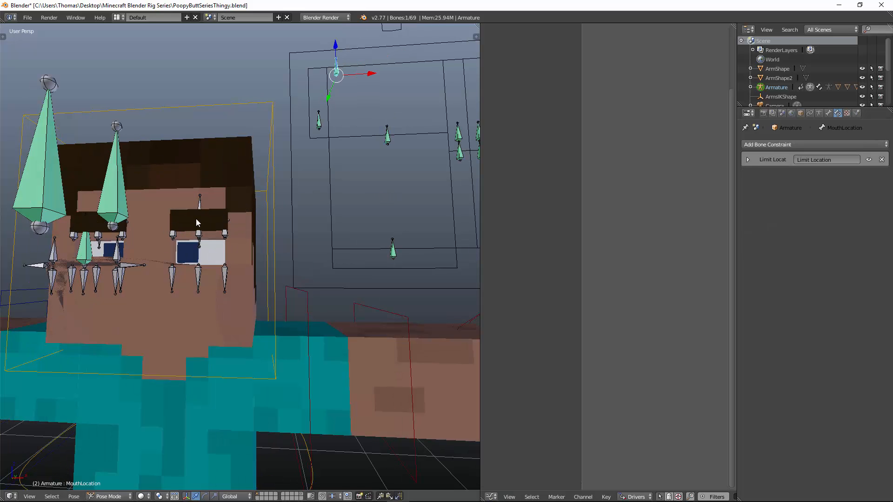
right_click(84, 255)
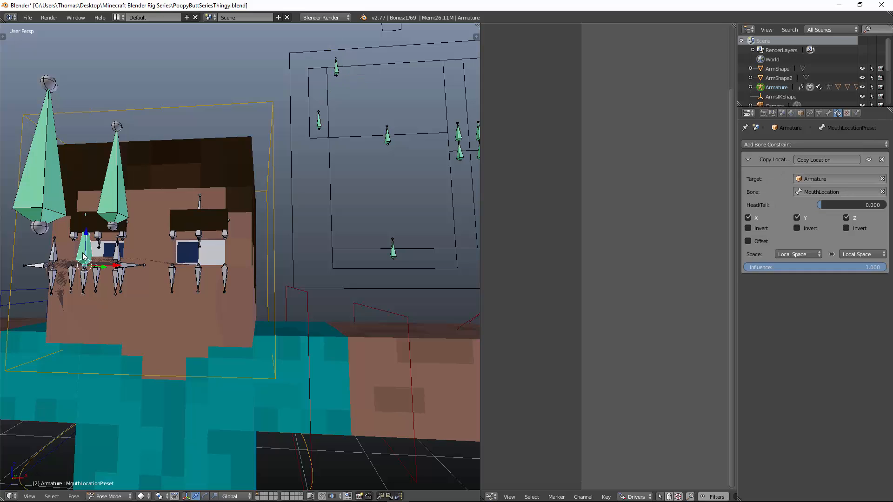
click(830, 265)
key(BackSpace)
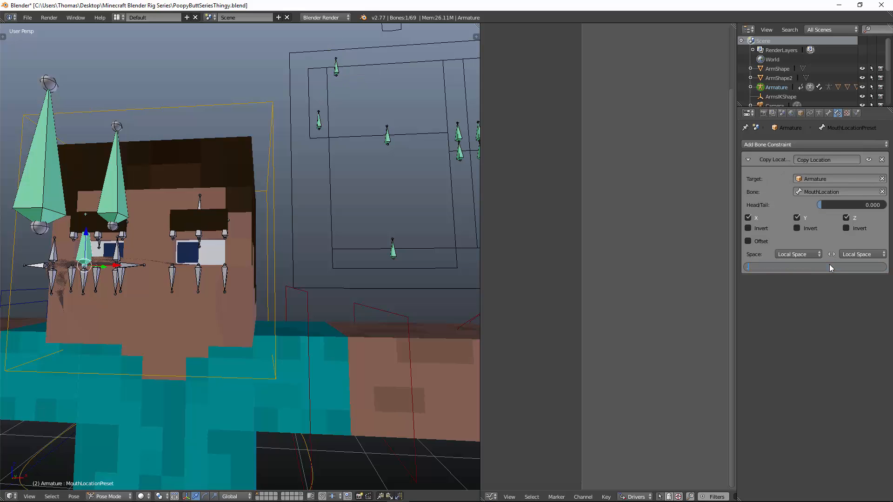
text(0.5)
key(Return)
Step: Set the influence of MouthLocationPreset's Copy Location constraint to 0.3
click(837, 269)
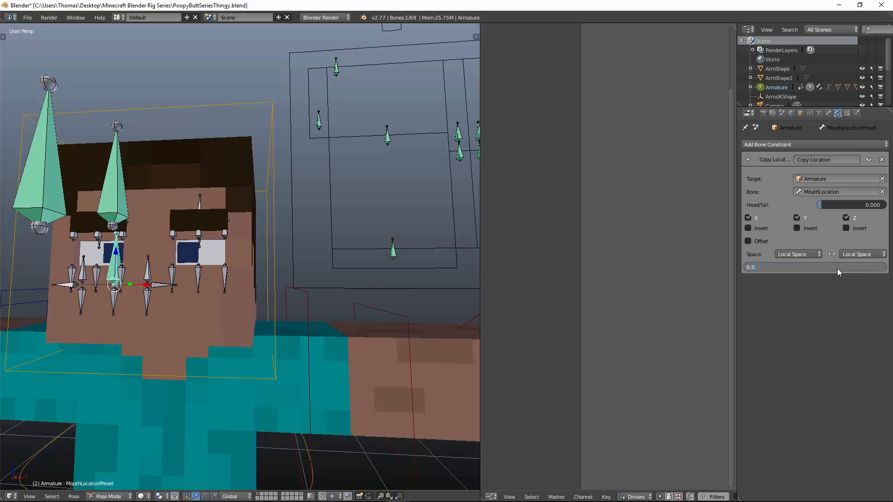
text(.3)
key(Return)
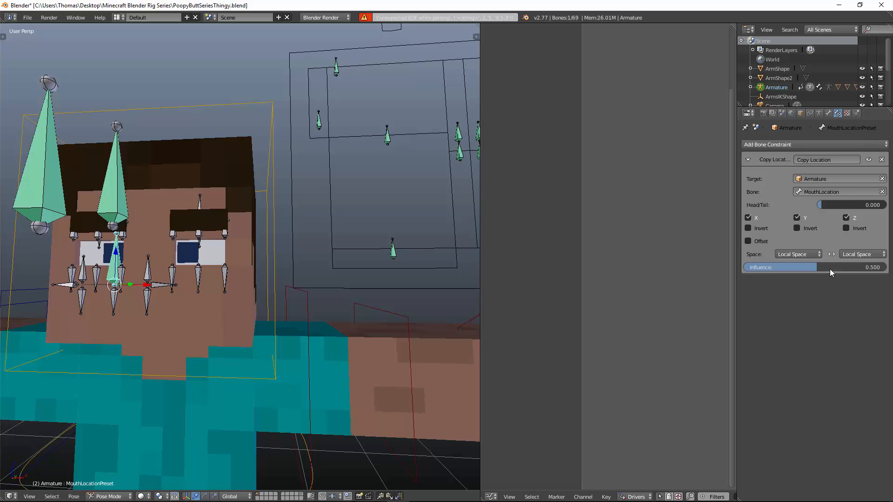
click(837, 267)
text(0.3)
key(Return)
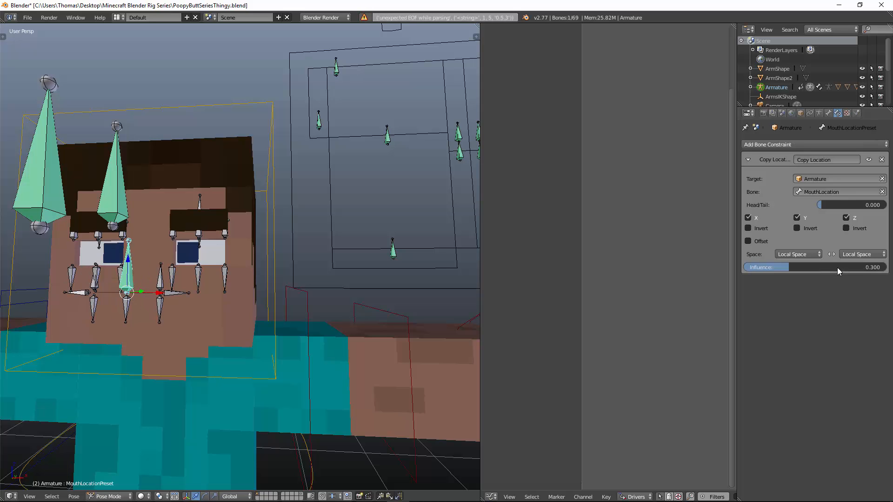
Step: Test the mouth's range by moving the MouthLocation bone across the face panel
middle_drag(281, 191, 311, 174)
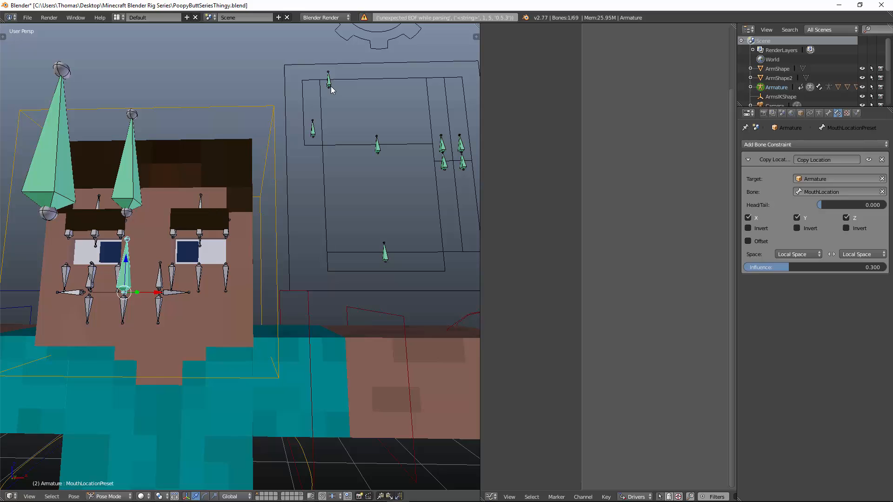
right_click(375, 100)
key(g)
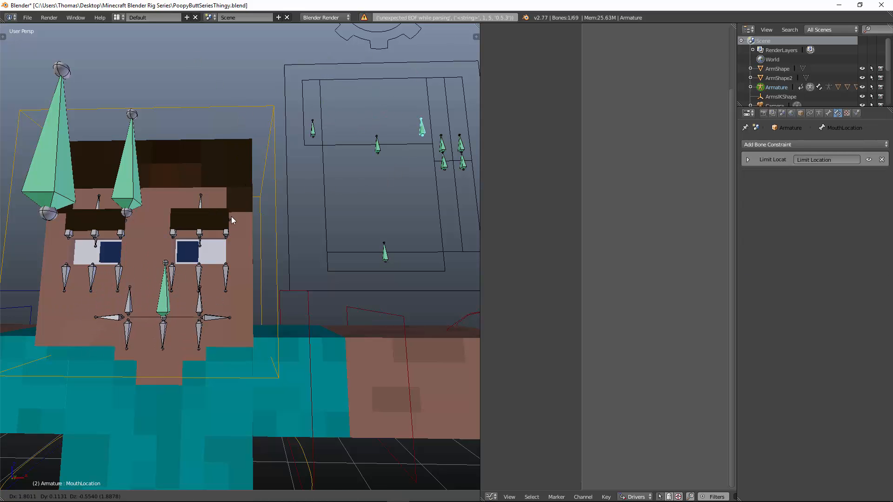
right_click(152, 271)
Step: Move the MouthLocationPreset bone to bone layer 11, which is hidden
right_click(145, 271)
shift+middle_drag(160, 224, 174, 205)
key(m)
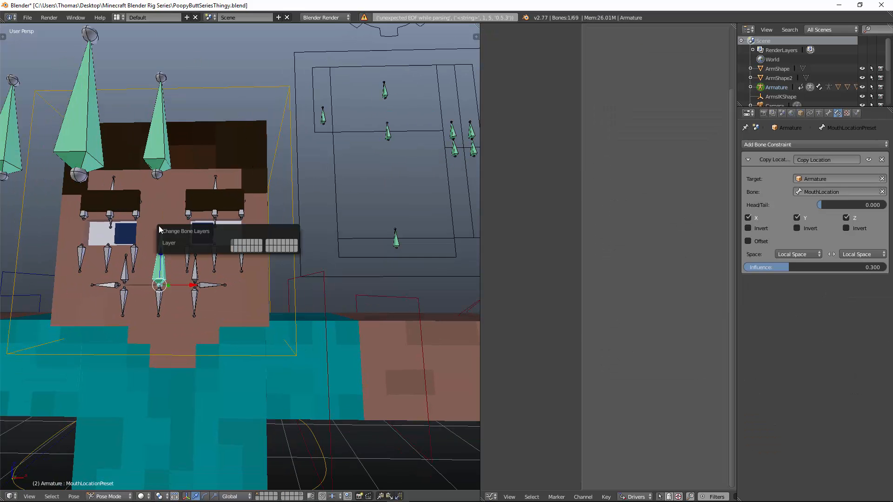
click(233, 250)
Step: Move the MouthLocation bone around to test that the mouth still follows, and cancel the move
right_click(387, 95)
key(g)
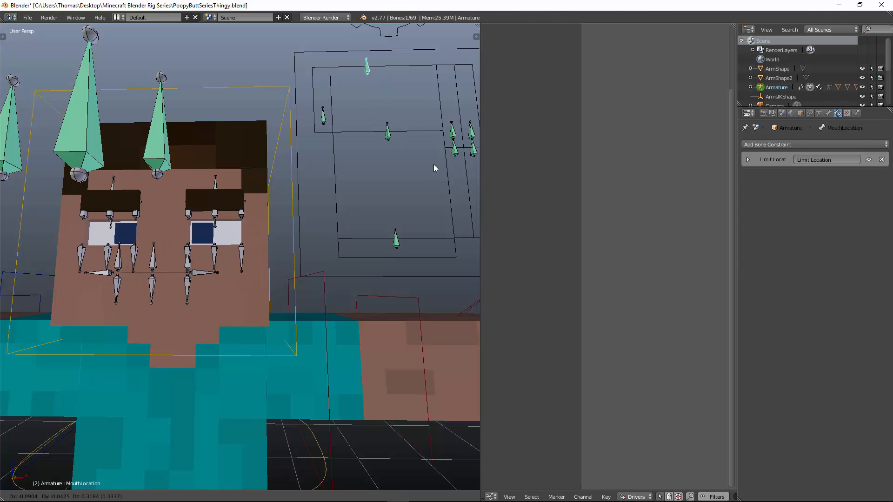
right_click(258, 155)
scroll(361, 186, down, 5)
middle_drag(360, 186, 326, 182)
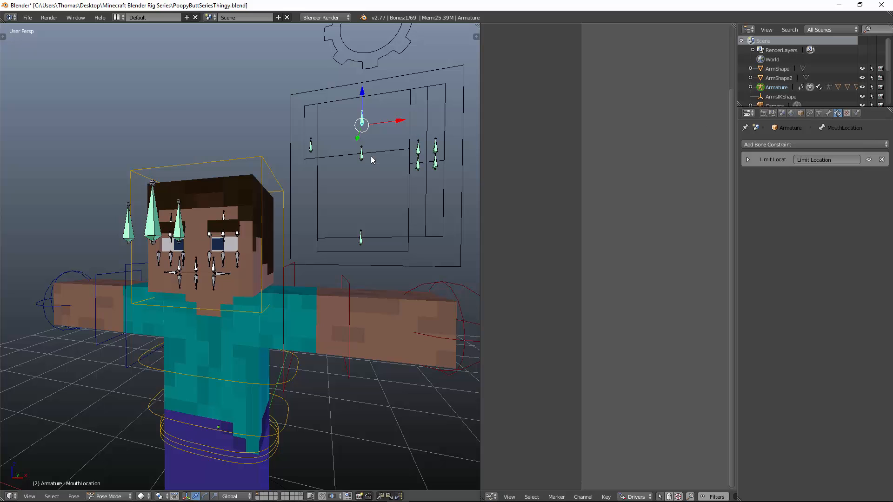
Step: Try a head rotation to check how the face panel relates to the Head bone, and cancel it
right_click(249, 157)
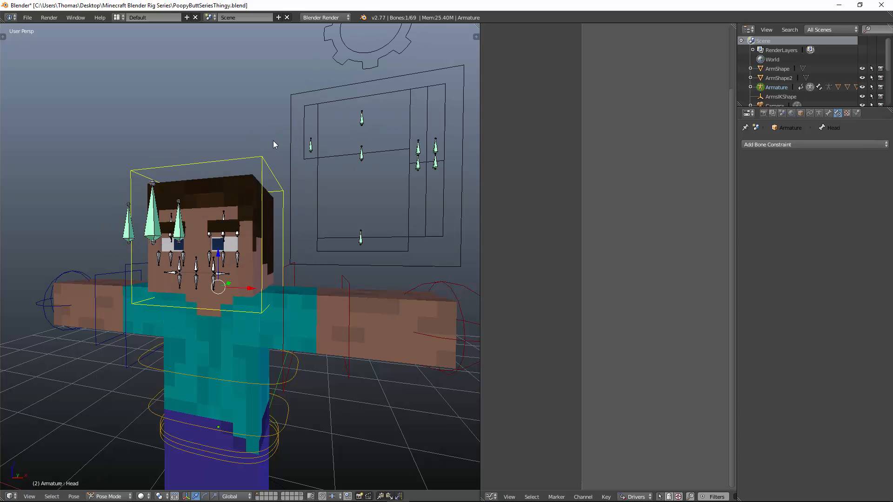
shift+right_click(303, 93)
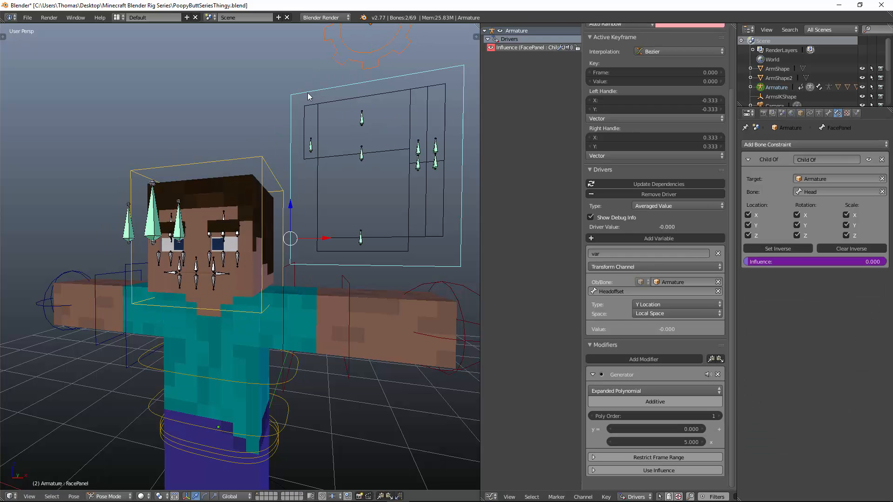
key(ctrl+p)
click(307, 93)
right_click(231, 157)
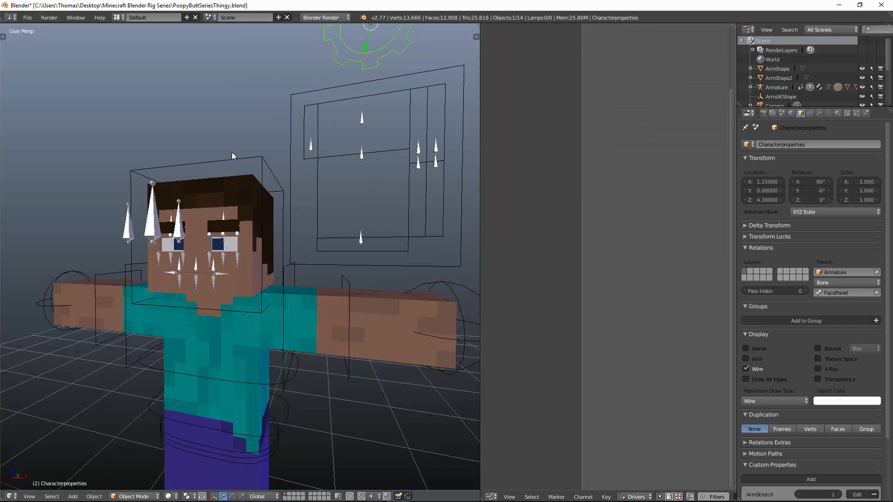
key(r)
key(Escape)
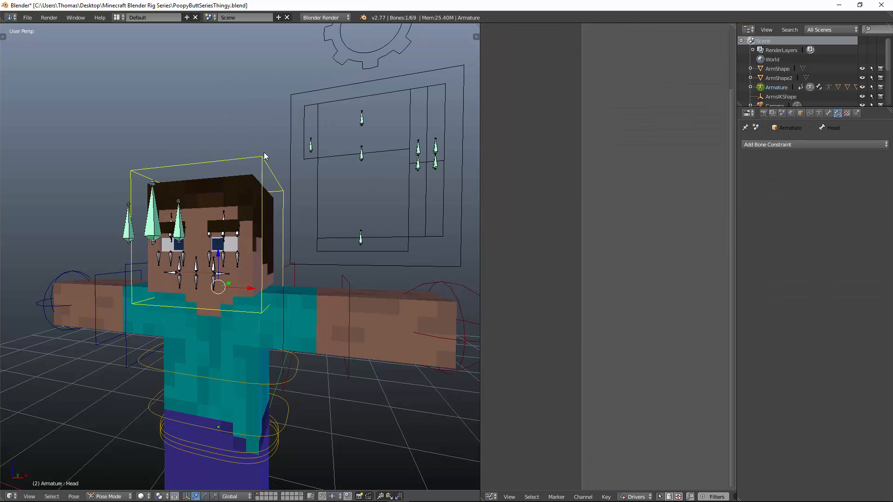
Step: Test rotating the Head bone with the Headoffset slider raised, and return both to their rest positions
right_click(311, 150)
right_click(246, 166)
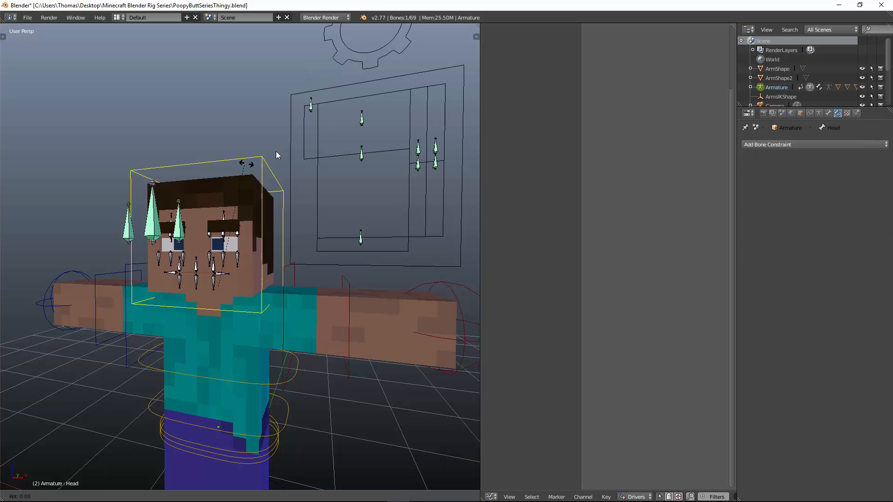
key(r)
key(r)
key(Escape)
right_click(315, 146)
scroll(314, 147, down, 3)
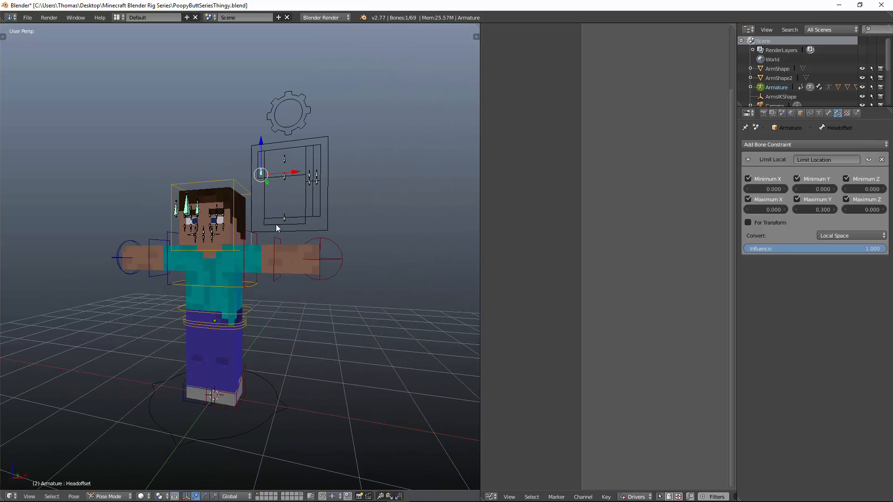
Step: Add a plane at the scene origin and name it ButtonShae
key(shift+a)
click(300, 226)
middle_drag(295, 207, 329, 220)
key(n)
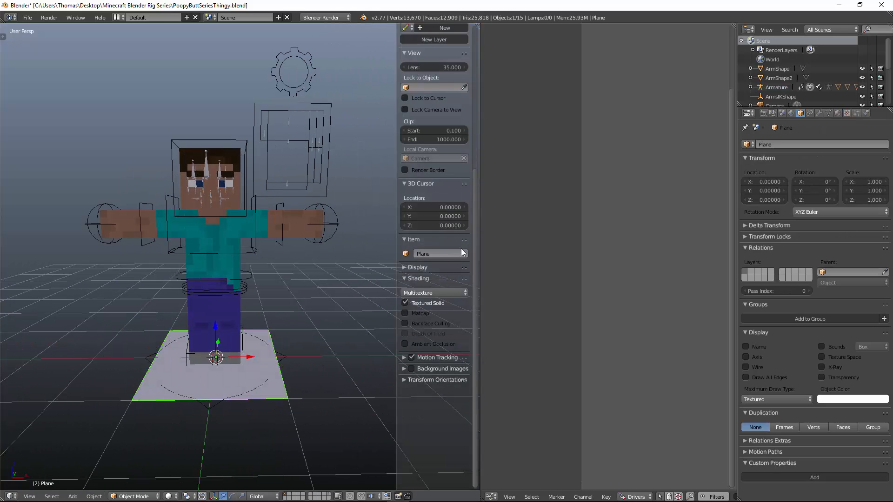
double_click(453, 256)
text(ButtonShae)
key(Return)
key(n)
Step: Rotate the plane 90° about the X axis so it stands upright
key(r)
key(x)
key(9)
key(0)
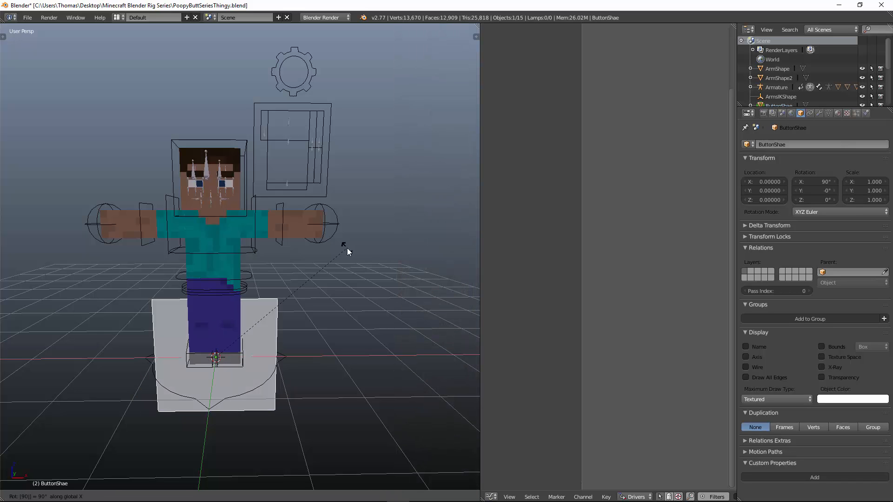
key(Return)
Step: Correct the plane's name to ButtonShape
key(n)
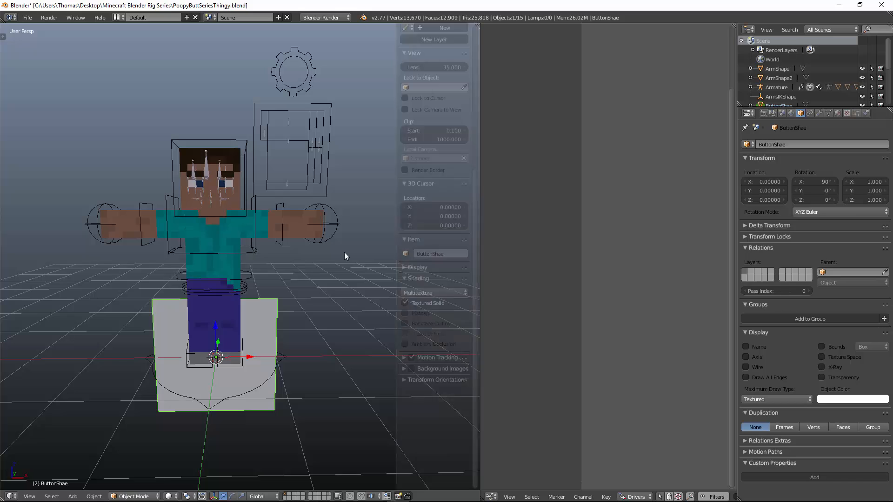
click(462, 253)
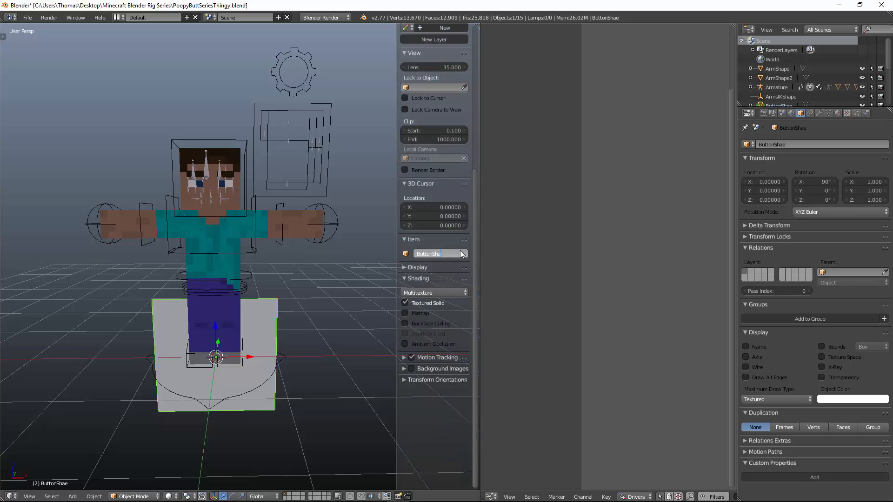
text(pe)
key(Return)
key(n)
Step: Move the ButtonShape plane beside the head in front view, to X -1.1 and Z 3.6
key(KP_1)
key(z)
key(g)
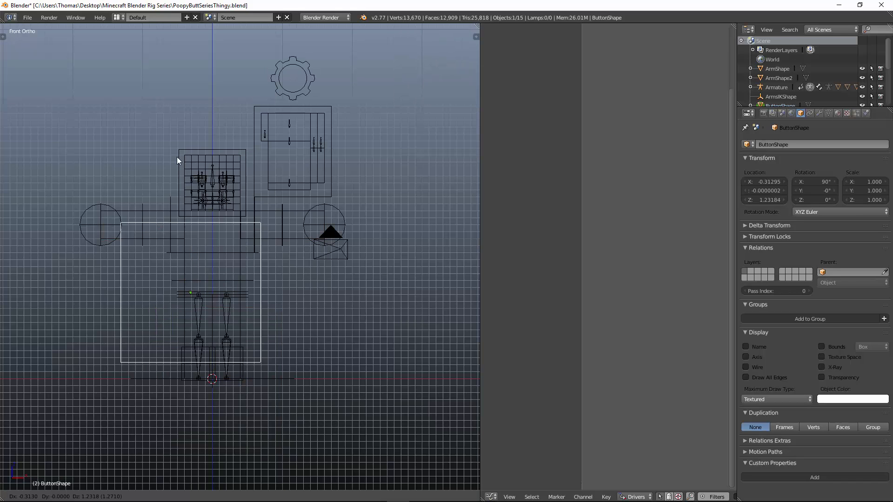
ctrl+click(130, 114)
shift+middle_drag(165, 120, 207, 200)
key(z)
key(KP_5)
scroll(311, 182, up, 4)
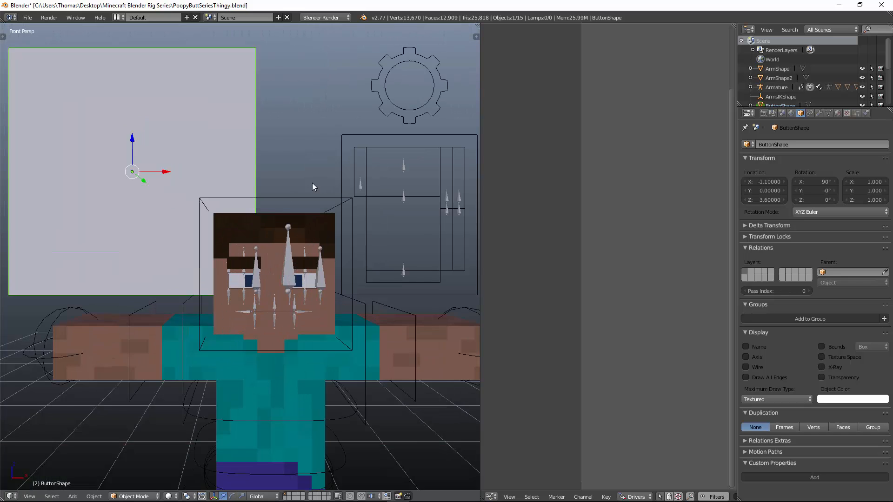
Step: Assign ButtonShape as the Headoffset bone's custom shape and display it as wireframe
right_click(347, 187)
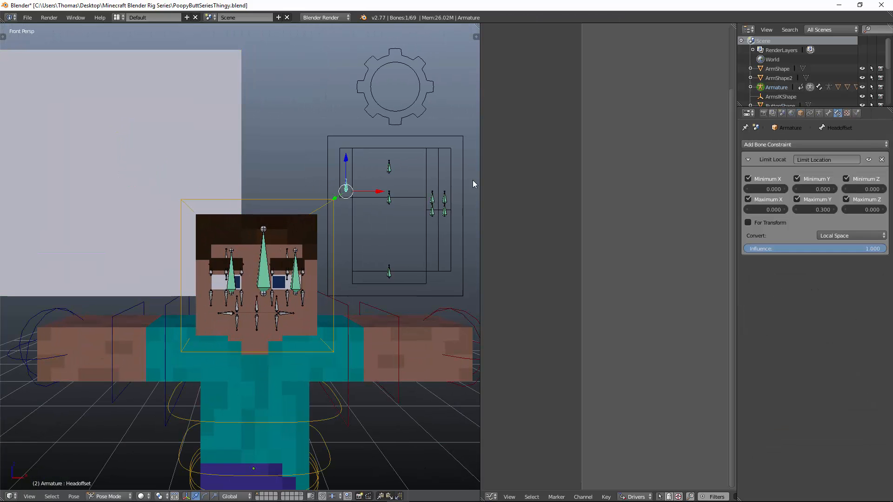
click(747, 162)
click(828, 113)
click(832, 358)
text(b)
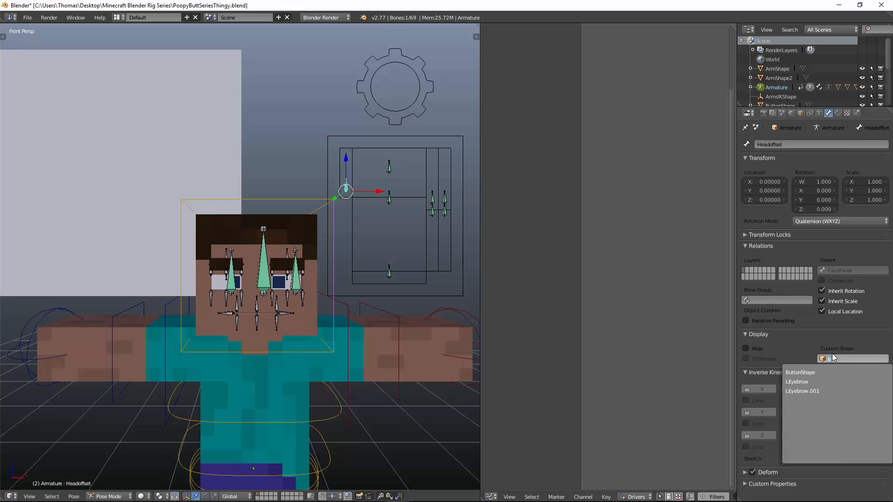
text(u)
key(Return)
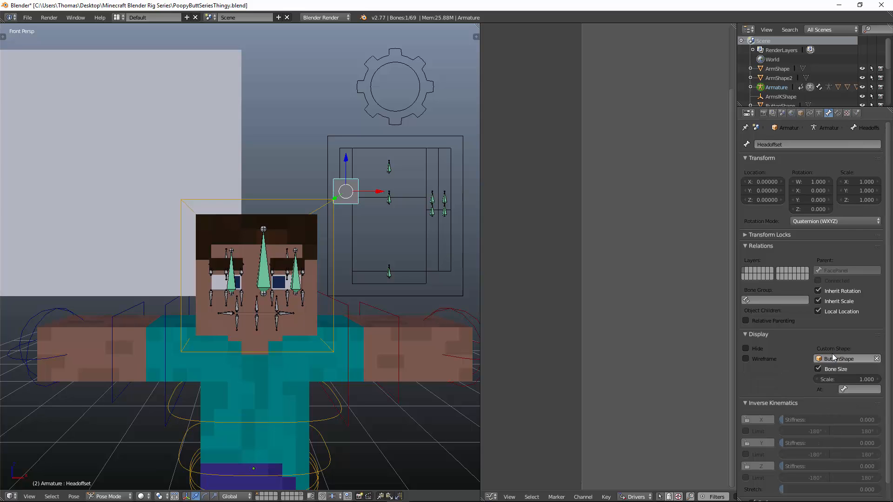
click(746, 359)
Step: Scale down the ButtonShape mesh in Edit Mode so the Headoffset button fits its slot in the face panel
right_click(152, 104)
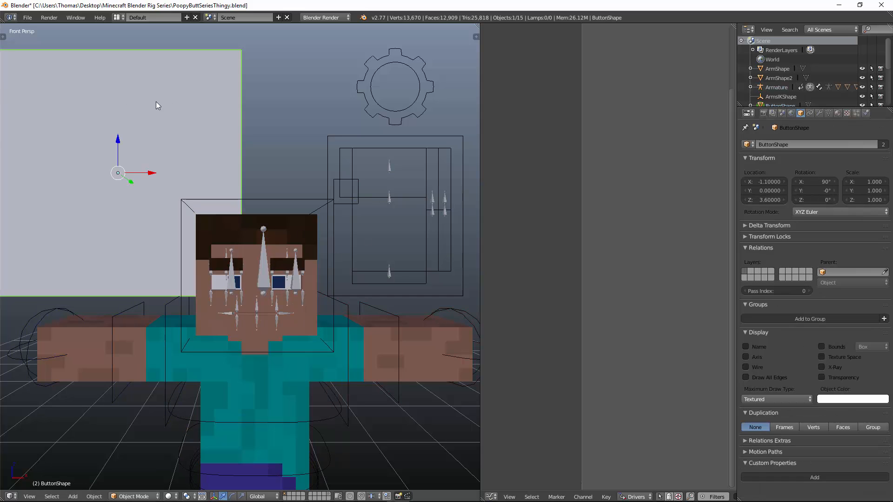
key(Tab)
key(z)
key(KP_5)
scroll(246, 70, up, 2)
shift+middle_drag(333, 46, 280, 96)
scroll(225, 138, down, 3)
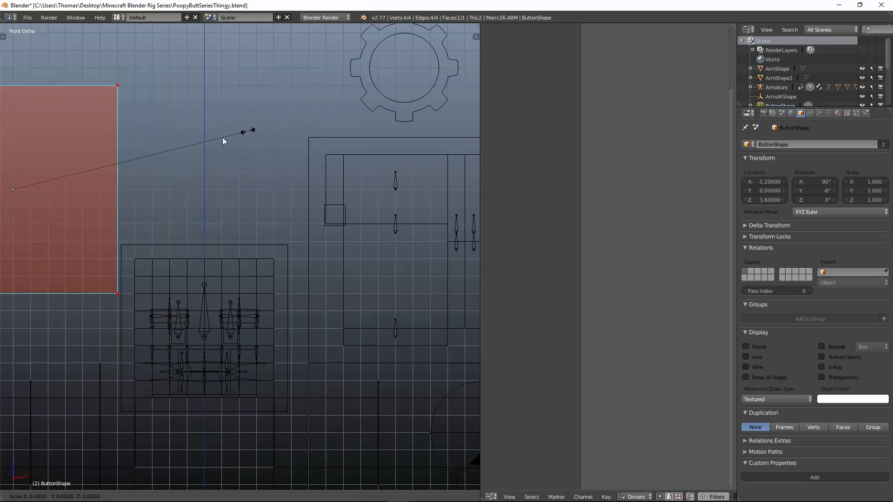
key(Tab)
key(KP_5)
key(z)
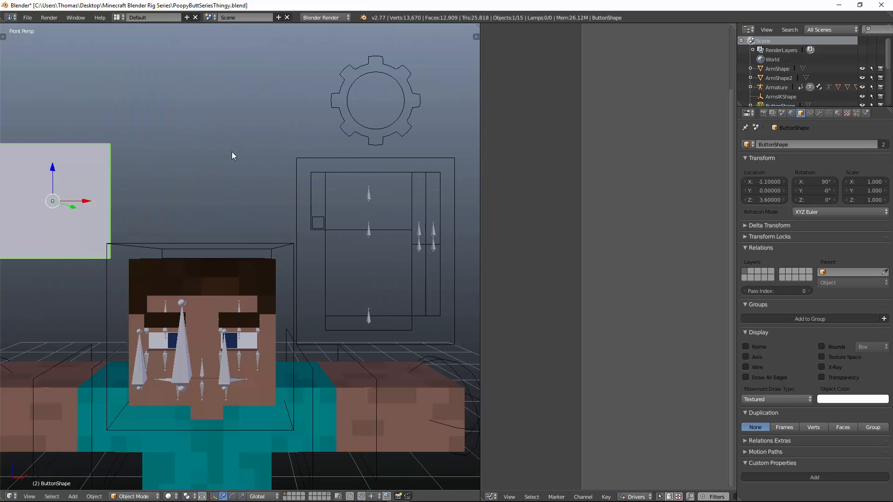
Step: Assign ButtonShape as the MouthLocation bone's custom shape and display it as wireframe
right_click(382, 200)
click(832, 358)
text(b)
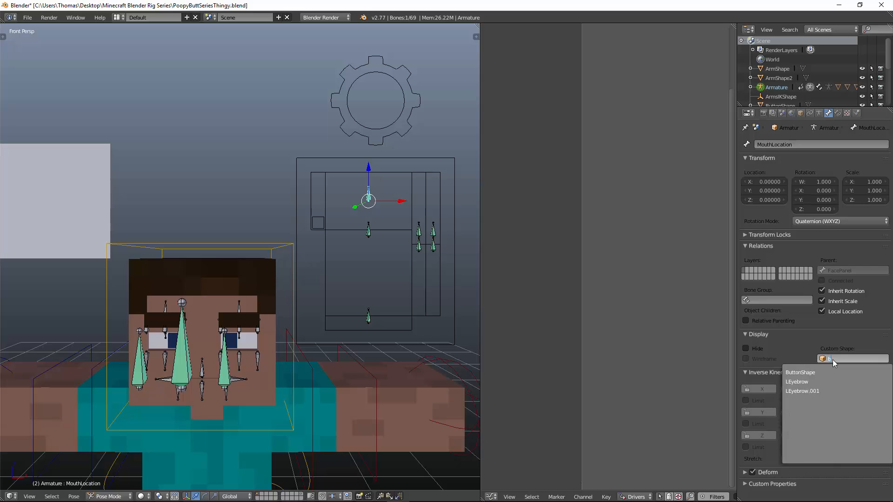
text(u)
key(Return)
click(782, 359)
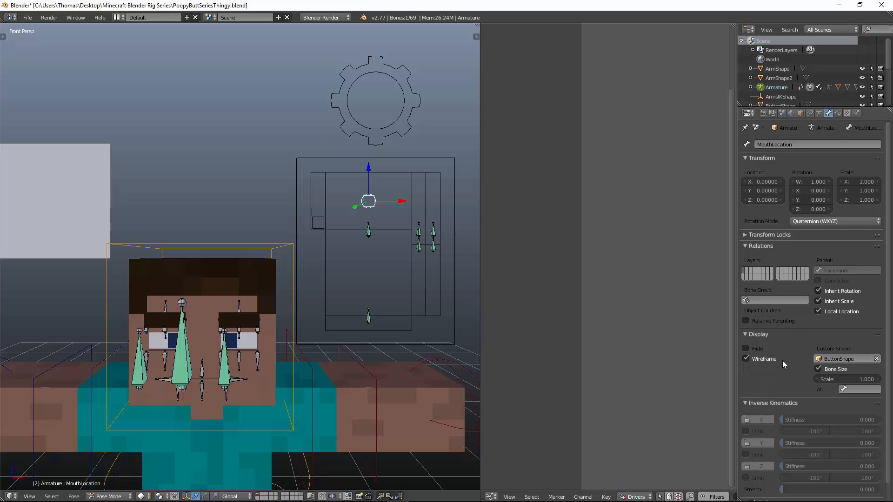
Step: Assign ButtonShape as the MouthControl bone's custom shape and display it as wireframe
right_click(372, 234)
click(836, 361)
text(b)
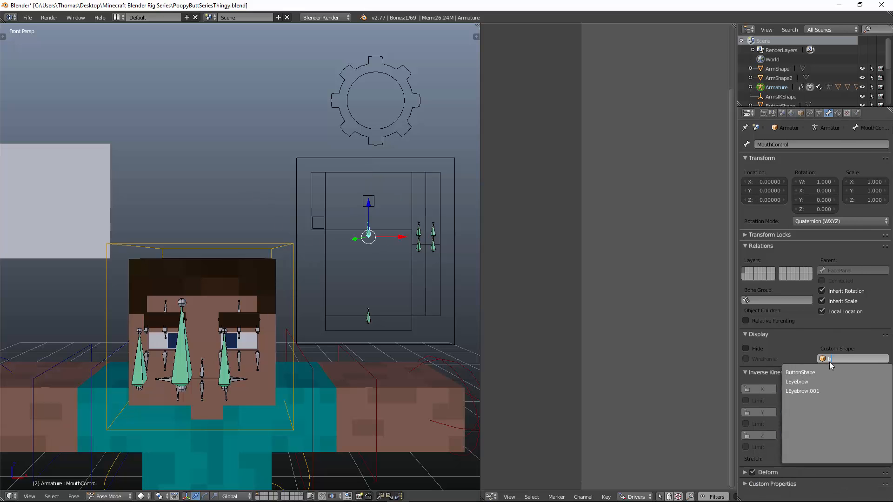
text(ut)
key(Return)
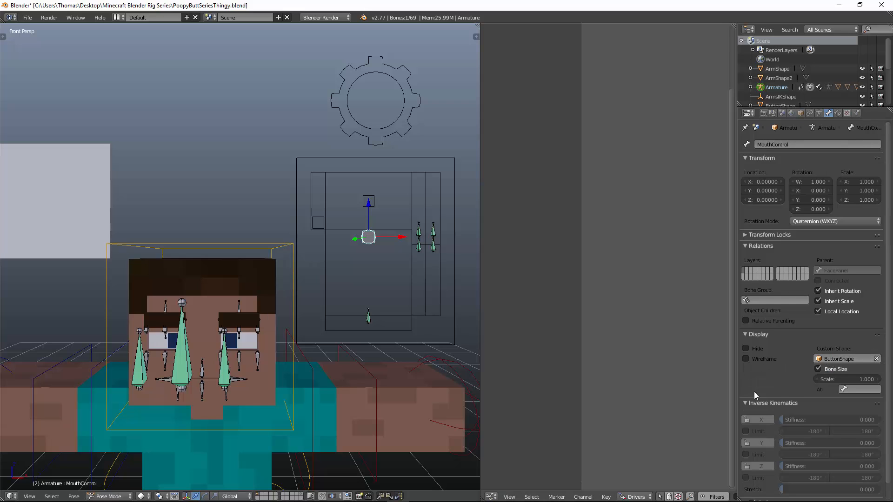
click(745, 358)
Step: Assign ButtonShape as the ChinRotate bone's custom shape and display it as wireframe
right_click(369, 319)
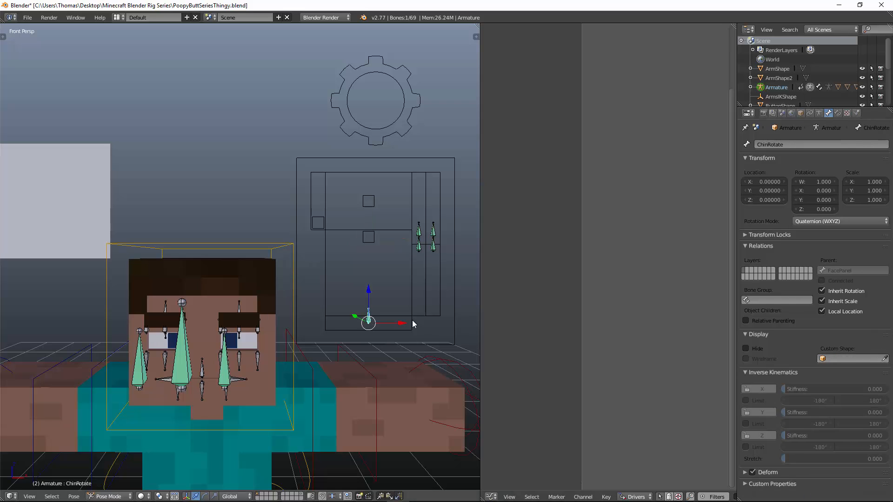
click(840, 359)
text(bu)
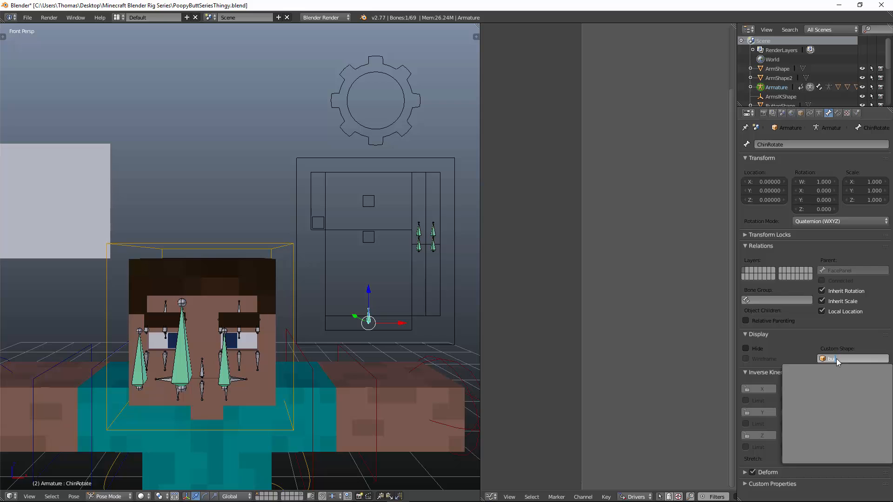
click(820, 372)
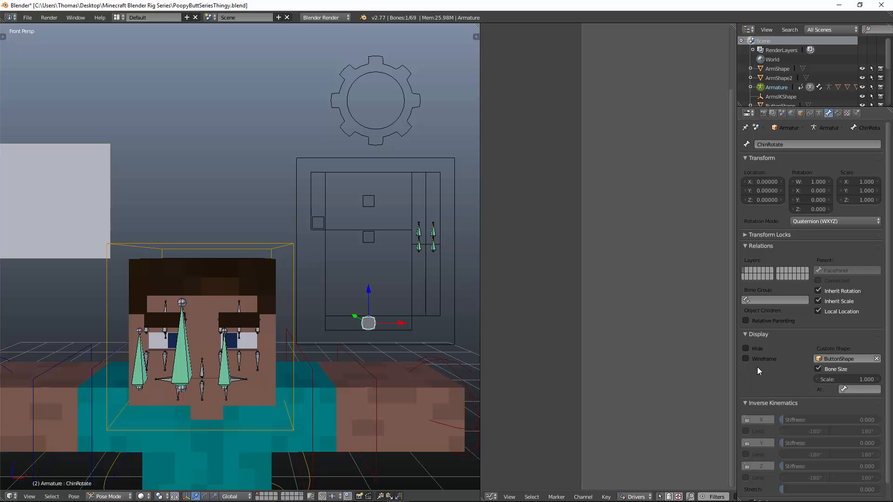
click(765, 359)
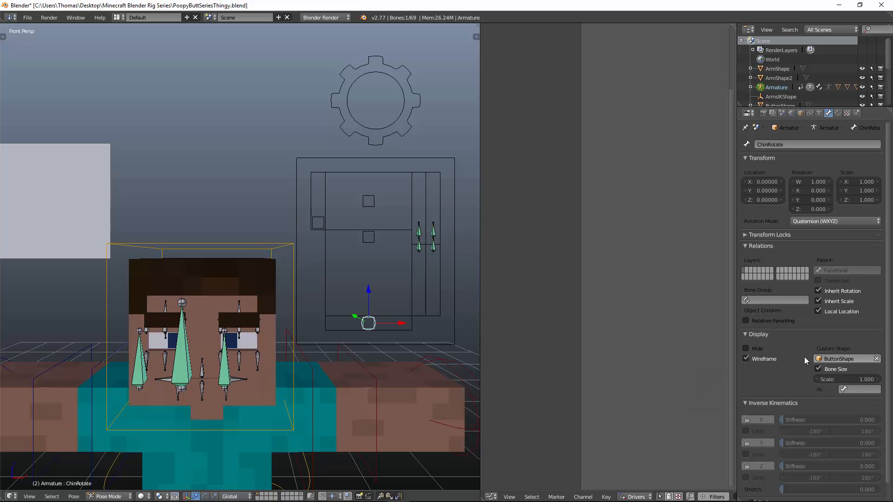
Step: Give the Dimples and Thingy bones the ButtonShape custom shape, displayed as wireframe
right_click(420, 245)
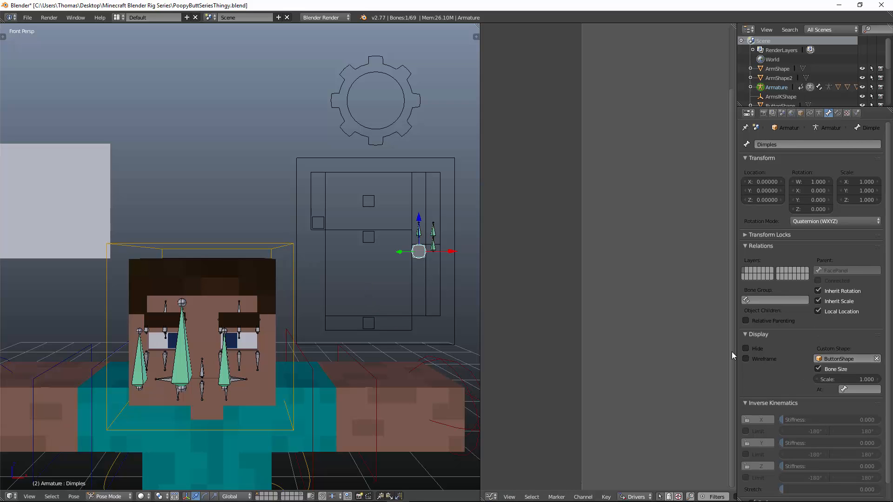
right_click(434, 235)
text(ButtonShape)
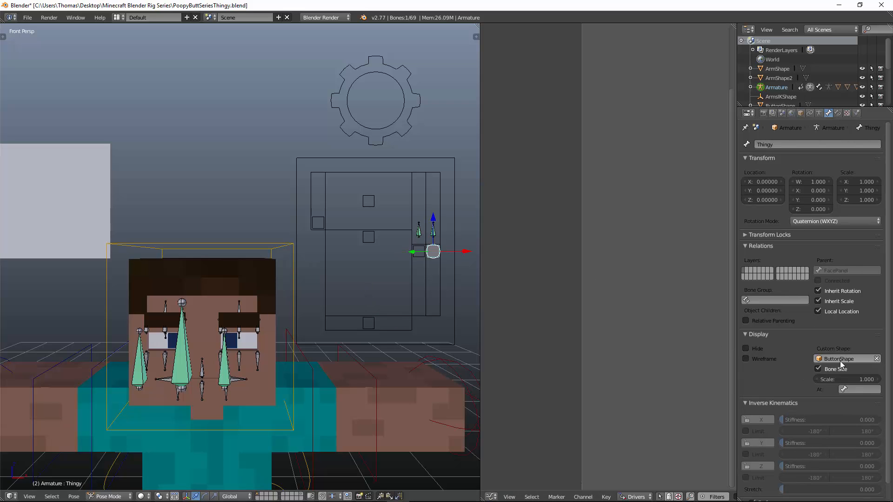
click(749, 358)
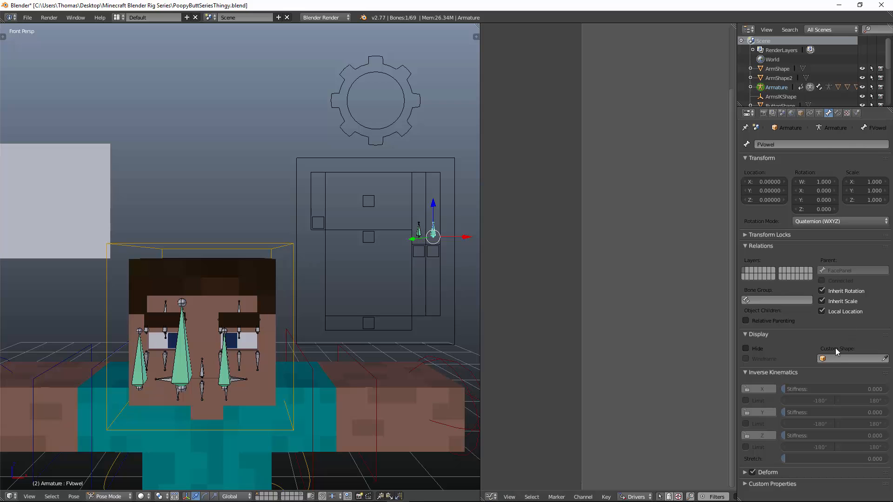
Step: Give the FVowel and MVowel bones the ButtonShape custom shape, displayed as wireframe
text(ButtonShape)
right_click(418, 230)
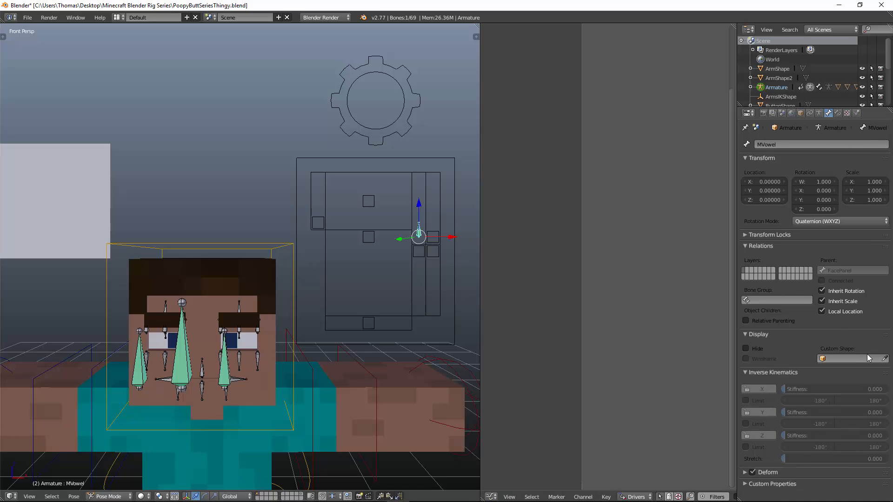
text(ButtonShape)
Step: Move the white ButtonShape plane object beside the character's head to layer 10
key(ctrl+Tab)
middle_drag(225, 235, 132, 230)
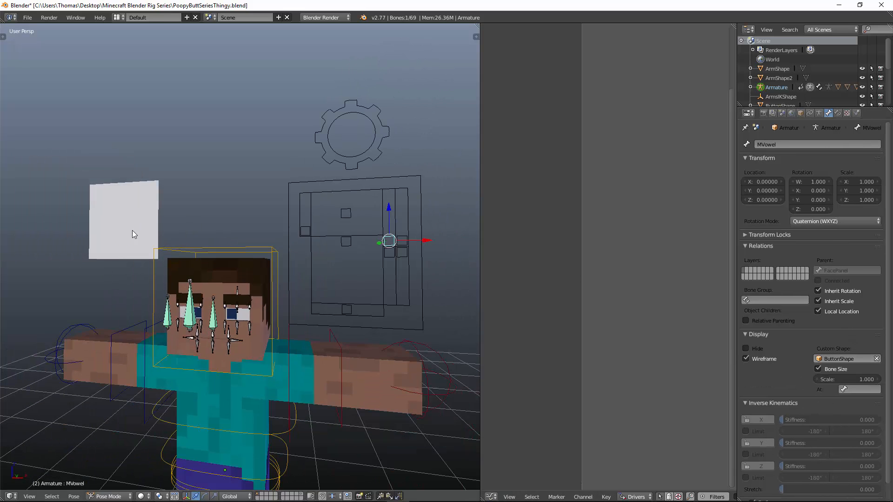
right_click(132, 230)
key(m)
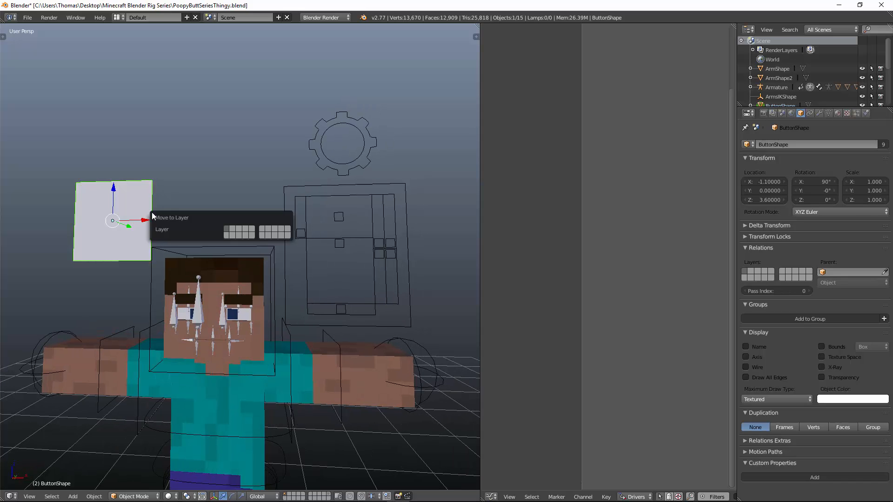
key(0)
scroll(125, 213, down, 1)
right_click(242, 243)
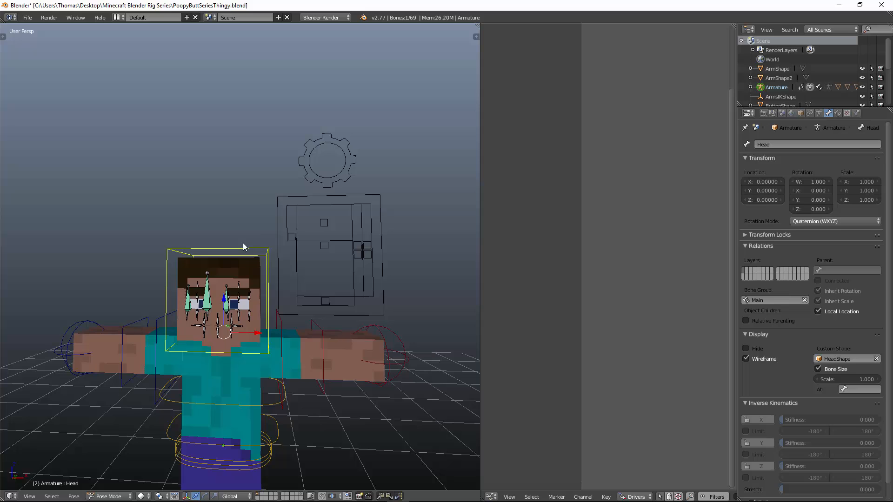
middle_drag(242, 243, 275, 222)
scroll(279, 200, up, 5)
scroll(355, 218, down, 5)
mouse_move(500, 490)
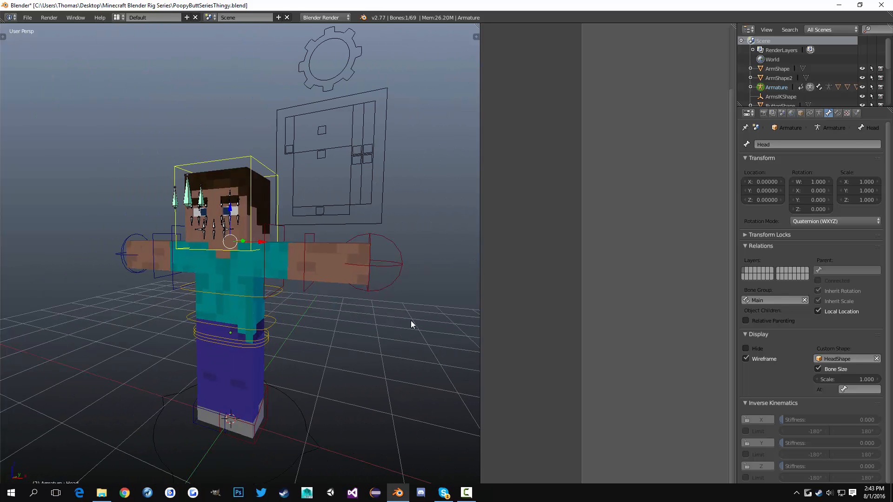
Step: Add a cube mesh at the 3D cursor with the scene shown as wireframe from the front
middle_drag(411, 319, 342, 210)
key(KP_1)
key(z)
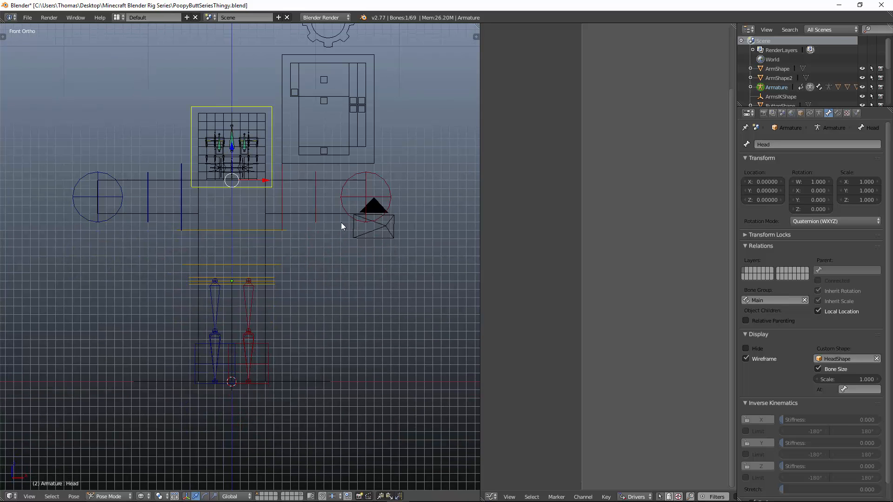
key(shift+a)
mouse_move(344, 223)
click(368, 234)
Step: Rename the new cube object as TopTeeth
key(n)
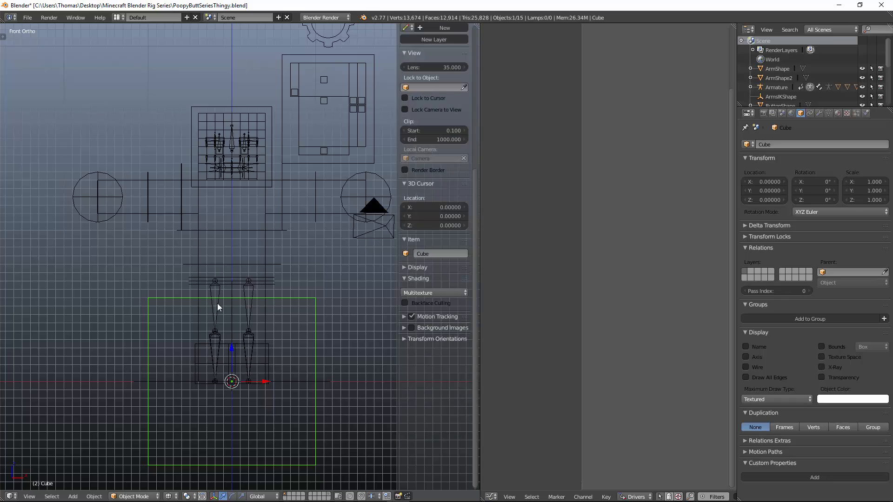
click(446, 253)
text(TopTeeth)
key(Return)
key(n)
Step: Create a material named Teeth on the TopTeeth cube with diffuse intensity 1.000 and specular intensity 0.000
key(Tab)
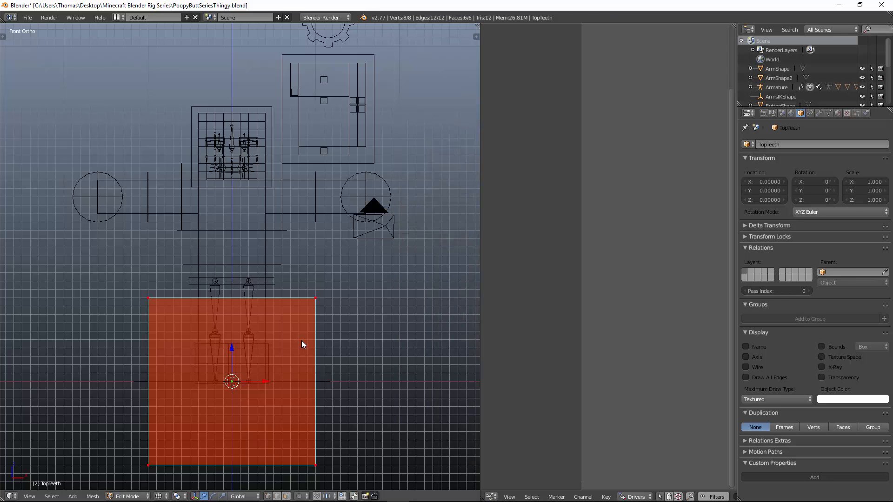
key(Tab)
key(alt+z)
click(837, 113)
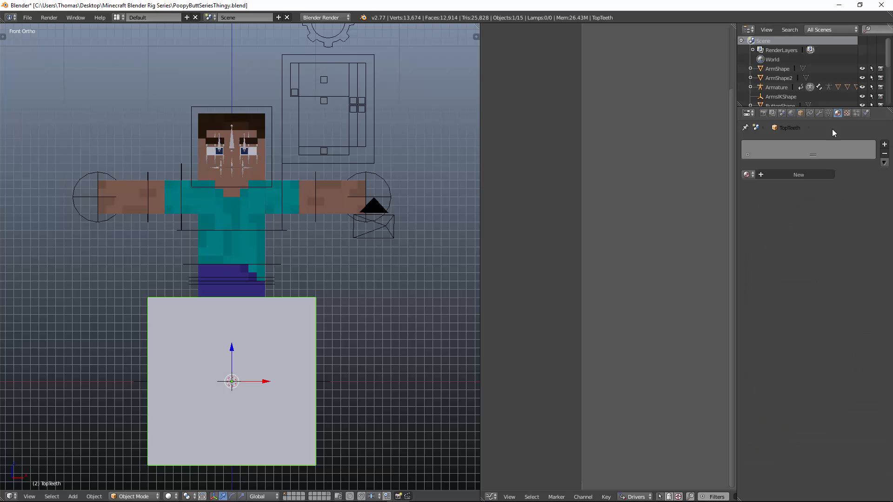
click(789, 176)
double_click(788, 176)
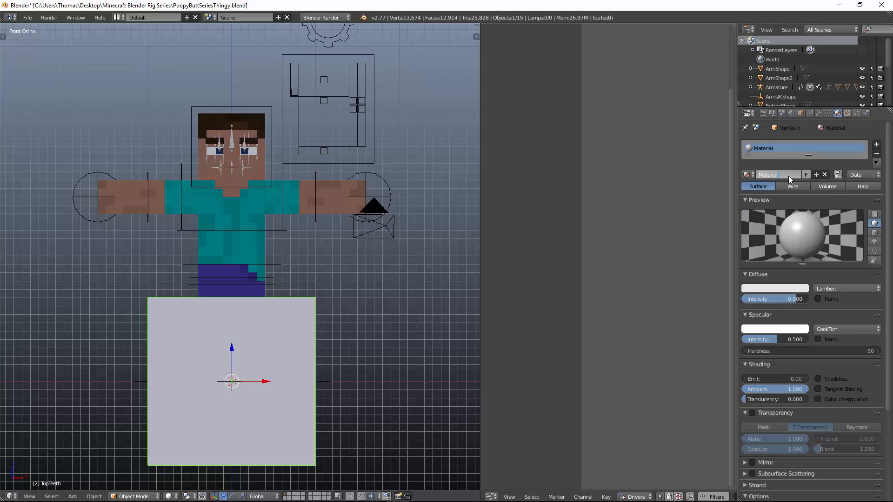
text(Teeth\)
key(Return)
drag(794, 300, 818, 299)
key(BackSpace)
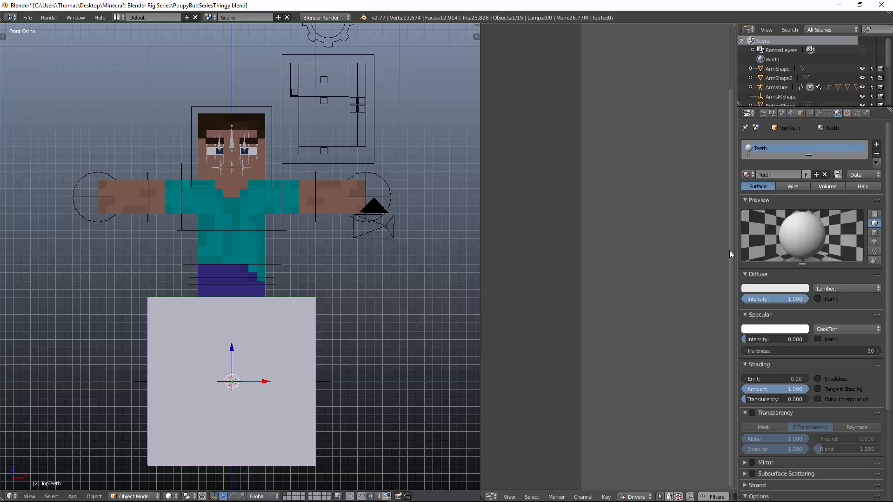
Step: Add a second material named Gum to the cube with a salmon-pink diffuse colour, diffuse intensity 1.000 and specular intensity 0.000
click(876, 146)
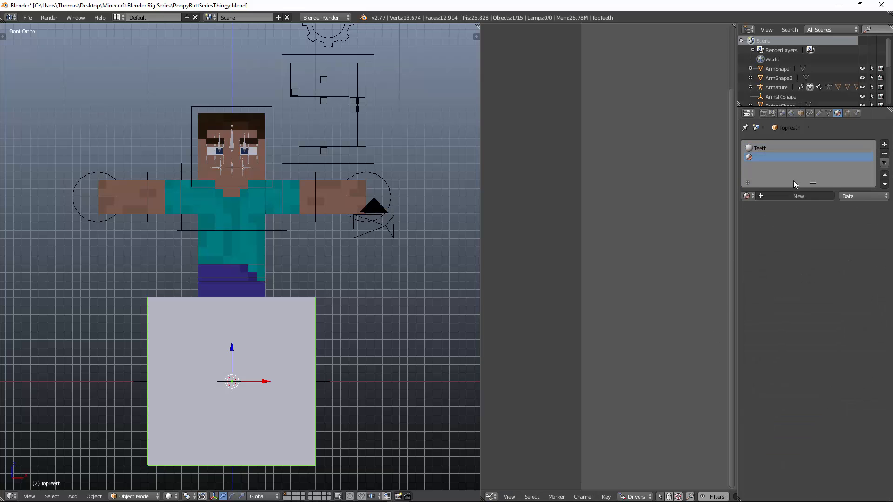
click(795, 196)
text(Gum)
key(Return)
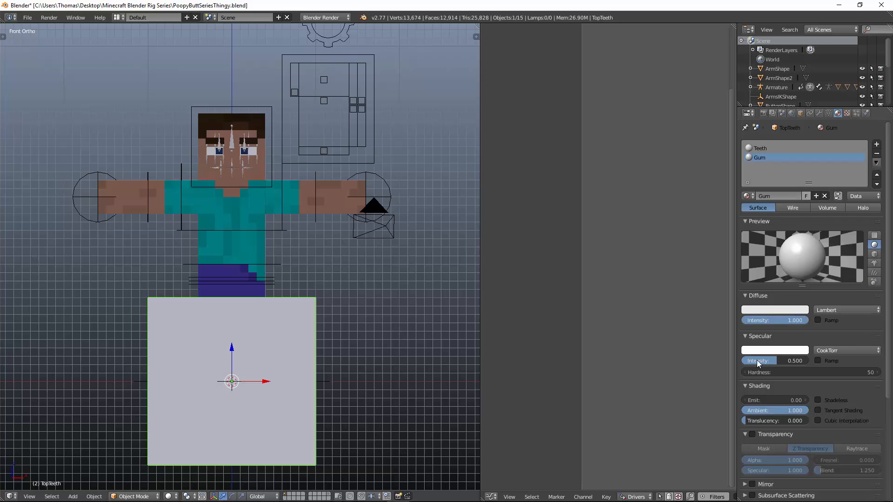
key(BackSpace)
click(788, 308)
drag(765, 223, 759, 231)
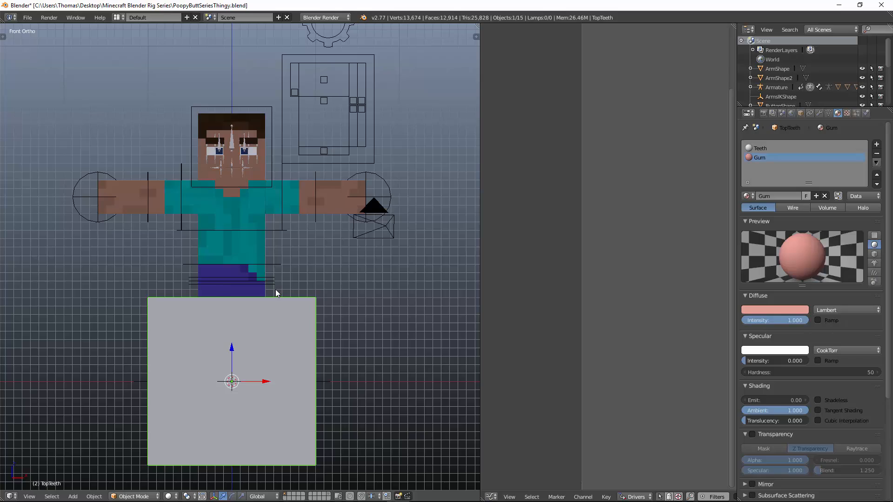
Step: Nudge the TopTeeth cube slightly off the 3D cursor in the front wireframe view
key(z)
key(KP_Decimal)
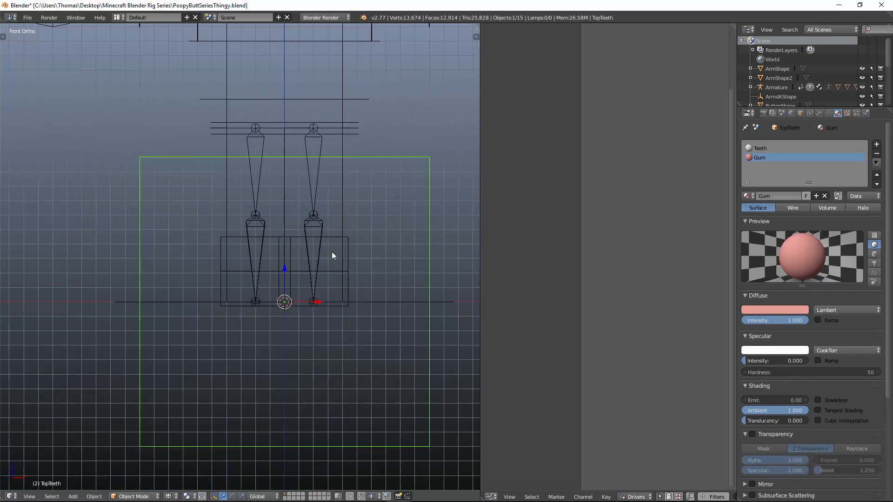
scroll(286, 235, down, 7)
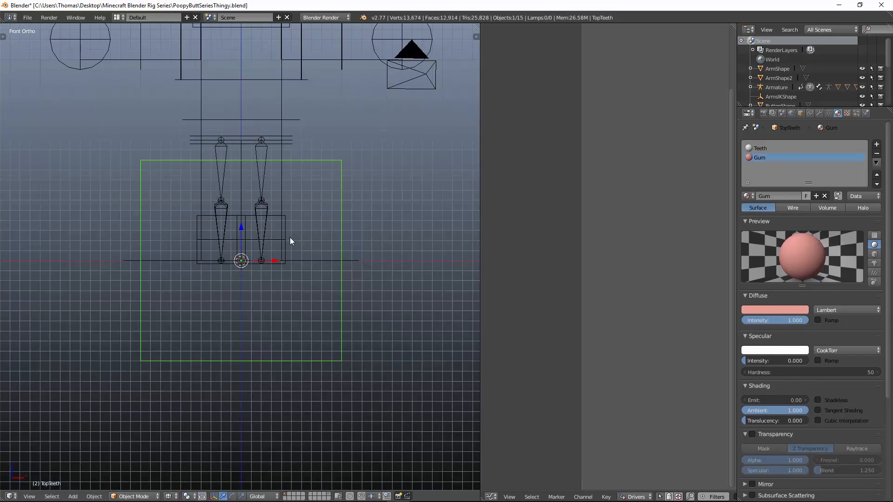
scroll(292, 241, up, 9)
key(g)
click(308, 264)
key(g)
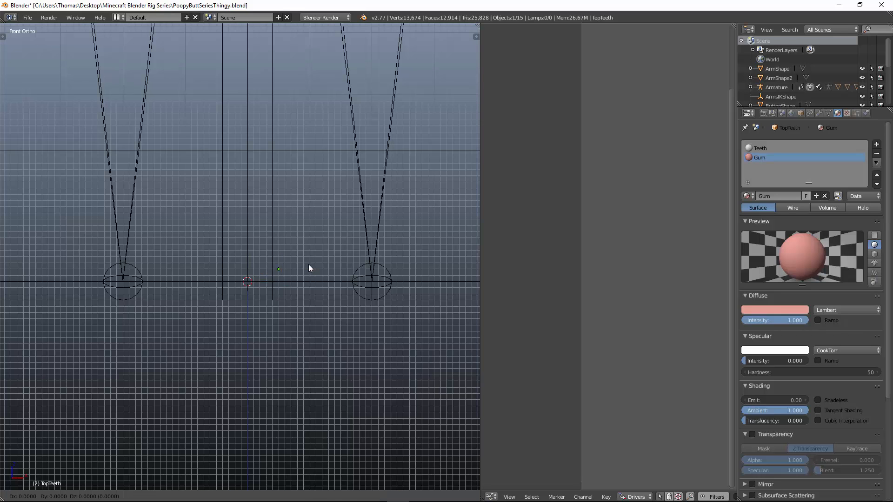
click(308, 264)
Step: Scale all of the TopTeeth mesh down uniformly in Edit Mode to about 0.14 of its size
scroll(325, 228, down, 4)
key(Tab)
key(s)
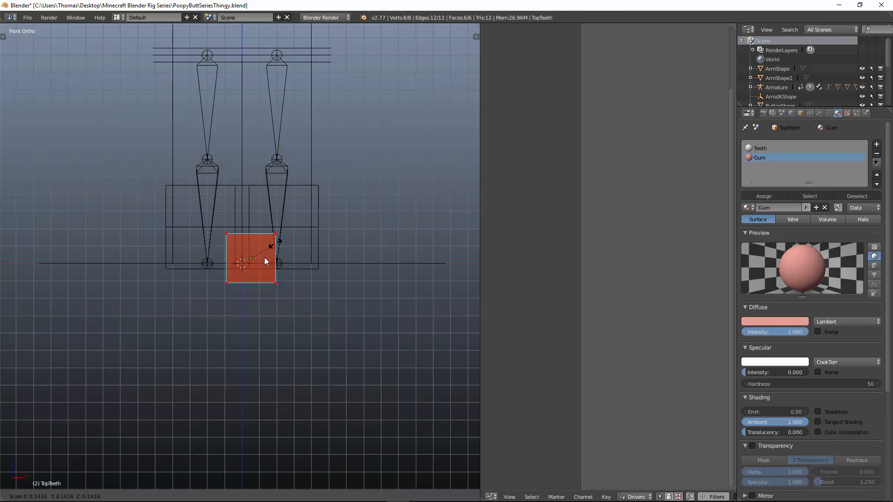
click(268, 257)
scroll(312, 236, up, 5)
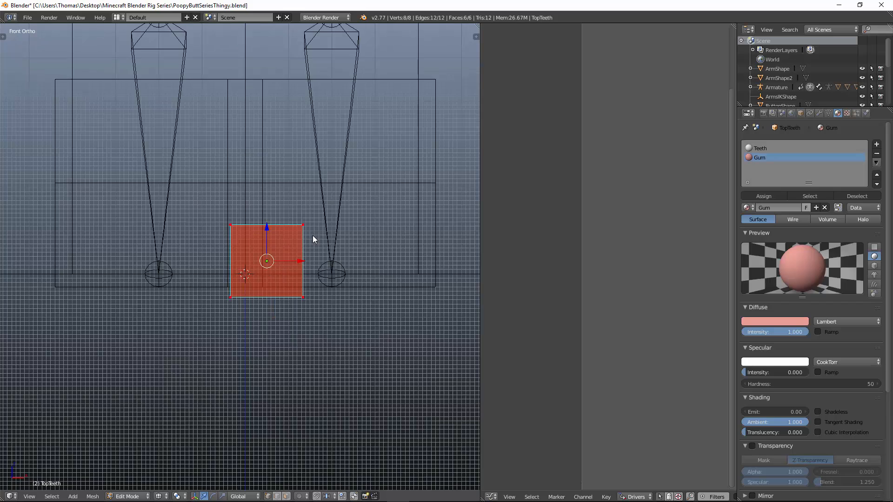
scroll(313, 236, down, 2)
key(Tab)
Step: Move the small TopTeeth cube just below the character's feet
scroll(313, 235, down, 2)
key(g)
click(278, 266)
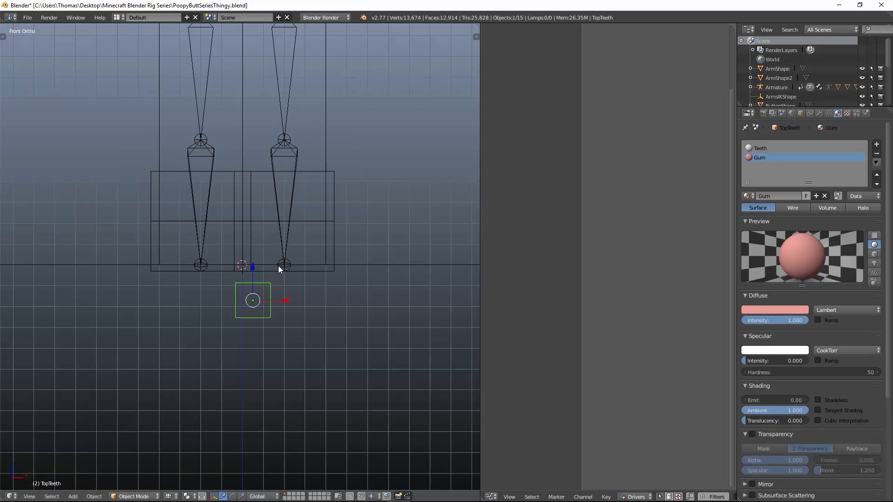
scroll(317, 275, up, 5)
scroll(321, 267, down, 6)
Step: Shrink the TopTeeth mesh to one grid square as seen from the front and set its origin to the center of mass
key(Tab)
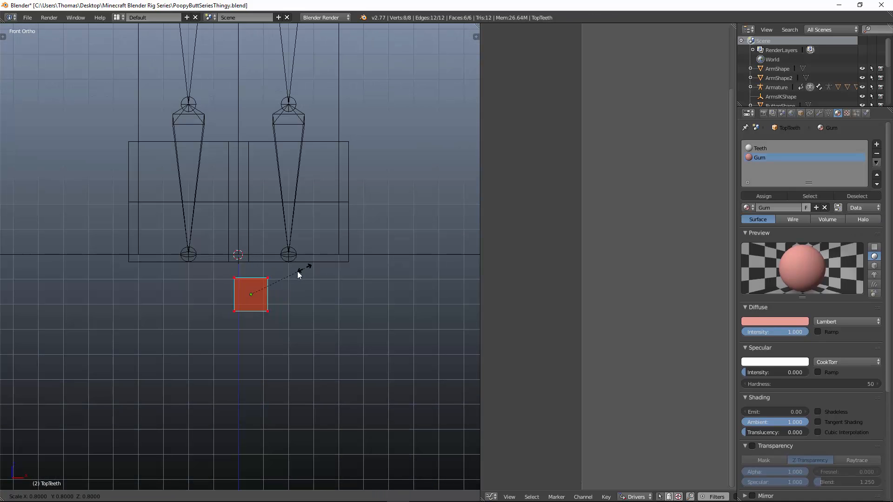
key(Tab)
key(t)
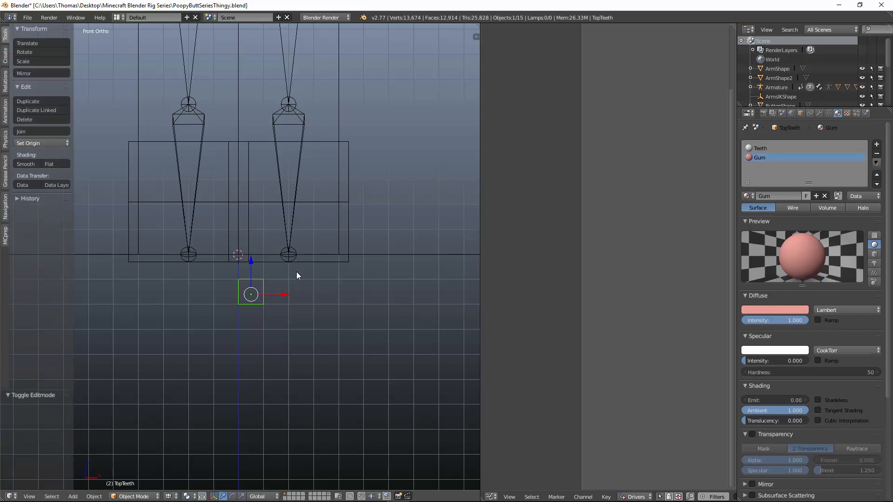
click(54, 143)
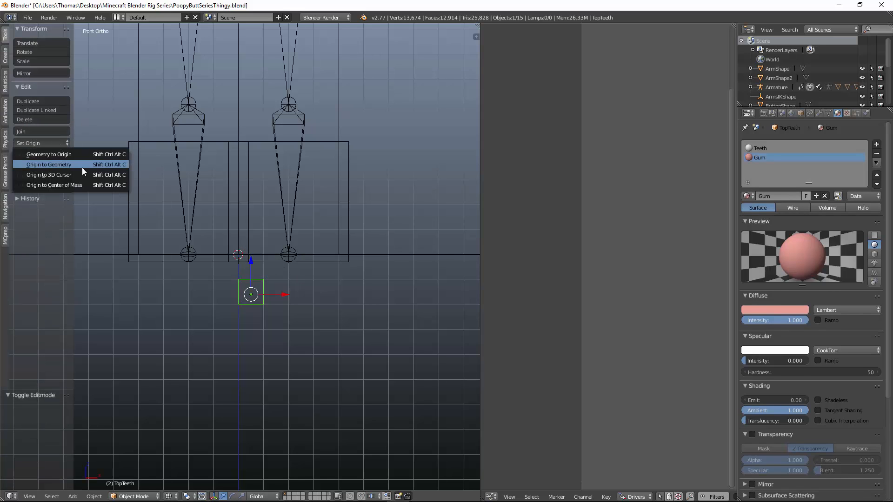
click(85, 185)
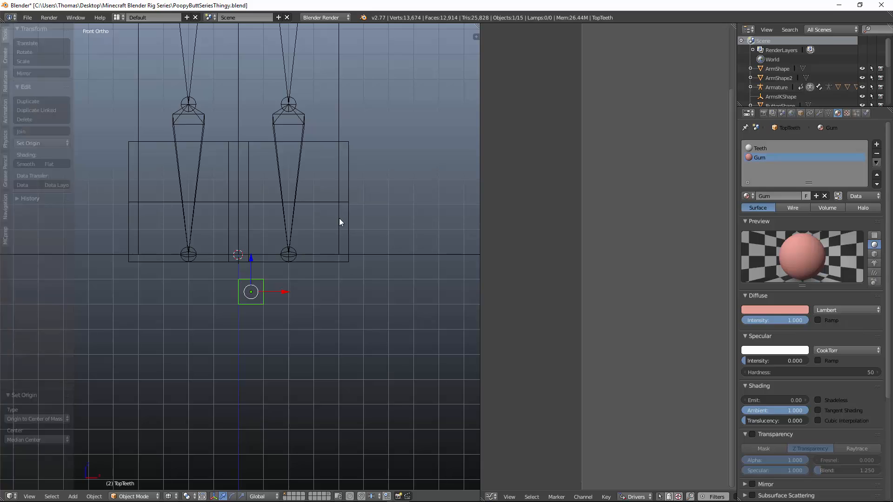
key(t)
Step: Scale the TopTeeth mesh along Y until its side profile is square, and align it with the grid
scroll(339, 219, down, 5)
middle_drag(287, 185, 285, 208)
key(KP_3)
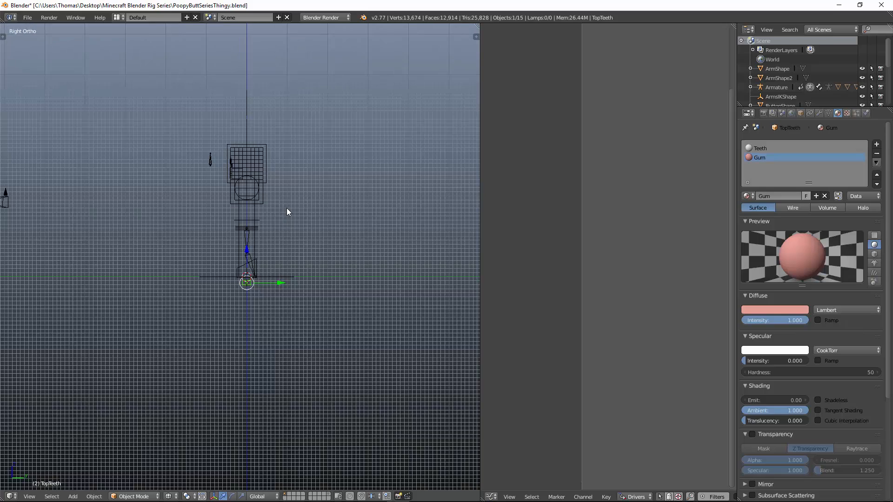
scroll(312, 267, up, 8)
scroll(343, 239, up, 2)
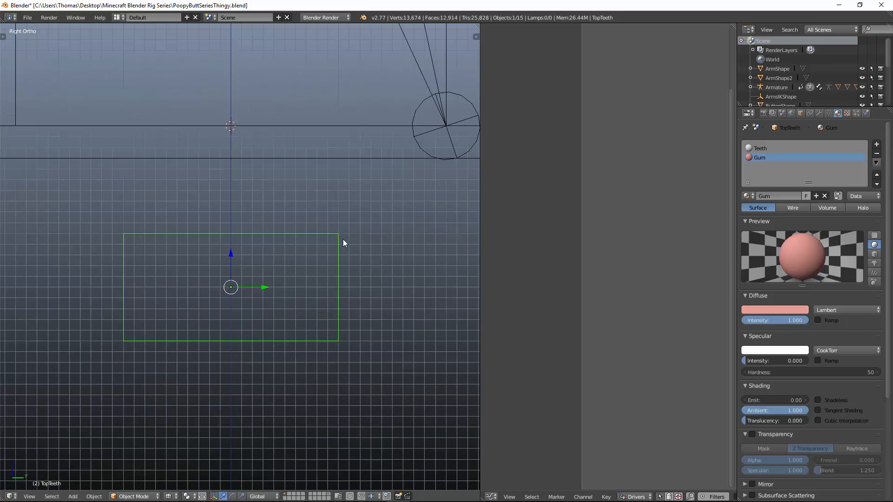
shift+middle_drag(343, 239, 280, 241)
scroll(283, 240, down, 3)
scroll(288, 232, down, 2)
key(Tab)
key(s)
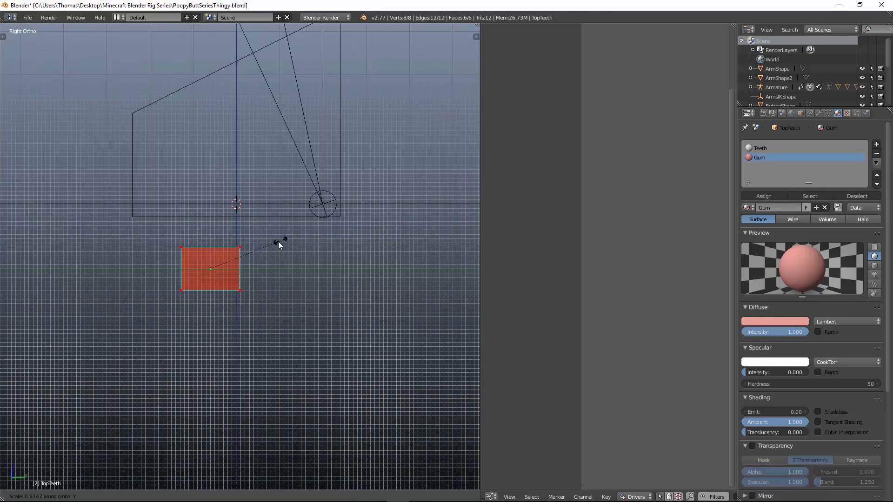
click(273, 244)
scroll(275, 228, down, 2)
key(shift+s)
click(274, 229)
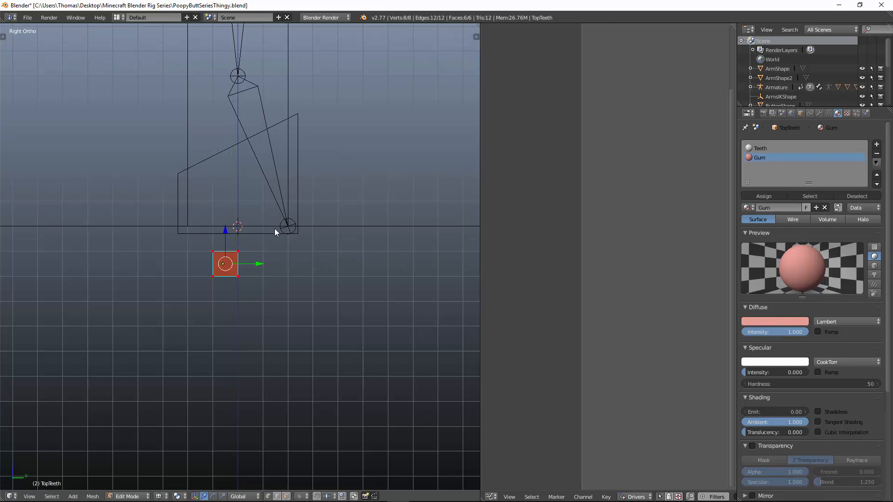
Step: Recenter the TopTeeth object's origin on its center of mass after the depth change
key(Tab)
key(t)
click(51, 142)
click(95, 179)
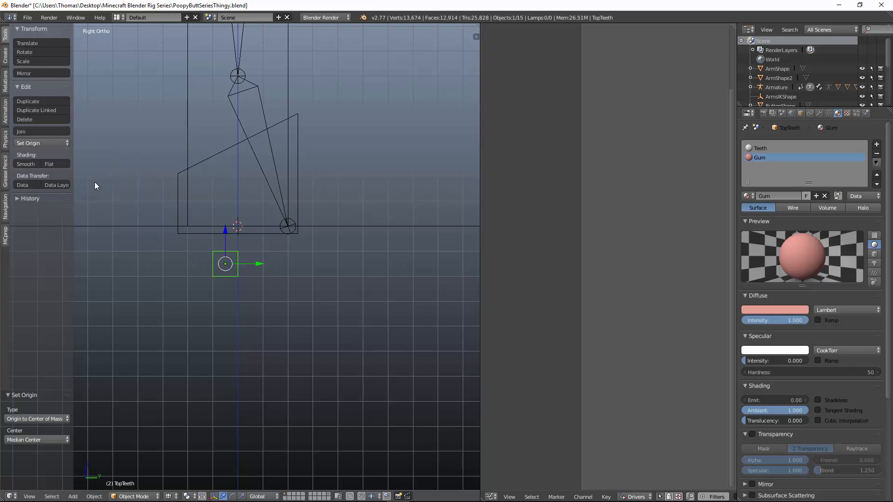
key(t)
Step: Move the TopTeeth cube from below the feet up to mouth height in front of the head in side view
scroll(369, 177, down, 3)
key(g)
click(305, 78)
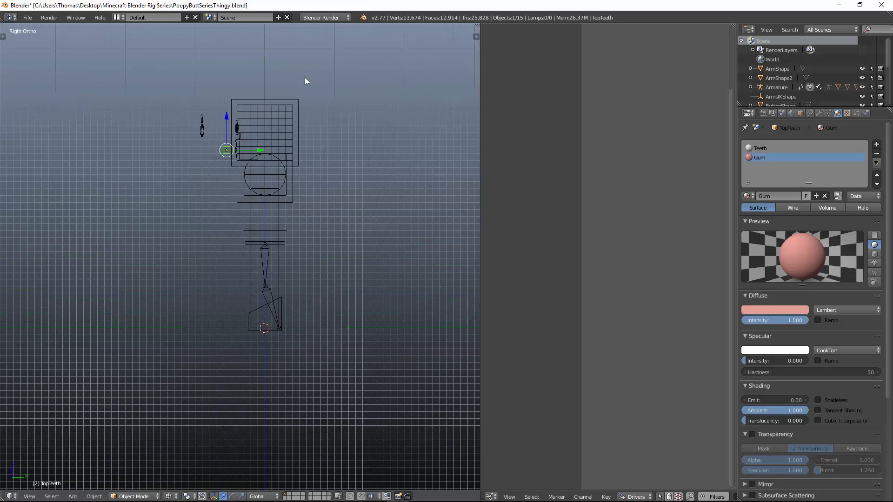
scroll(339, 186, up, 6)
key(g)
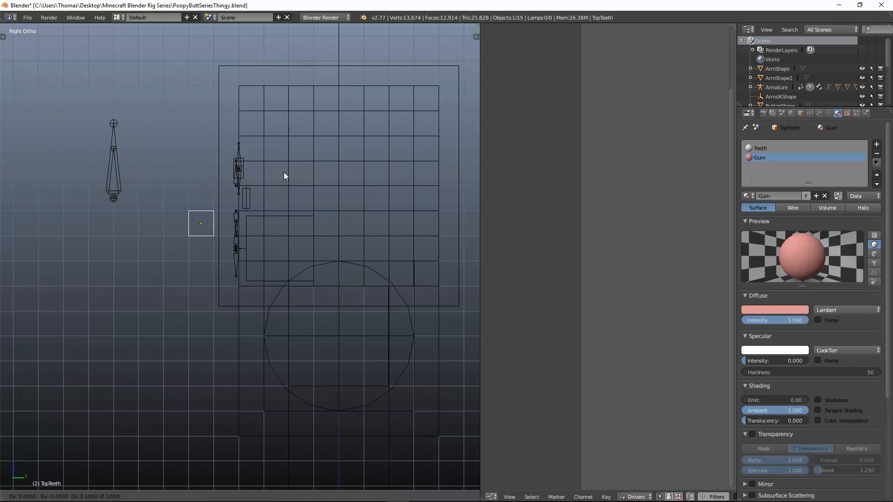
click(283, 173)
Step: Fit the TopTeeth cube into the upper front corner of the mouth cavity in side view, adjusting it along Y
scroll(281, 186, up, 4)
key(g)
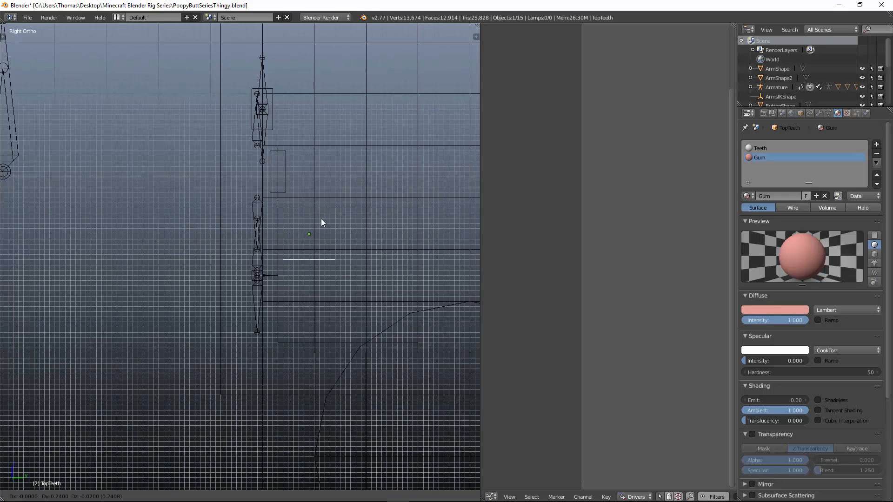
click(316, 216)
key(g)
click(352, 210)
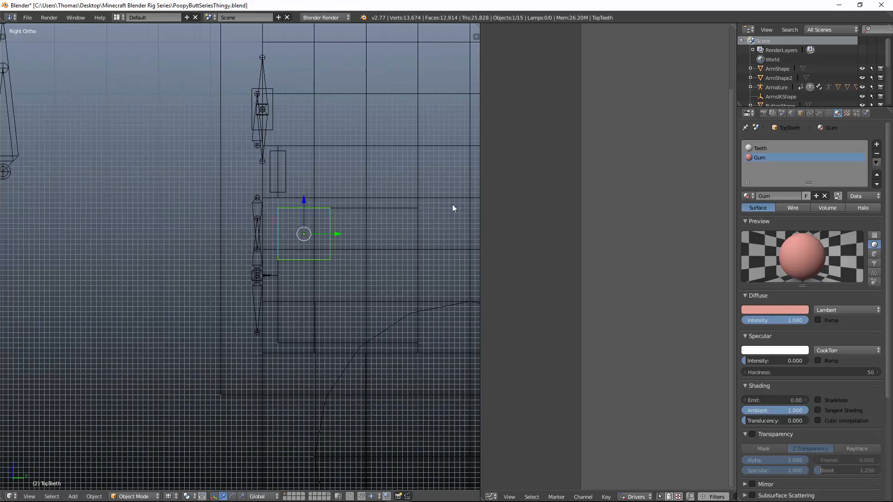
scroll(446, 205, down, 7)
key(g)
key(y)
click(253, 194)
Step: Center the TopTeeth cube on the face's vertical midline in front view by moving it along X
middle_drag(253, 193, 236, 193)
key(KP_1)
key(KP_Decimal)
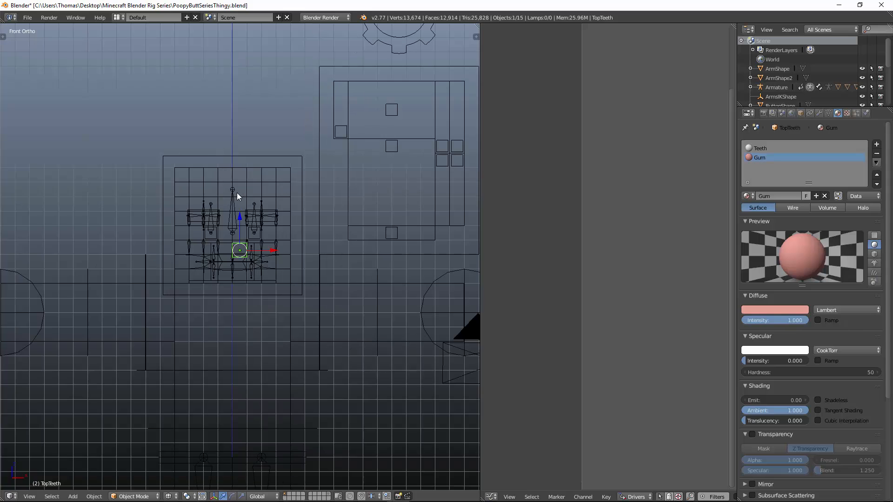
scroll(260, 196, up, 3)
key(g)
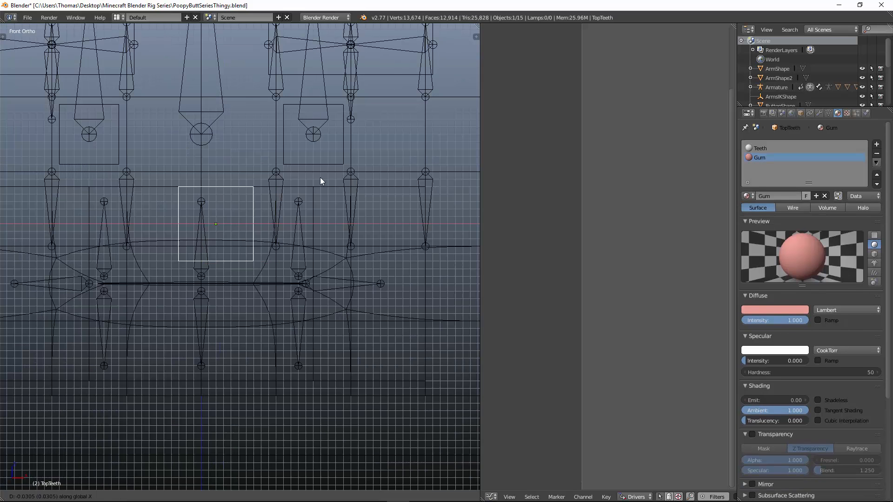
click(313, 180)
scroll(312, 181, down, 3)
Step: Add a horizontal edge loop around the TopTeeth mesh and raise it along Z to slightly above mid-height
key(Tab)
scroll(240, 208, up, 5)
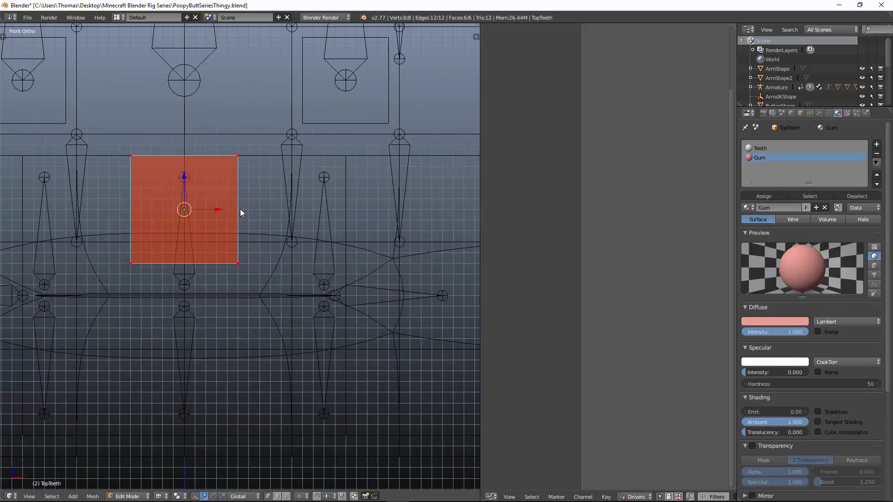
key(ctrl+r)
click(240, 209)
key(g)
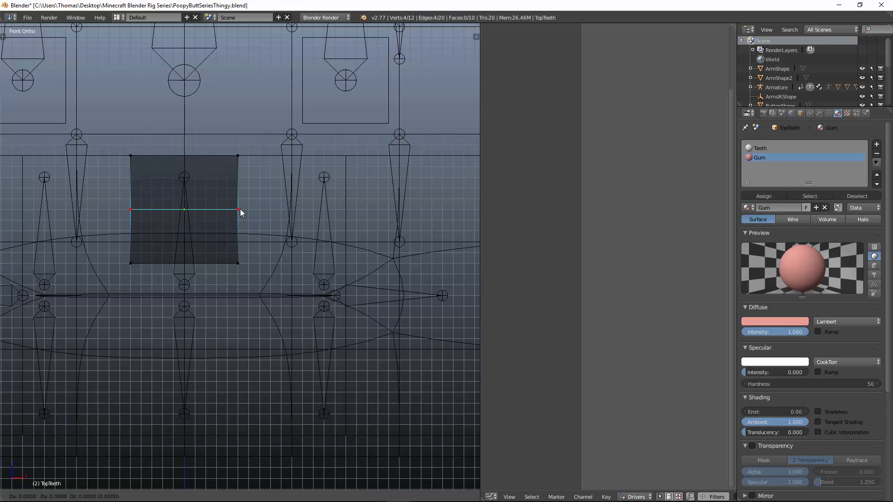
key(z)
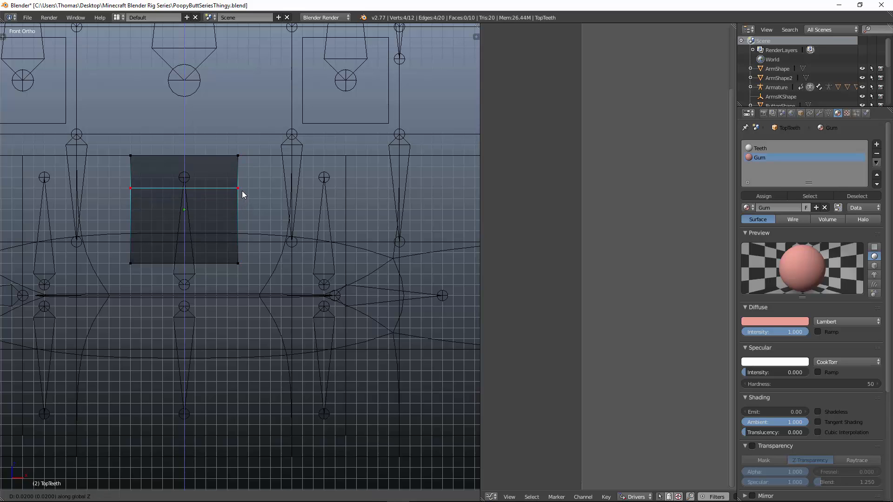
click(242, 195)
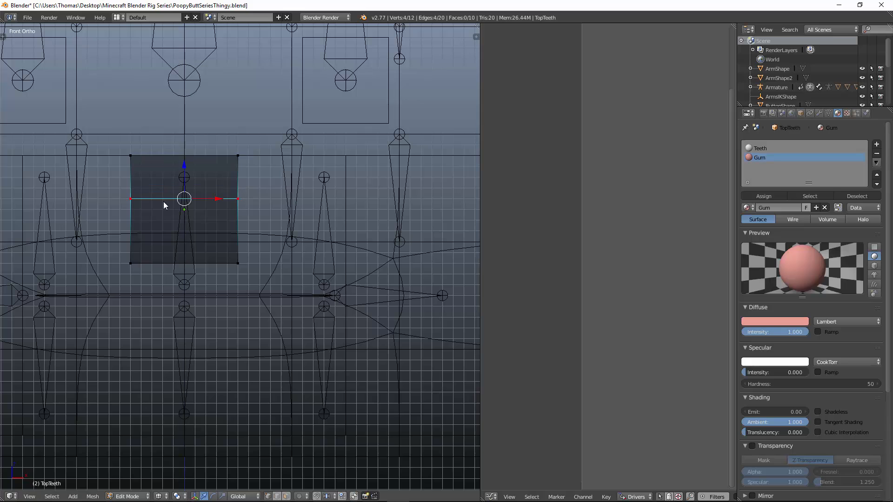
Step: Assign the Gum material to the upper band of the TopTeeth mesh and check the colors in solid shading
key(b)
drag(112, 139, 242, 207)
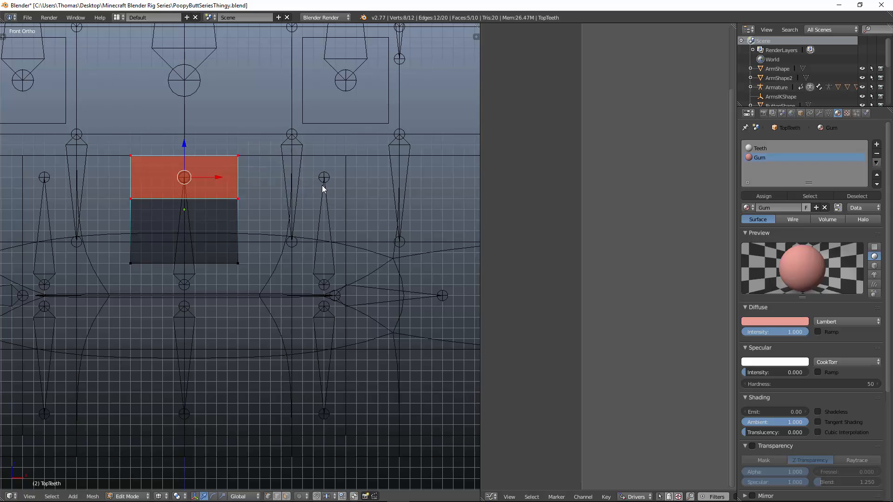
click(772, 197)
key(Tab)
key(z)
scroll(264, 191, up, 4)
middle_drag(284, 186, 256, 185)
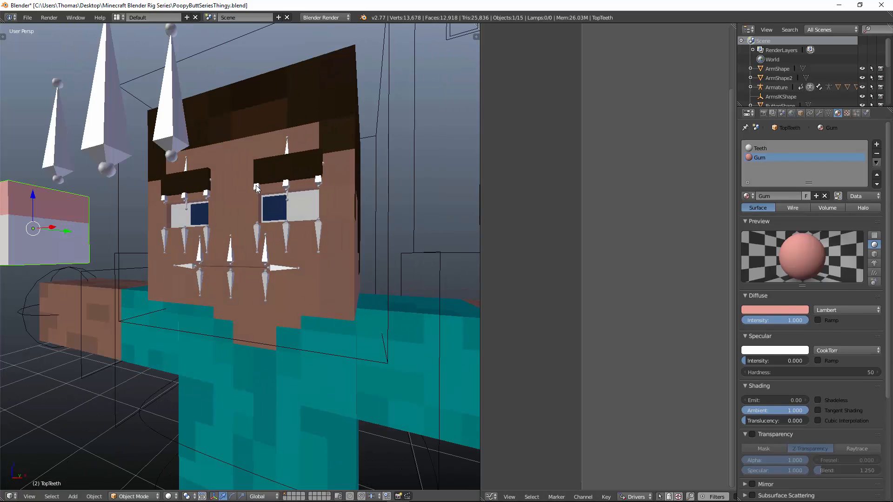
scroll(306, 192, down, 3)
key(z)
Step: Widen the whole TopTeeth mesh along X in front view until it spans the outer edges of both eyes
key(Tab)
key(KP_1)
middle_drag(312, 192, 174, 203)
key(KP_1)
scroll(321, 212, up, 5)
key(s)
key(x)
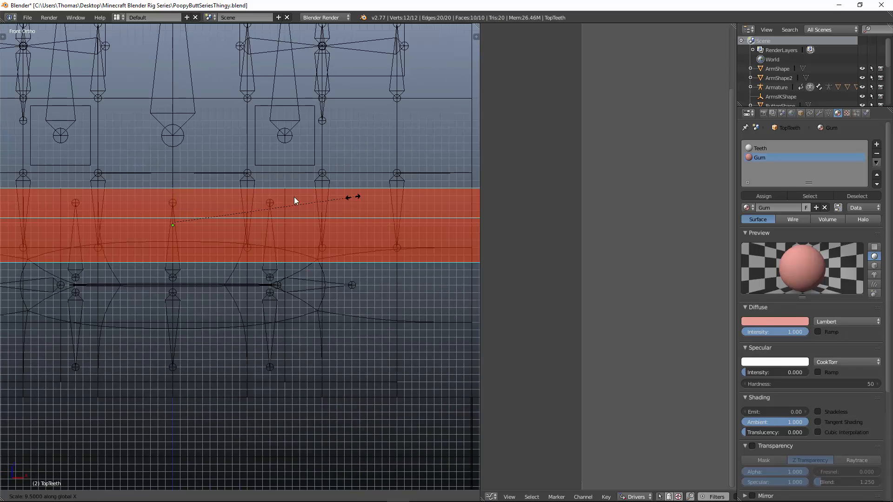
click(285, 196)
key(s)
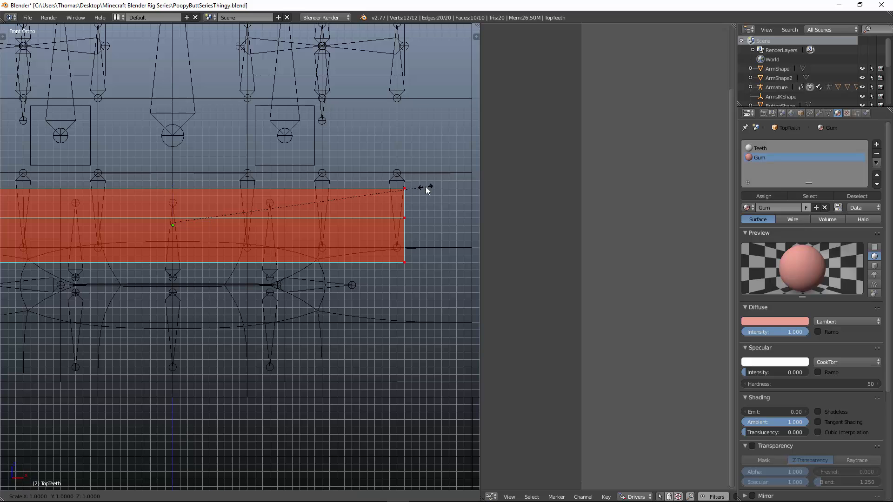
key(x)
click(417, 186)
Step: Add two edge loops across the TopTeeth bar in top view, dividing its length into three sections
key(KP_7)
scroll(417, 186, down, 3)
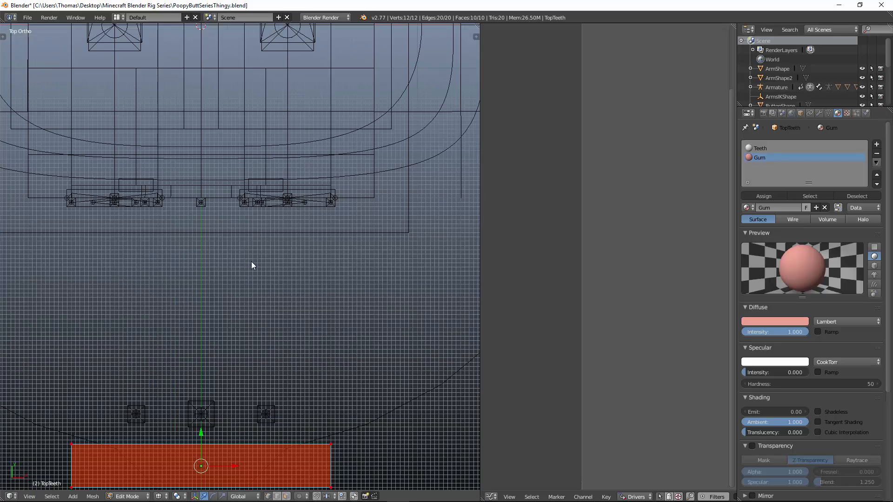
scroll(251, 261, down, 2)
shift+middle_drag(226, 361, 230, 271)
scroll(228, 279, up, 2)
key(ctrl+r)
scroll(214, 312, up, 1)
click(213, 312)
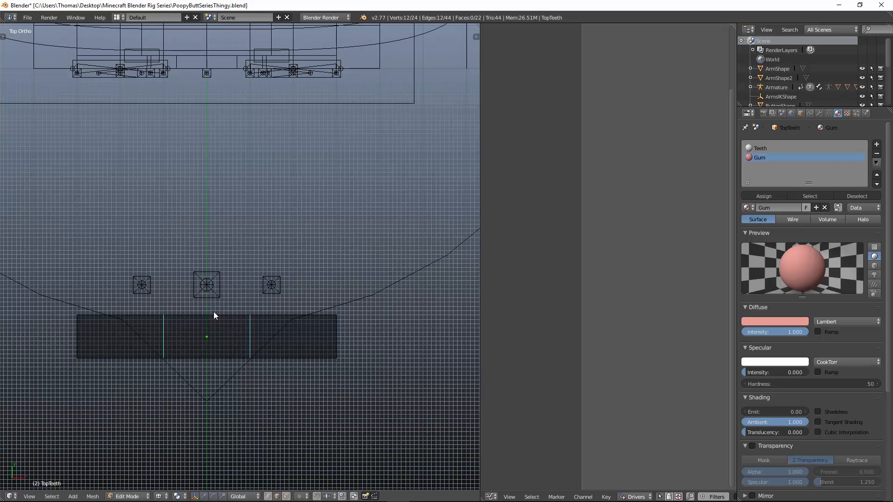
Step: Scale the two new edge loops apart along X so they sit near the ends of the TopTeeth bar
key(3)
scroll(199, 295, up, 3)
key(s)
key(x)
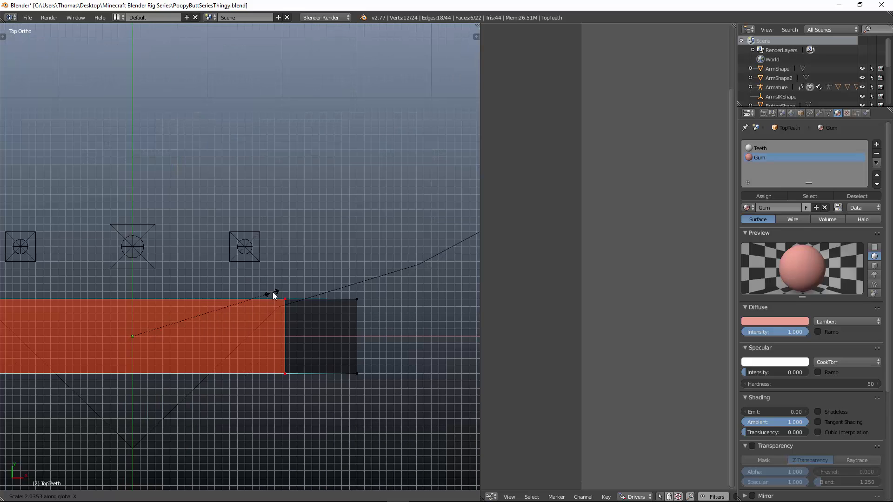
click(273, 292)
key(shift+s)
click(274, 292)
key(Tab)
key(Tab)
Step: Try to move the edge loop near the +X end of the TopTeeth bar along X
right_click(298, 298)
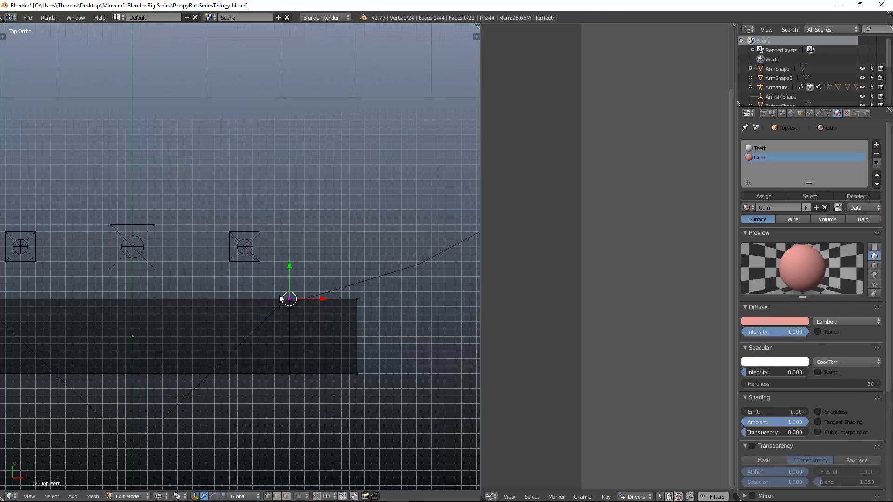
scroll(261, 290, down, 1)
key(b)
drag(258, 286, 320, 412)
scroll(367, 316, up, 2)
key(g)
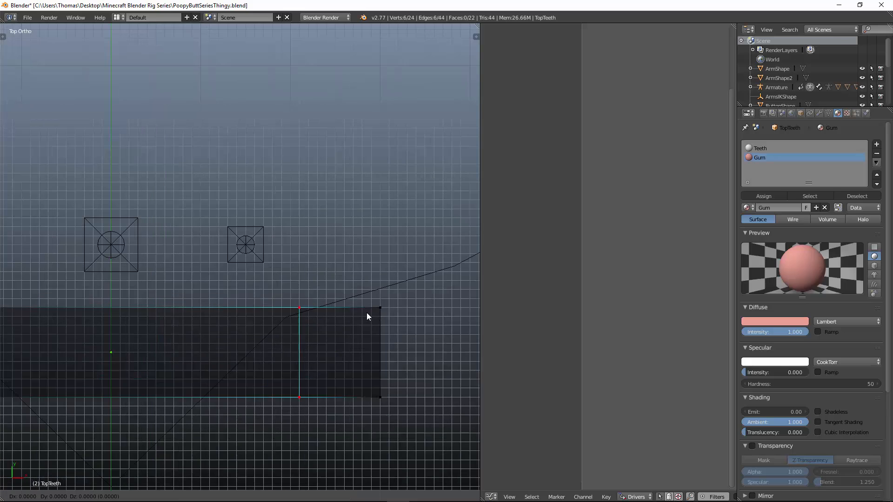
key(x)
click(366, 312)
key(ctrl+z)
Step: Extrude the rear face of the bar's -X end section two grid squares backward along Y
scroll(188, 287, down, 3)
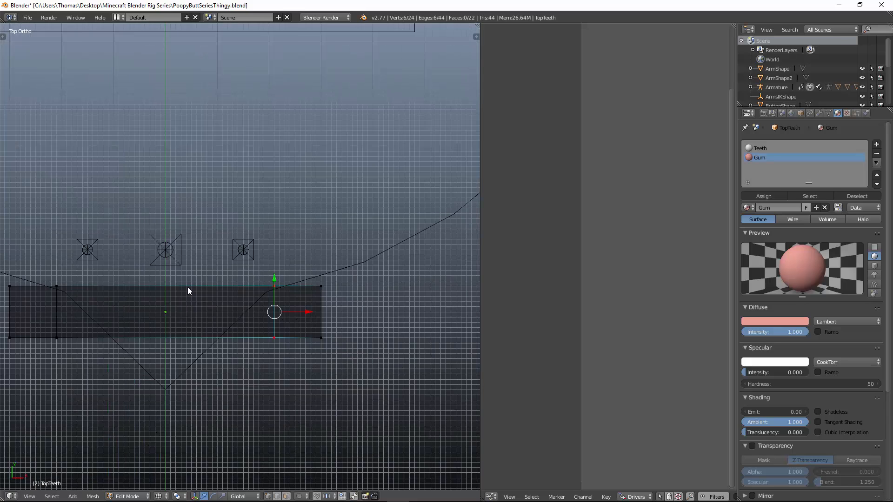
scroll(188, 288, down, 2)
right_click(72, 276)
key(b)
drag(61, 269, 125, 288)
shift+middle_drag(208, 284, 293, 290)
scroll(223, 284, down, 2)
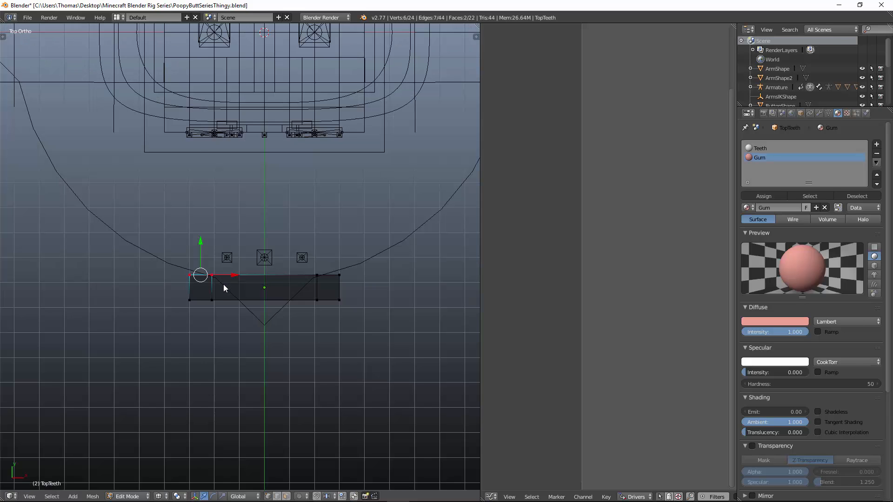
key(e)
click(225, 234)
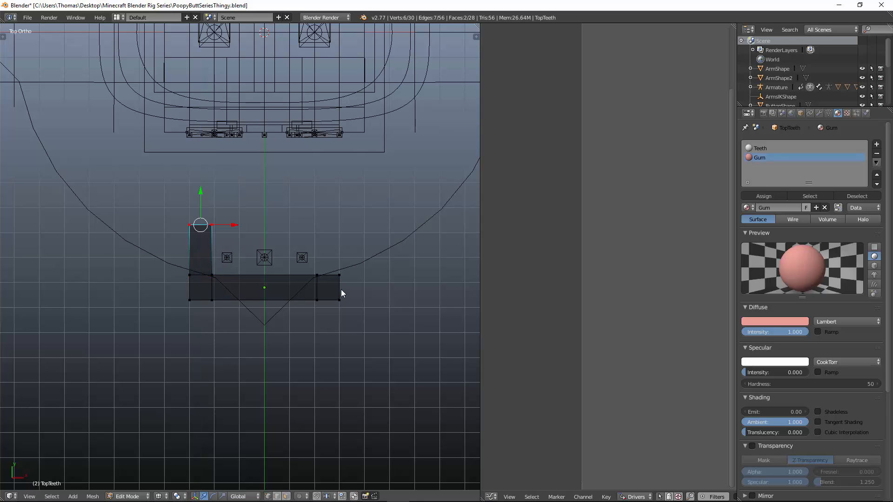
Step: Extrude the rear face of the bar's +X end section backward along Y to match the other arm, completing a U shape
right_click(317, 275)
shift+right_click(339, 275)
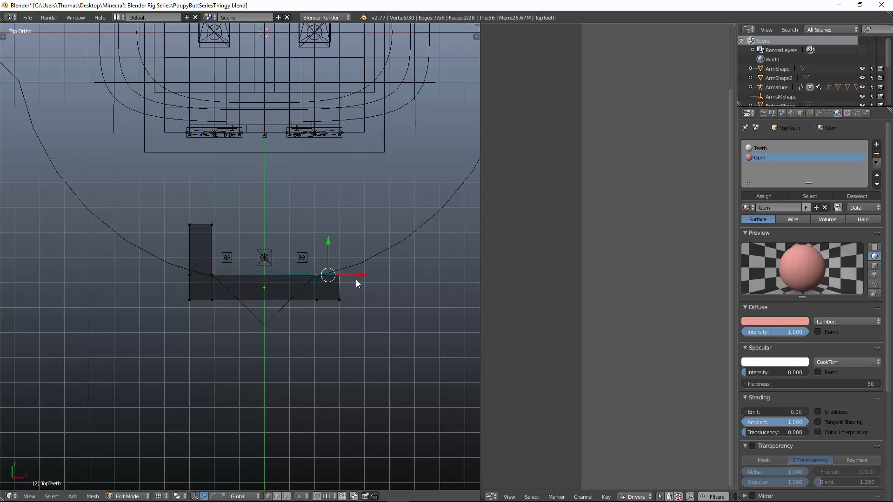
key(e)
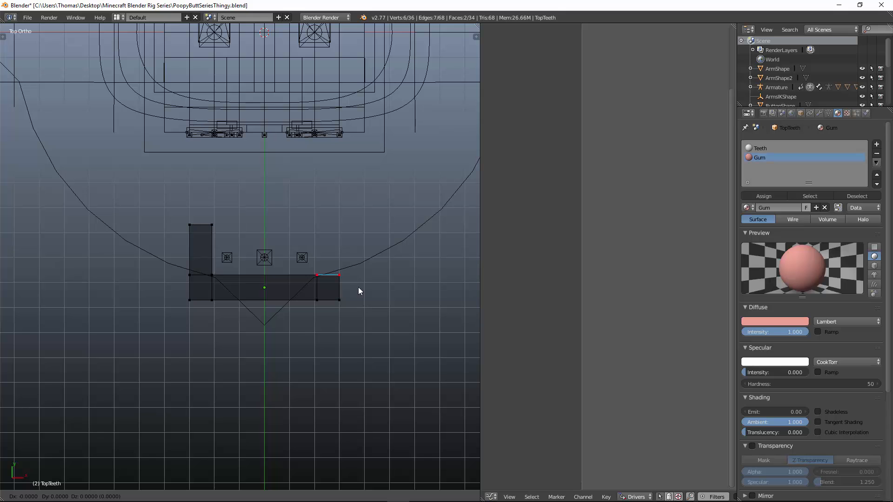
click(348, 255)
key(Tab)
key(Tab)
key(g)
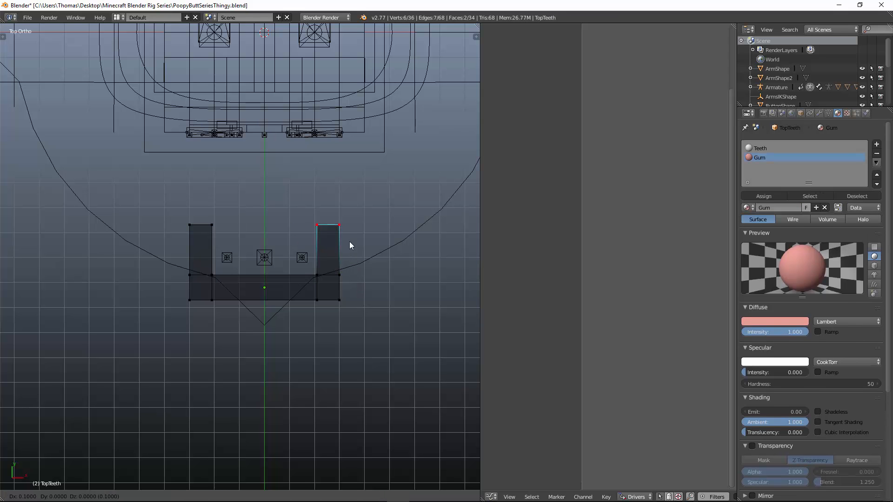
click(339, 247)
Step: Move the U-shaped TopTeeth object along Y into the head until its front meets the mouth cavity's front wall
key(Tab)
key(z)
mouse_move(339, 247)
middle_down()
mouse_move(269, 213)
mouse_move(247, 164)
mouse_move(247, 178)
mouse_move(114, 246)
middle_up()
key(z)
key(KP_3)
key(g)
key(y)
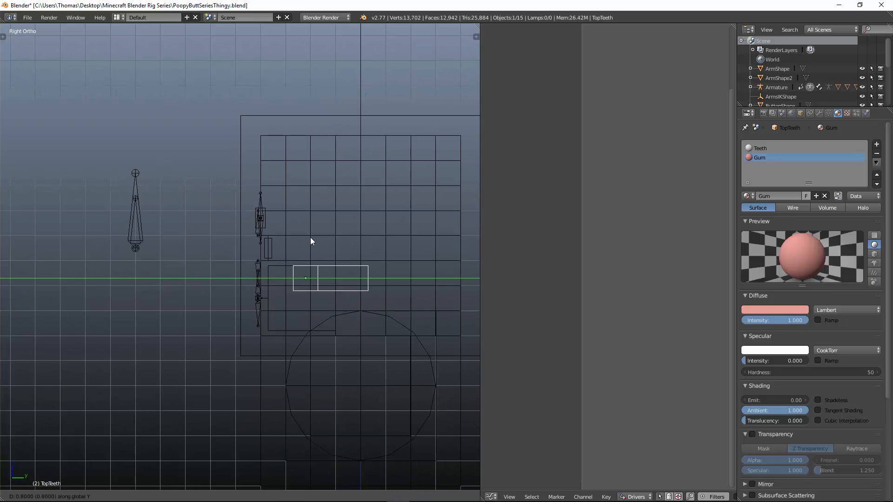
click(292, 240)
Step: Show the mesh data properties of TopTeeth and select its bottom row of vertices in side view
key(Tab)
scroll(295, 260, up, 5)
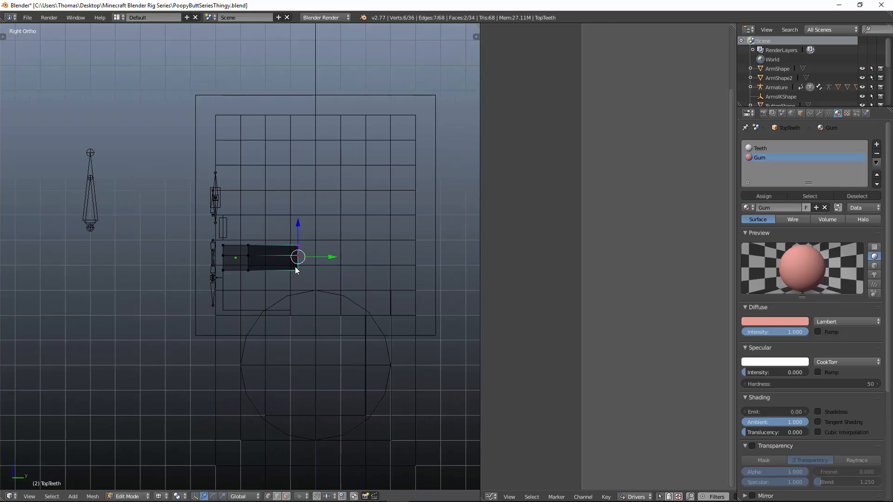
click(828, 114)
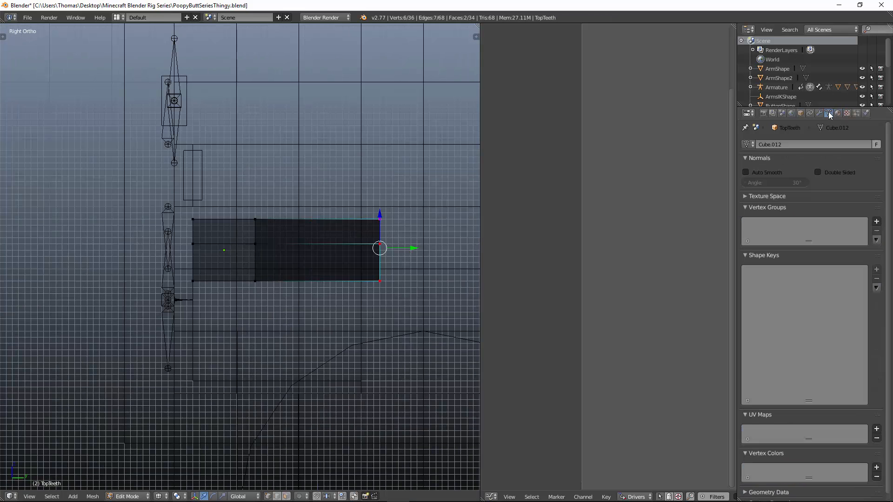
right_click(175, 274)
key(b)
drag(190, 274, 388, 290)
Step: Try to lower the bottom row of TopTeeth vertices about 0.03 along Z
key(g)
key(z)
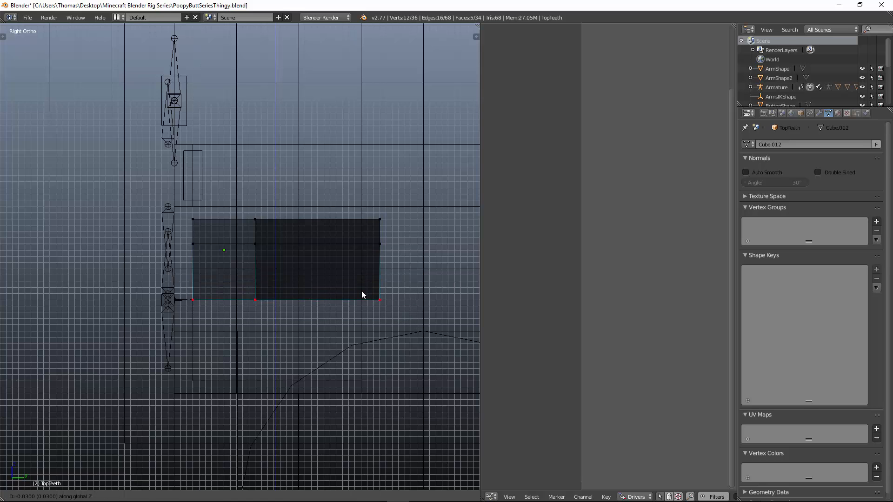
click(361, 291)
key(Tab)
key(Tab)
key(ctrl+z)
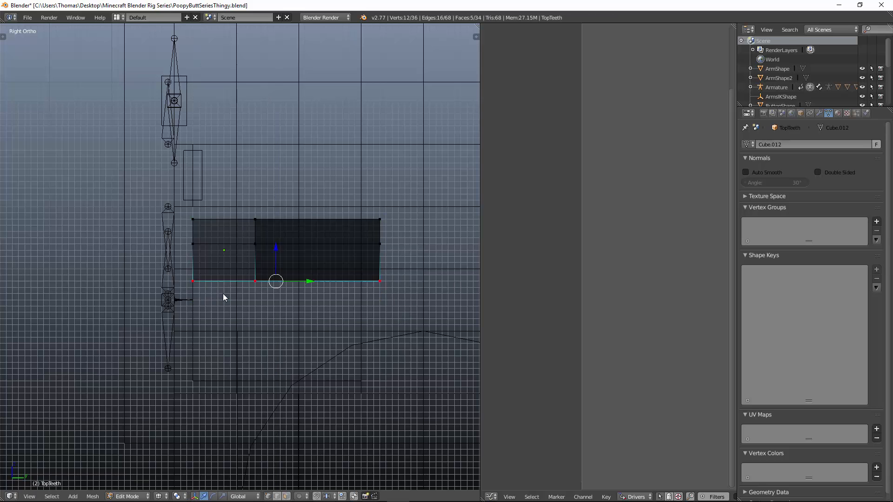
Step: Place the 3D cursor at the lower front corner of TopTeeth, and add a basis and a second shape key
scroll(223, 298, up, 4)
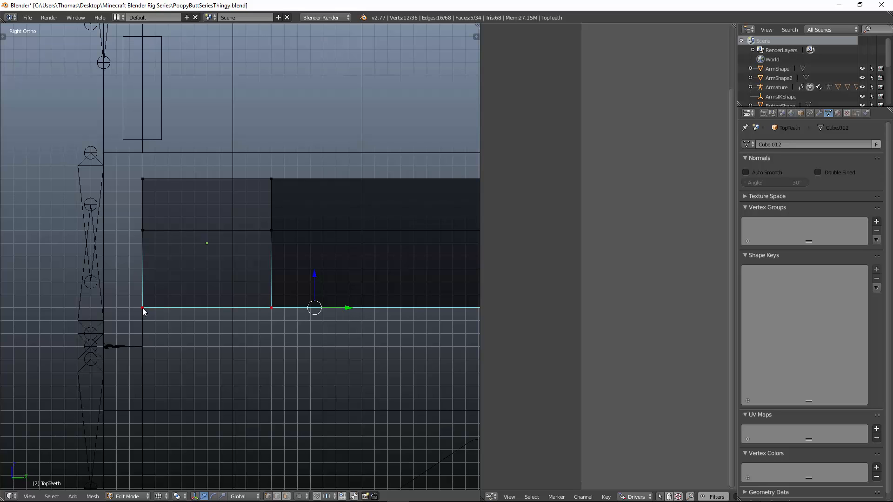
shift+middle_drag(176, 300, 193, 279)
key(Tab)
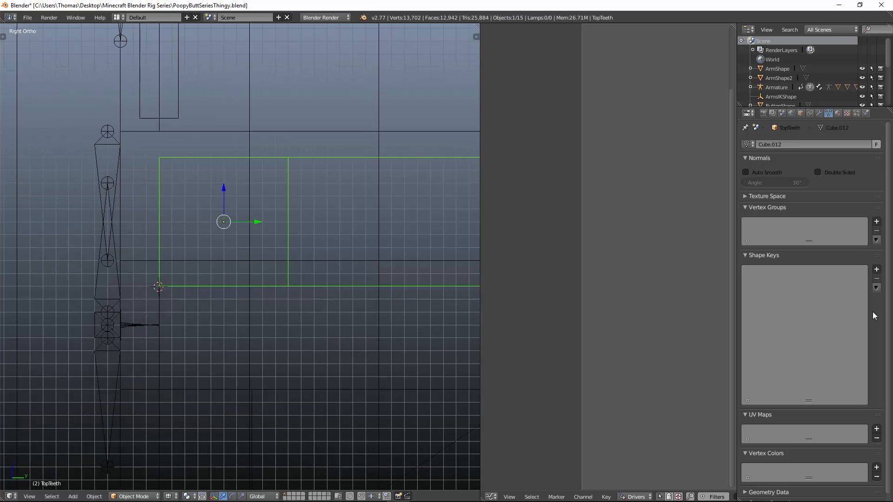
click(876, 271)
click(876, 270)
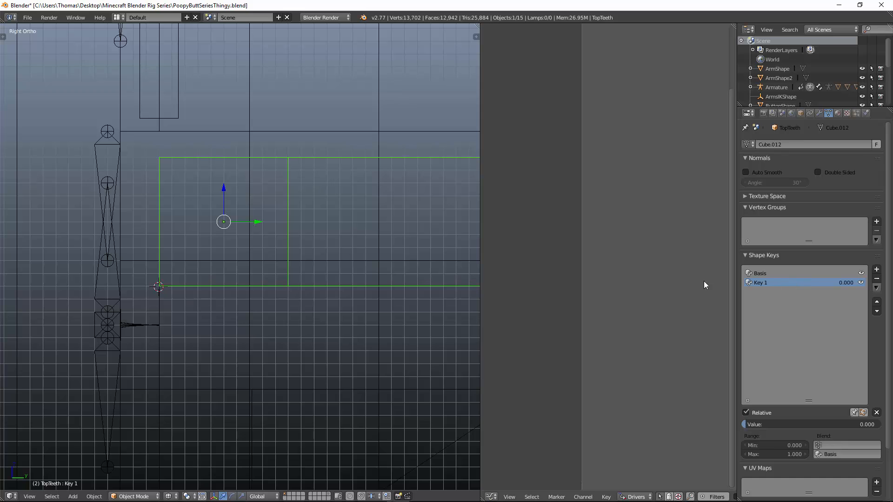
Step: In the Basis shape key, lower the bottom row of TopTeeth vertices about 0.03 along Z to the mouth-corner bone's level
click(763, 274)
key(Tab)
scroll(225, 266, down, 2)
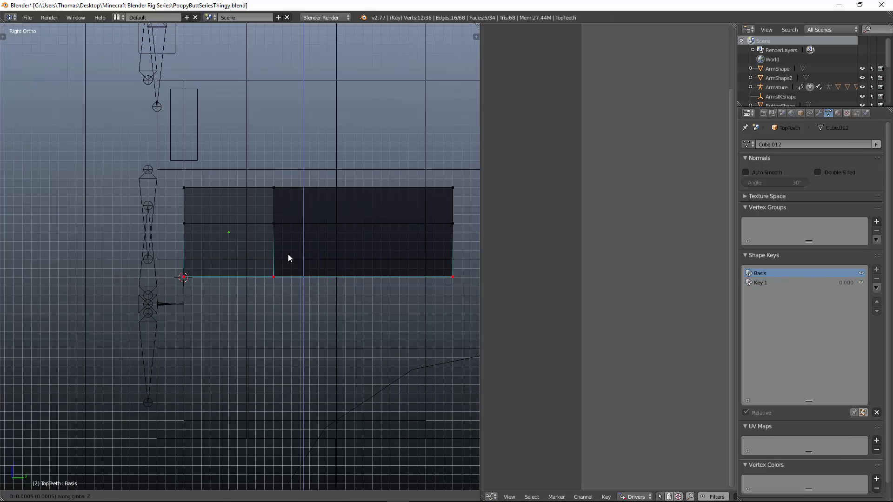
Step: In the Key 1 shape key, raise the bottom row of vertices about 0.04 along Z, and snap the 3D cursor back to the center
click(782, 283)
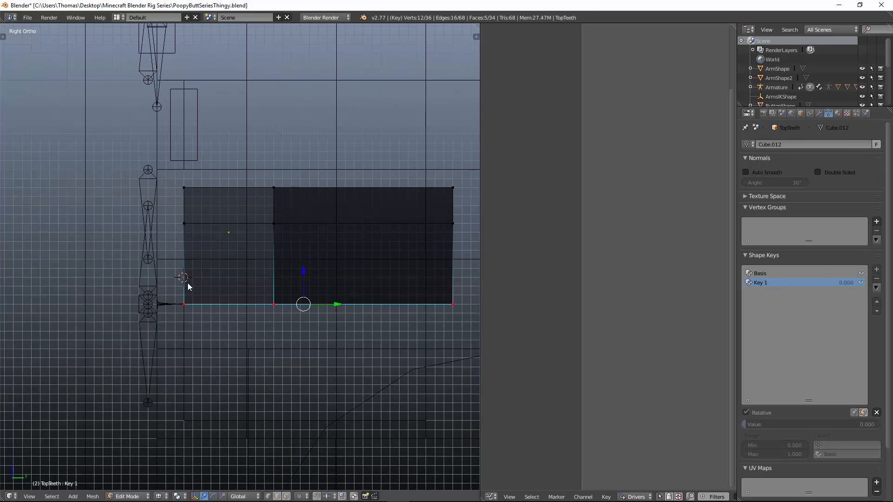
key(g)
key(z)
click(199, 251)
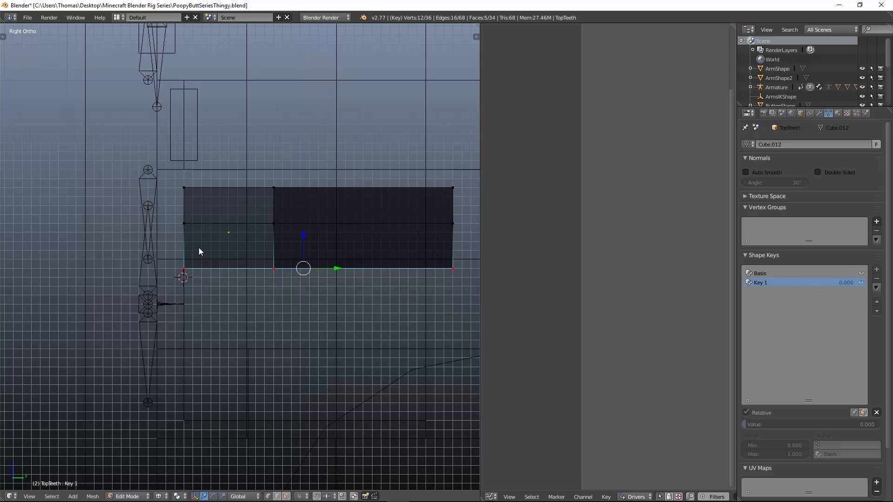
key(Tab)
key(shift+s)
click(204, 294)
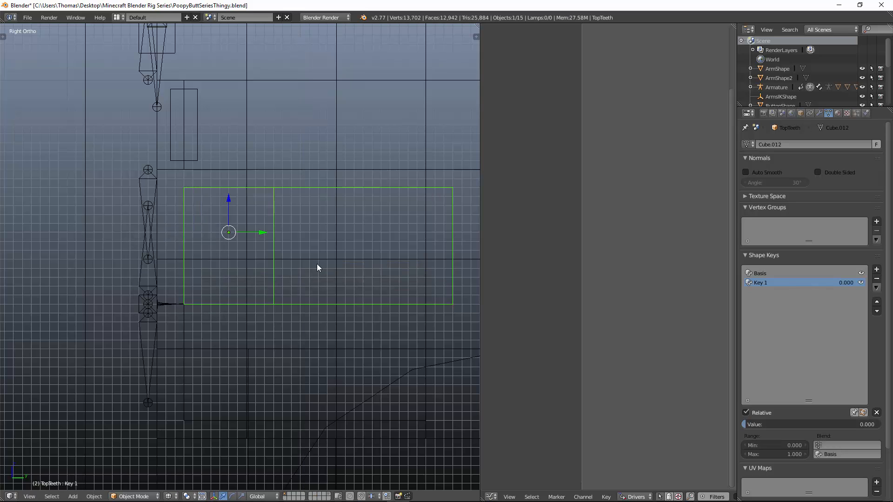
Step: Activate the Basis shape key of TopTeeth and move the object along Y until it sits out in front of the head
key(KP_5)
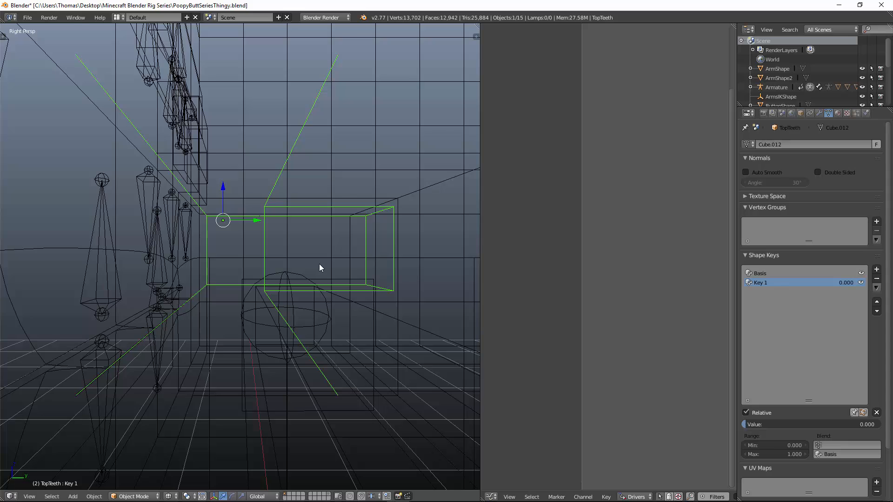
key(z)
click(802, 273)
scroll(299, 251, down, 6)
key(g)
key(y)
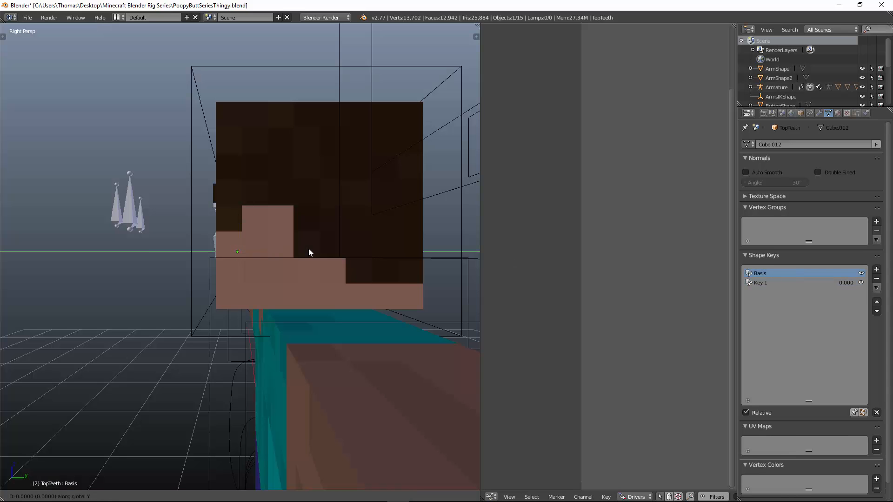
click(126, 247)
Step: Duplicate TopTeeth and move the copy down along Z to directly below the original
shift+middle_drag(182, 251, 247, 260)
key(KP_1)
key(KP_5)
key(z)
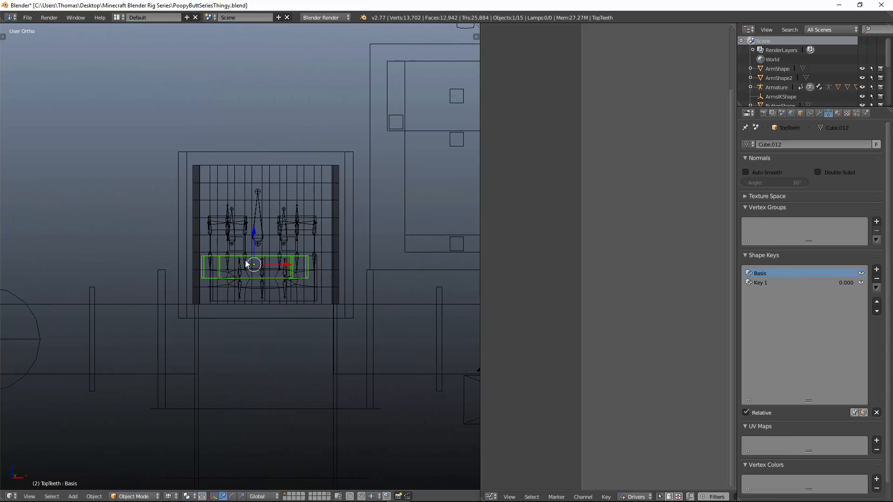
key(KP_3)
scroll(216, 263, up, 4)
key(shift+d)
shift+middle_drag(178, 267, 244, 202)
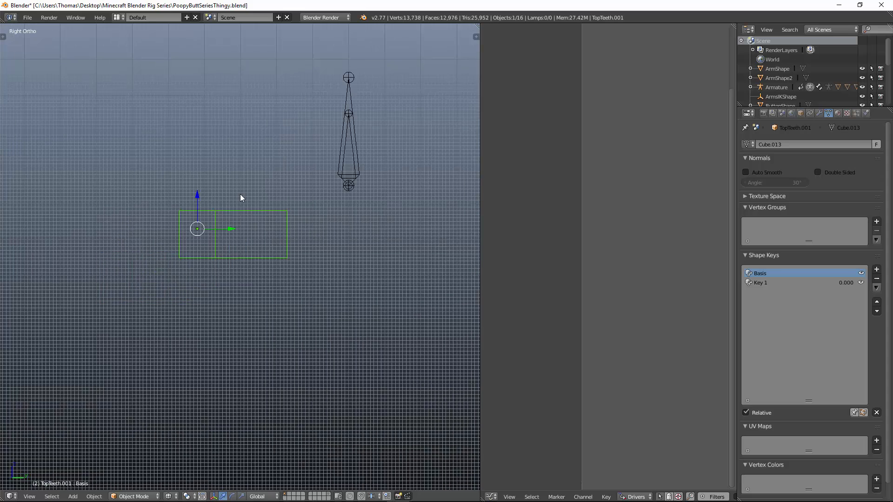
key(g)
key(z)
click(234, 237)
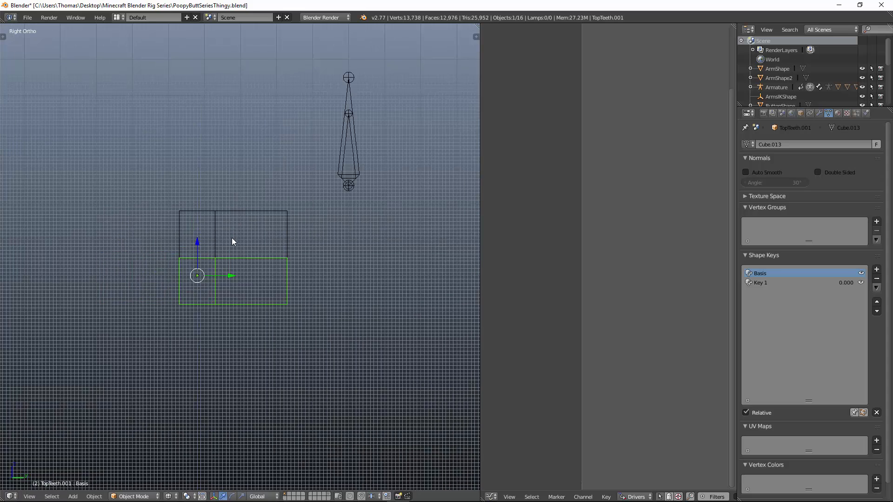
Step: Rotate the teeth copy 180° about Y and line up its upper edge with the lower edge of TopTeeth
key(r)
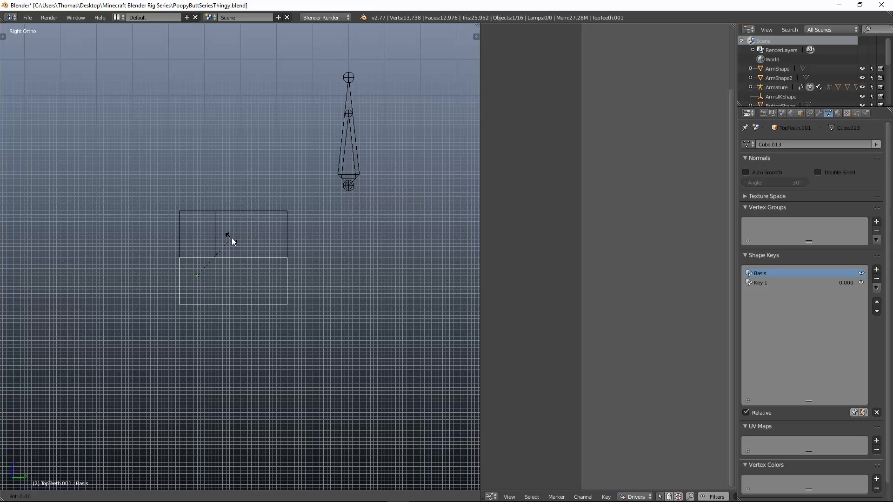
text(y180)
key(Return)
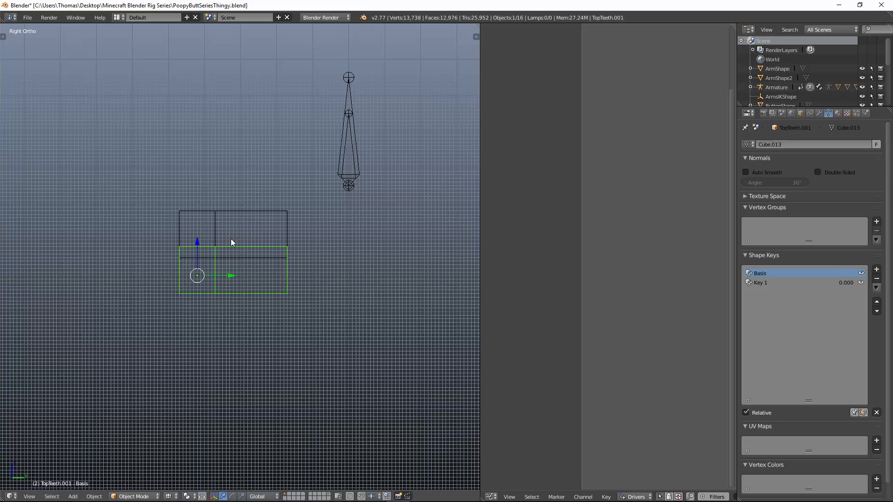
scroll(270, 253, up, 4)
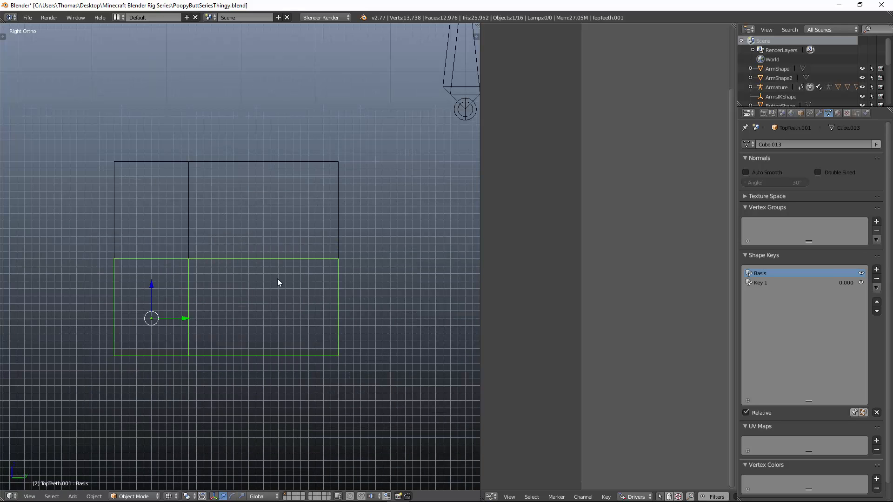
Step: Rename the duplicated lower teeth object as BottomTeeth
key(z)
key(KP_5)
key(n)
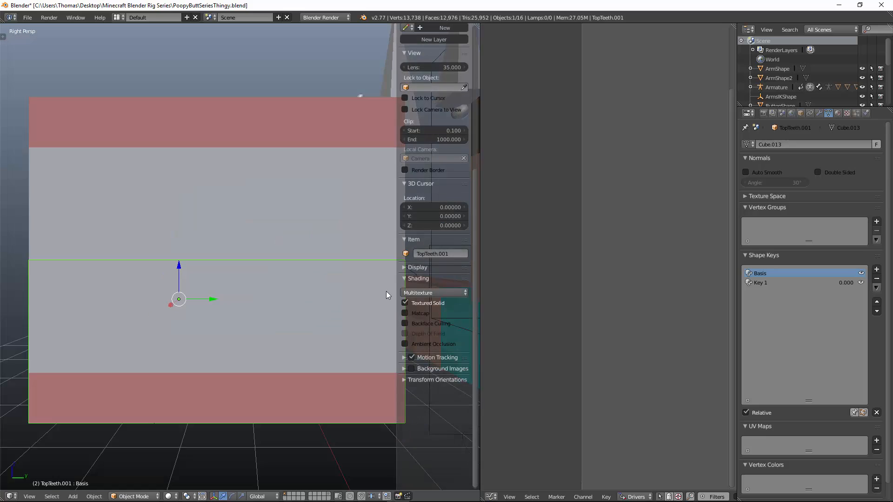
click(447, 253)
text(BottomTeeth)
key(Return)
key(n)
scroll(300, 252, down, 5)
middle_drag(300, 252, 322, 250)
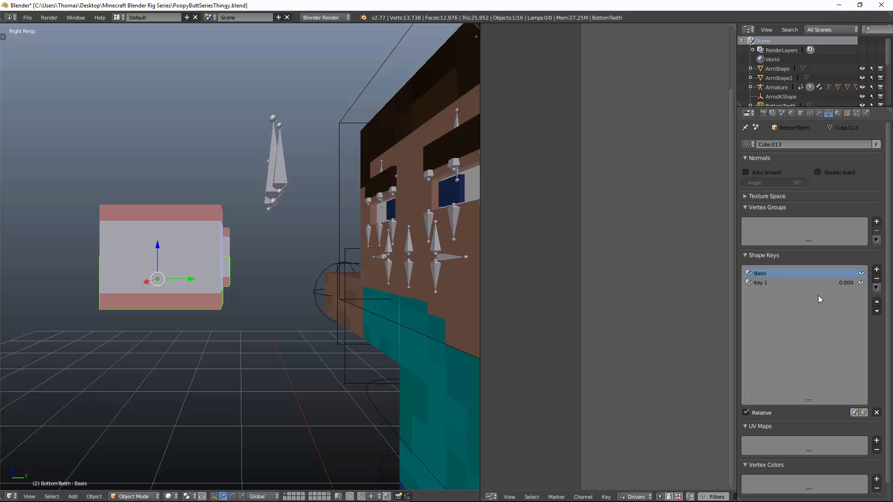
Step: Examine the Key 1 shape of BottomTeeth in Edit Mode against its Object Mode shape
click(812, 284)
key(Tab)
key(Tab)
key(Tab)
middle_drag(236, 259, 282, 256)
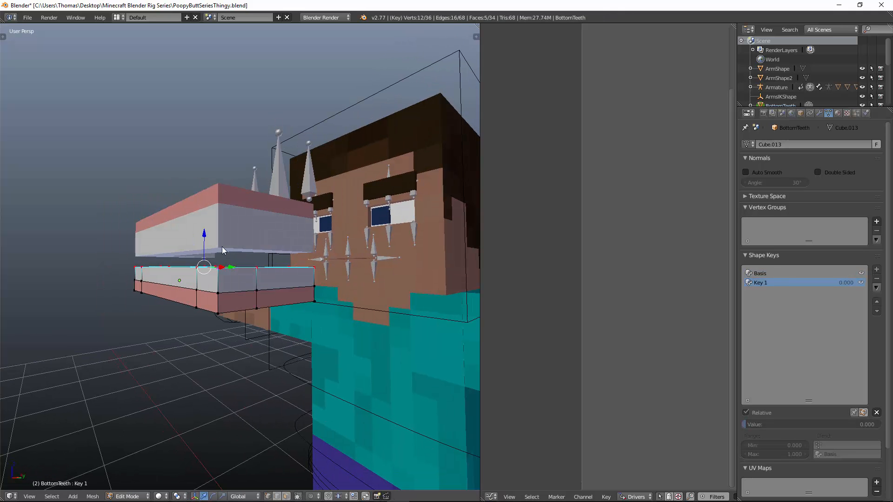
key(Tab)
key(Tab)
key(Tab)
Step: Parent TopTeeth and BottomTeeth to the armature's Head bone
right_click(196, 236)
shift+right_click(200, 272)
middle_drag(200, 272, 127, 250)
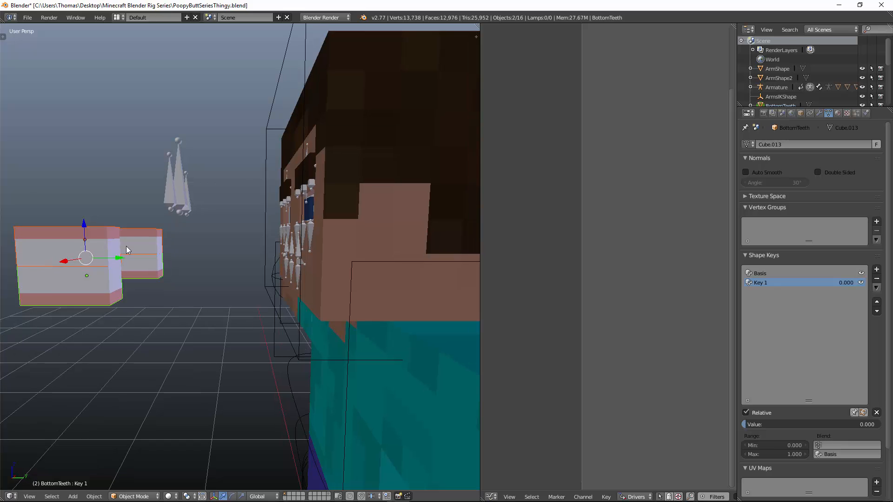
shift+right_click(272, 113)
key(ctrl+Tab)
key(ctrl+p)
click(274, 109)
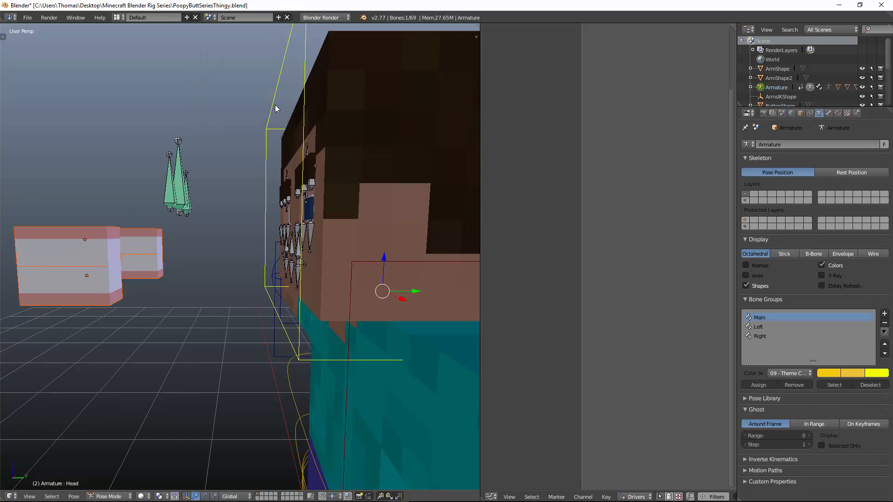
Step: Move TopTeeth and BottomTeeth together along Y back inside the head, behind the mouth
right_click(82, 234)
shift+right_click(86, 278)
middle_drag(86, 277, 15, 259)
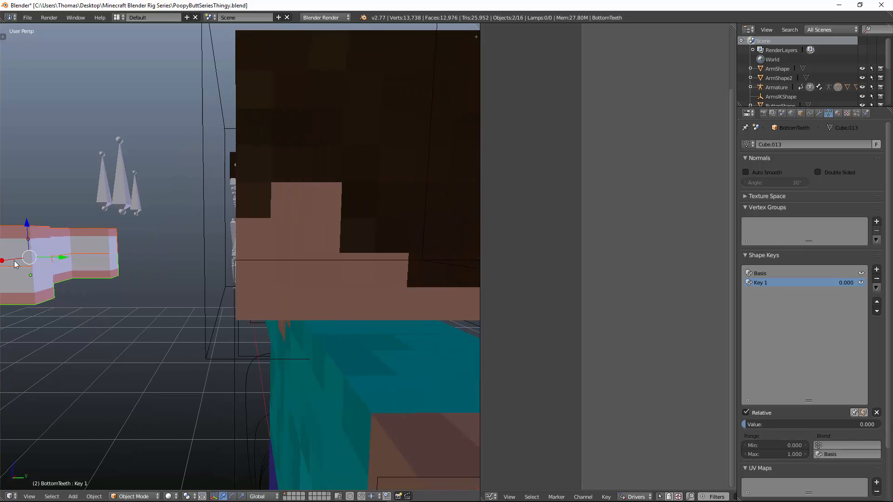
key(g)
click(322, 247)
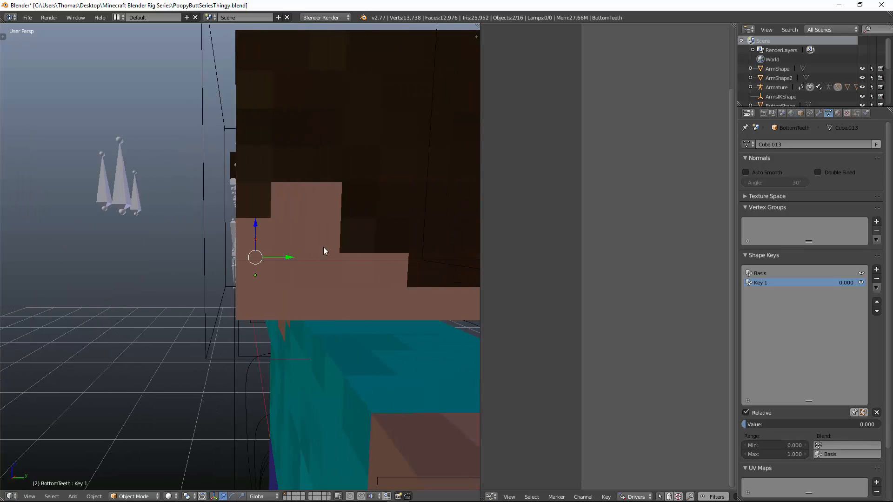
key(z)
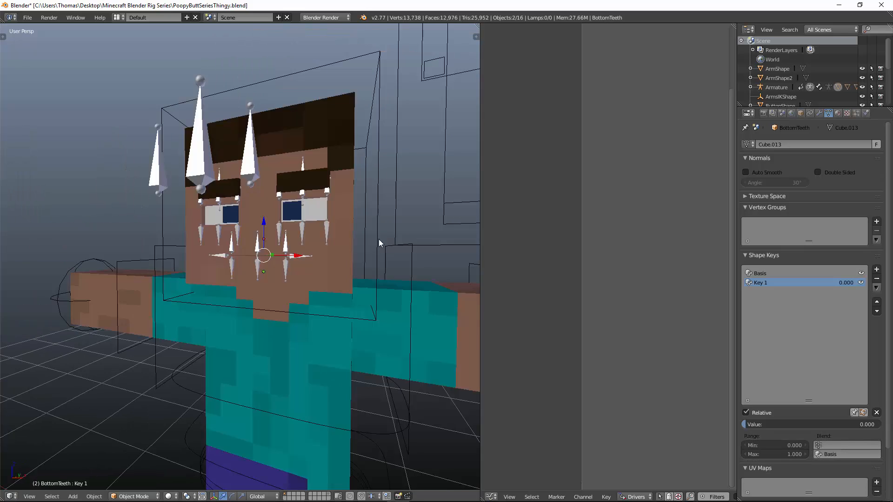
Step: Move the MouthControl bone on the face panel to open the mouth, and inspect the teeth inside it
scroll(367, 223, down, 3)
right_click(355, 204)
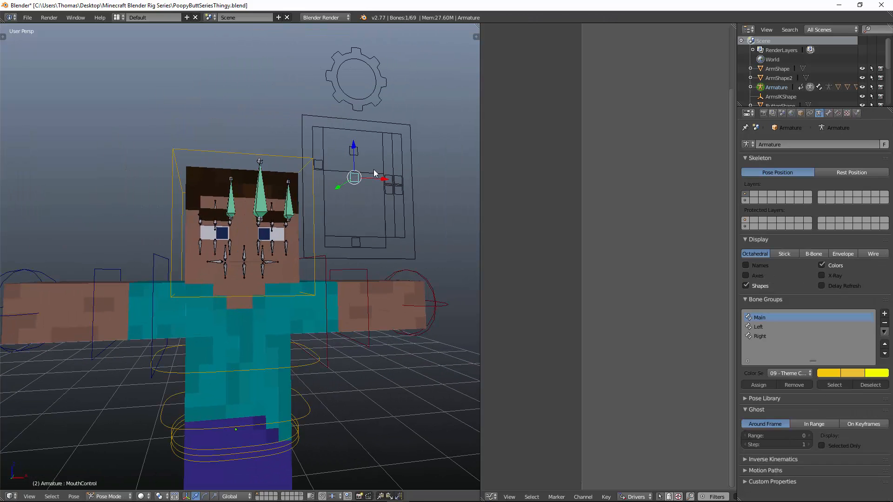
scroll(344, 288, up, 4)
key(g)
click(235, 292)
scroll(260, 275, up, 5)
middle_drag(300, 255, 279, 259)
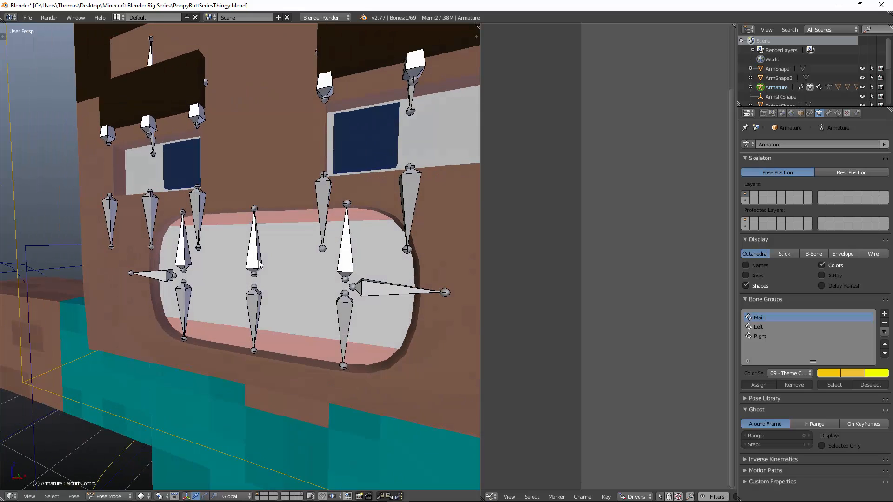
key(z)
key(z)
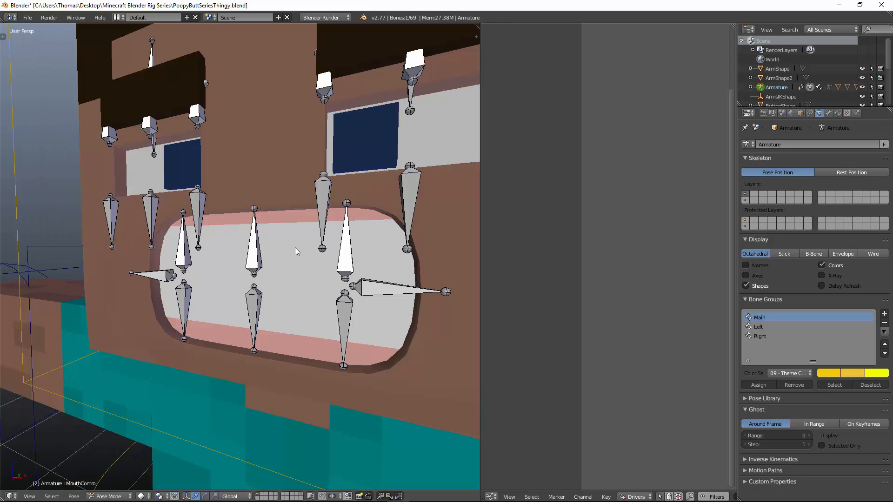
Step: Add a driver to the Key 1 shape key value of TopTeeth and of BottomTeeth
right_click(293, 251)
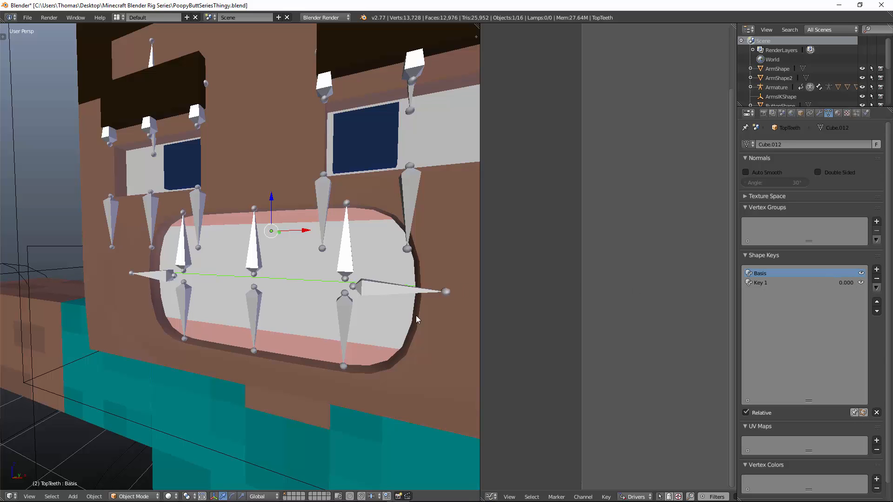
right_click(846, 282)
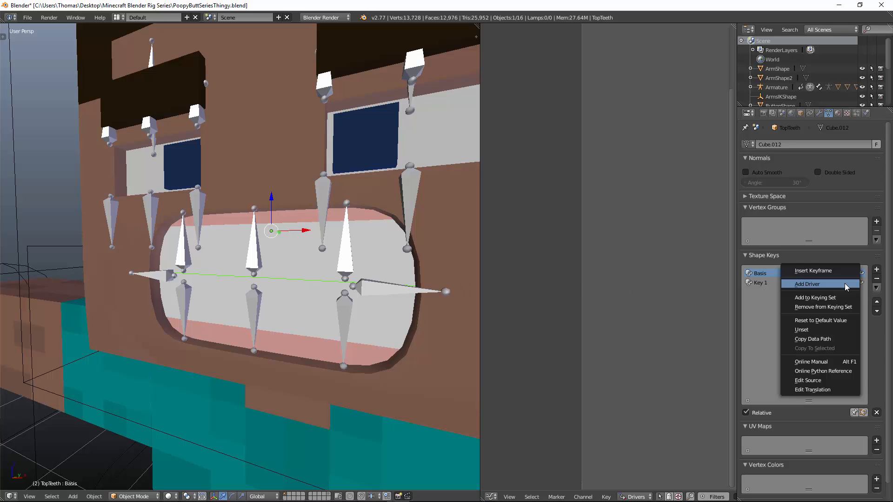
click(846, 294)
right_click(298, 295)
key(z)
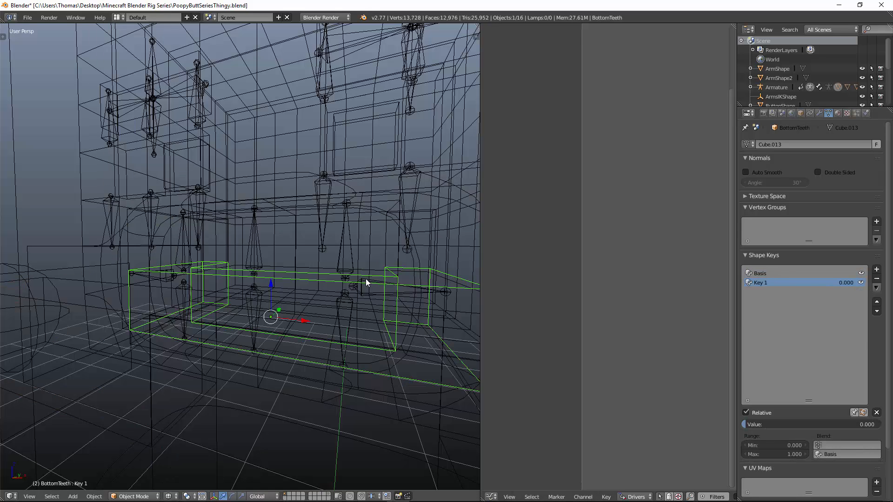
key(z)
right_click(845, 288)
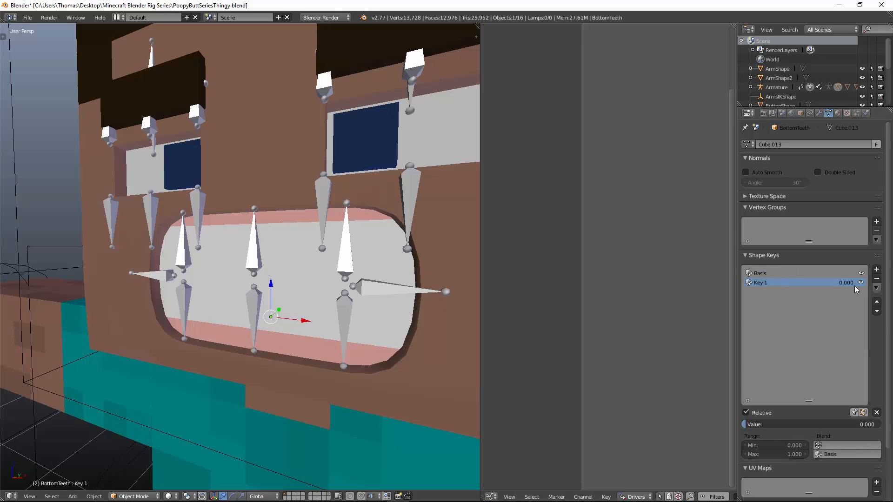
right_click(844, 285)
click(845, 282)
Step: Give the BottomTeeth Key 1 driver a Generator modifier with x coefficient -2.5, and set its variable to Y Location in Local Space
click(507, 46)
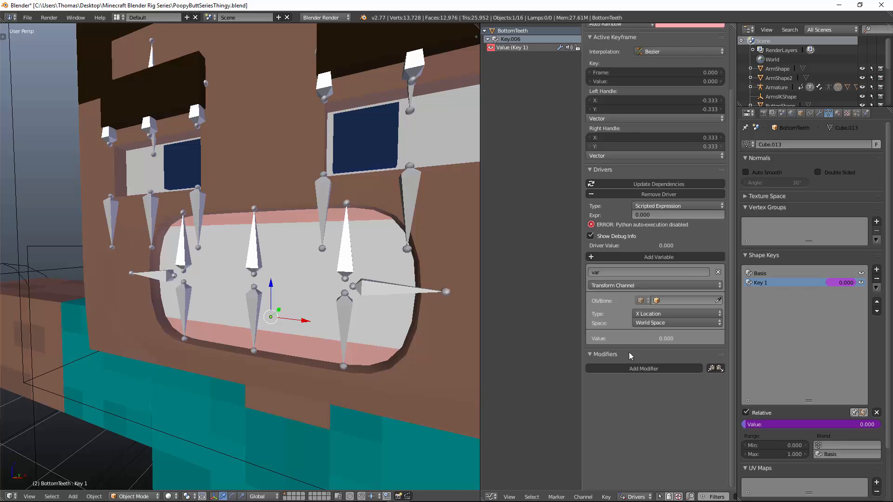
click(664, 369)
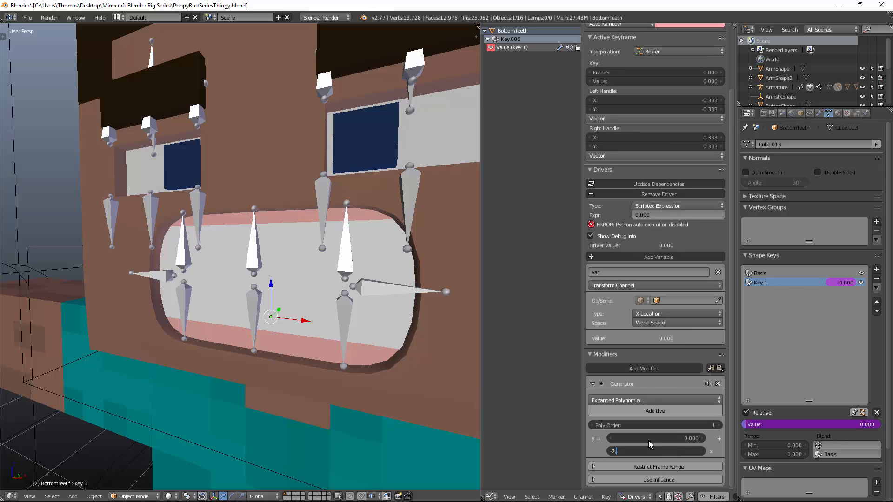
click(668, 314)
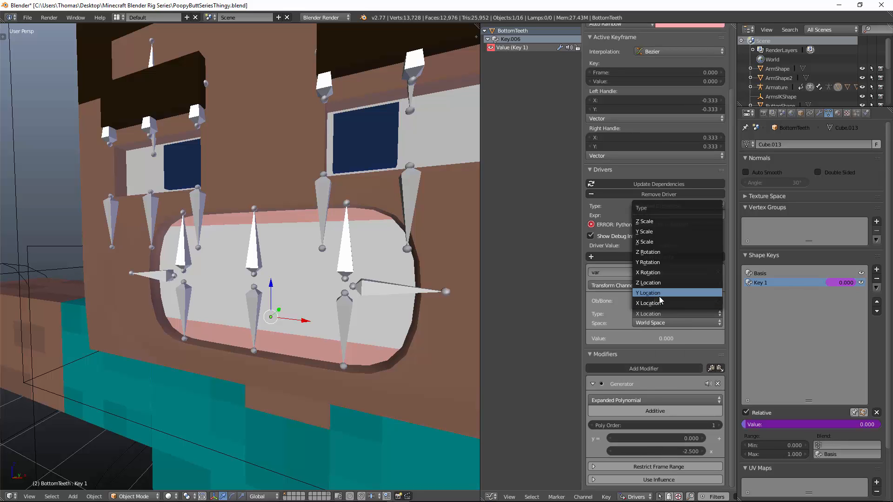
click(665, 323)
click(650, 290)
Step: Target the Armature's MouthControl bone in the BottomTeeth driver variable and set the driver type to Averaged Value
click(674, 301)
click(670, 312)
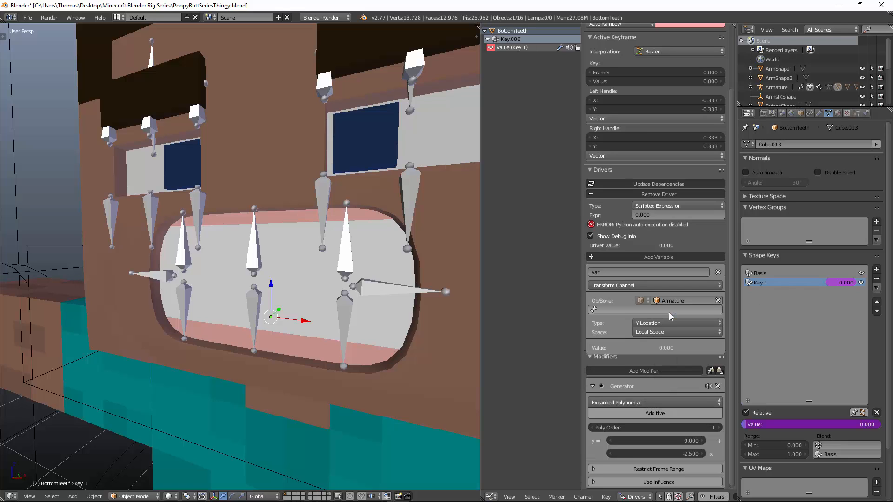
click(668, 311)
text(mouthc)
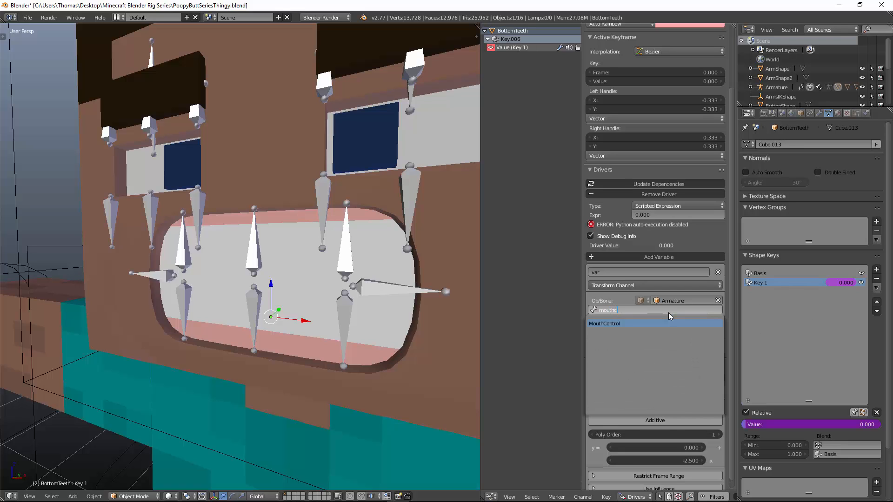
click(688, 322)
click(661, 206)
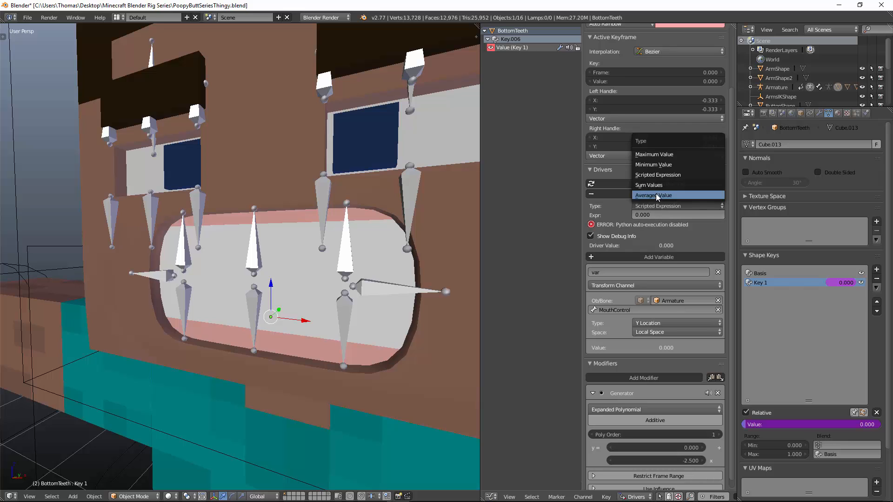
click(658, 197)
Step: Add a Generator modifier with x coefficient -2.5 to the Key 1 driver of TopTeeth
right_click(300, 255)
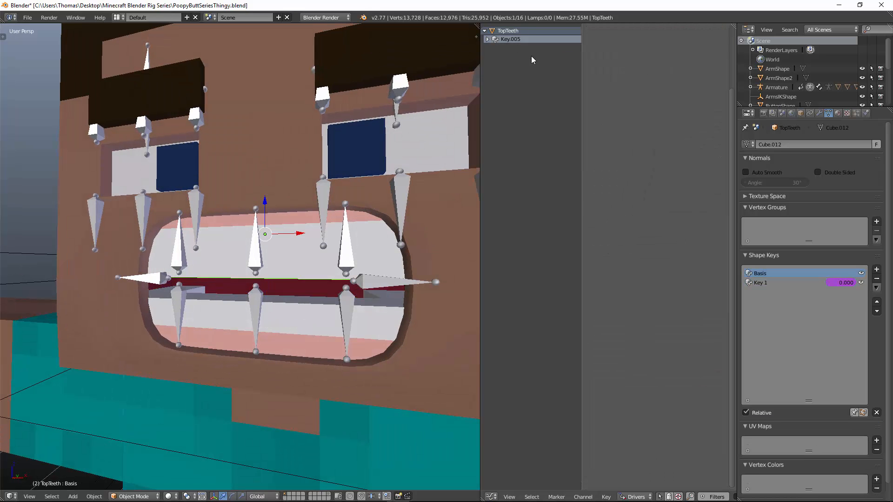
click(488, 39)
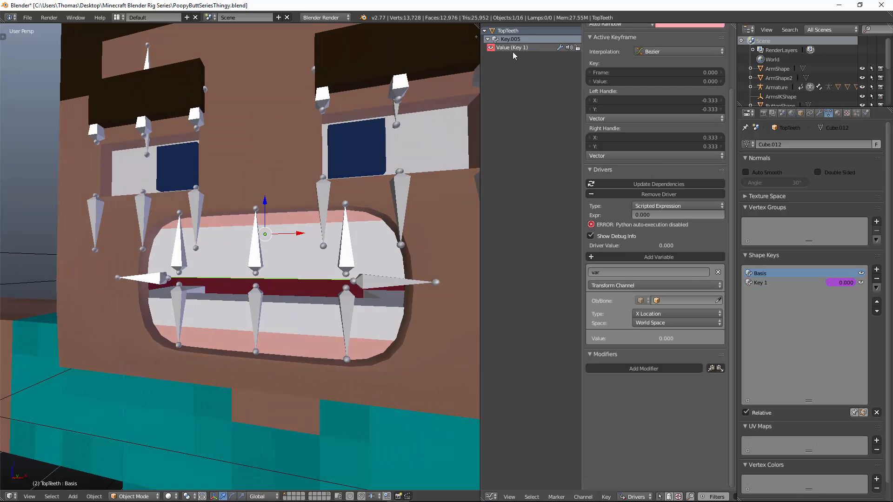
click(646, 369)
click(666, 451)
text(-2.5)
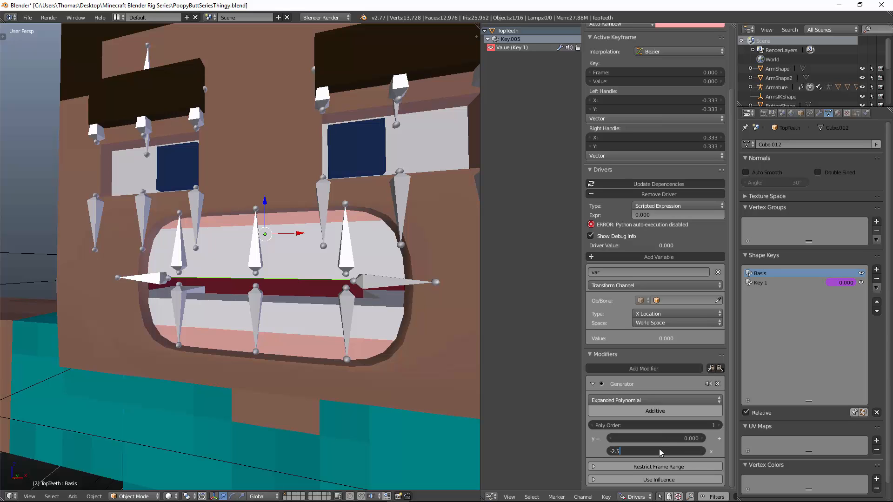
key(Return)
Step: Set the TopTeeth driver variable to Y Location in Local Space and target the Armature
click(671, 312)
click(661, 293)
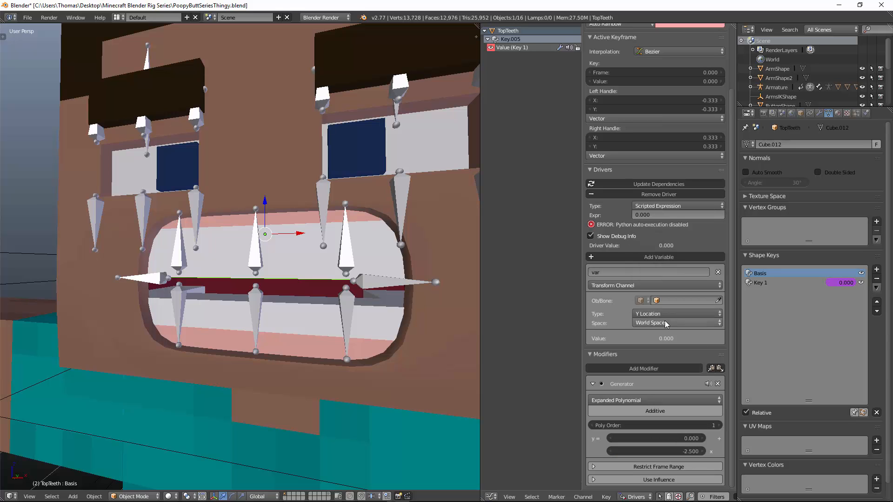
click(665, 324)
click(665, 292)
click(671, 301)
click(673, 310)
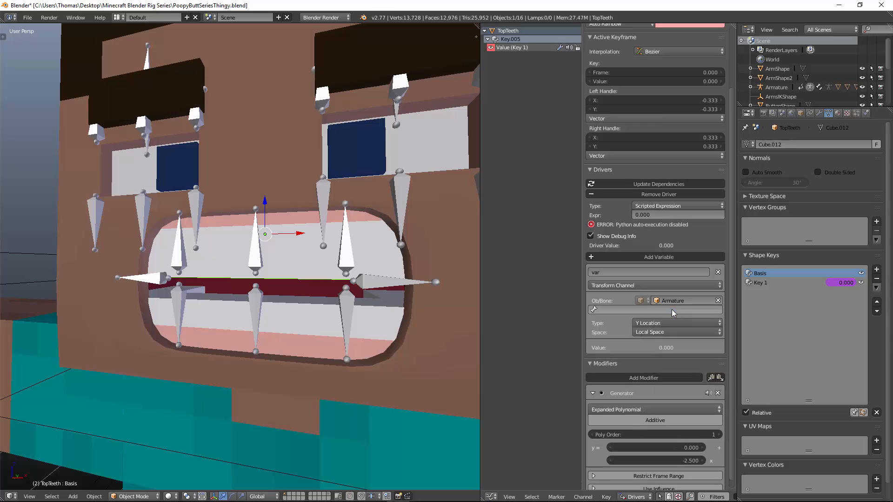
Step: Choose the MouthControl bone for the TopTeeth driver variable and set the driver type to Averaged Value
click(672, 310)
text(mouthc)
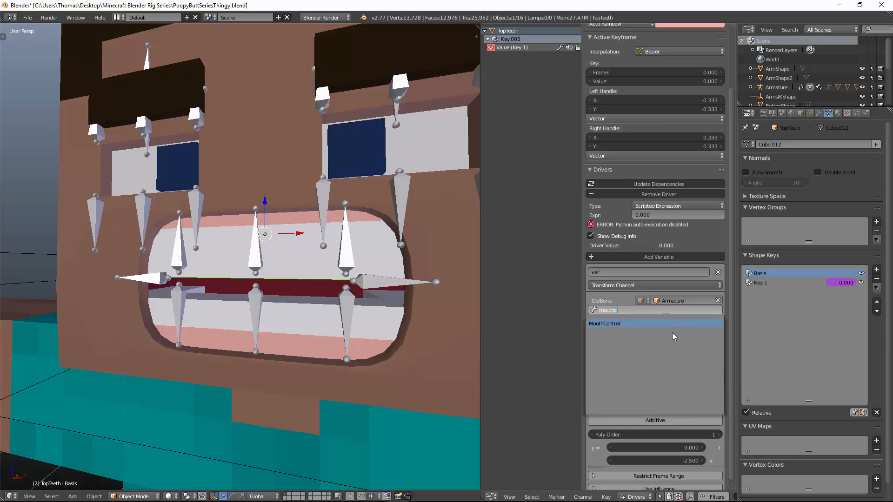
click(666, 325)
click(666, 206)
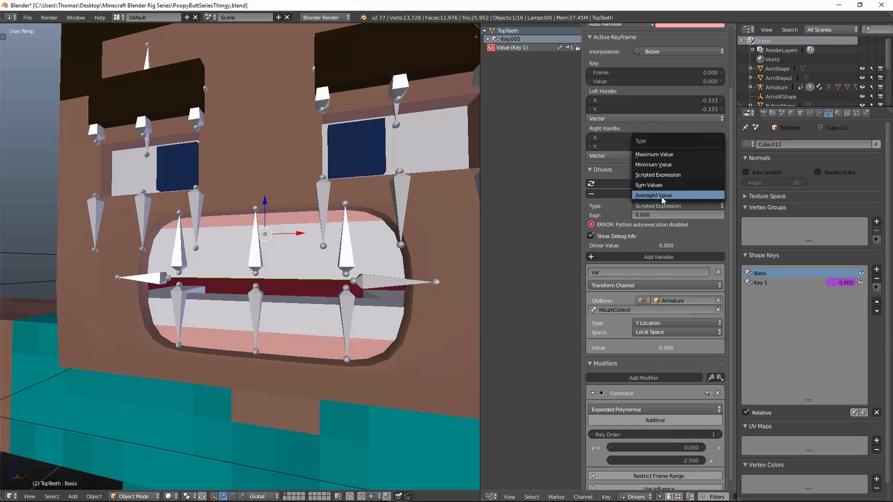
click(661, 197)
Step: In the Basis shape of TopTeeth, raise the middle edge loop between gum and teeth slightly
middle_drag(294, 213, 279, 227)
scroll(307, 214, down, 2)
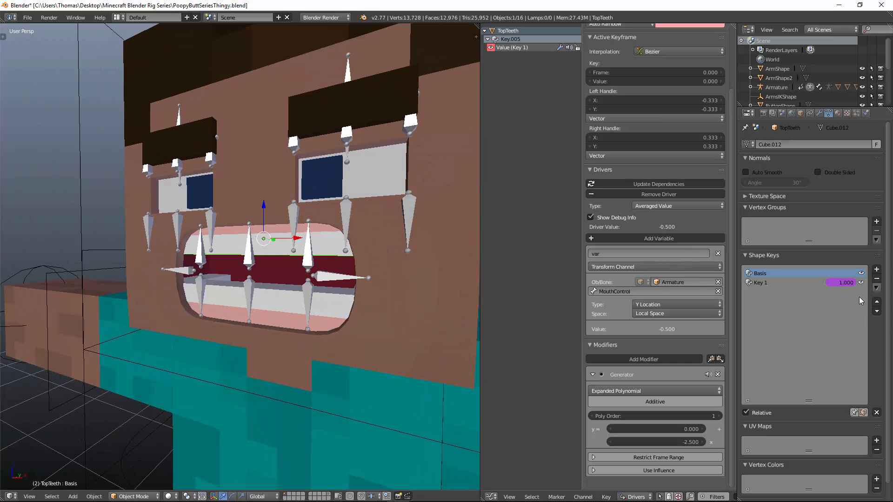
key(Tab)
key(KP_3)
key(a)
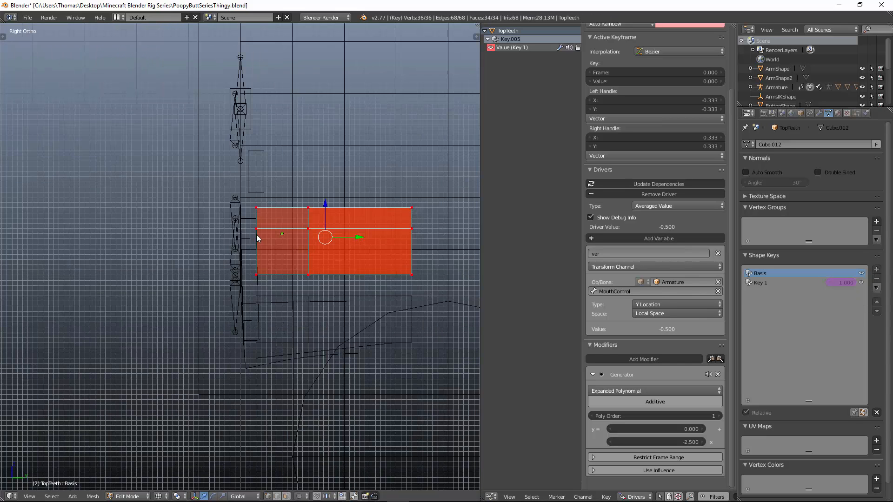
alt+right_click(255, 229)
key(g)
click(411, 217)
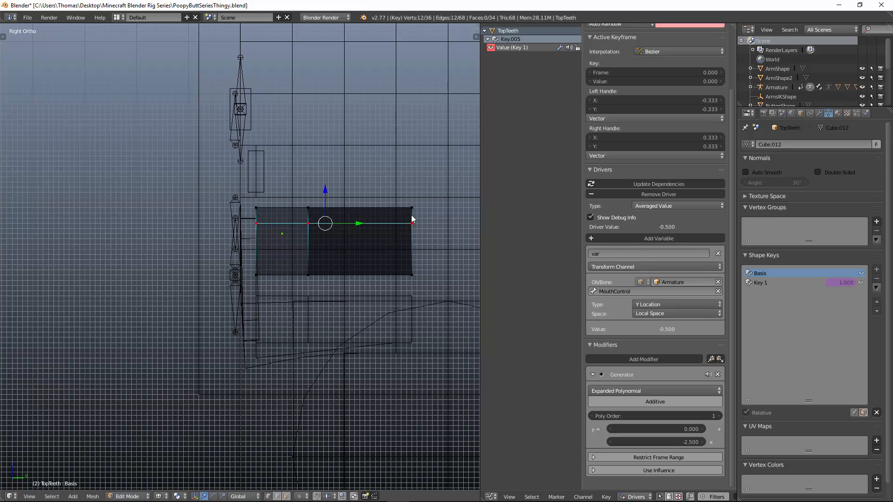
Step: In the Key 1 shape of TopTeeth, raise the lowest row of vertices slightly and return to Object Mode
click(812, 283)
right_click(252, 252)
key(b)
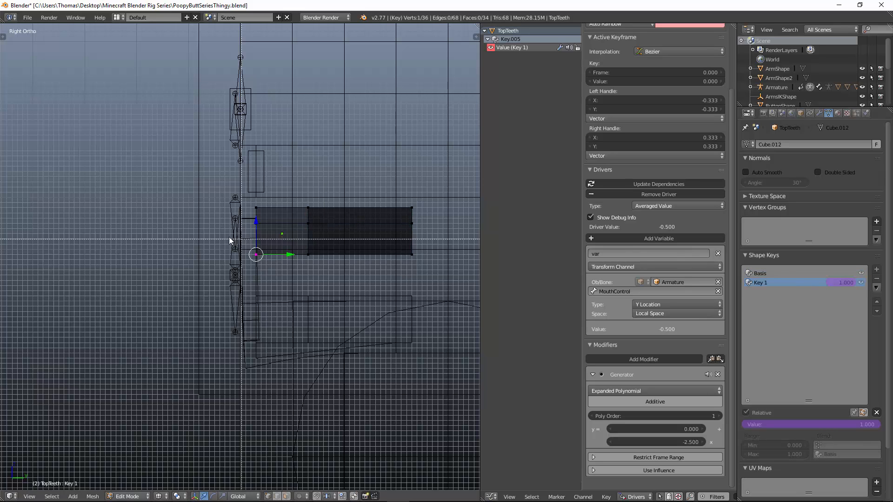
drag(229, 239, 436, 261)
key(g)
click(434, 252)
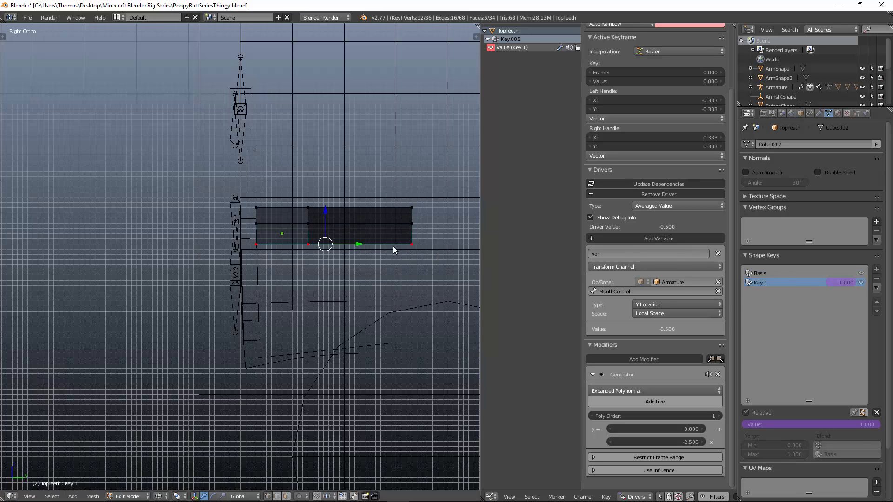
key(Tab)
key(z)
key(KP_5)
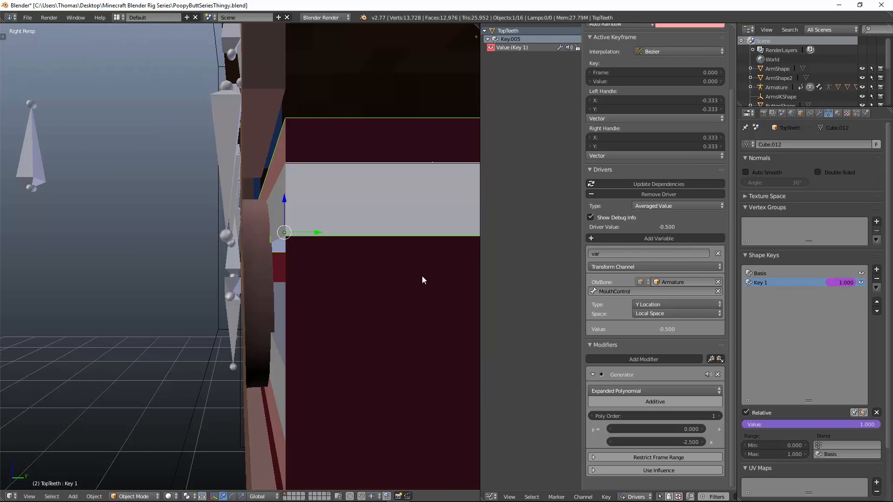
middle_drag(279, 237, 377, 251)
Step: In the Basis shape of BottomTeeth, lower the middle row of vertices slightly along Z, and switch to the Key 1 shape
right_click(295, 318)
right_click(311, 313)
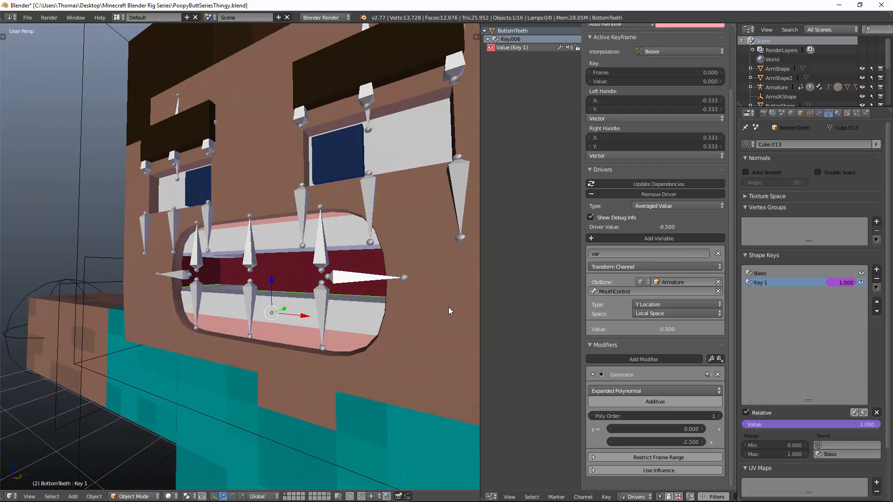
click(775, 274)
key(KP_3)
key(KP_5)
key(z)
key(Tab)
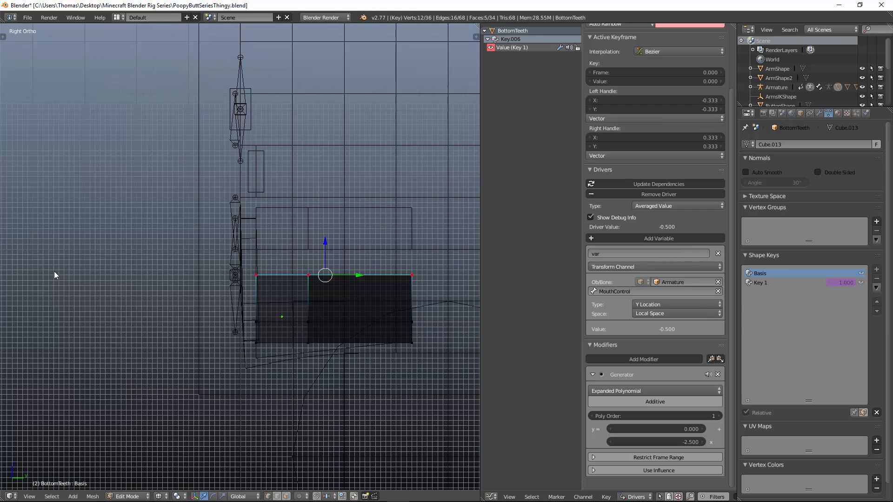
right_click(280, 319)
key(b)
drag(241, 332, 454, 320)
key(g)
key(z)
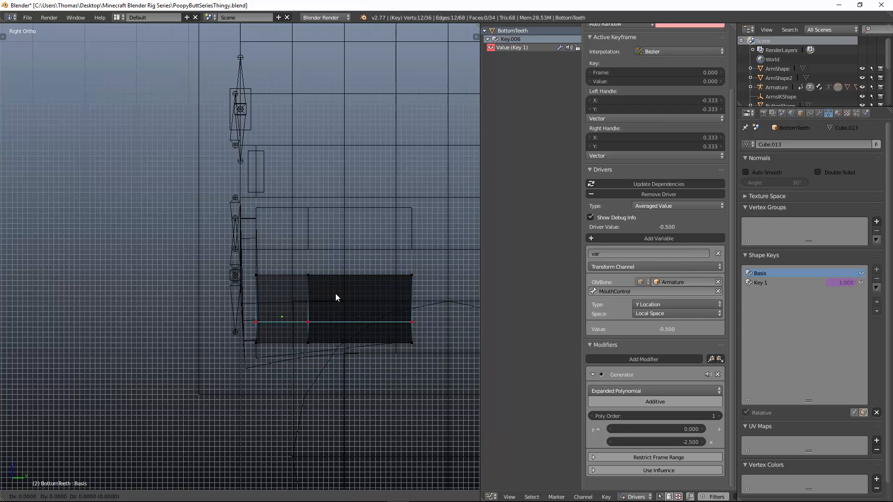
click(337, 298)
click(763, 283)
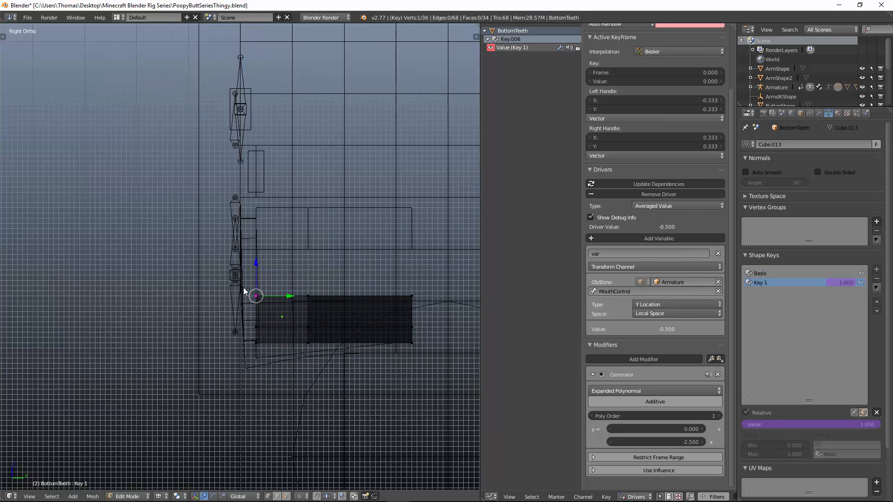
Step: Leave mesh editing and move the MouthControl bone on the face panel to test the mouth and teeth
key(Tab)
key(z)
mouse_move(343, 275)
middle_down()
mouse_move(364, 280)
mouse_move(340, 235)
mouse_move(284, 245)
mouse_move(313, 245)
middle_up()
right_click(395, 218)
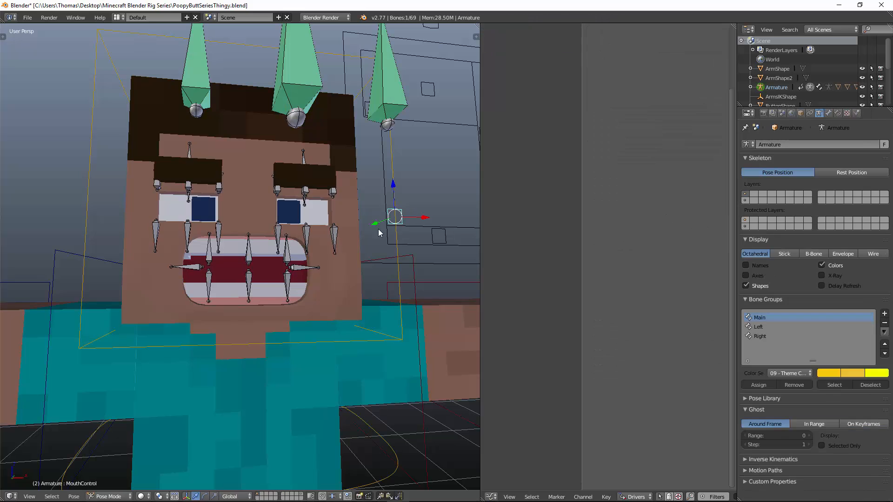
key(g)
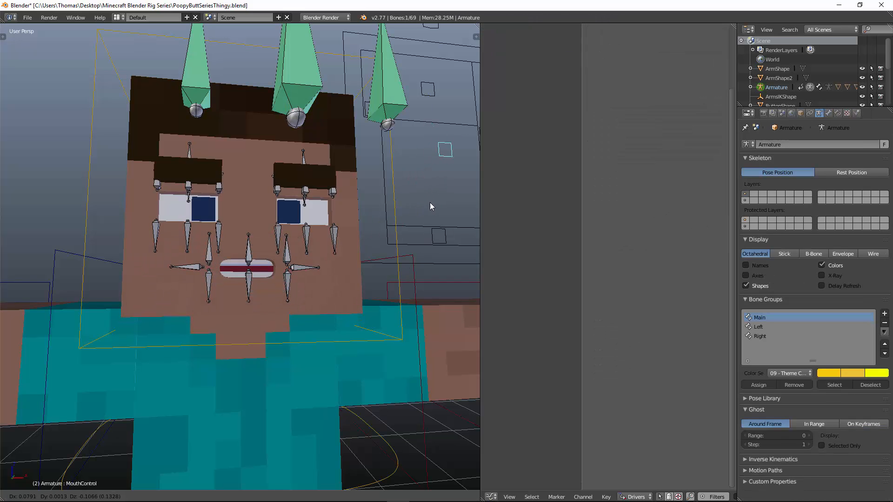
click(283, 322)
Step: Try rotating the Head bone about the X axis and inspect the teeth inside the mouth up close
middle_drag(284, 322, 367, 224)
right_click(384, 190)
key(r)
key(x)
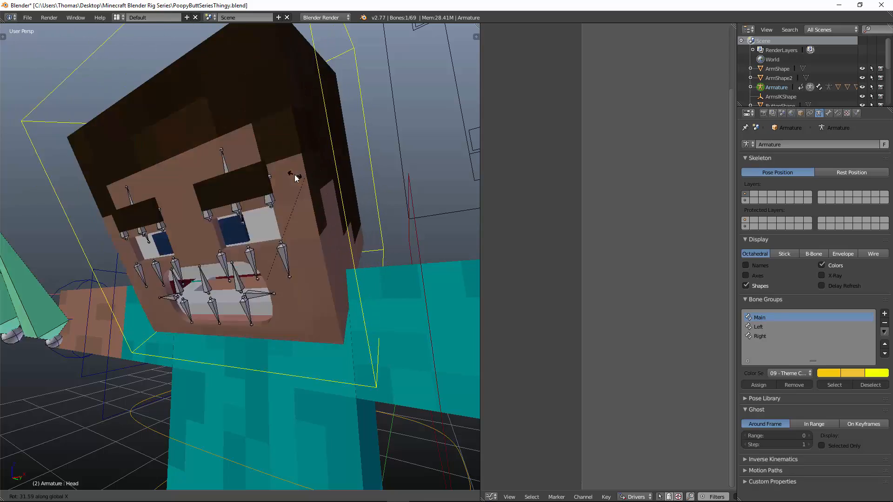
right_click(366, 212)
middle_drag(310, 227, 355, 227)
scroll(291, 250, up, 4)
middle_drag(291, 250, 320, 242)
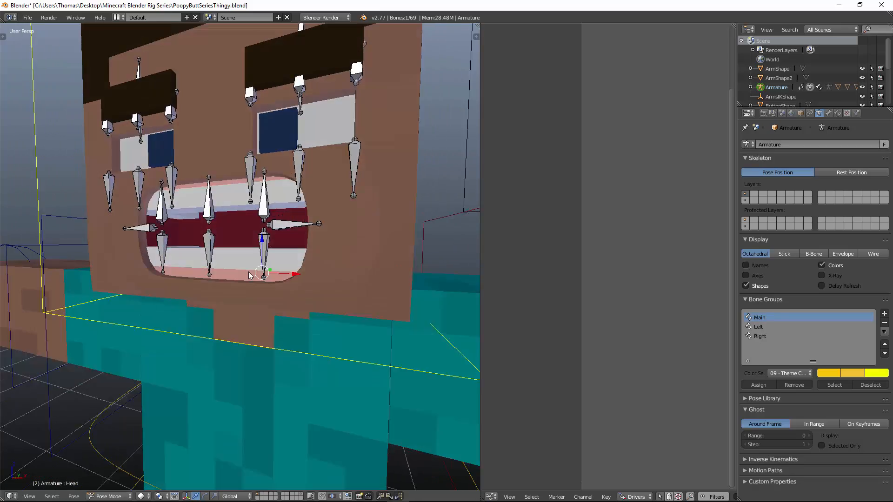
scroll(337, 233, up, 8)
scroll(350, 202, down, 8)
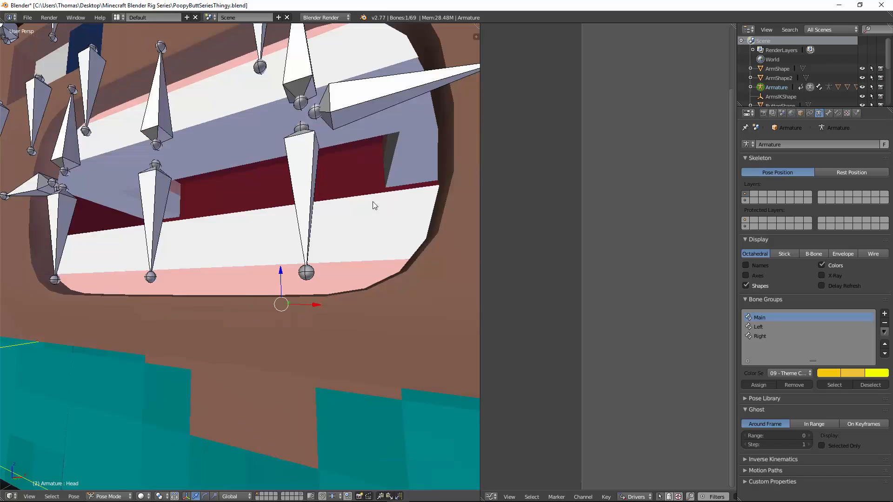
Step: Select all bones of the armature and reset their pose
key(a)
middle_drag(330, 185, 263, 202)
scroll(279, 232, down, 8)
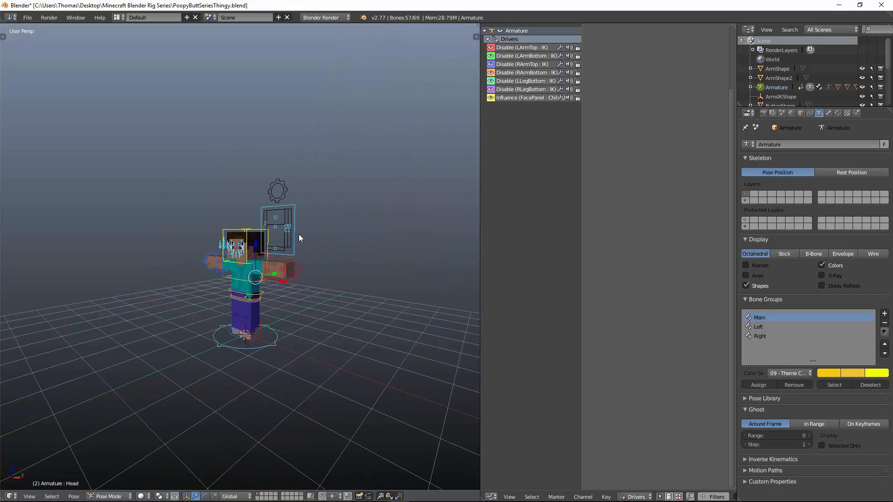
Step: Add a cube mesh to the scene and name the object Tougne
scroll(228, 253, up, 5)
middle_drag(299, 233, 228, 199)
key(shift+a)
key(shift+a)
mouse_move(168, 207)
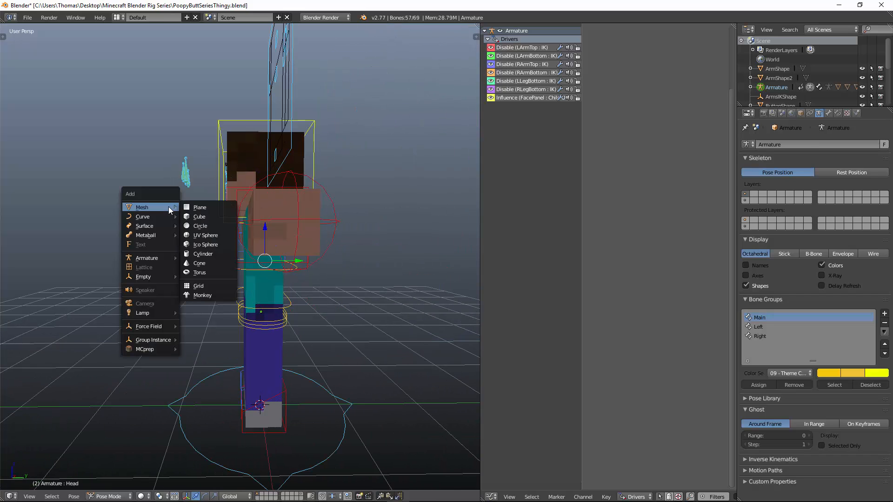
click(223, 217)
key(n)
click(451, 254)
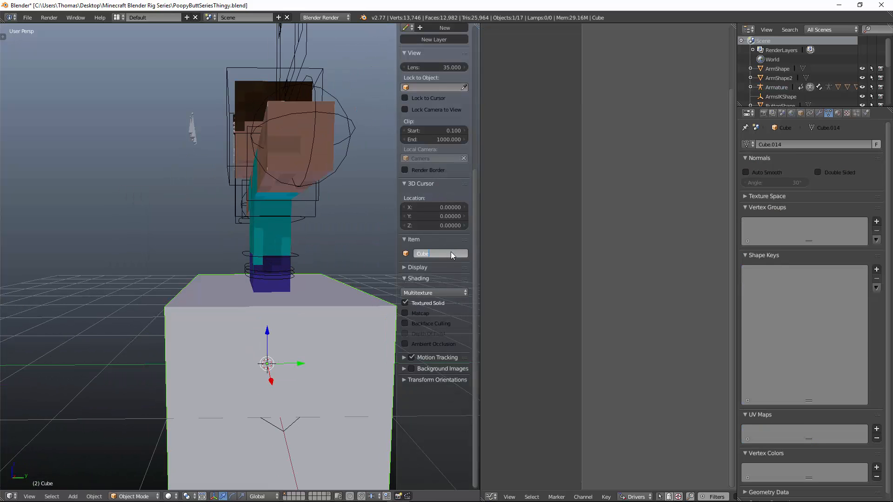
text(Tougne)
key(Return)
key(n)
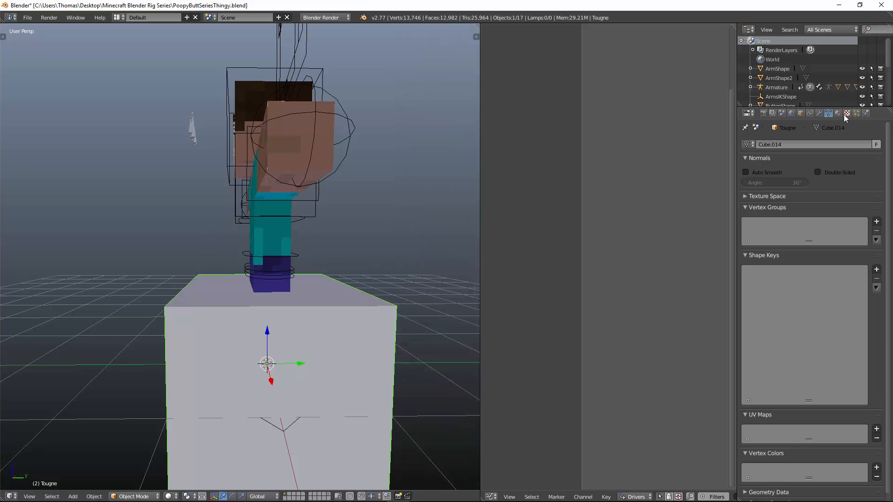
Step: Give the Tougne cube a new material named Tounge
click(837, 113)
click(797, 177)
double_click(791, 175)
text(To)
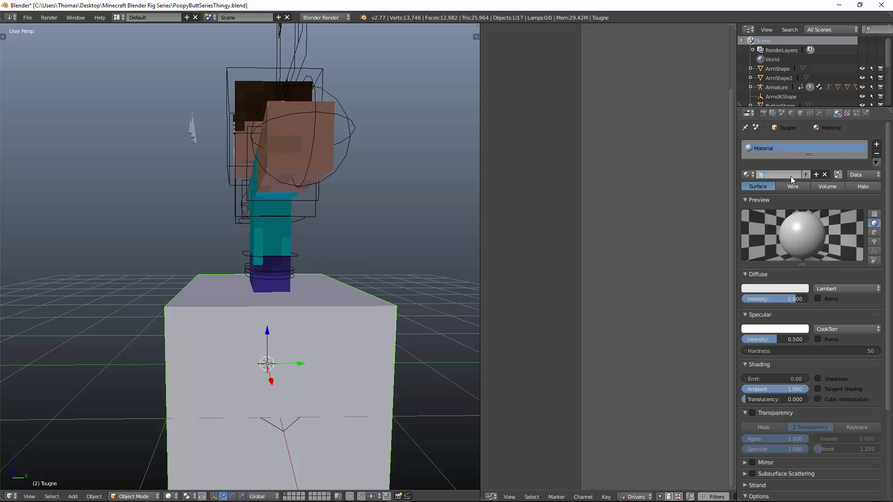
text(unge)
key(Return)
Step: Set the Tounge material's diffuse intensity to 1, specular intensity to 0 and diffuse colour to pink (R 0.800, G 0.453, B 0.542)
drag(783, 298, 744, 341)
click(774, 288)
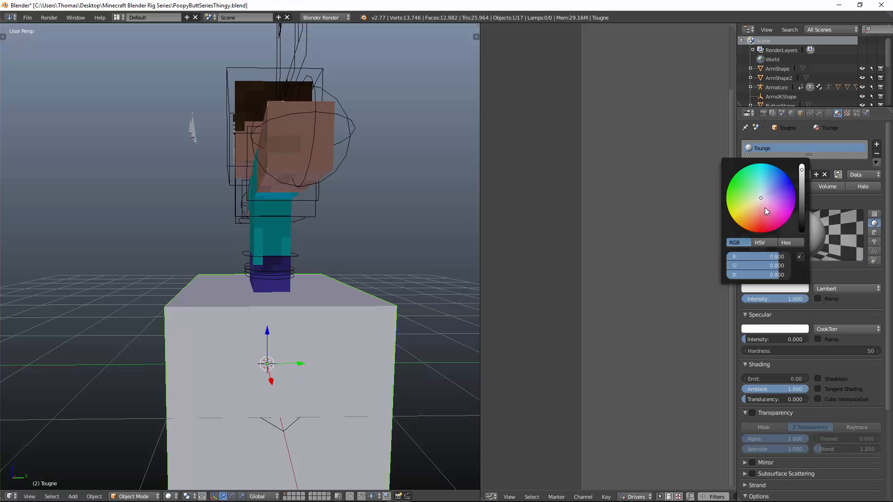
click(771, 209)
mouse_move(771, 207)
mouse_down()
mouse_move(766, 195)
mouse_move(764, 205)
mouse_up()
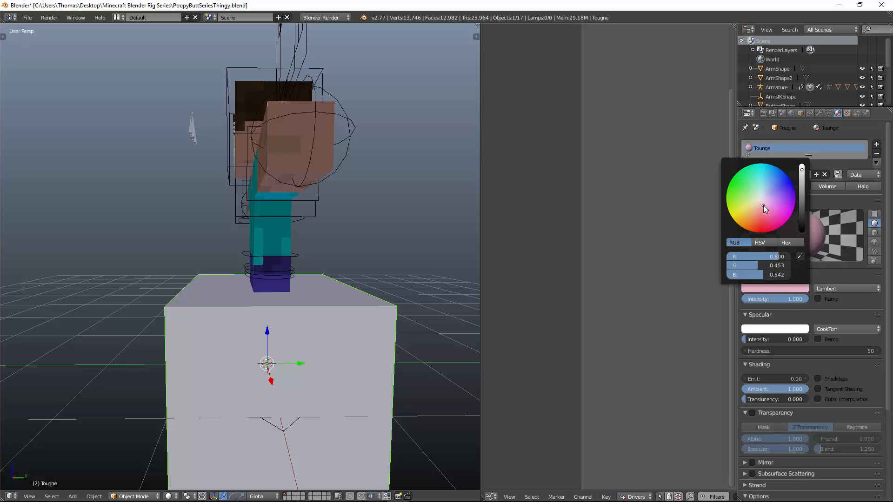
Step: Raise the Tougne cube along Z from the feet to the height of the character's mouth
key(Tab)
key(Tab)
key(KP_1)
key(z)
key(g)
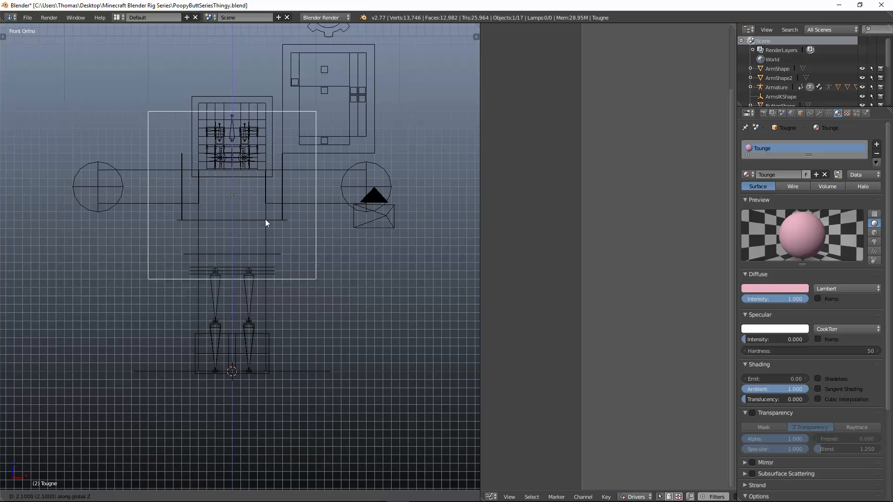
click(264, 203)
shift+middle_drag(264, 200, 266, 270)
scroll(266, 269, up, 6)
Step: Scale the tongue mesh down to roughly the mouth's width and flatten it along Z by 0.3
key(Tab)
key(s)
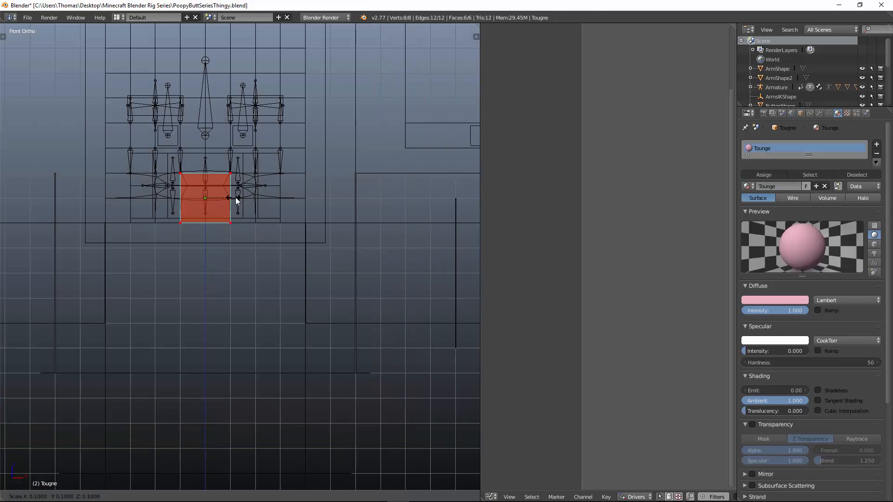
click(258, 188)
shift+middle_drag(229, 140, 250, 173)
scroll(251, 173, up, 3)
key(s)
key(z)
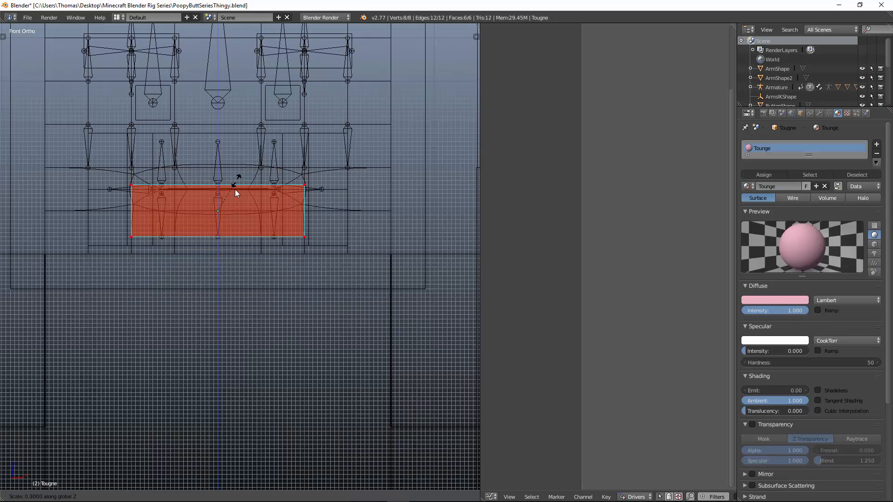
click(236, 191)
Step: Lower the Tougne object slightly along Z in the mouth
key(Tab)
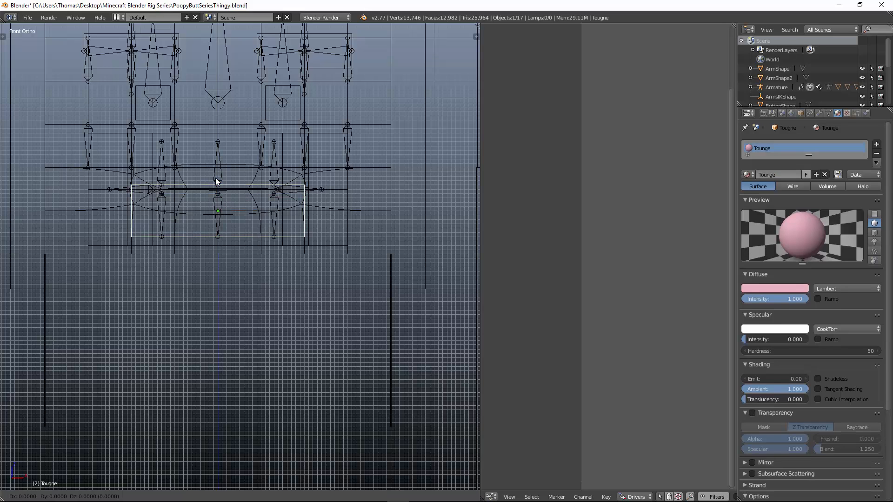
key(g)
key(z)
click(219, 193)
Step: Hide the head mesh to expose the tongue and teeth inside it
key(z)
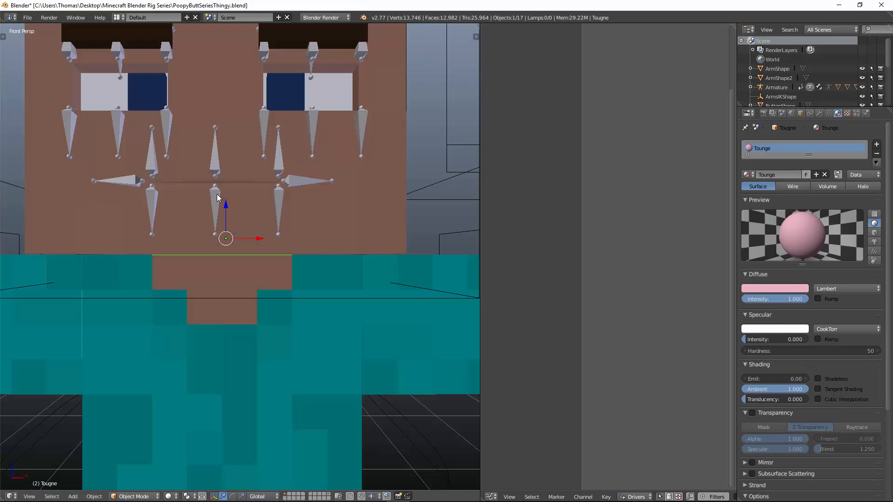
key(KP_5)
right_click(308, 172)
middle_drag(308, 172, 275, 233)
scroll(295, 160, up, 6)
Step: Move the tongue forward along Y until its front edge meets the inner face of the front teeth
right_click(269, 233)
key(g)
key(y)
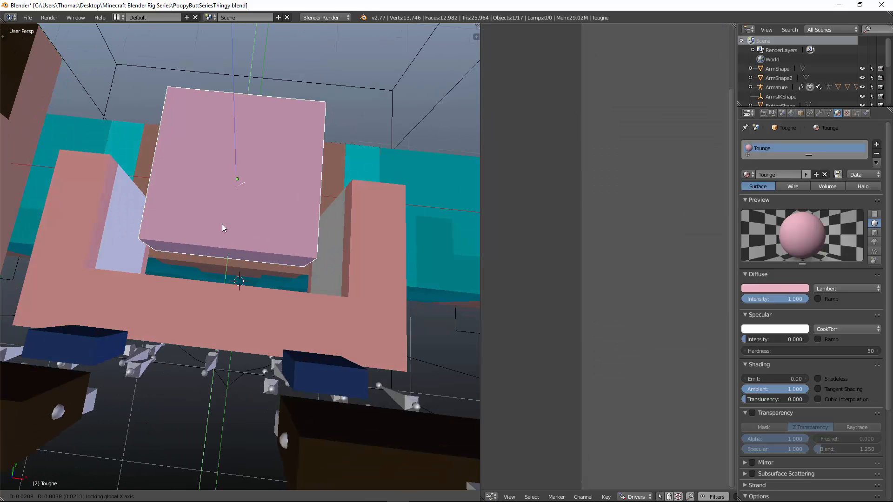
click(229, 216)
key(KP_7)
key(z)
key(g)
key(y)
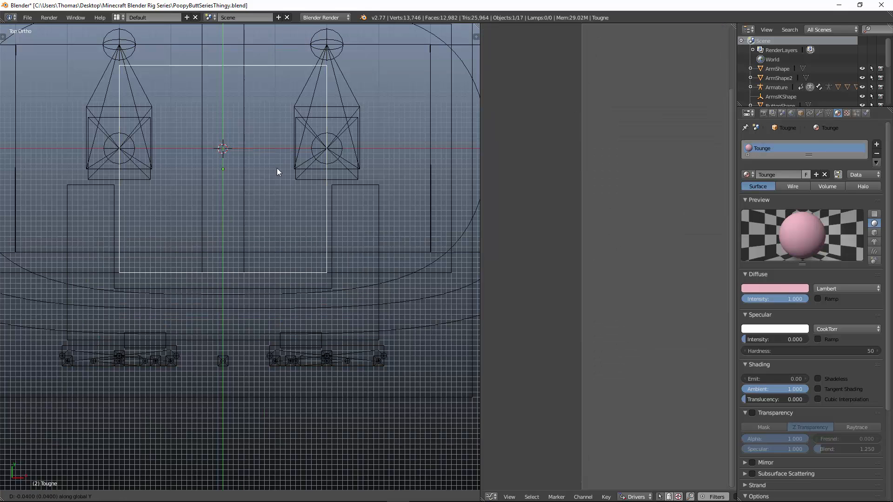
click(276, 174)
Step: Widen the tongue mesh along X until it fits between the inner sides of the teeth
key(Tab)
key(s)
key(x)
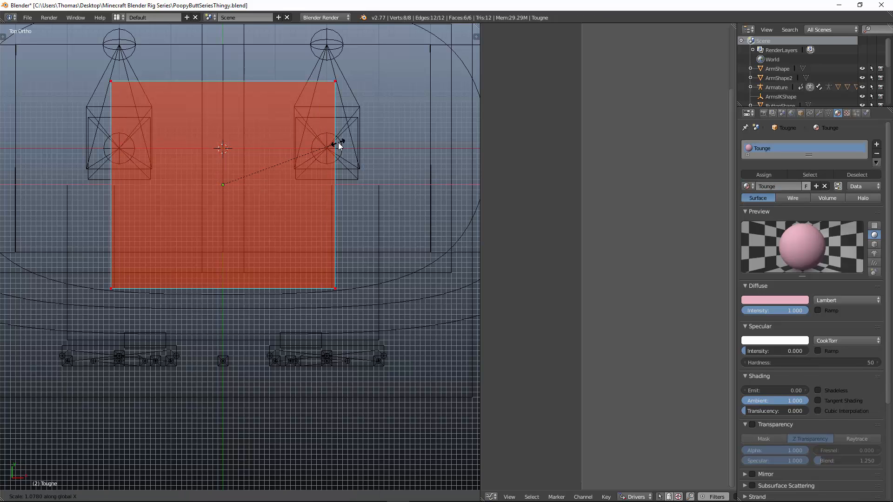
click(339, 145)
key(s)
key(x)
click(333, 143)
Step: Snap the 3D cursor to the scene centre and the tongue's vertices to the grid, then leave mesh editing
key(shift+s)
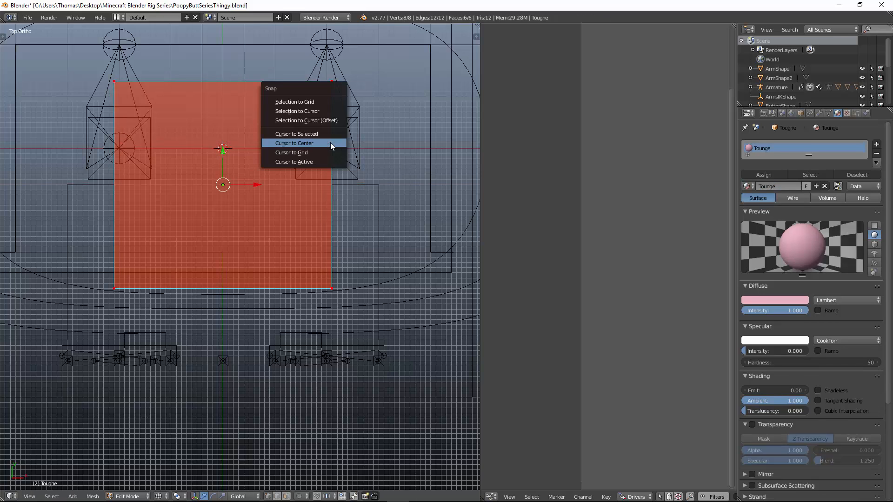
click(343, 143)
key(shift+s)
click(339, 100)
key(KP_5)
key(z)
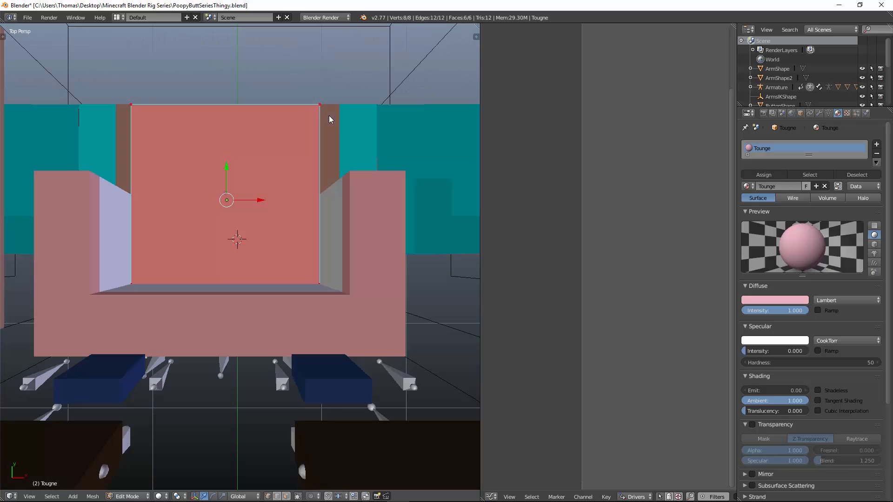
key(Tab)
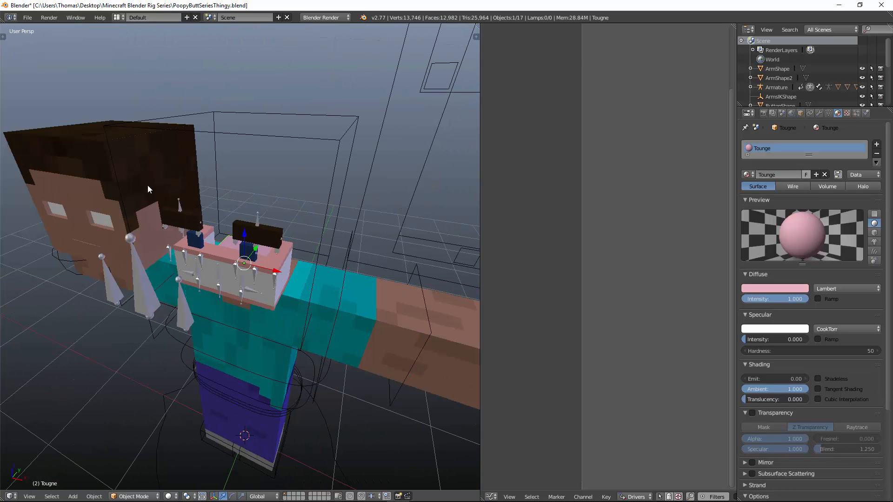
Step: Move the head mesh 1 unit along X back over the teeth and tongue
right_click(65, 180)
key(g)
key(x)
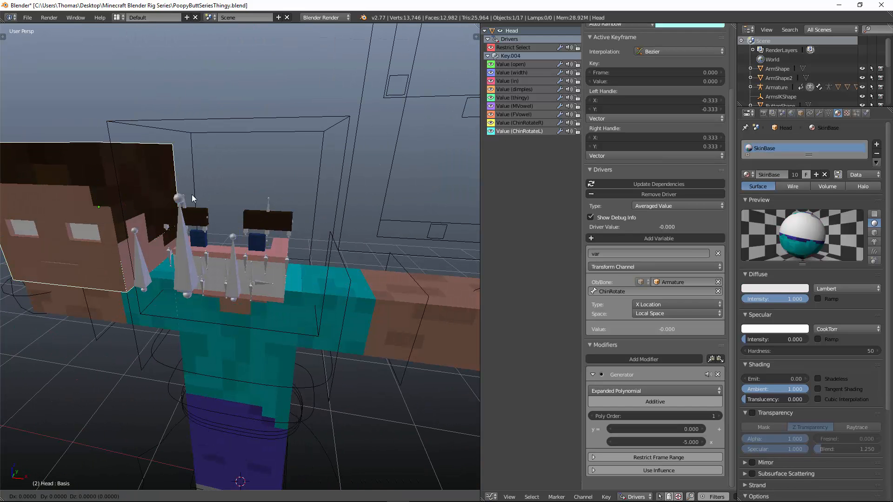
key(1)
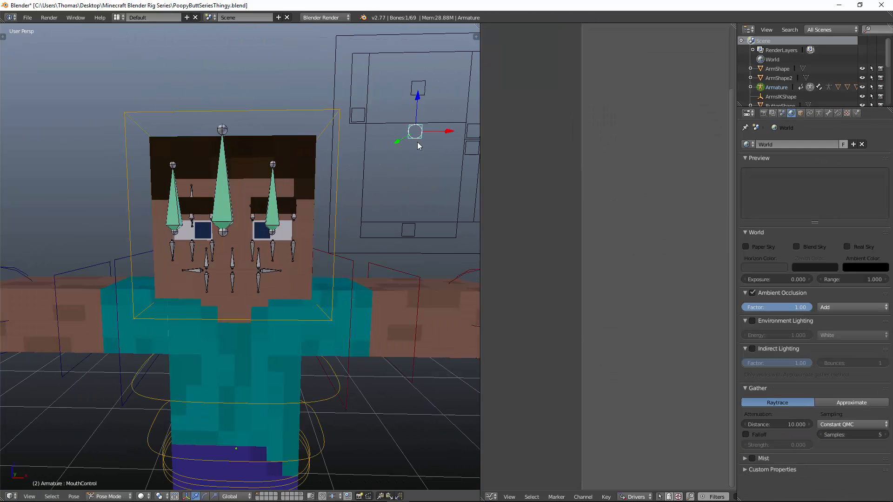
Step: Open the mouth with the MouthControl bone and parent the tongue to the armature's Head bone
key(g)
click(311, 310)
scroll(280, 259, up, 8)
middle_drag(280, 258, 252, 243)
scroll(279, 229, down, 7)
scroll(273, 235, up, 9)
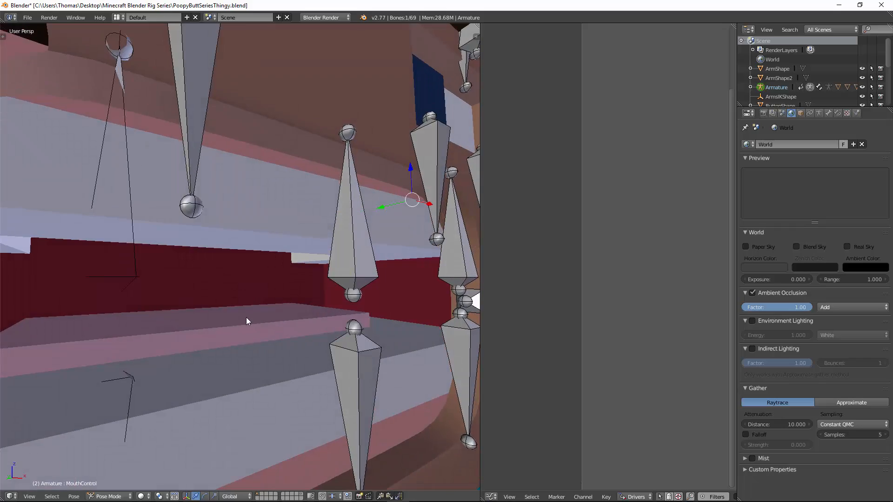
right_click(247, 318)
scroll(233, 289, down, 8)
shift+right_click(127, 92)
key(ctrl+p)
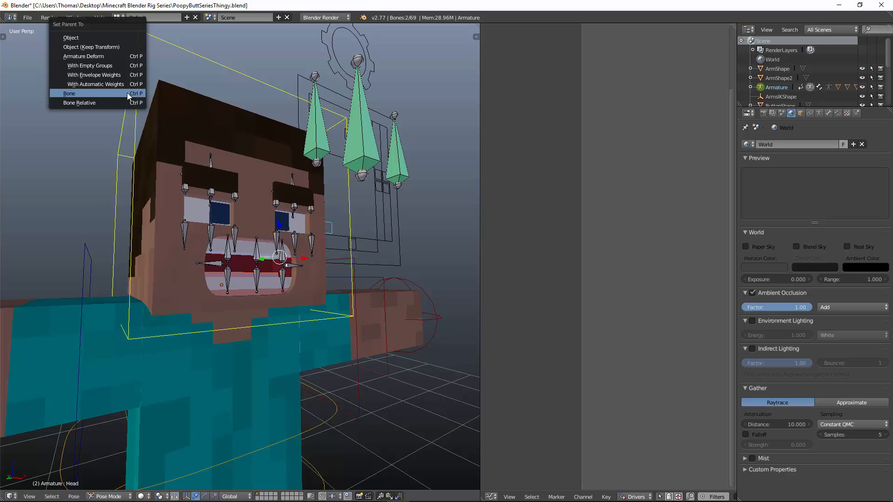
click(130, 93)
Step: Reset the location of the MouthControl bone to close the mouth
key(ctrl+Tab)
right_click(174, 99)
middle_drag(343, 165, 410, 219)
right_click(373, 216)
key(alt+g)
Step: Trial-rotate the Head bone freely to check how the tongue follows the head, and cancel the rotation
right_click(348, 177)
scroll(356, 175, down, 4)
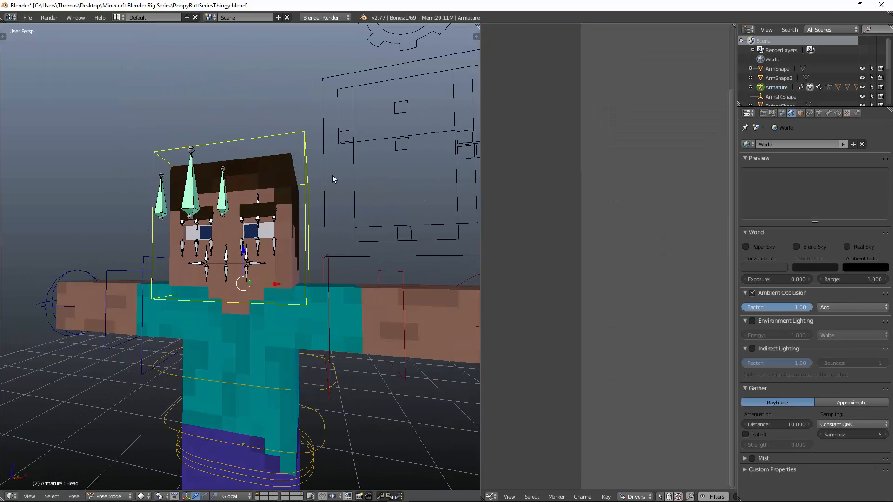
key(r)
key(r)
right_click(336, 132)
Step: Select the tongue inside the closed mouth and open its mesh for editing in a right orthographic wireframe view
scroll(307, 186, up, 5)
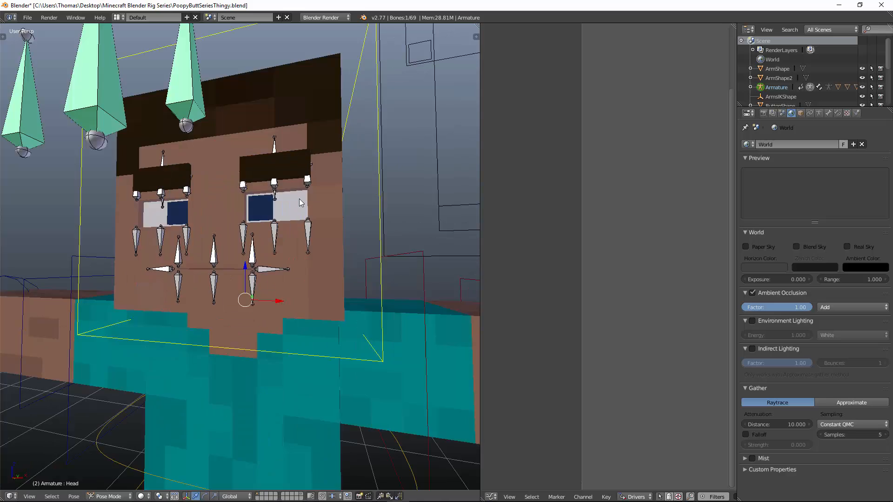
key(z)
scroll(261, 255, up, 4)
middle_drag(300, 199, 289, 253)
key(z)
right_click(292, 302)
key(KP_3)
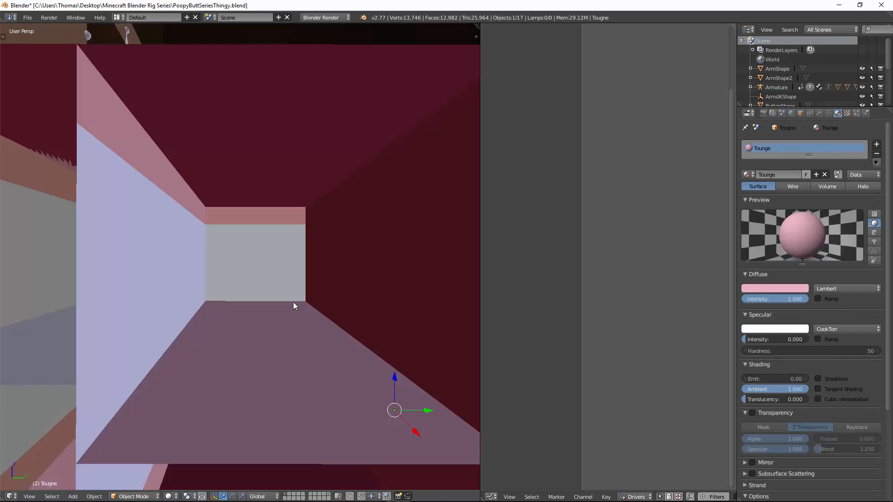
key(KP_5)
key(z)
key(Tab)
Step: Raise the tongue's four bottom vertices slightly along Z to thin it, and leave mesh editing in solid perspective view
scroll(297, 308, down, 3)
shift+middle_drag(297, 308, 238, 242)
right_click(132, 336)
key(b)
drag(108, 323, 477, 437)
key(g)
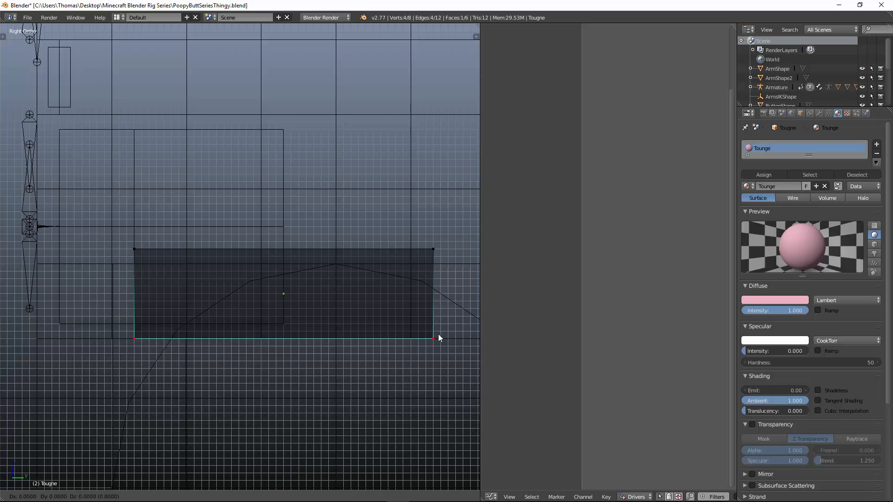
key(z)
click(434, 319)
key(KP_5)
key(z)
key(Tab)
Step: Check the thinned tongue from outside with another trial rotation of the Head bone, and cancel it
middle_drag(260, 197, 297, 174)
scroll(298, 174, down, 8)
right_click(319, 86)
key(r)
key(r)
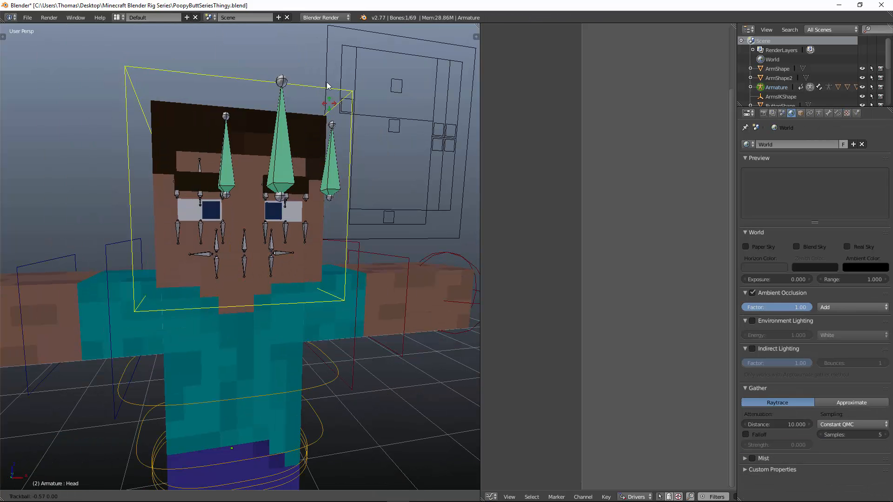
right_click(337, 98)
Step: Trial-move the EyeControl bone and examine how the pupils sit in the eye openings
right_click(283, 130)
key(g)
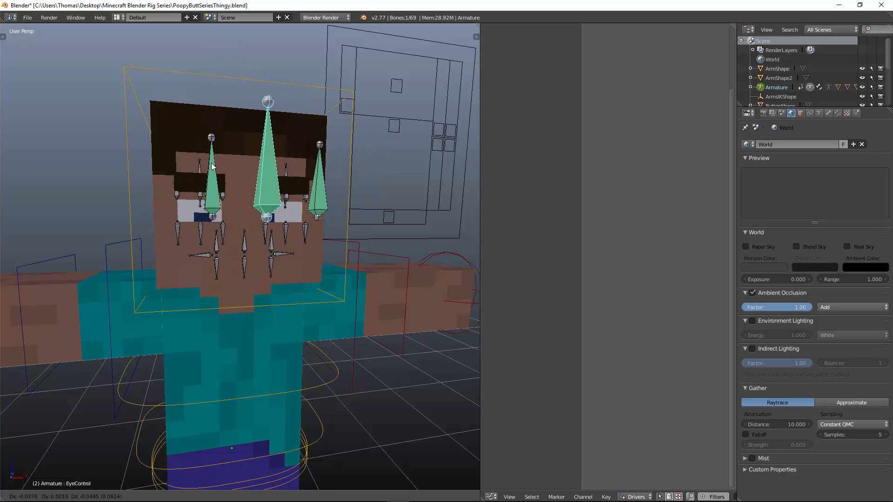
right_click(298, 179)
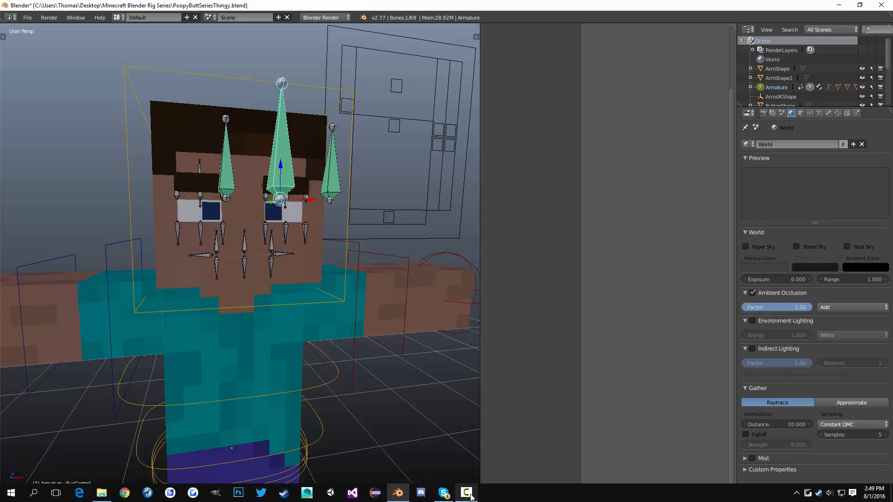
middle_drag(349, 250, 326, 234)
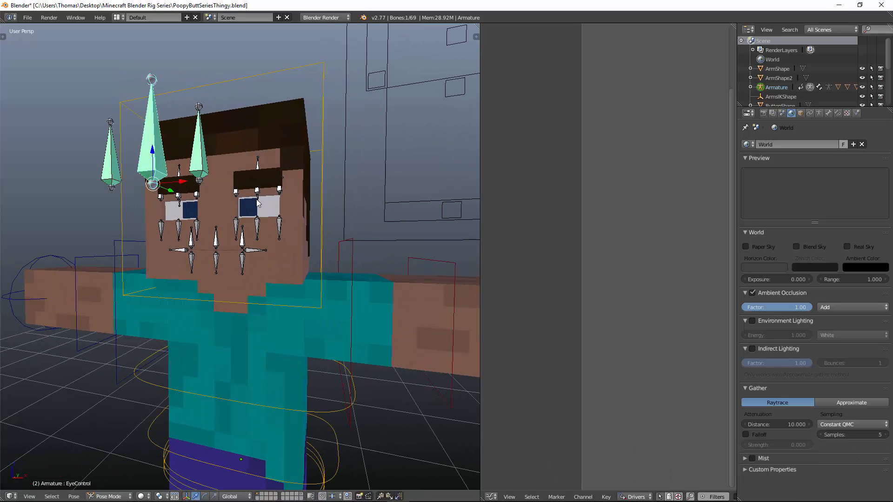
middle_drag(257, 200, 270, 217)
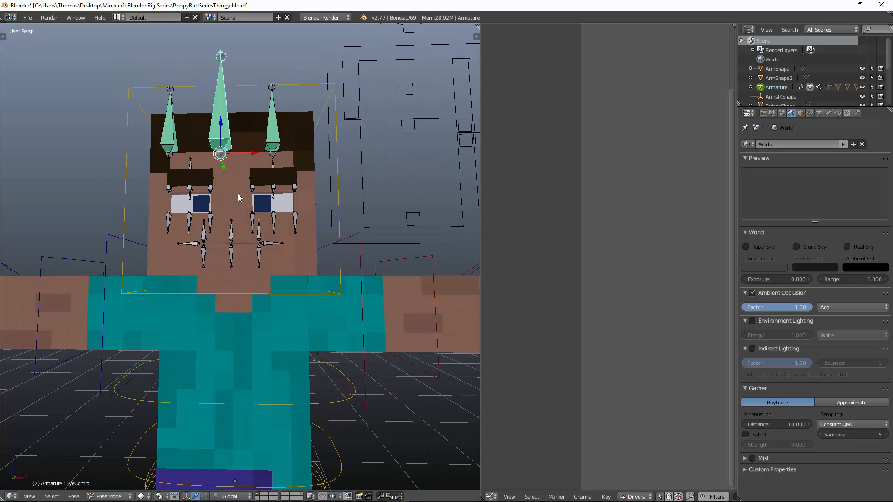
scroll(291, 122, up, 2)
key(g)
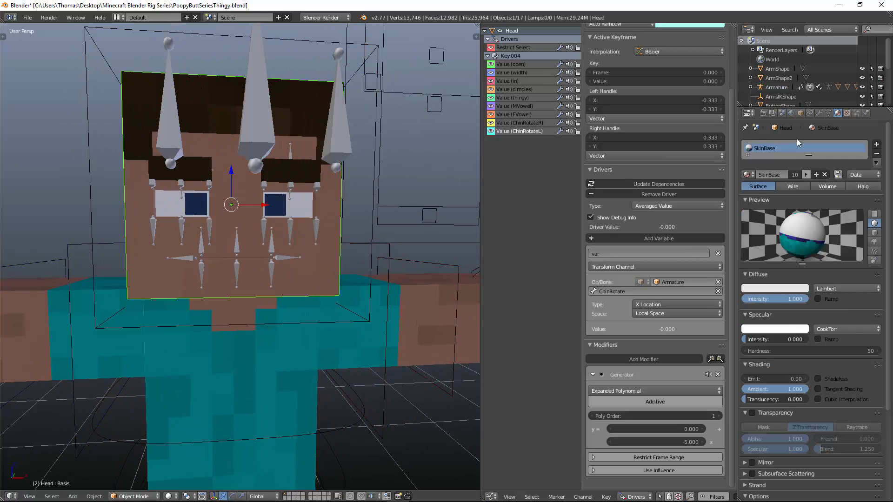
Step: Add two shape keys to the head mesh, named EyeL and EyeR
click(828, 113)
scroll(818, 317, down, 2)
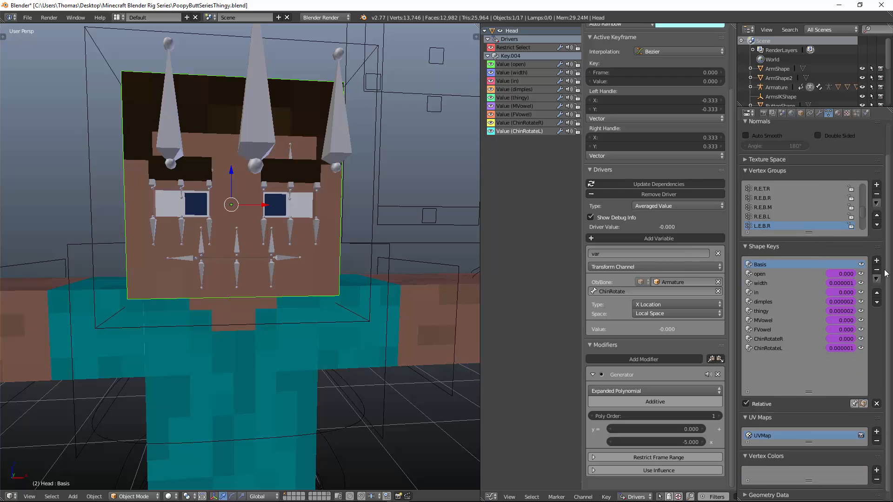
click(876, 261)
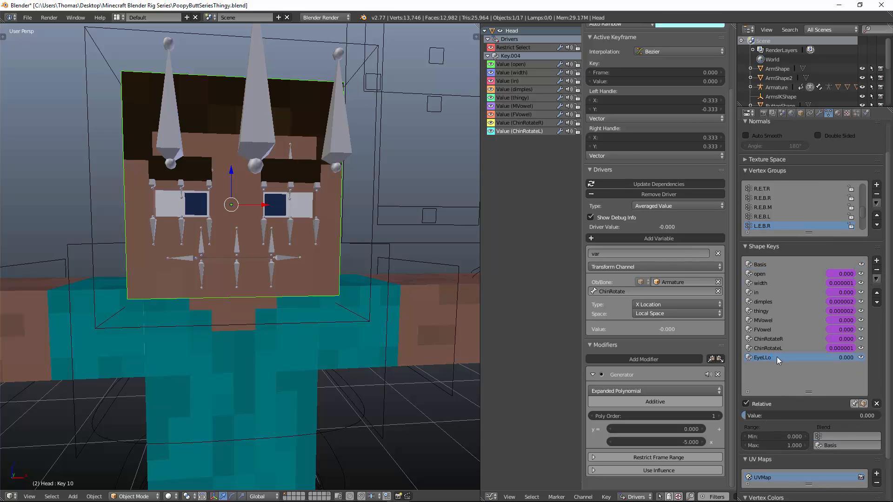
key(BackSpace)
key(BackSpace)
key(Return)
click(877, 261)
double_click(775, 364)
text(EyeR)
key(Return)
Step: Add two more shape keys to the head mesh, named EyeUp and EyeDown
click(876, 261)
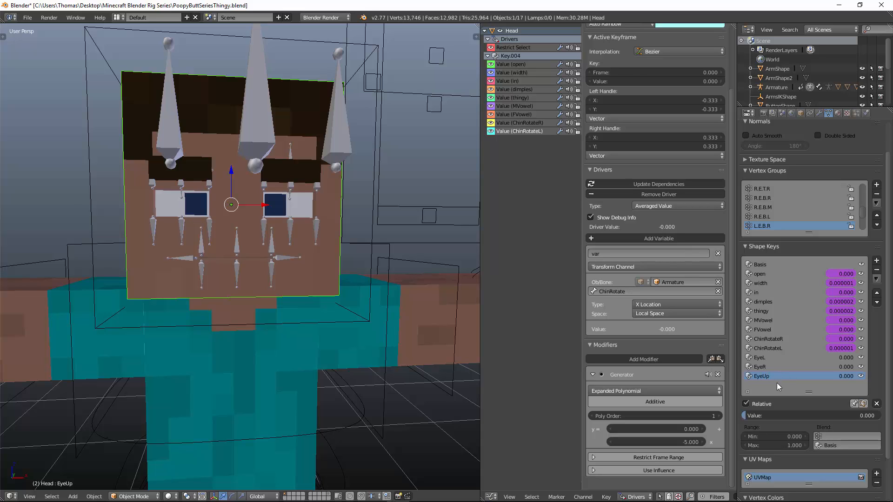
click(876, 261)
click(760, 384)
text(EyeDown)
key(Return)
Step: Open the head's EyeL shape key for mesh editing in a front orthographic wireframe view
click(759, 357)
key(Tab)
key(KP_1)
key(KP_5)
key(z)
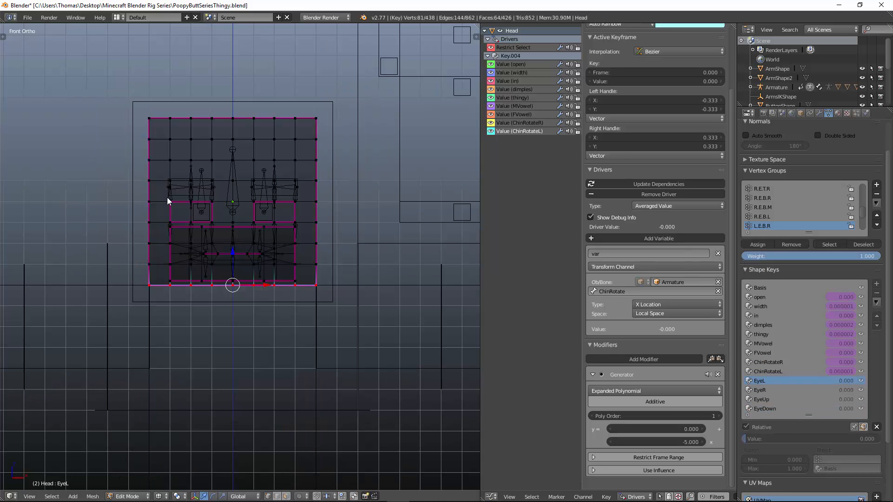
Step: Select the vertices along the viewer's-left edge of both eye openings
scroll(167, 197, up, 5)
key(a)
key(b)
drag(56, 108, 76, 173)
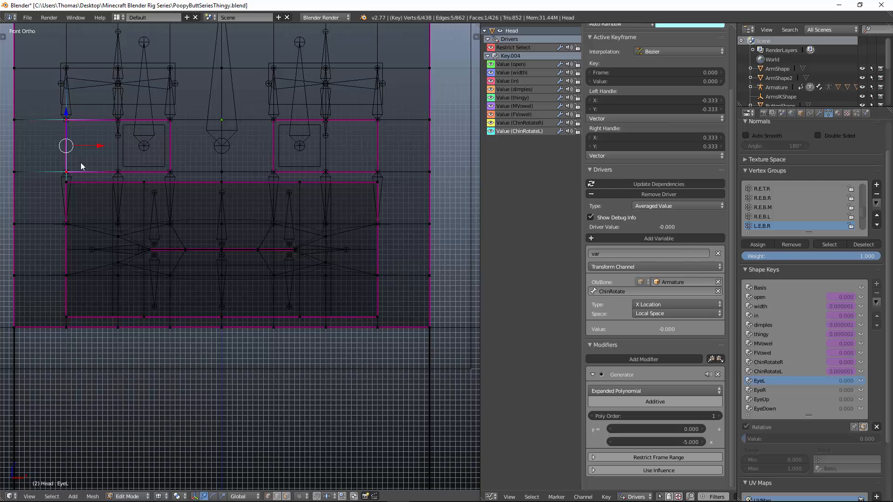
key(b)
drag(272, 101, 284, 175)
key(KP_5)
key(z)
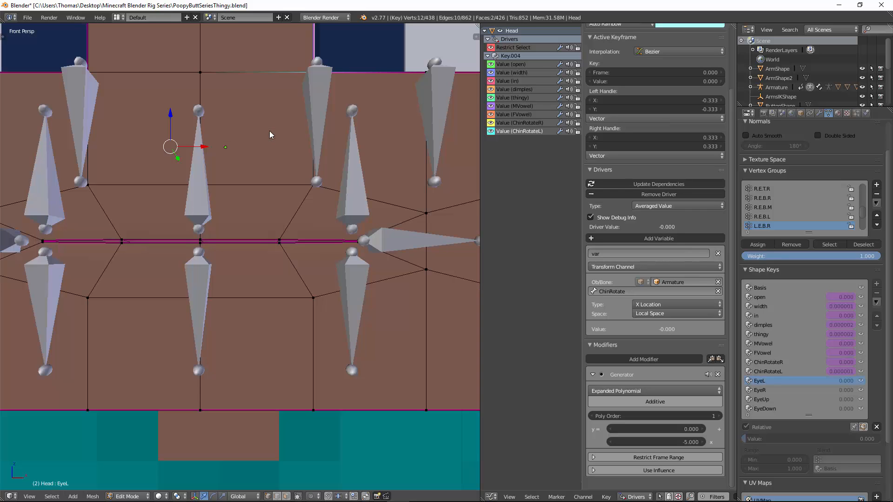
Step: Deselect the vertices at the back of the head so only the viewer's-left eye-edge vertices stay selected
key(z)
key(c)
middle_drag(259, 191, 256, 222)
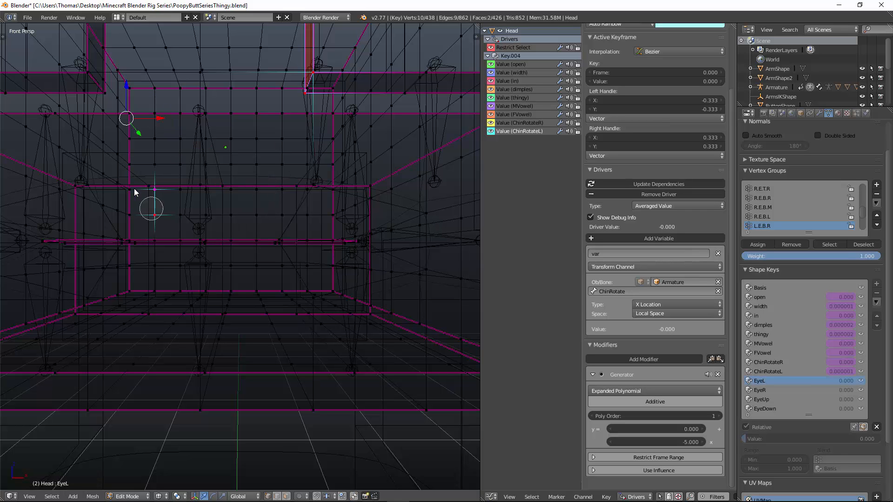
middle_drag(151, 209, 166, 175)
right_click(179, 155)
key(KP_5)
shift+middle_drag(320, 102, 285, 173)
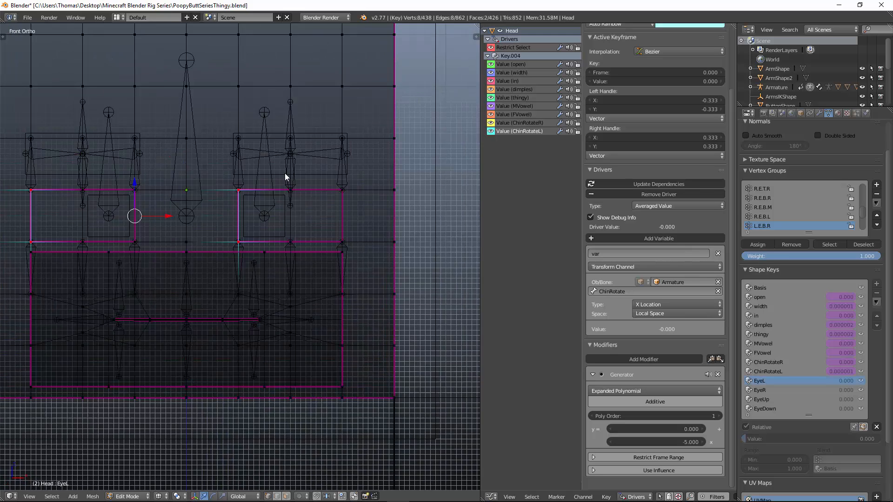
Step: Try to scale the viewer's-left eye-edge vertices slightly larger along Z
scroll(285, 174, up, 3)
key(s)
key(z)
click(323, 91)
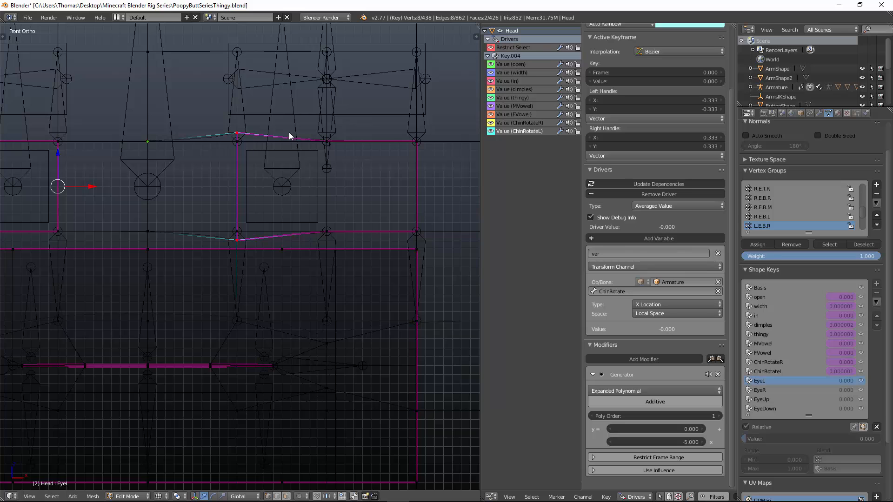
Step: Try selecting the middle vertices of one eye opening, and undo the selection along with the eye-edge scaling
key(a)
key(c)
click(327, 141)
click(328, 228)
right_click(325, 204)
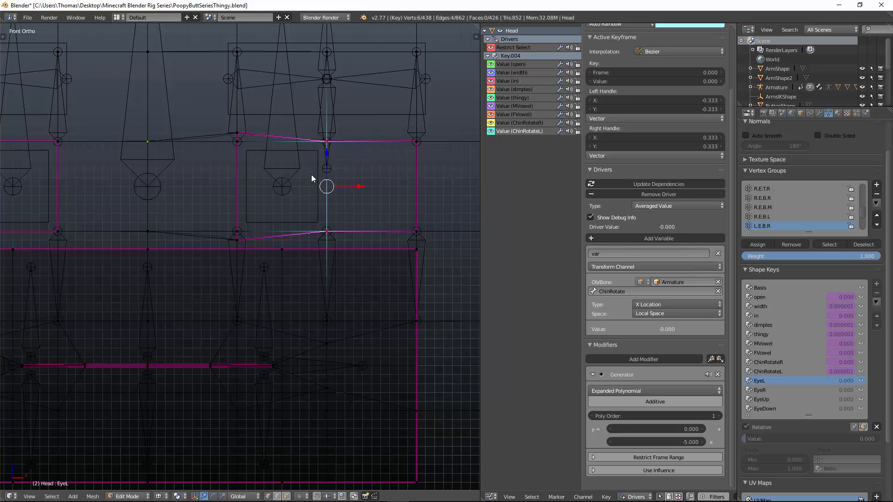
scroll(308, 173, down, 2)
shift+middle_drag(200, 155, 289, 132)
key(ctrl+z)
key(ctrl+z)
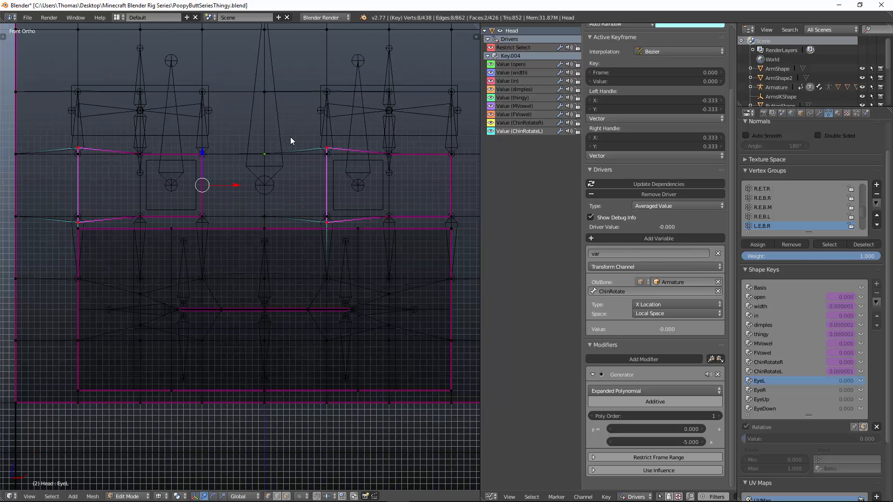
Step: Select the vertices along the viewer's-right edge of both eye openings, leaving out those at the back of the head
key(a)
key(b)
drag(194, 137, 243, 228)
key(b)
drag(443, 135, 458, 228)
key(KP_5)
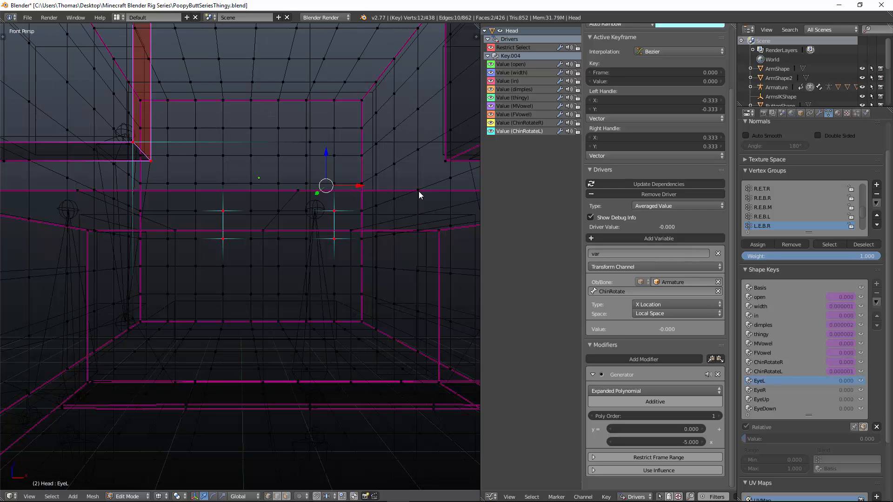
key(v)
middle_drag(238, 205, 335, 247)
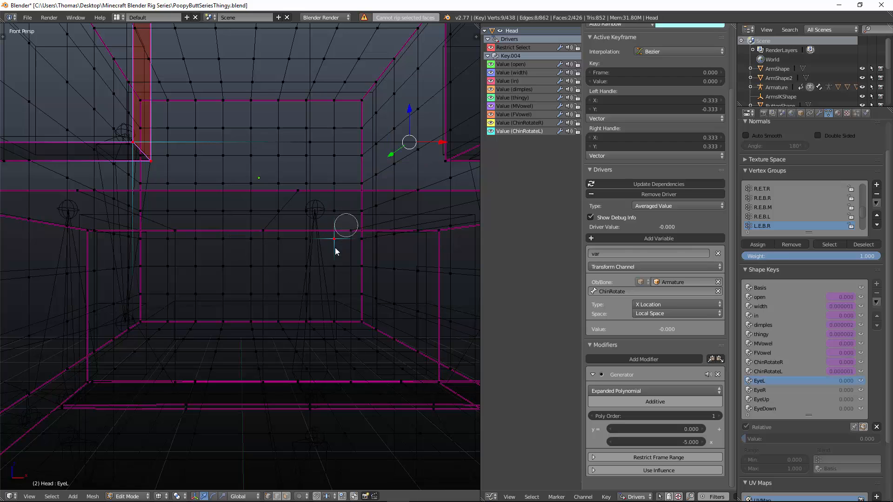
key(Escape)
key(KP_5)
Step: Scale the viewer's-right eye-edge vertices up along Z until their lower corners reach the mouth cavity's upper edge
scroll(353, 176, up, 4)
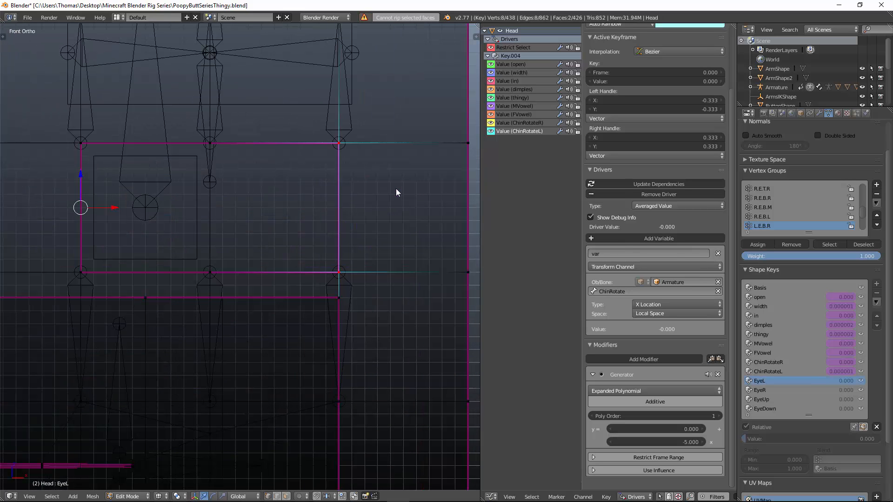
key(s)
key(z)
click(26, 60)
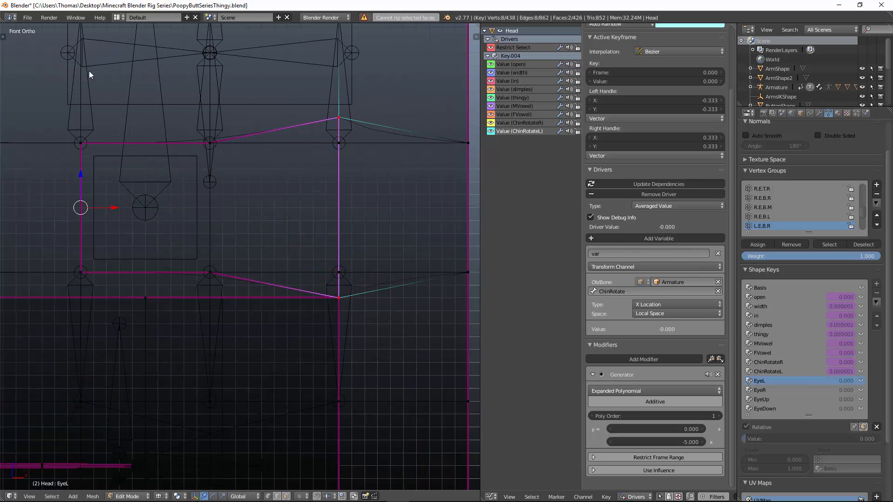
Step: Select the middle vertices of both eye openings, leaving out those at the back of the head
scroll(279, 130, down, 1)
right_click(207, 164)
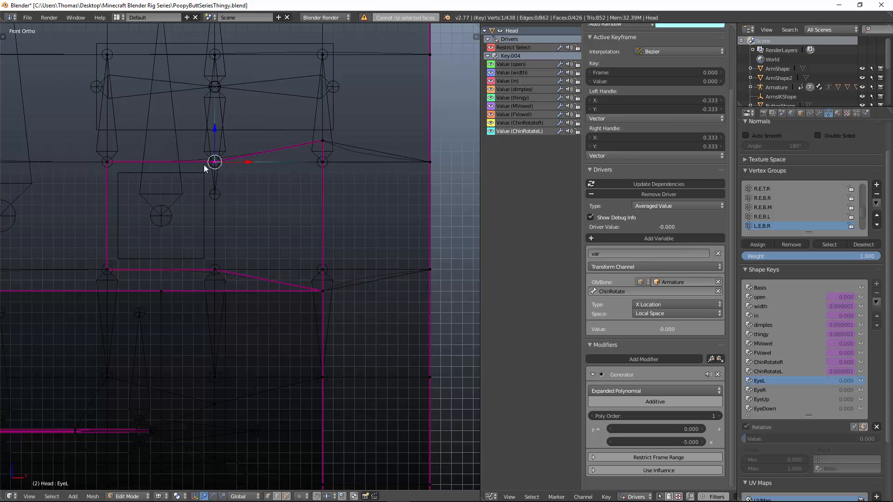
key(b)
drag(190, 126, 256, 287)
scroll(210, 241, down, 2)
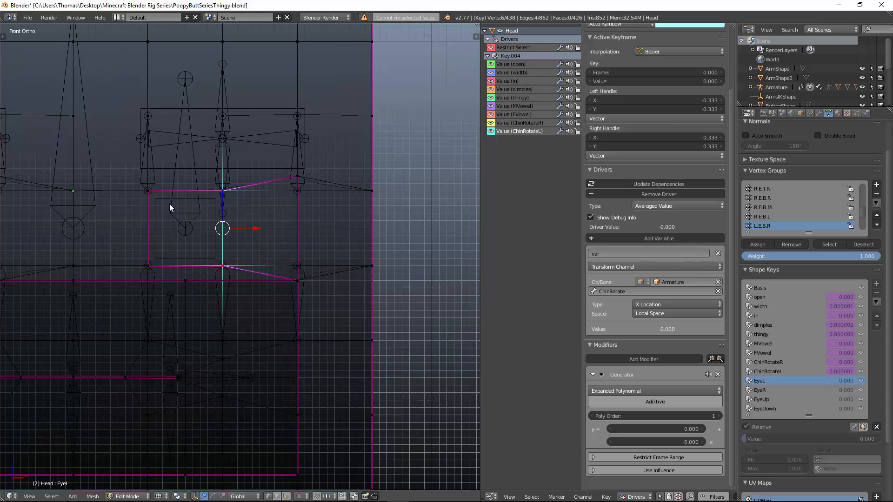
shift+middle_drag(158, 203, 302, 187)
scroll(108, 191, down, 1)
key(b)
drag(86, 172, 110, 238)
key(KP_5)
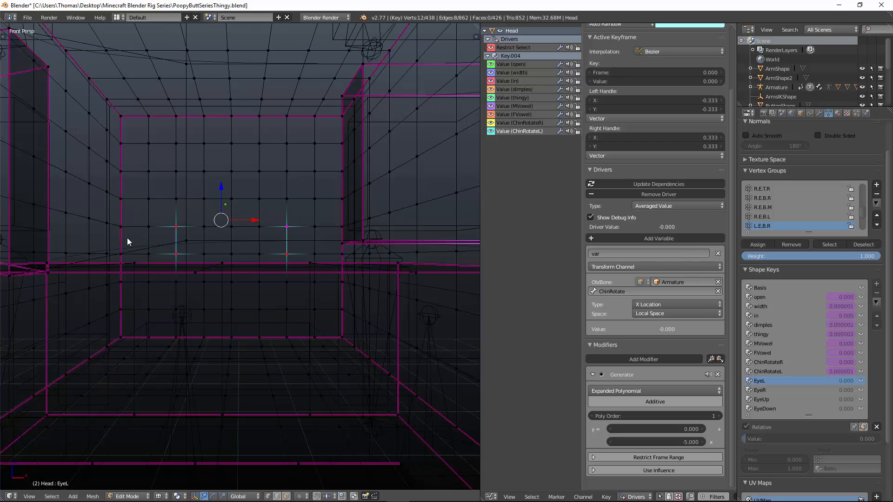
shift+right_click(285, 234)
key(KP_5)
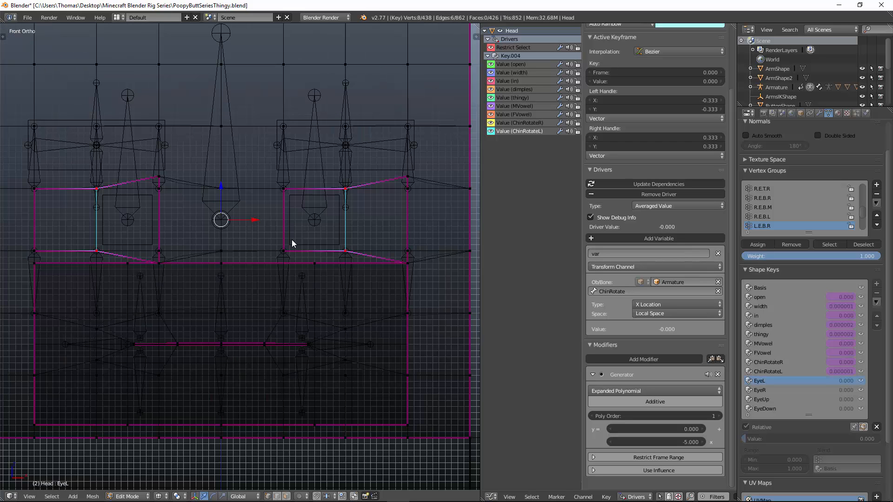
Step: Scale the middle eye vertices up along Z to even out the slope of the eye edges, and leave mesh editing
shift+middle_drag(319, 174, 297, 182)
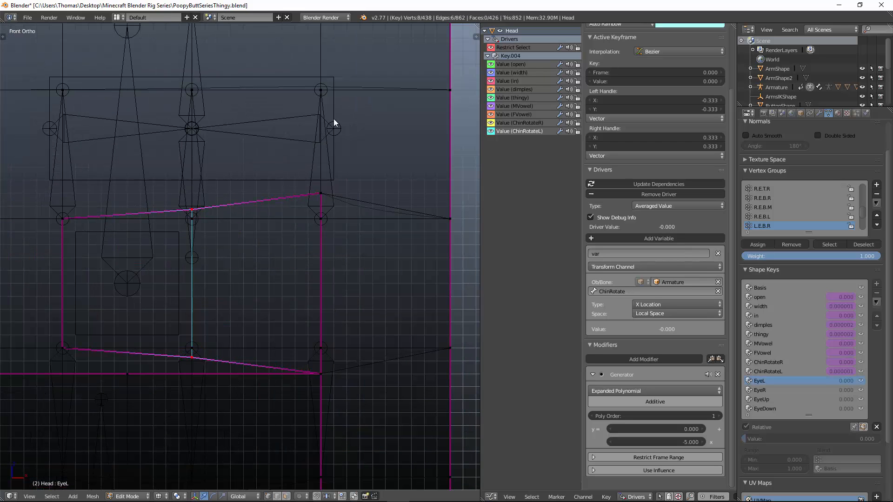
key(KP_5)
scroll(240, 214, down, 5)
middle_drag(275, 177, 246, 202)
key(Tab)
scroll(285, 208, up, 6)
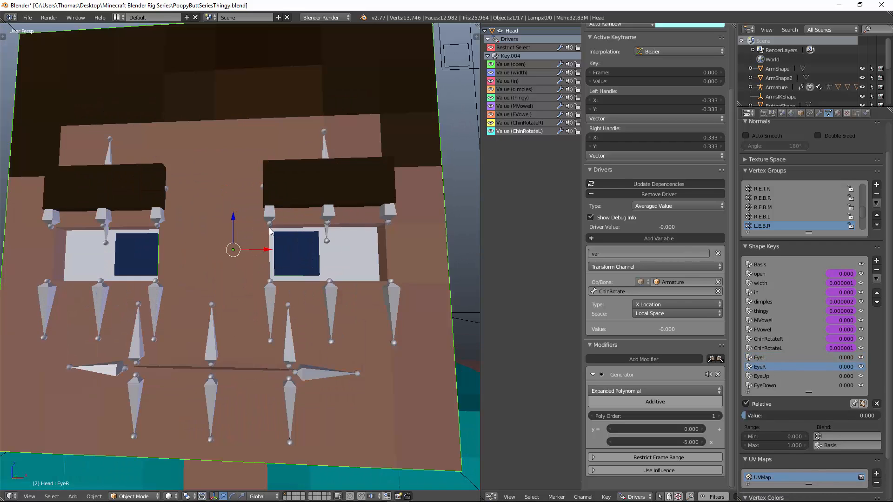
Step: Edit the Head mesh in the EyeR shape key and select the viewer's-left inner side faces of both eye openings
key(Tab)
key(z)
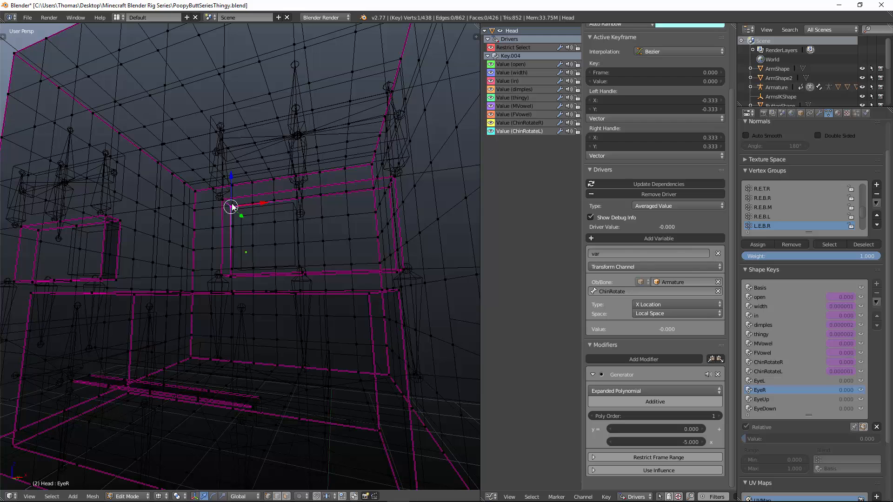
key(z)
middle_drag(231, 206, 221, 217)
click(286, 496)
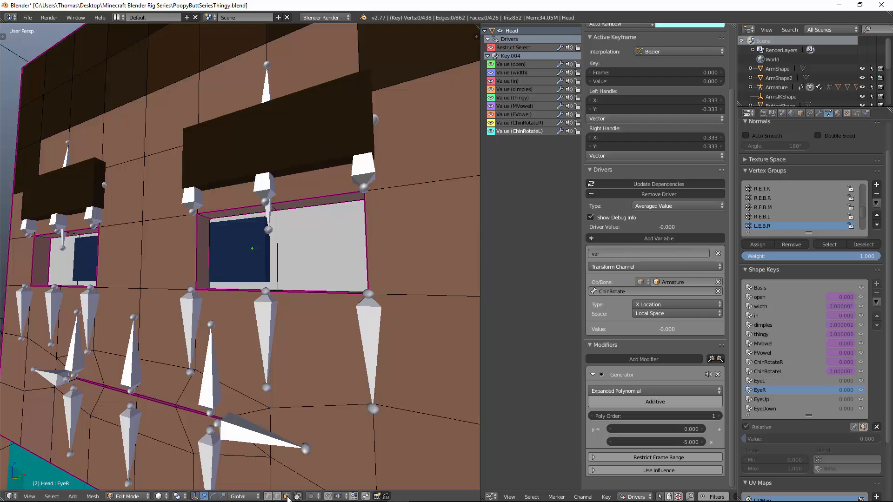
right_click(201, 259)
middle_drag(201, 259, 80, 238)
shift+right_click(80, 239)
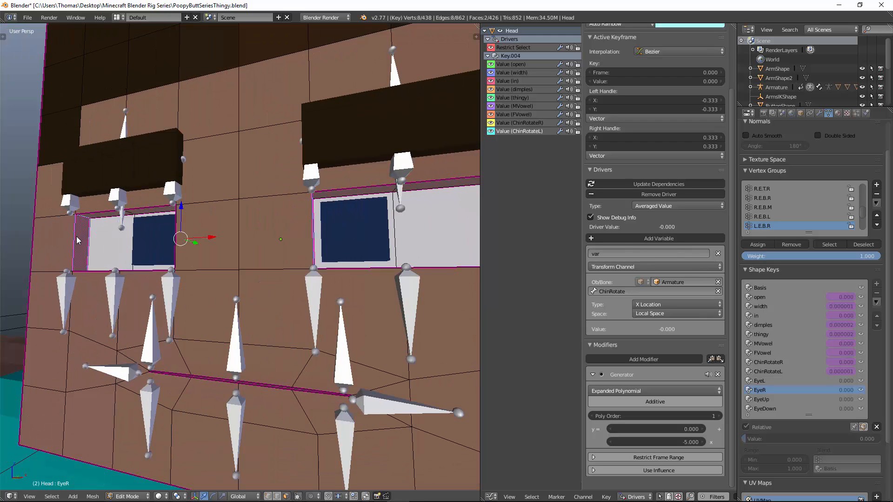
Step: Scale the selected side faces up along Z until their lower corners reach the mouth cavity's upper edge
key(KP_1)
key(z)
scroll(189, 225, up, 3)
key(s)
key(z)
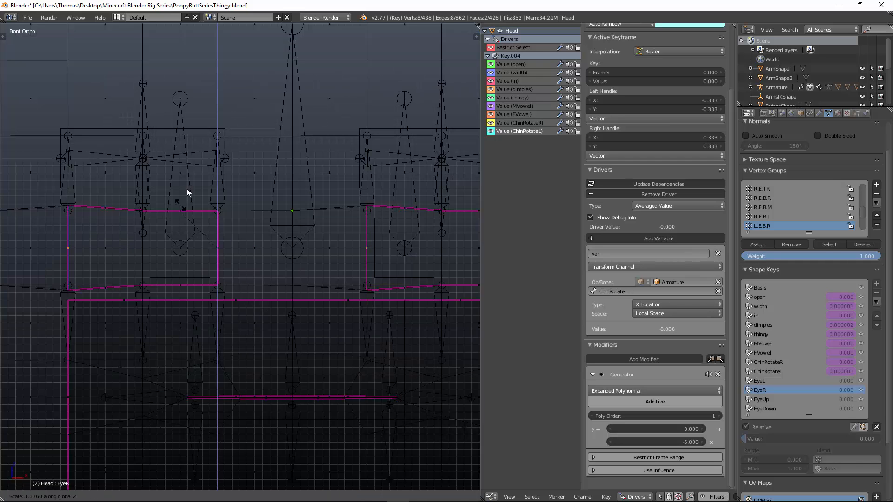
scroll(216, 185, up, 2)
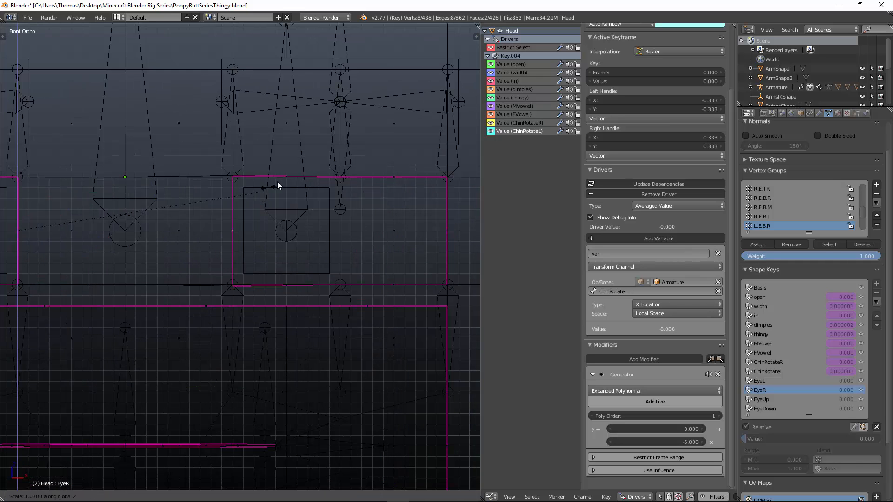
click(345, 137)
key(z)
key(KP_5)
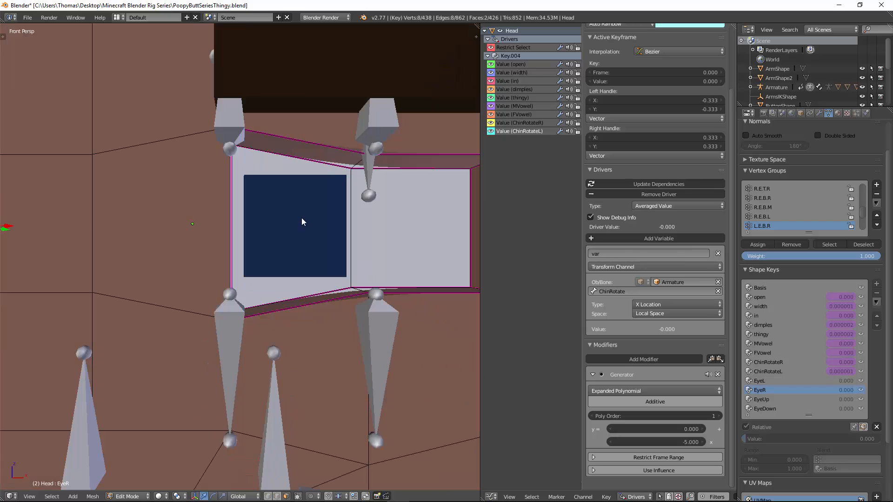
Step: Switch to vertex selection and select the upper and lower middle vertices of both eye openings
click(270, 499)
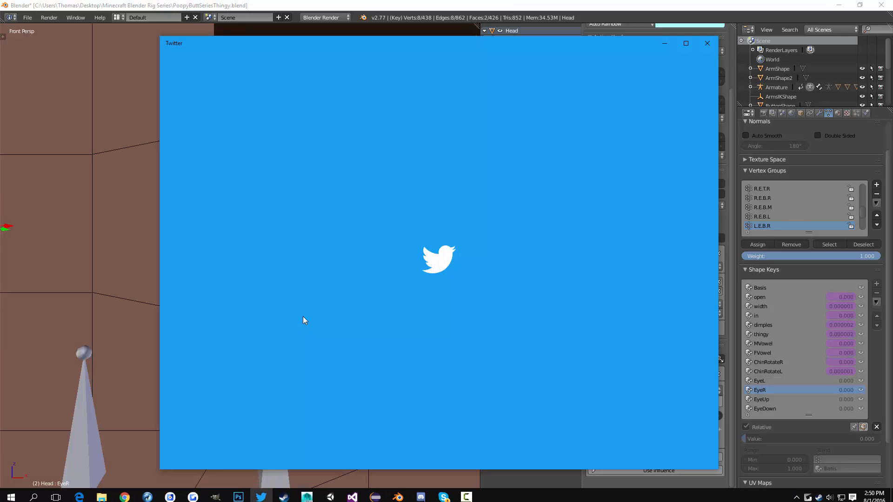
click(715, 43)
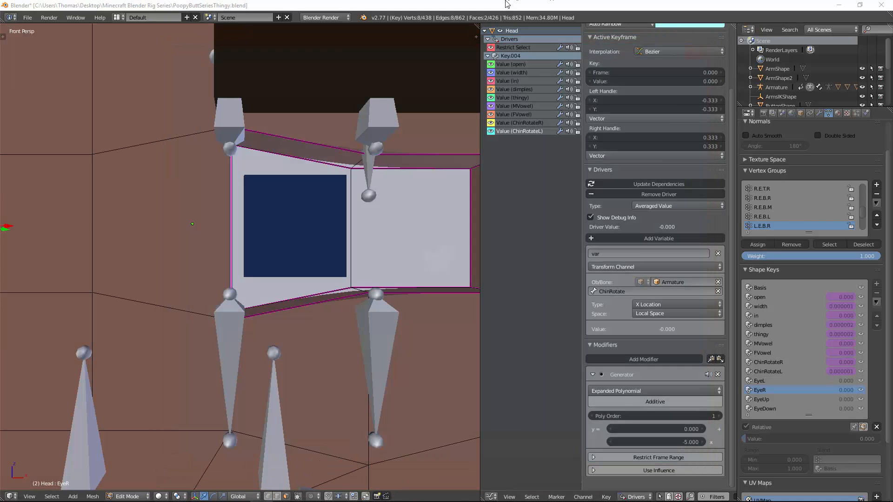
click(275, 495)
right_click(352, 289)
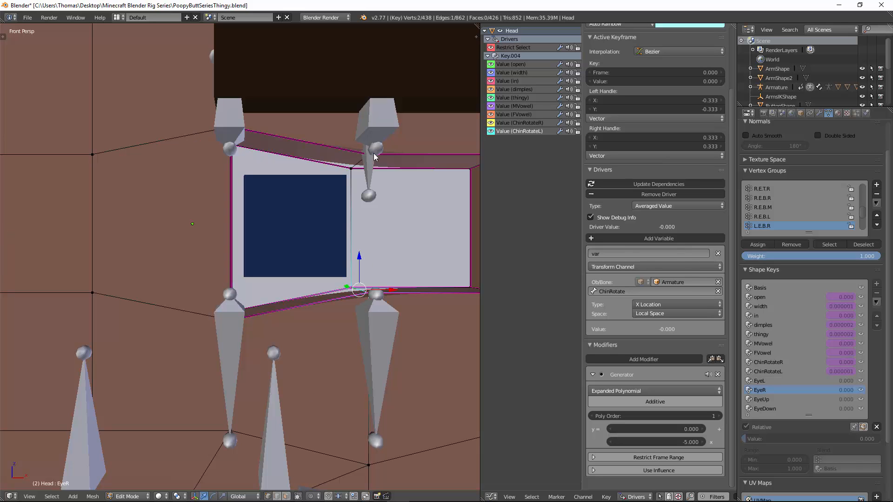
shift+right_click(353, 169)
scroll(154, 193, down, 3)
shift+middle_drag(155, 193, 286, 258)
shift+right_click(281, 184)
shift+right_click(281, 265)
shift+right_click(281, 267)
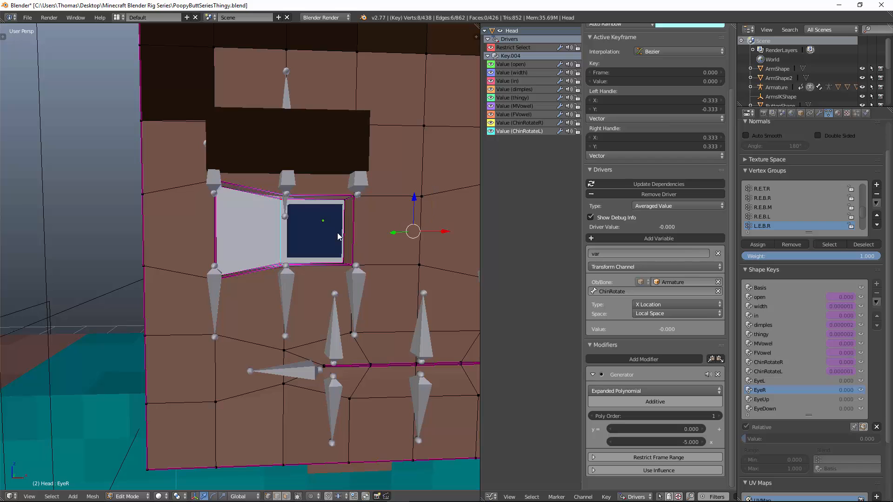
Step: Scale the middle eye vertices up along Z so they follow the slope toward the enlarged viewer's-left edges
key(KP_1)
key(KP_5)
key(z)
scroll(345, 199, up, 5)
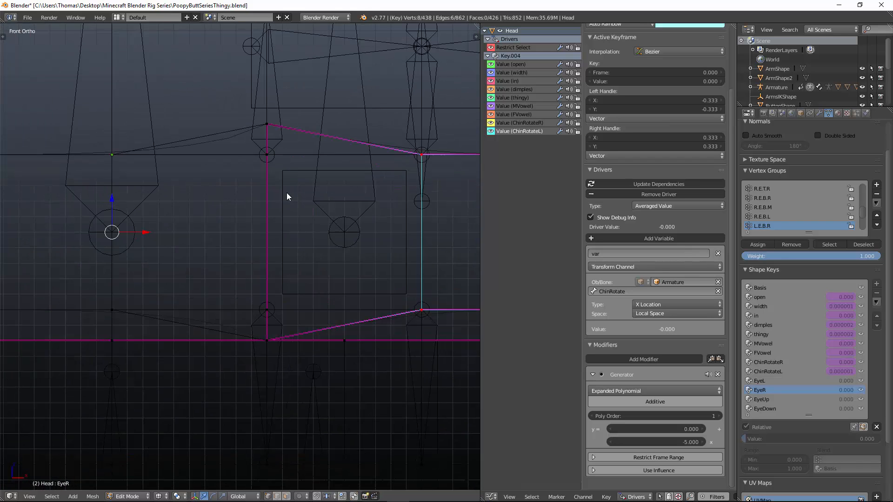
key(s)
key(z)
click(350, 108)
key(shift+s)
click(349, 108)
key(KP_5)
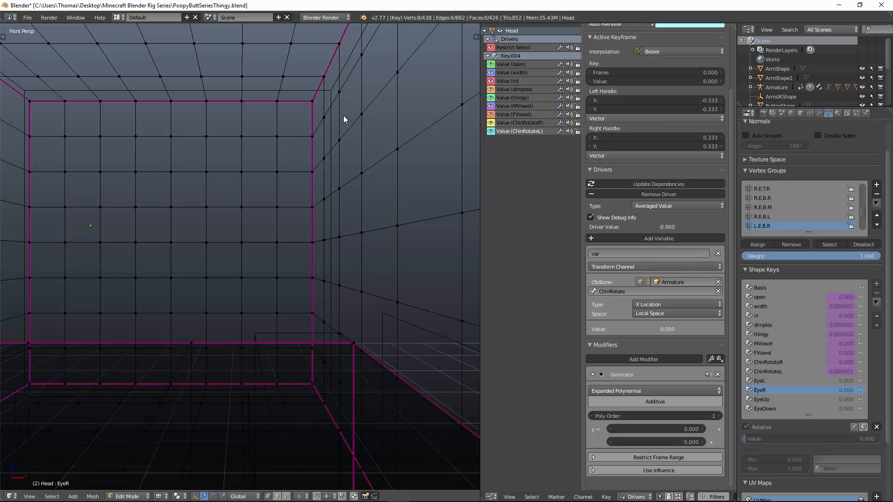
key(z)
scroll(271, 168, down, 5)
middle_drag(271, 168, 258, 167)
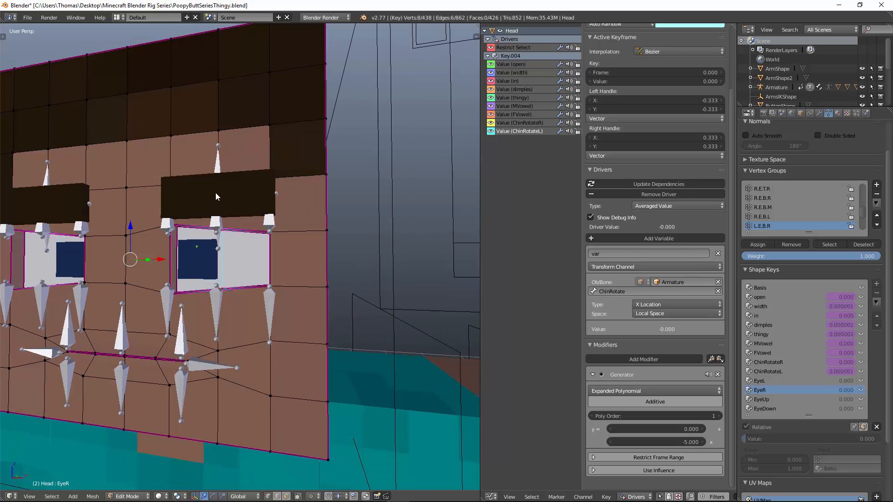
middle_drag(216, 192, 218, 199)
Step: Activate the EyeUp shape key, clear the selection, and select the inner face loops of both eye openings
click(761, 399)
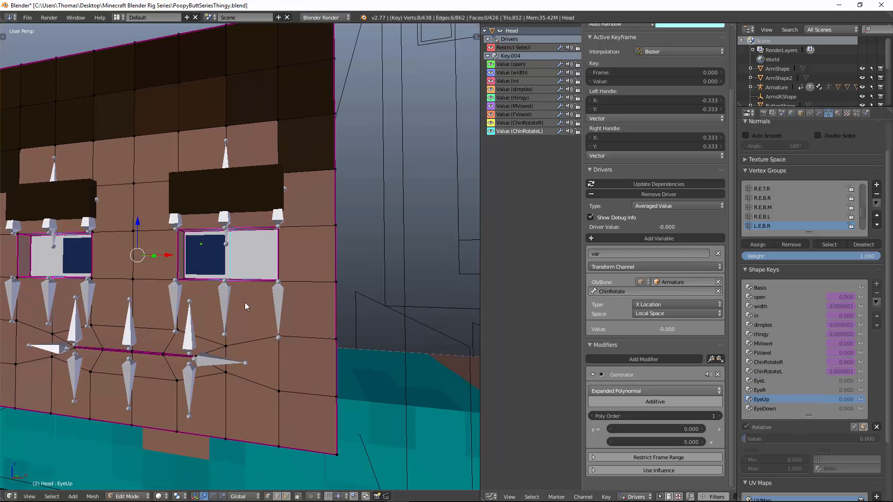
key(a)
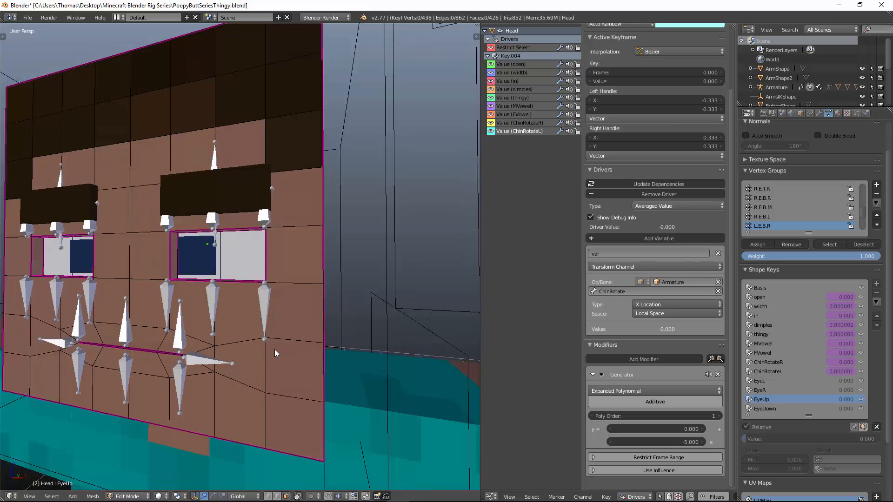
middle_drag(274, 349, 227, 305)
alt+right_click(207, 275)
middle_drag(207, 275, 194, 216)
scroll(347, 245, up, 2)
alt+shift+right_click(144, 235)
Step: Move both eye openings slightly up along Z in the EyeUp shape key
key(KP_1)
scroll(293, 189, up, 1)
key(g)
key(z)
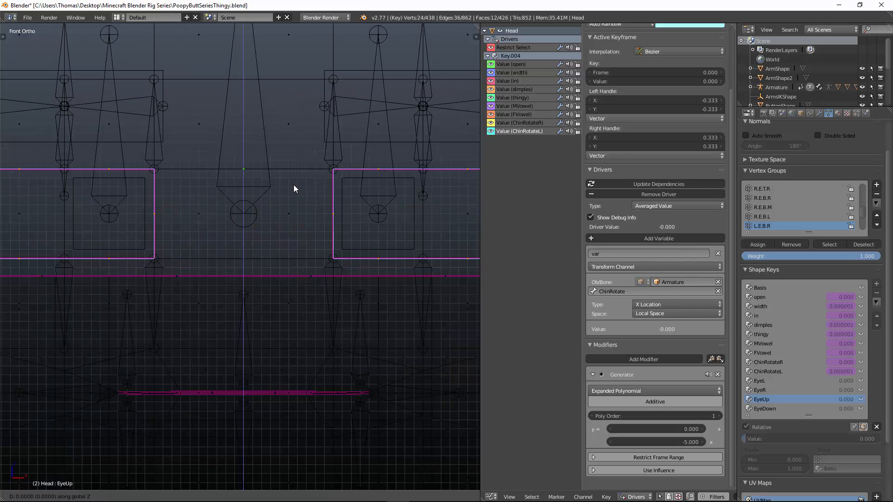
click(294, 175)
Step: Activate the EyeDown shape key and move both eye openings slightly down along Z
click(772, 409)
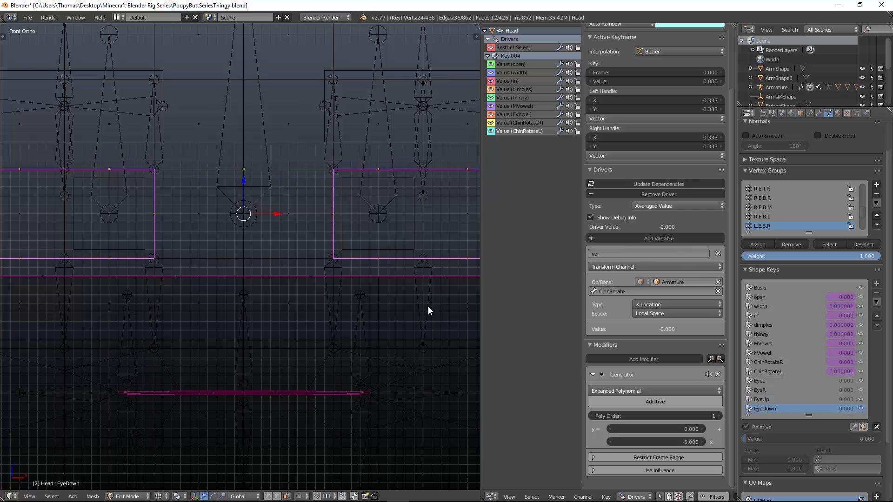
key(KP_5)
key(z)
scroll(176, 172, down, 2)
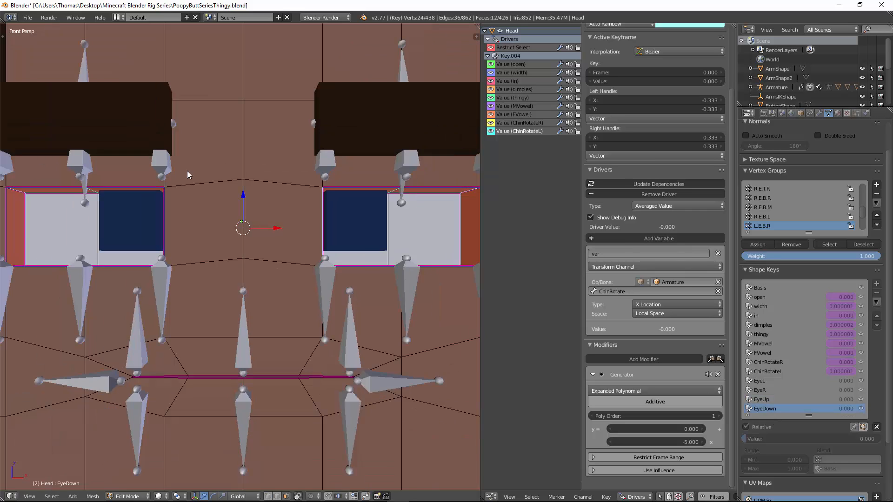
Step: Move the two vertices between the eyes down along Z, level with the lowered eye openings
click(268, 496)
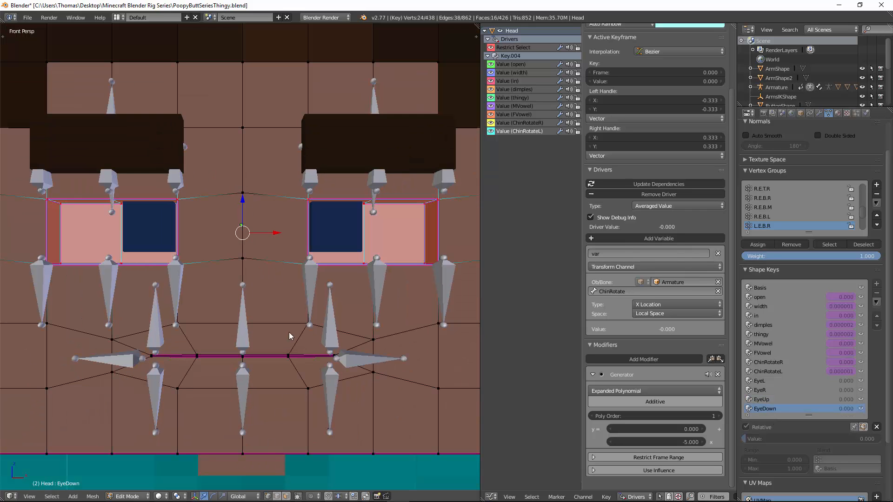
right_click(243, 193)
shift+right_click(242, 259)
key(z)
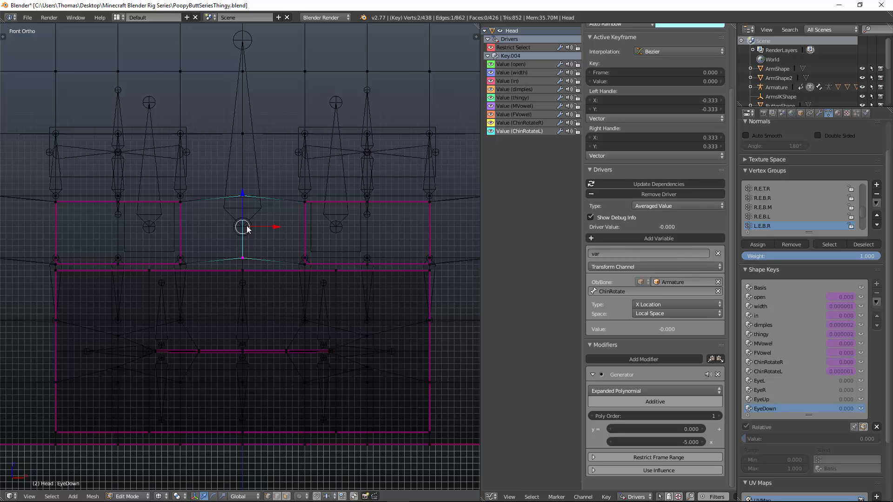
key(KP_5)
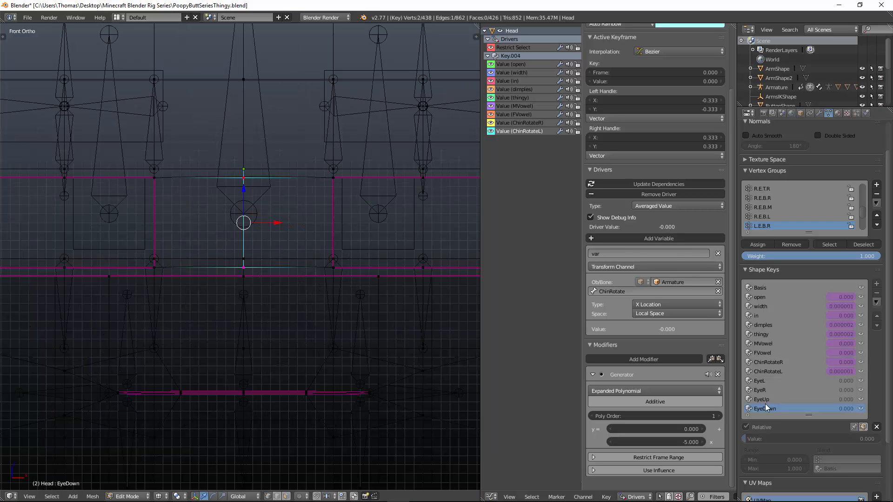
Step: In the EyeUp shape key, move the two vertices between the eyes level with the raised openings, and leave mesh editing
click(763, 399)
key(z)
key(KP_5)
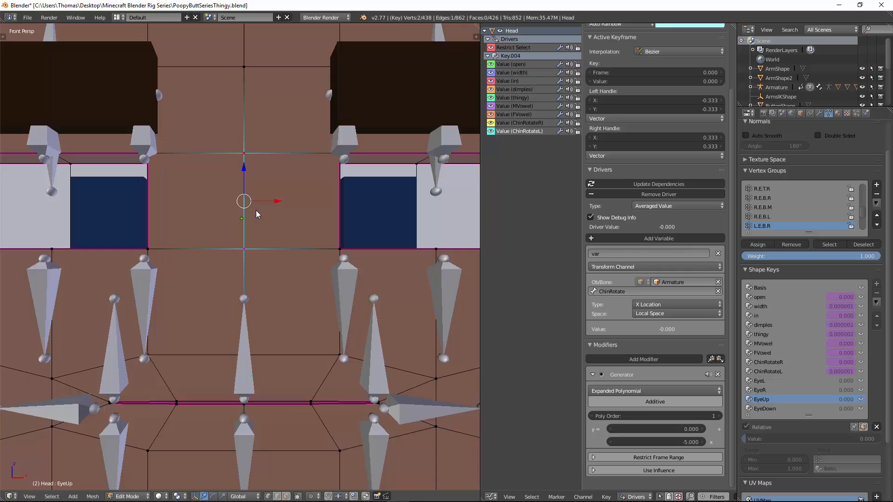
scroll(279, 214, down, 4)
key(Tab)
middle_drag(312, 212, 568, 250)
Step: Activate the Basis shape key and add drivers to the EyeL, EyeR, EyeUp and EyeDown values
click(776, 263)
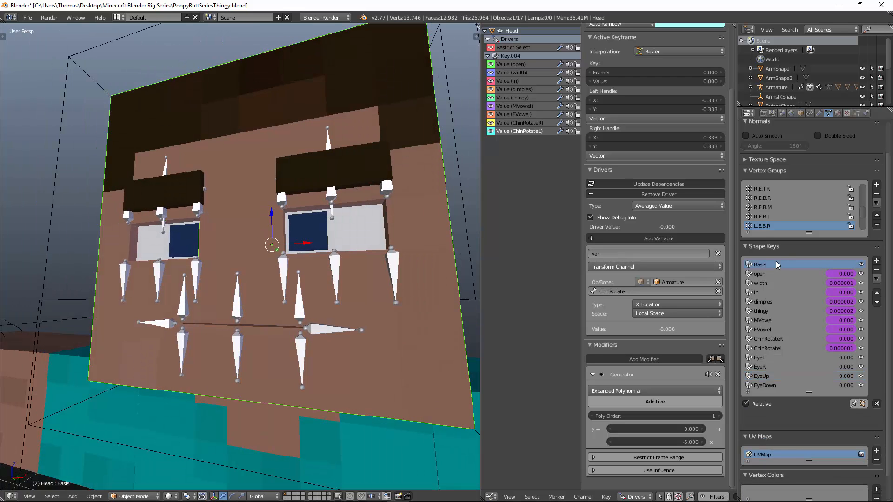
right_click(847, 357)
click(849, 364)
right_click(847, 367)
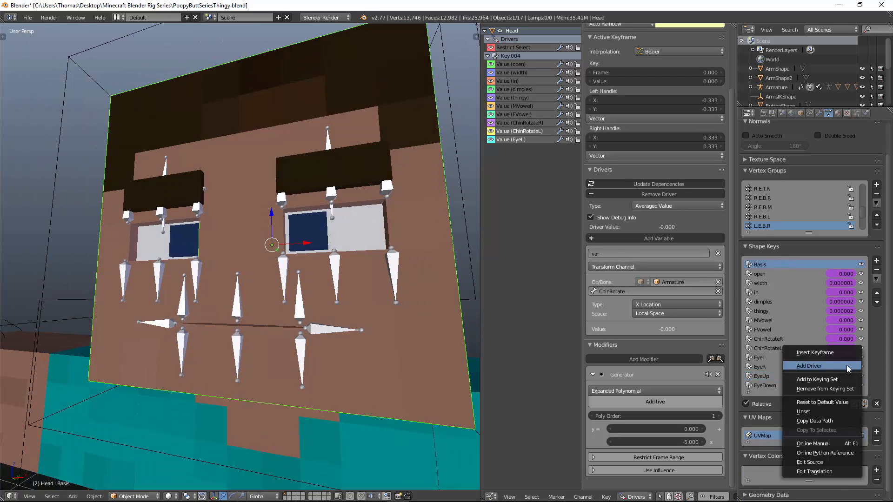
click(846, 364)
right_click(846, 377)
click(846, 377)
right_click(846, 386)
click(845, 389)
Step: Give the EyeL driver a Generator modifier with an x coefficient of 5
click(530, 139)
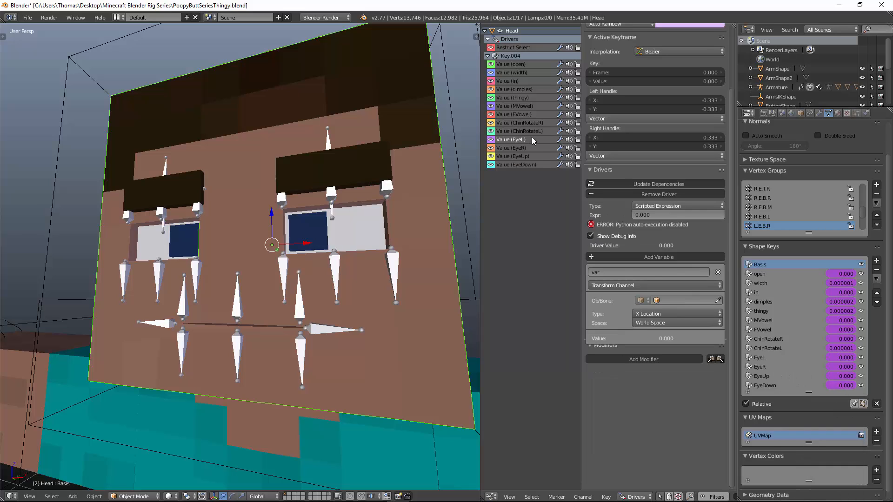
click(685, 450)
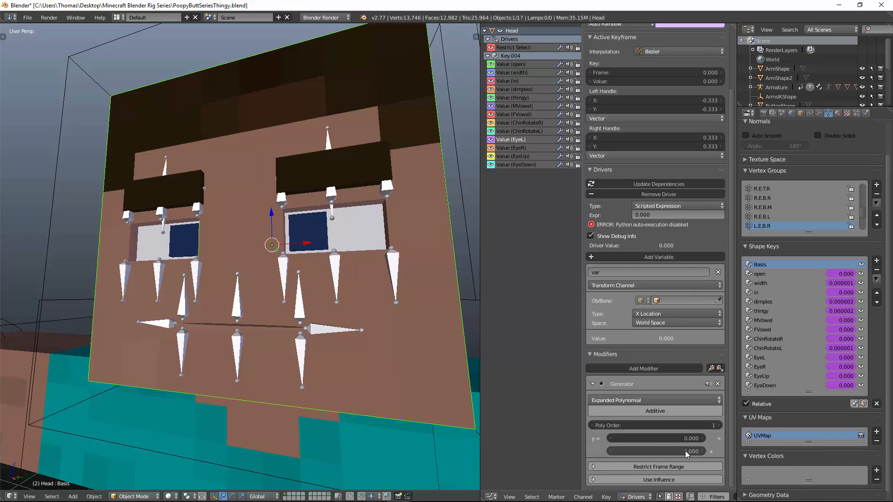
text(5)
key(Return)
Step: Set the EyeL driver variable to the Armature's EyeControl bone, using X Location in Local Space
click(679, 314)
click(671, 322)
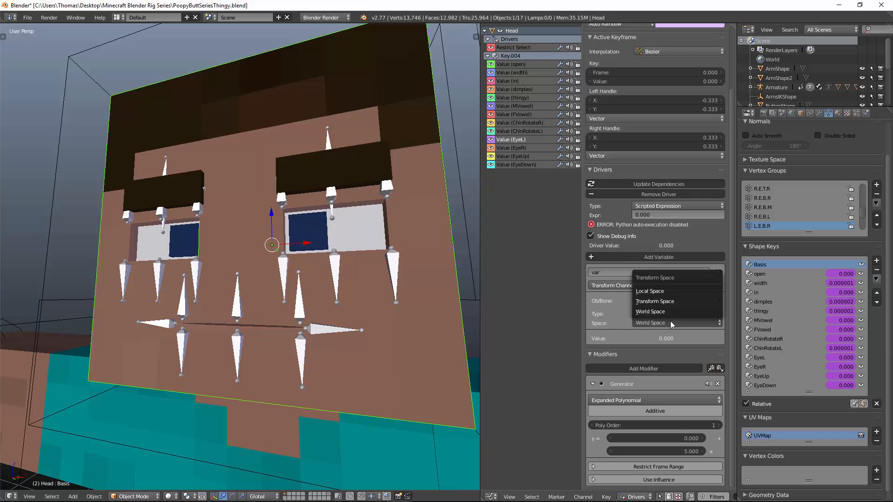
click(666, 296)
click(670, 302)
click(669, 311)
click(668, 310)
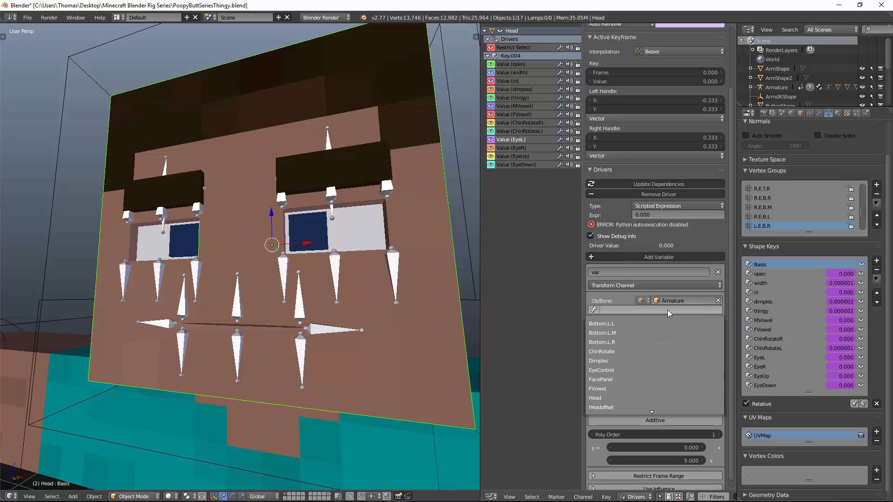
text(eyec)
key(Return)
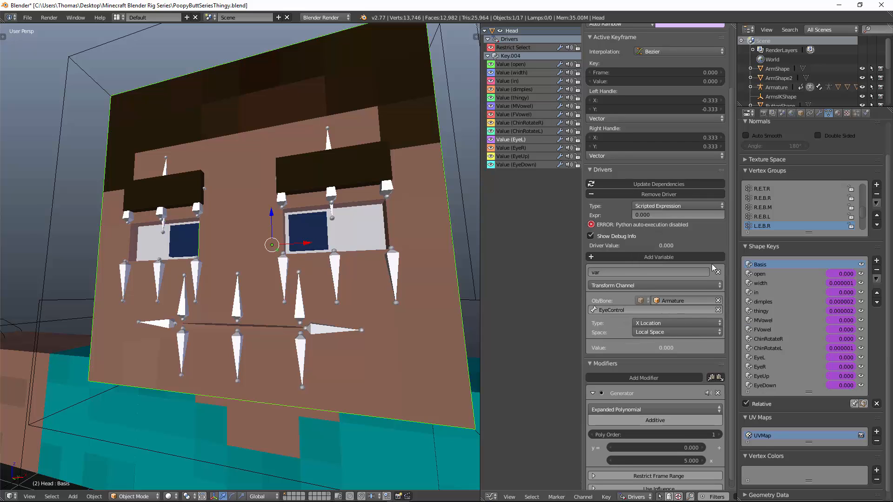
Step: Set the EyeL driver type to Averaged Value and test it by moving the EyeControl bone along X
click(662, 205)
click(660, 194)
scroll(134, 177, down, 2)
right_click(143, 133)
key(g)
key(x)
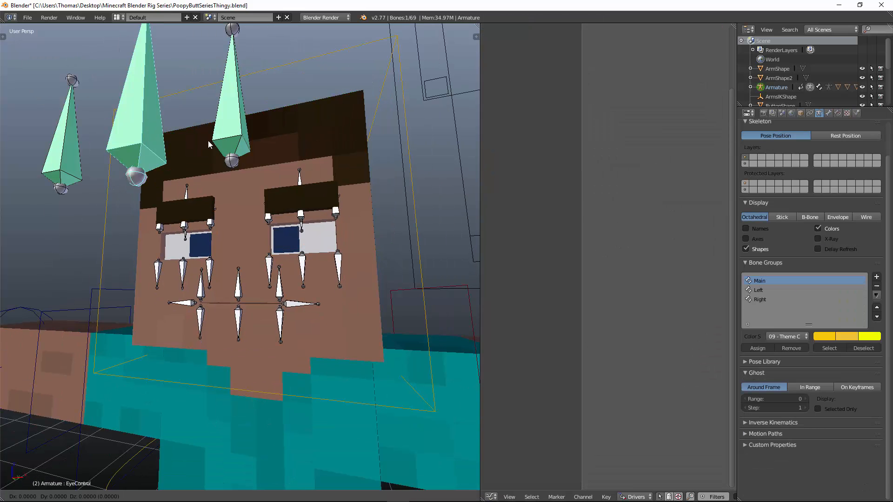
click(362, 128)
middle_drag(362, 128, 384, 130)
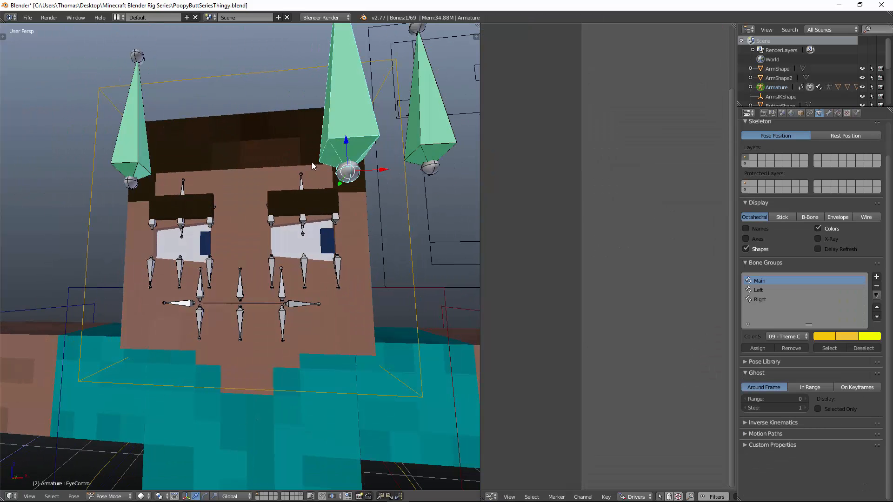
Step: Clear the EyeControl bone's location and reselect the Head mesh
key(alt+g)
key(g)
key(x)
right_click(350, 179)
right_click(350, 180)
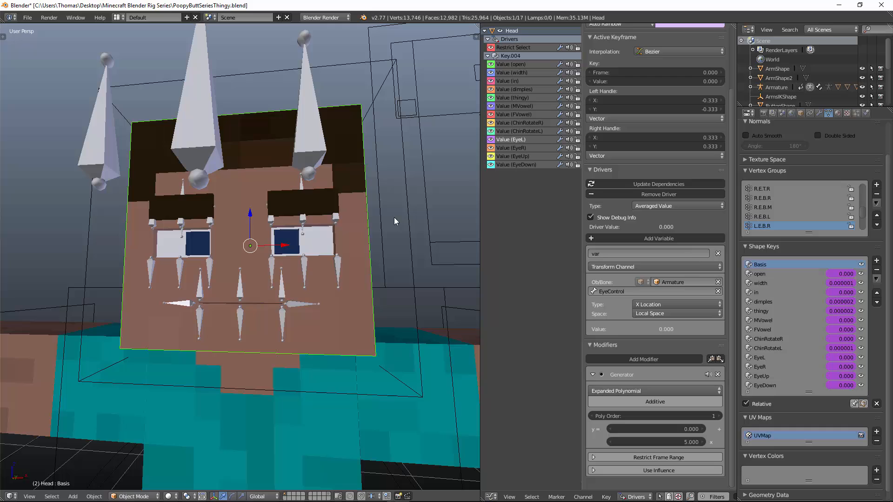
Step: Give the EyeR driver a Generator modifier with an x coefficient of -5
click(543, 148)
click(646, 369)
click(647, 369)
click(677, 449)
key(BackSpace)
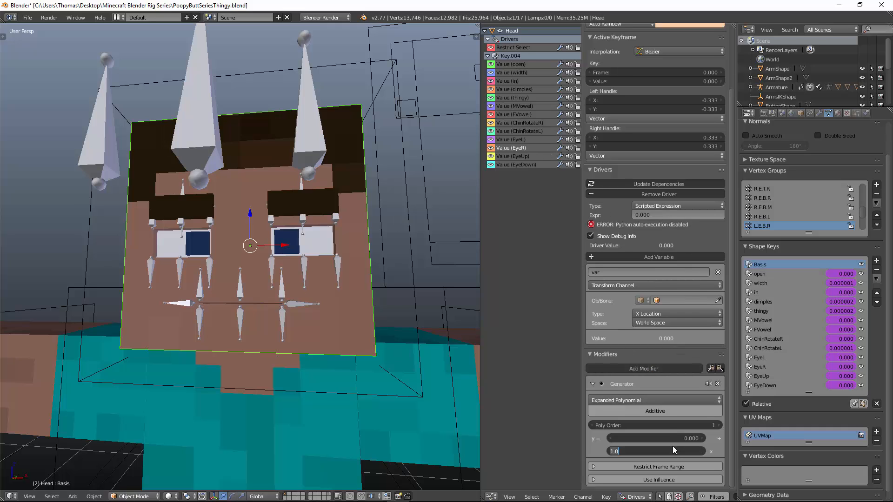
text(-5)
key(Return)
Step: Set the EyeR driver variable to the Armature's EyeControl bone, using X Location in Local Space
click(710, 323)
click(672, 301)
click(678, 301)
click(682, 311)
click(677, 311)
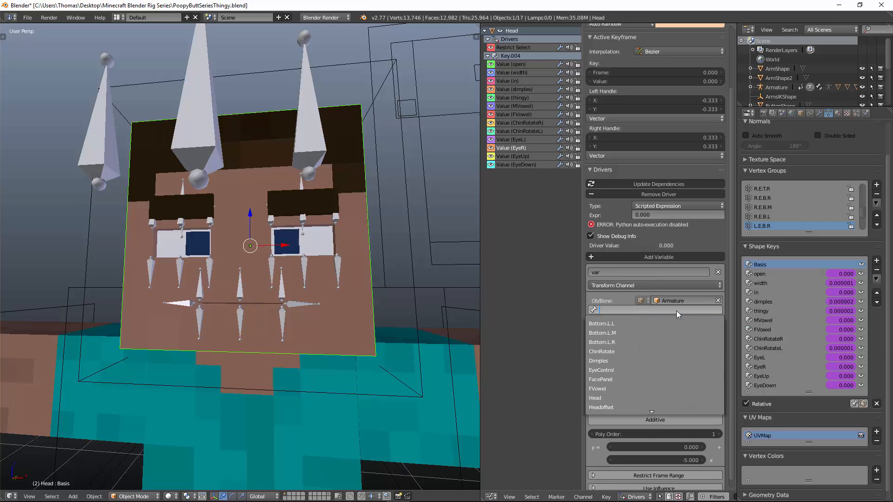
text(eyec)
key(Return)
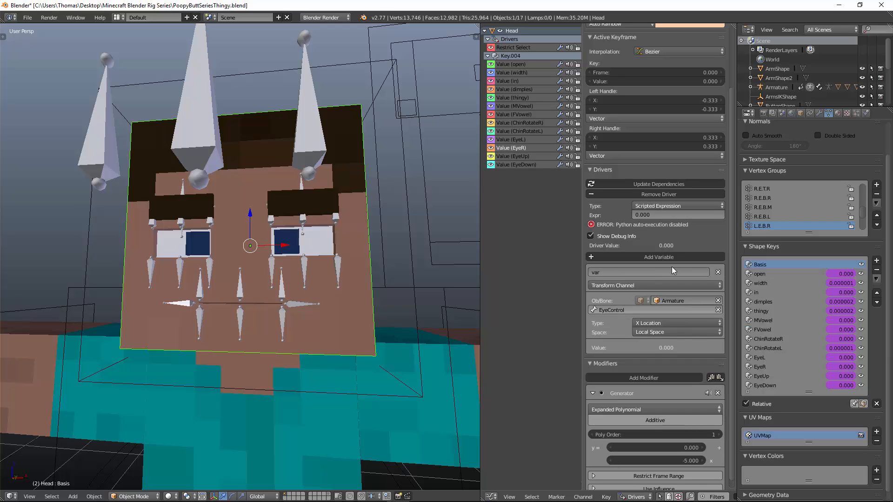
Step: Set the EyeR driver type to Averaged Value, test it by moving the EyeControl bone, and reselect the Head mesh
click(680, 205)
click(679, 196)
right_click(197, 148)
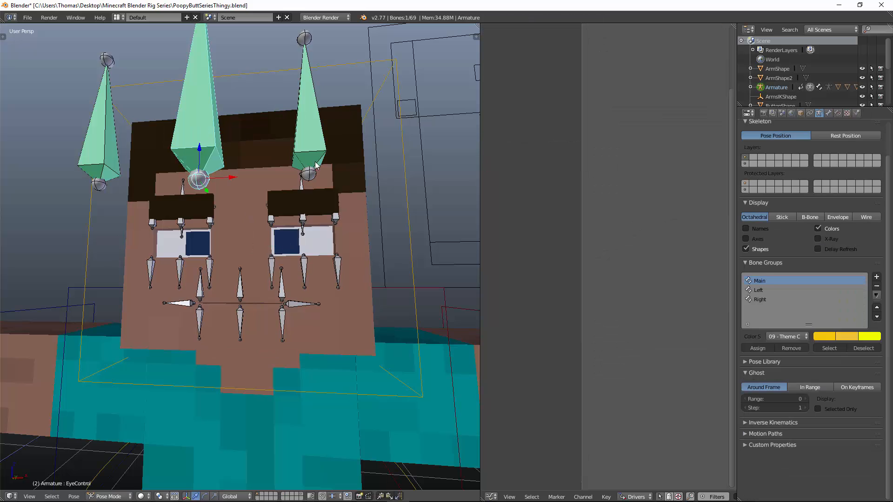
key(g)
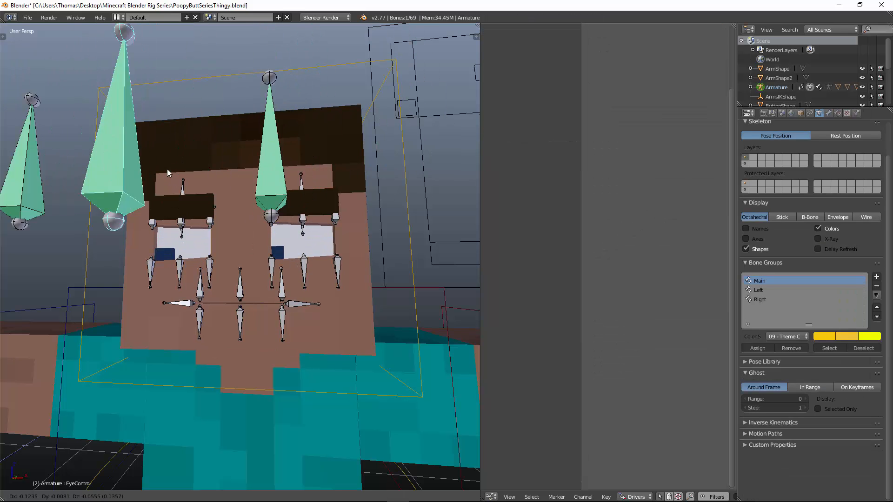
right_click(288, 188)
right_click(306, 155)
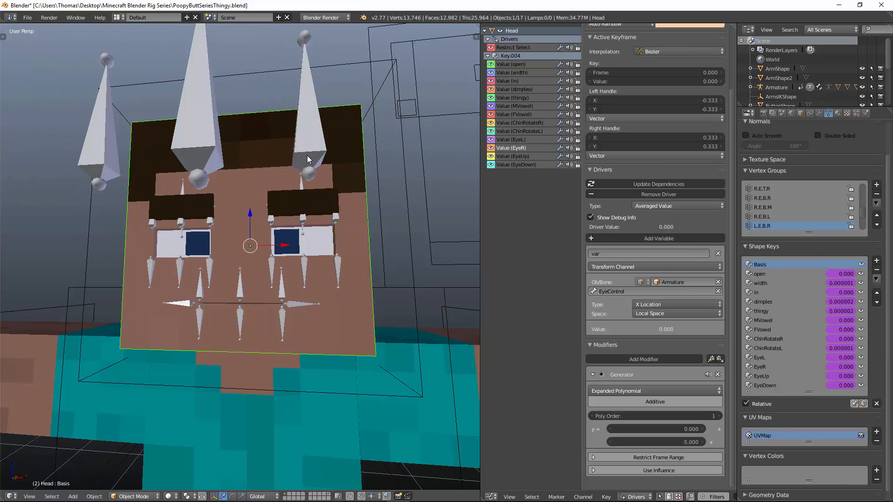
Step: Give the EyeUp driver a Generator modifier with an x coefficient of 5
click(530, 154)
click(656, 367)
click(657, 365)
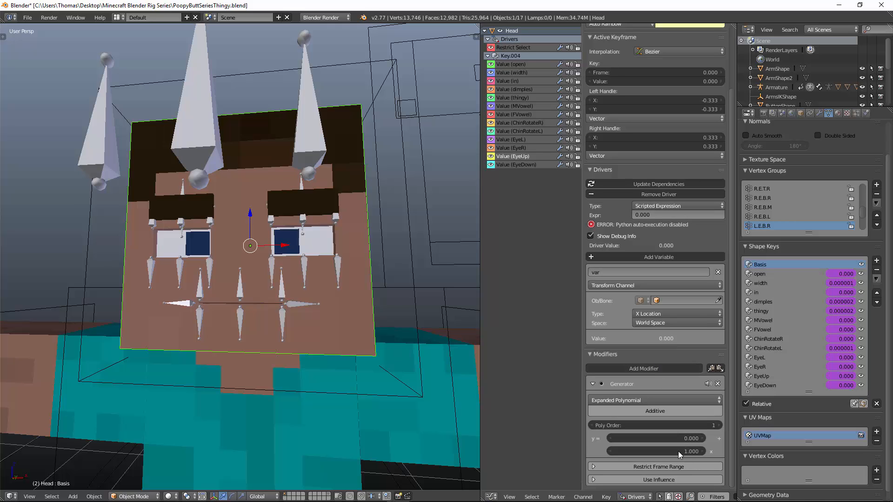
click(678, 451)
text(5)
key(Return)
Step: Drive EyeUp from the Armature's EyeControl bone, using Y Location in Local Space and the Averaged Value type
click(655, 327)
click(656, 290)
click(662, 314)
click(654, 304)
click(665, 301)
click(664, 313)
click(663, 310)
text(eyec)
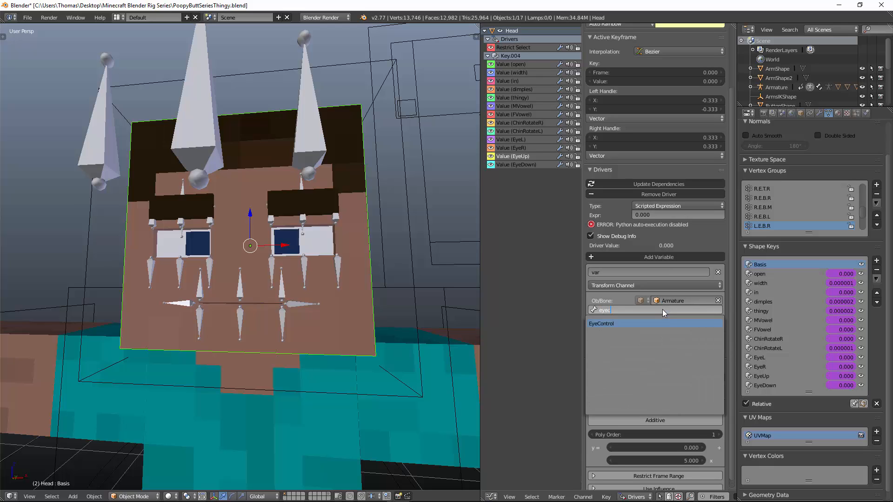
key(Return)
click(665, 206)
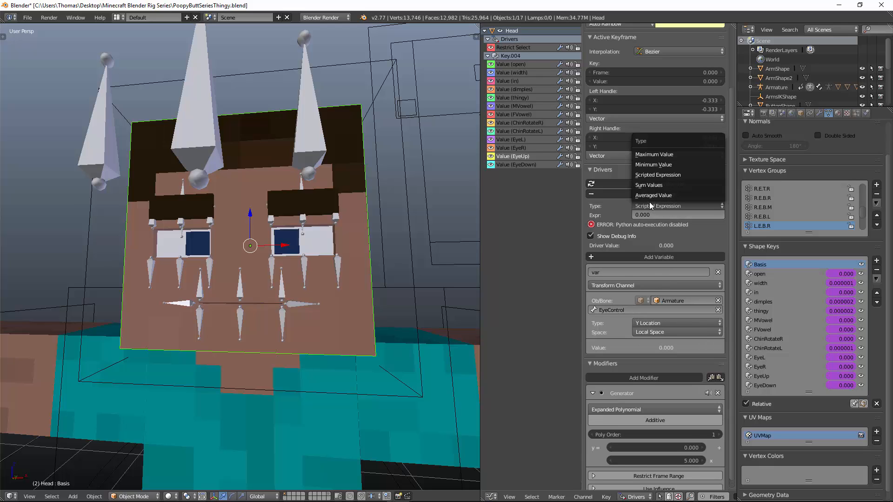
click(651, 196)
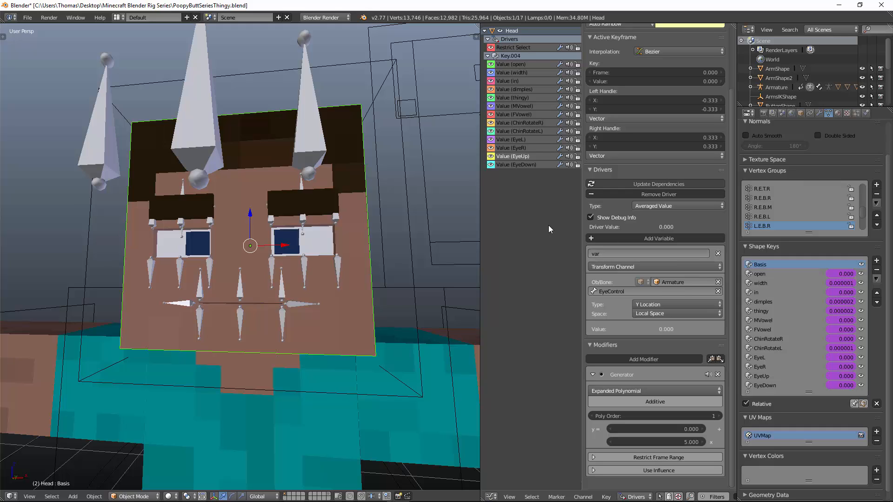
Step: Give the EyeDown driver a Generator modifier with an x coefficient of -5
key(ctrl+z)
key(ctrl+z)
key(ctrl+z)
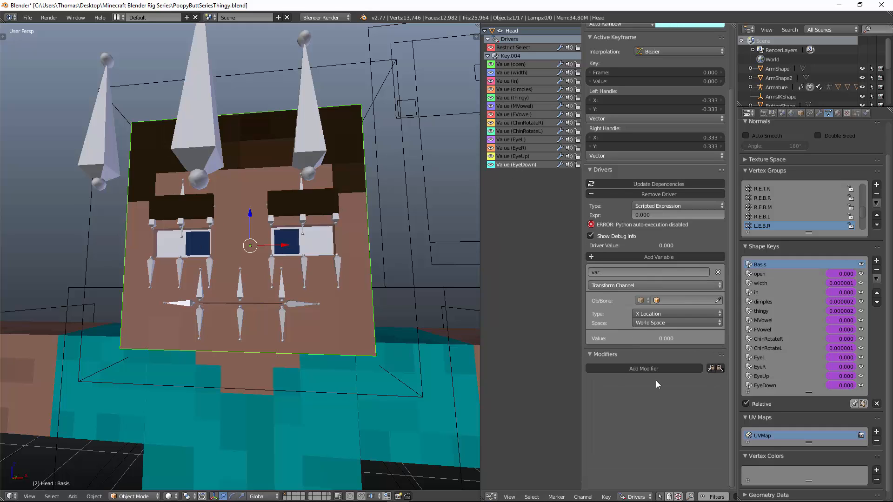
click(662, 450)
text(-5)
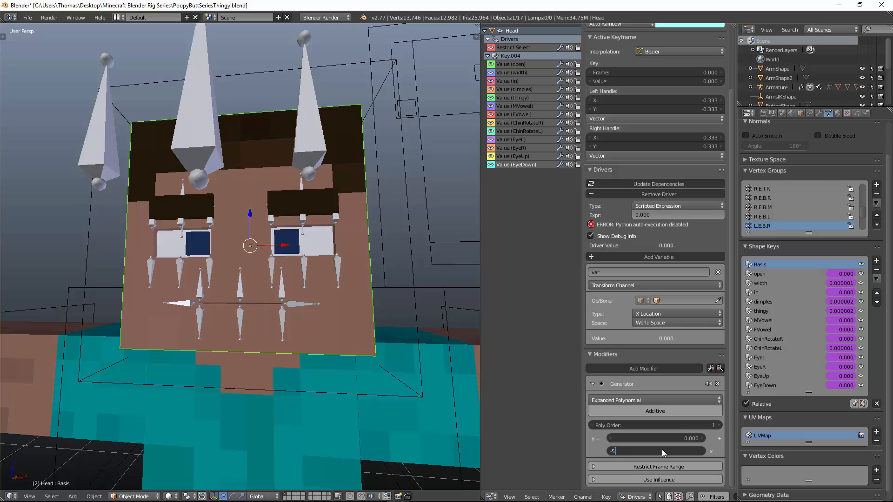
key(Return)
Step: Drive EyeDown from the Armature's EyeControl bone, using Y Location in Local Space and the Averaged Value type
click(673, 321)
click(663, 284)
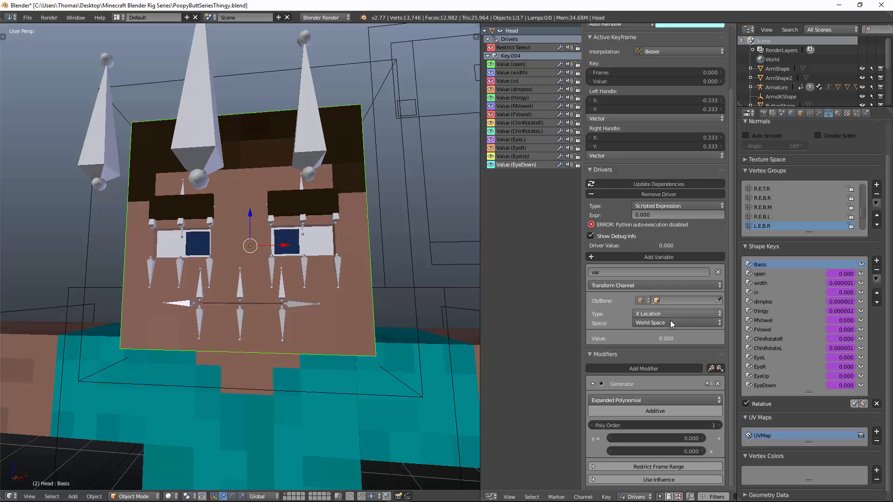
click(670, 320)
click(663, 291)
click(663, 301)
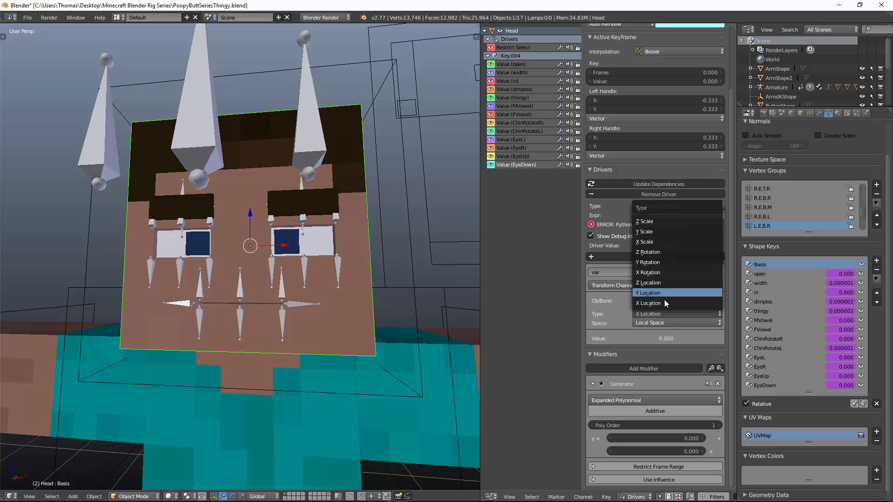
click(664, 300)
click(669, 310)
text(eyec)
click(666, 319)
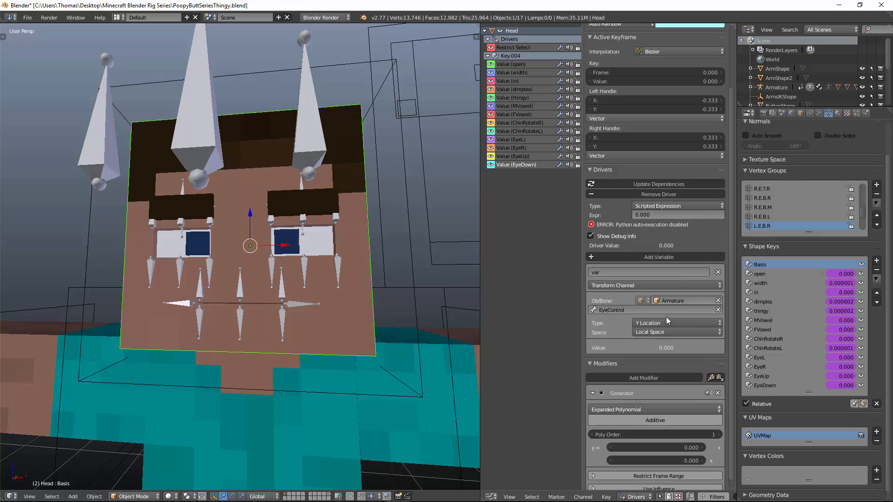
click(667, 205)
click(666, 196)
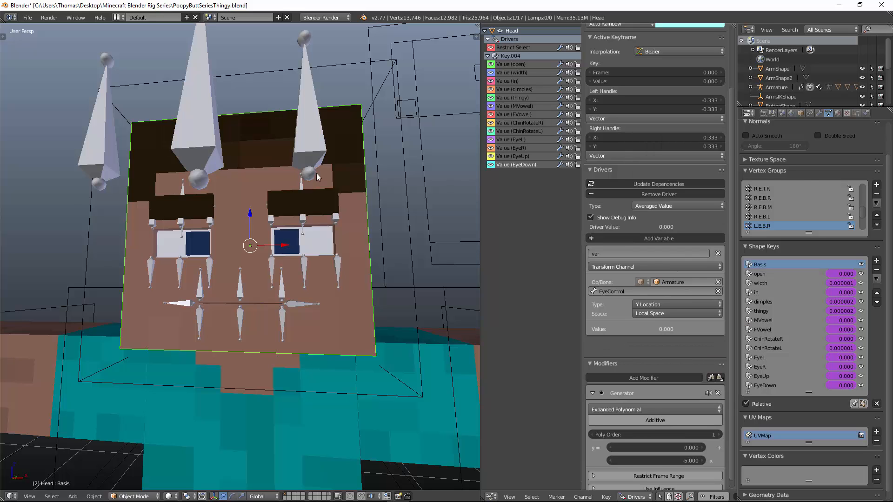
Step: Test all four eye drivers by moving the EyeControl bone freely and along Z, cancelling each move
right_click(196, 119)
key(g)
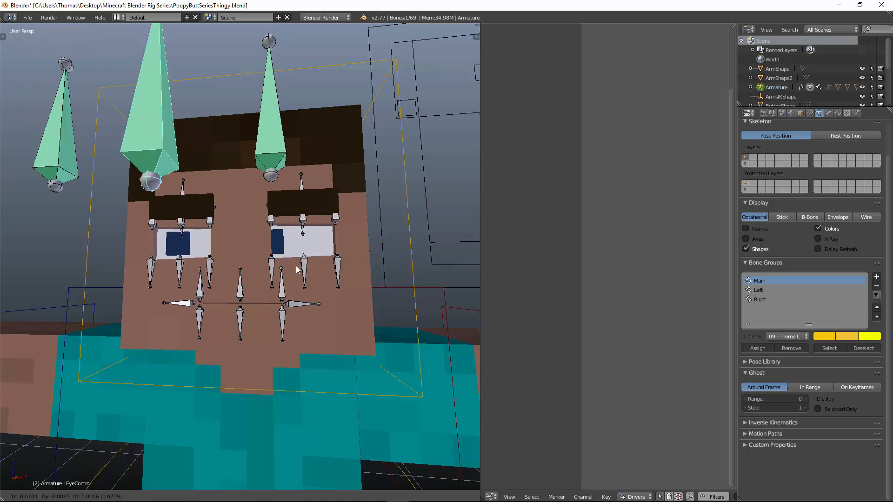
right_click(295, 265)
key(z)
key(g)
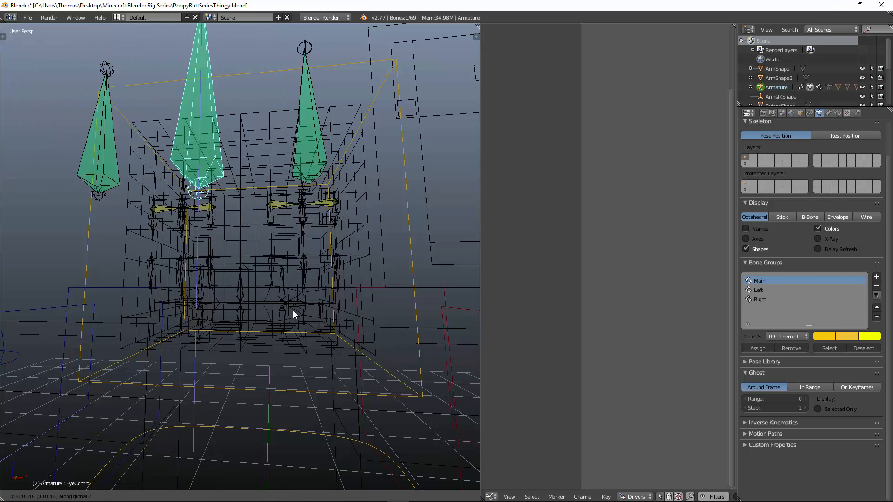
right_click(324, 220)
key(z)
key(g)
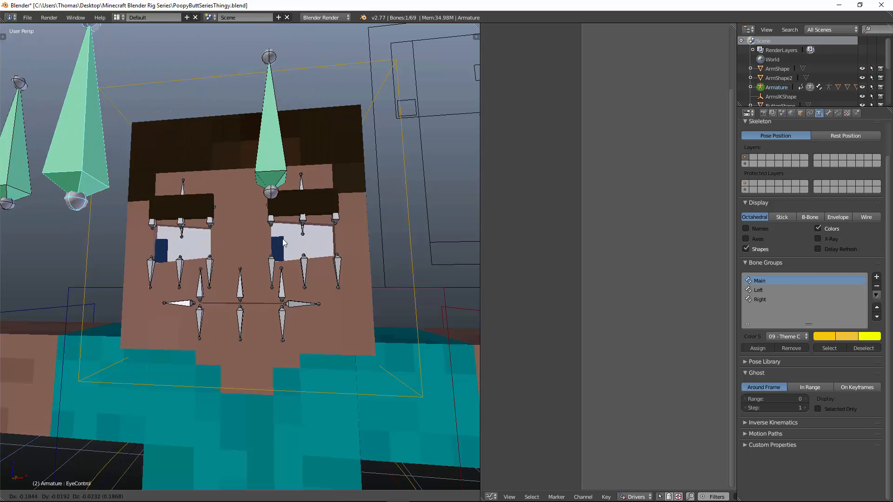
right_click(332, 124)
Step: Test rotating the EyeControl bone, including a trackball rotation, and cancel each rotation
key(r)
right_click(301, 130)
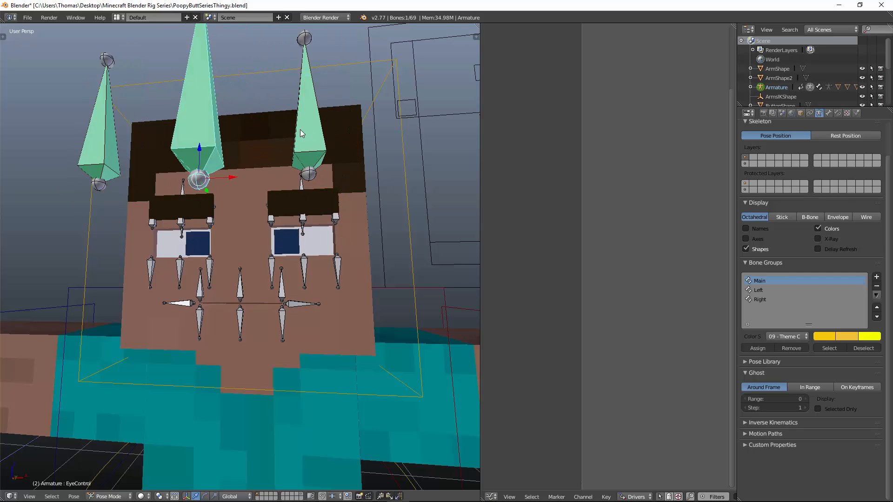
middle_drag(300, 130, 316, 144)
scroll(316, 144, down, 2)
key(r)
key(r)
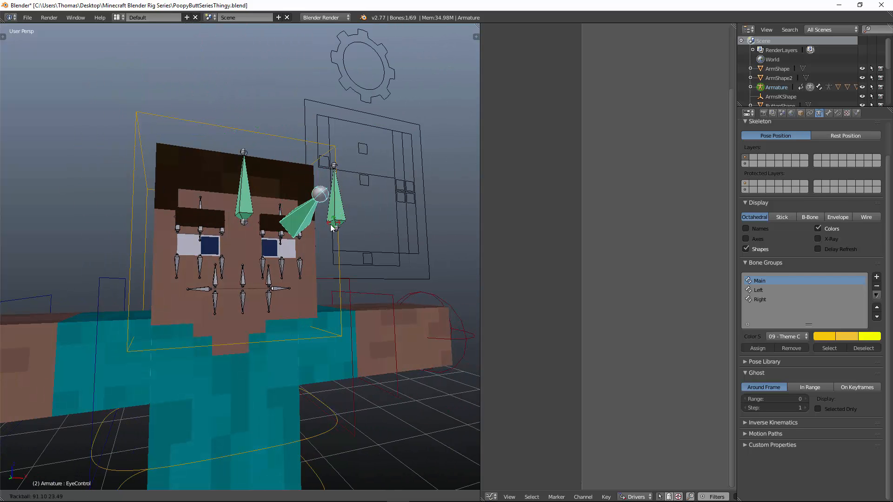
right_click(306, 243)
Step: Check the eye motion by moving the EyeControl bone and the REye bone in turn, cancelling every move
scroll(264, 180, up, 5)
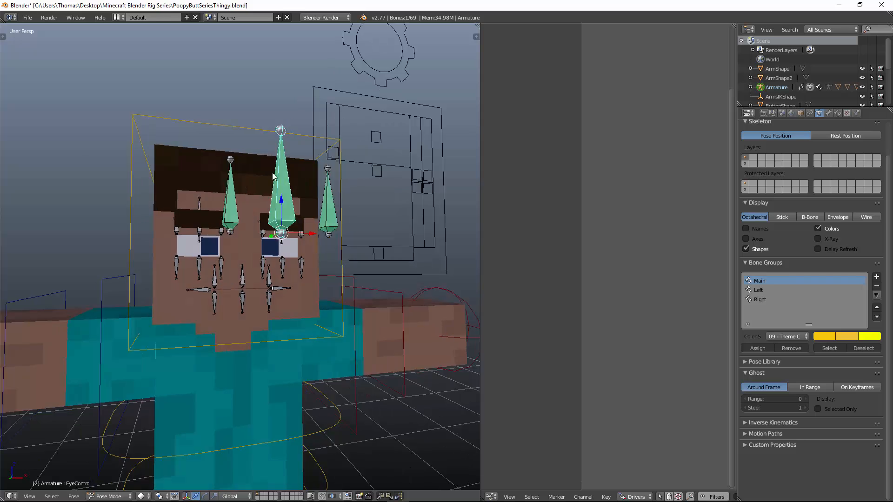
scroll(263, 178, down, 5)
middle_drag(263, 179, 307, 167)
key(g)
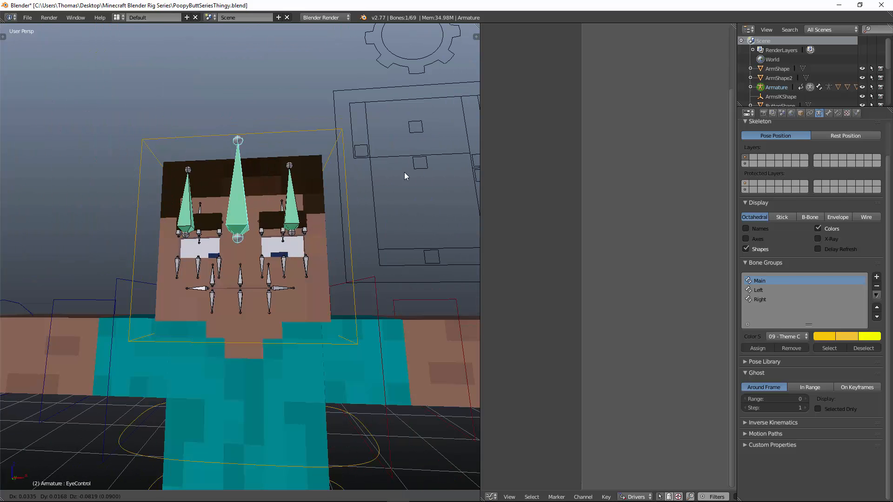
right_click(200, 175)
right_click(173, 193)
key(g)
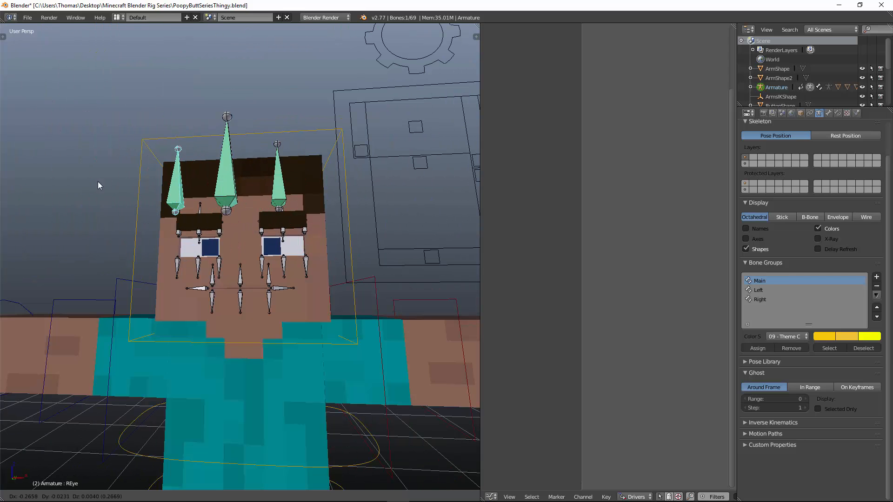
right_click(97, 182)
right_click(232, 180)
key(g)
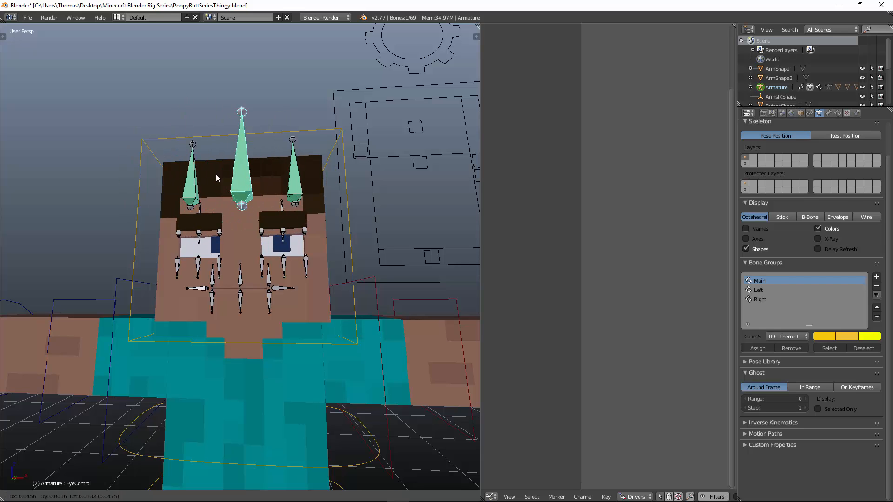
right_click(200, 180)
Step: Expand the 3D view over the driver editor, show the render settings, and bring the whole character into view
scroll(200, 180, down, 4)
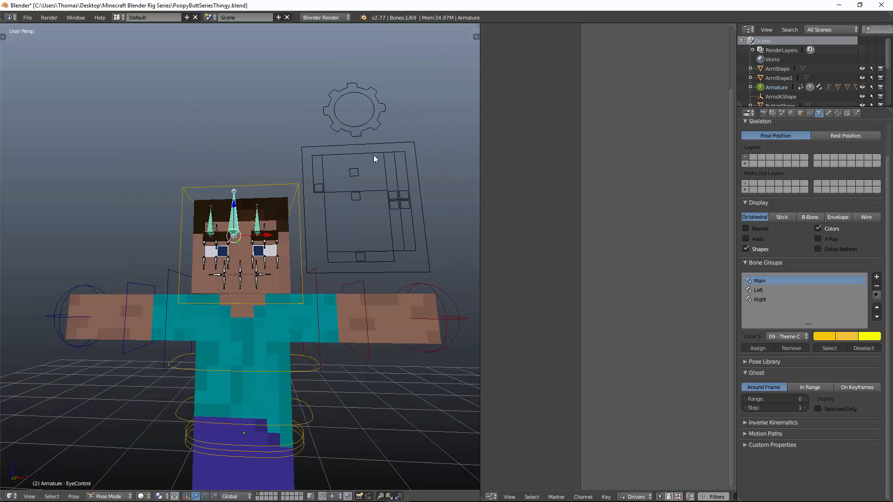
drag(478, 20, 540, 26)
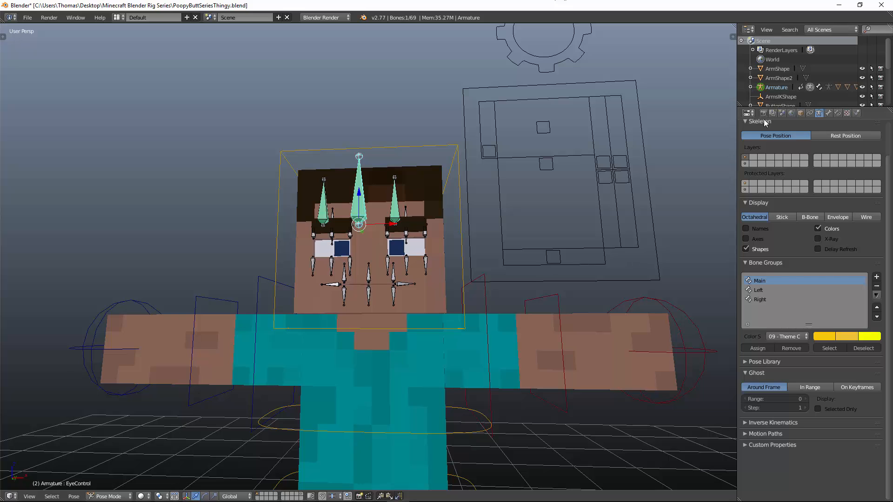
click(764, 113)
scroll(581, 188, down, 4)
shift+middle_drag(368, 267, 354, 197)
middle_drag(428, 372, 401, 392)
Step: Select all the armature's visible bones and save over the existing PoopyButtSeriesThingy.blend file
right_click(399, 324)
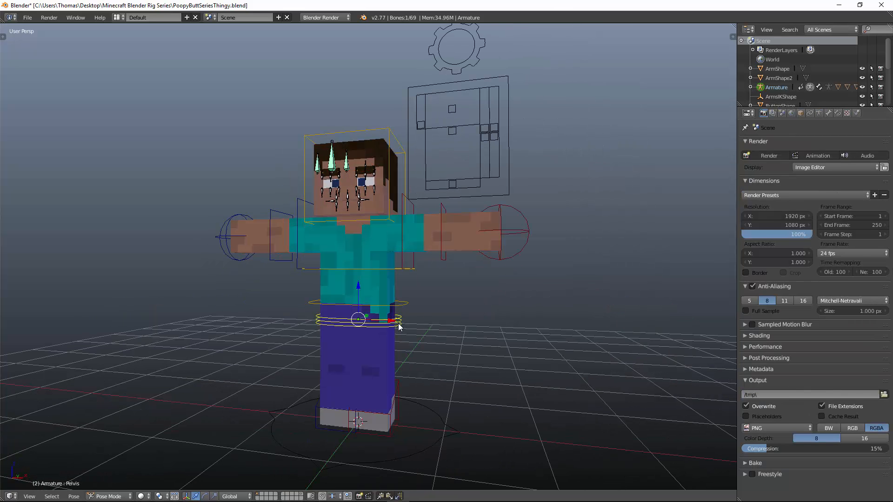
key(a)
key(a)
shift+middle_drag(411, 319, 393, 329)
key(ctrl+s)
click(384, 331)
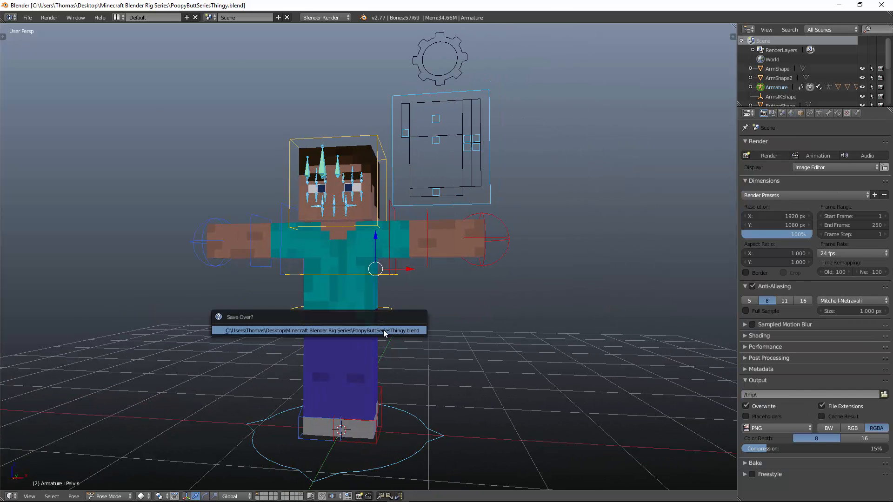
Step: Make the FacePanel object unselectable in the 3D view by turning off its selectability under the Armature
right_click(435, 140)
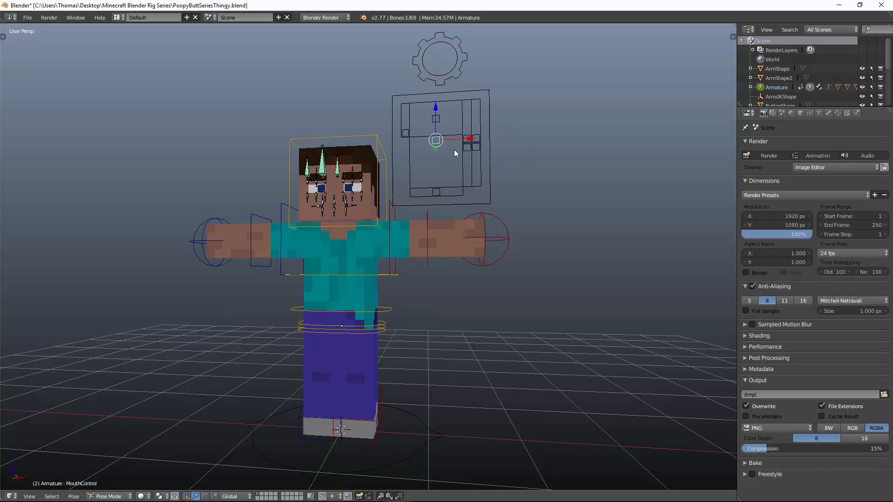
right_click(412, 111)
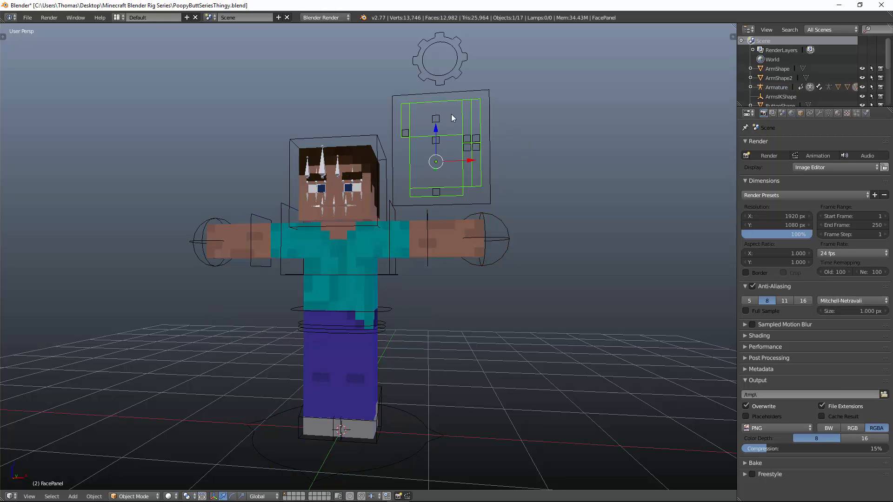
click(750, 87)
scroll(756, 77, down, 5)
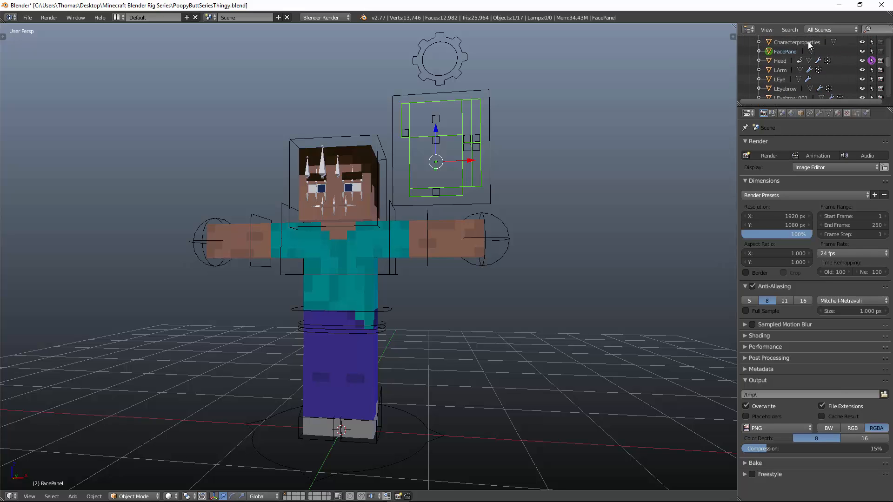
click(870, 60)
scroll(758, 66, up, 5)
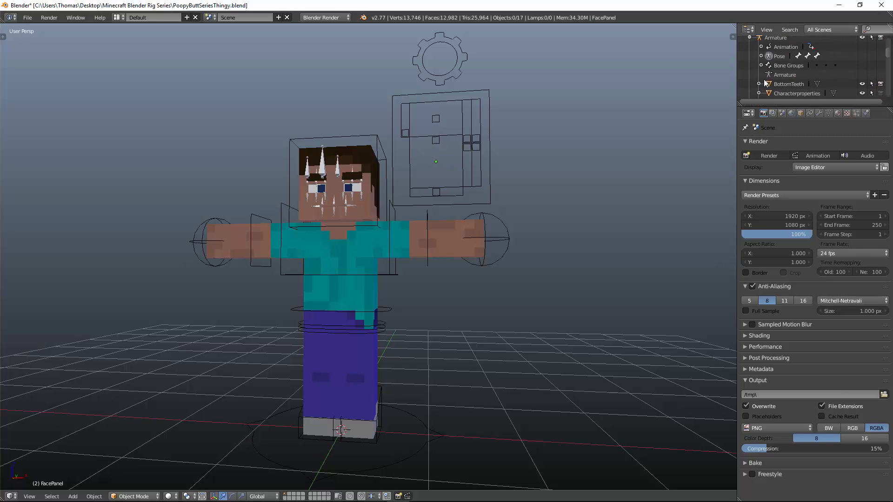
click(750, 39)
scroll(793, 63, up, 3)
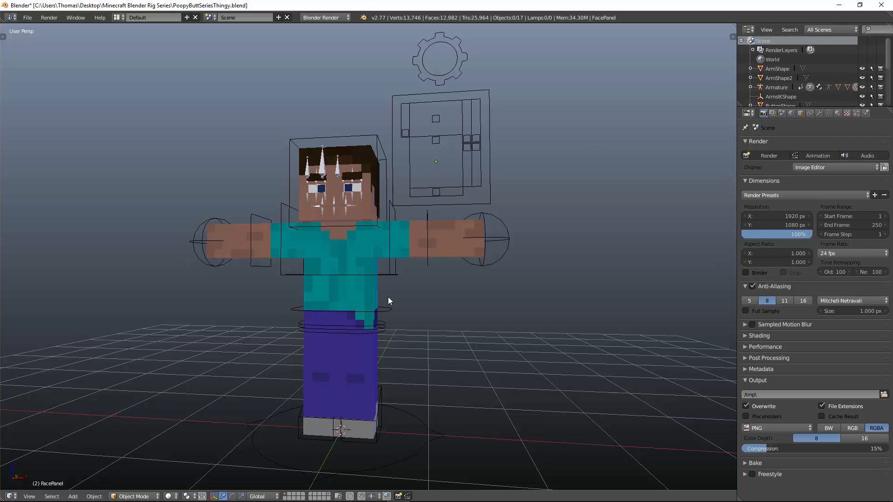
Step: Select the armature's Pelvis bone and all its visible bones, and save over PoopyButtSeriesThingy.blend
right_click(384, 333)
key(a)
key(a)
key(ctrl+s)
click(384, 333)
key(ctrl+s)
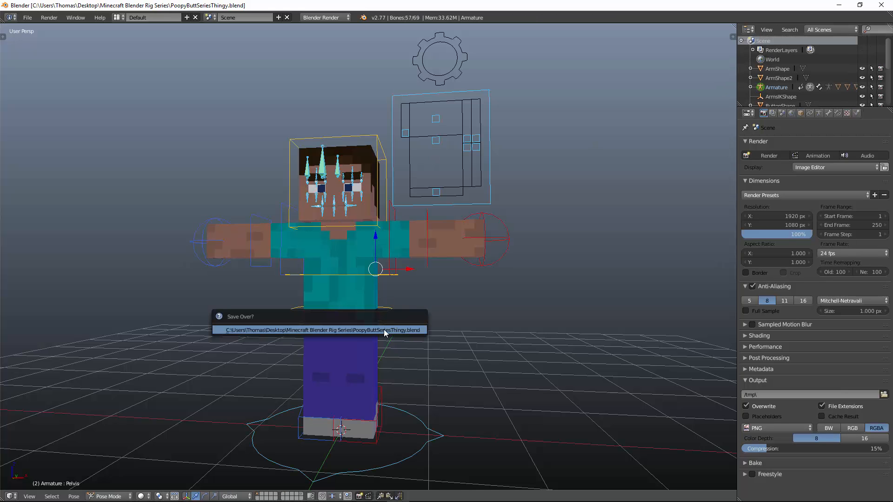
click(382, 332)
Step: Try moving the EyeControl bone above the head and cancel the move
scroll(368, 160, up, 5)
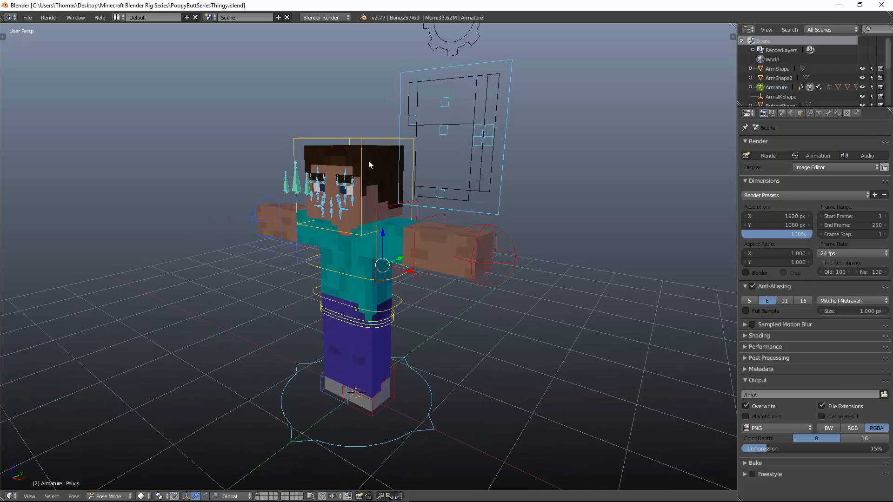
right_click(187, 127)
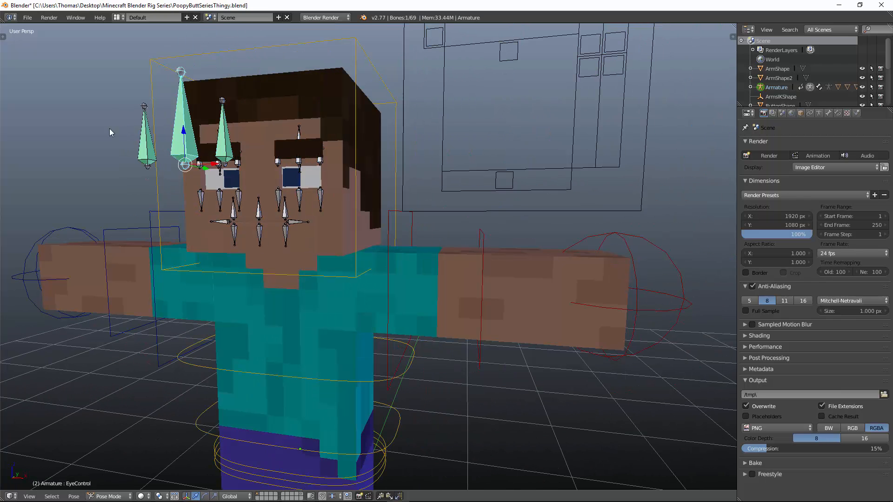
key(g)
right_click(308, 142)
Step: Test the mouth by moving the MouthControl bone on the face panel, clearing its location, and moving it down again
shift+middle_drag(517, 91, 494, 124)
right_click(488, 87)
key(g)
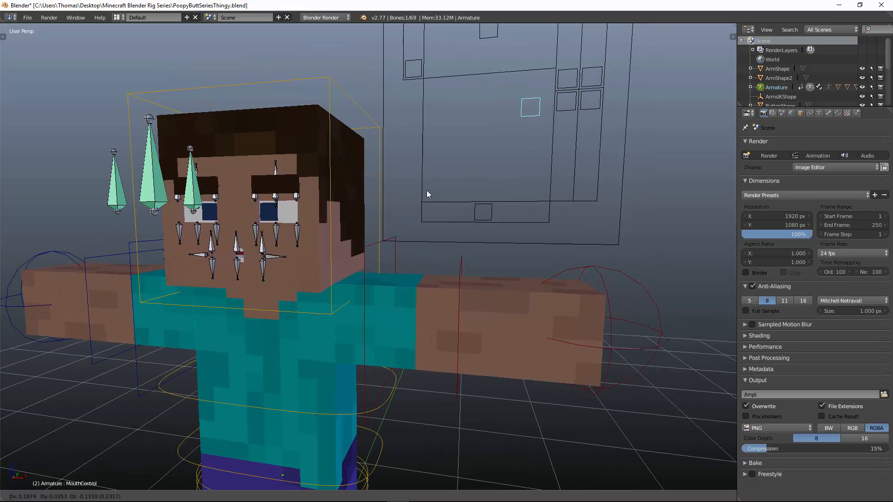
click(441, 111)
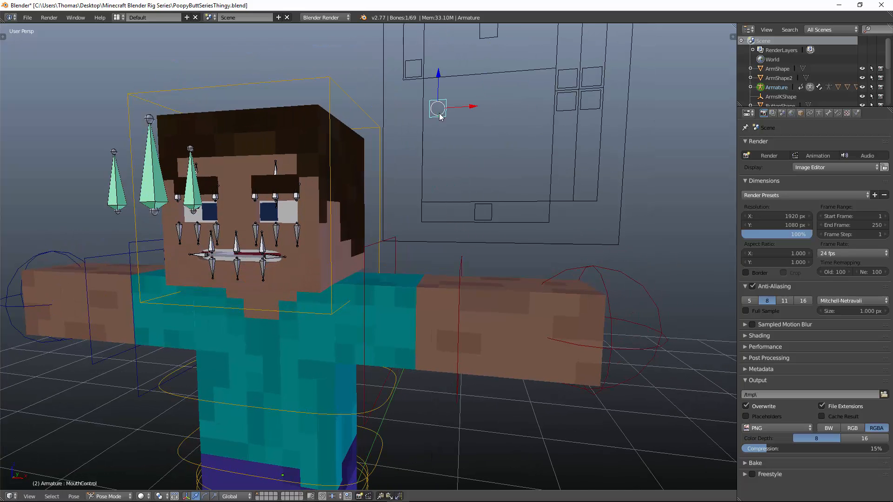
key(alt+g)
middle_drag(440, 117, 466, 109)
key(g)
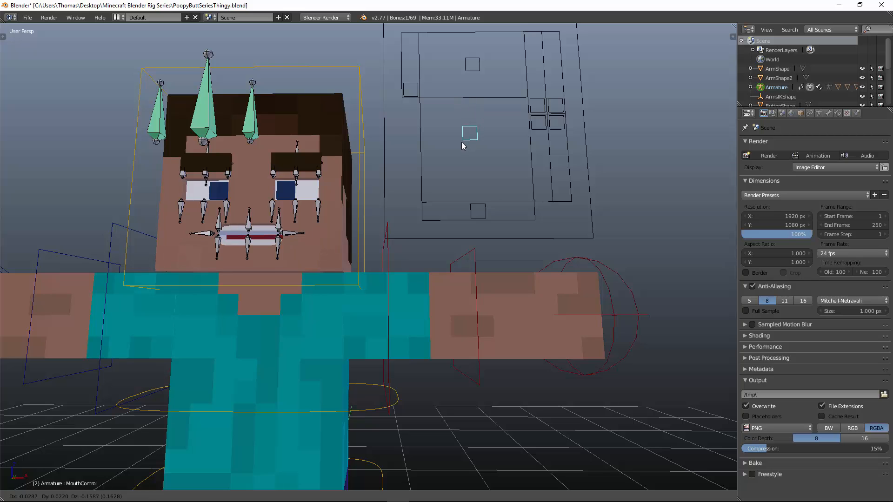
click(461, 141)
Step: Move the MouthLocation bone to the upper corner of its face panel area and clear its location
right_click(469, 66)
key(g)
click(417, 434)
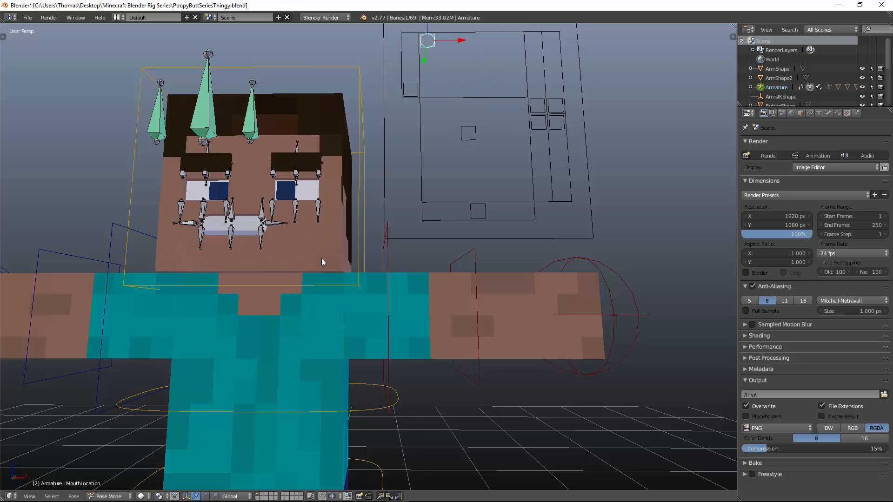
key(alt+g)
middle_drag(321, 258, 338, 258)
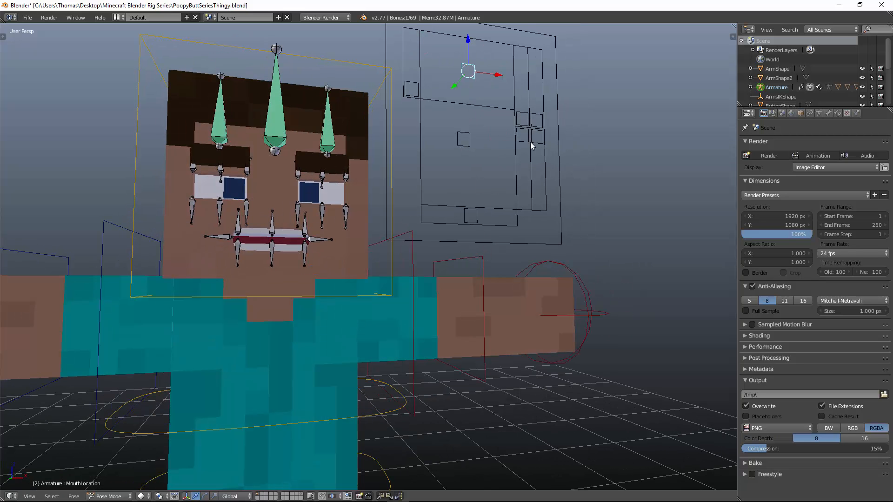
Step: Lower a slider bone on the face panel, clear the MouthControl bone's location, and move it sideways to test the mouth shapes
key(g)
click(517, 208)
right_click(466, 140)
key(alt+g)
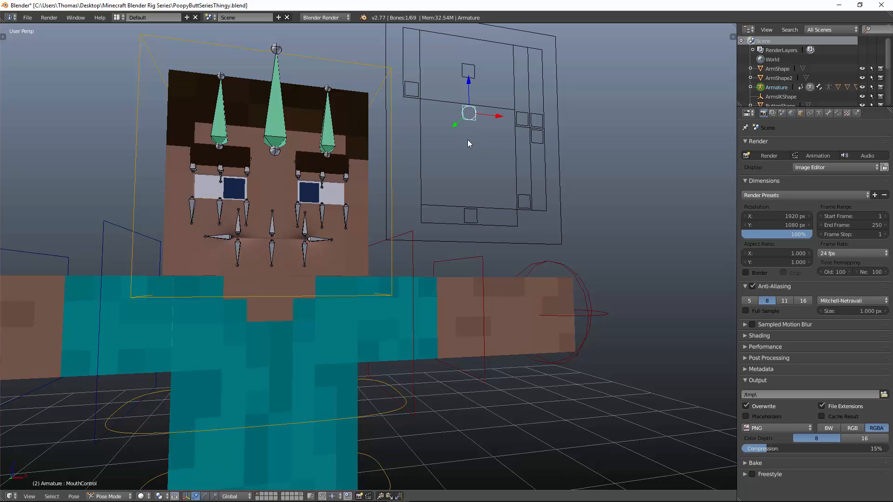
key(g)
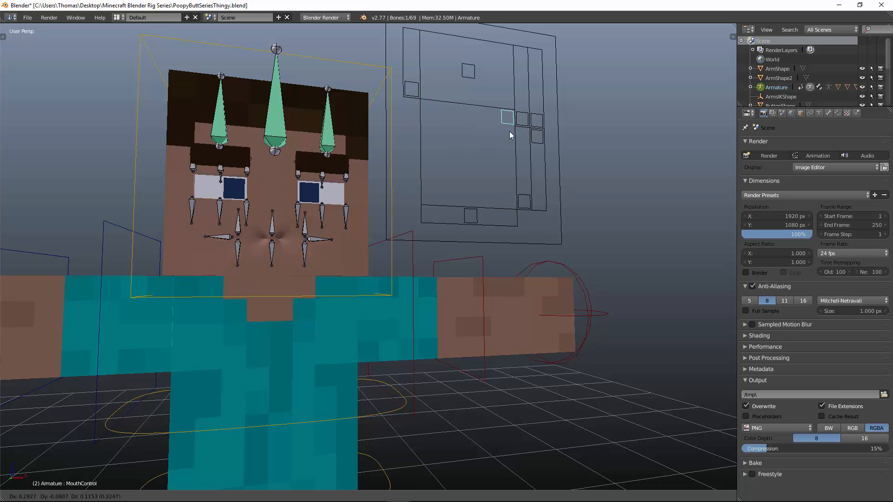
click(417, 126)
Step: Raise the FVowel slider bone on the face panel, and return all visible bones to their rest positions
right_click(535, 116)
key(g)
click(539, 49)
middle_drag(418, 141, 382, 132)
key(a)
key(a)
scroll(383, 168, down, 5)
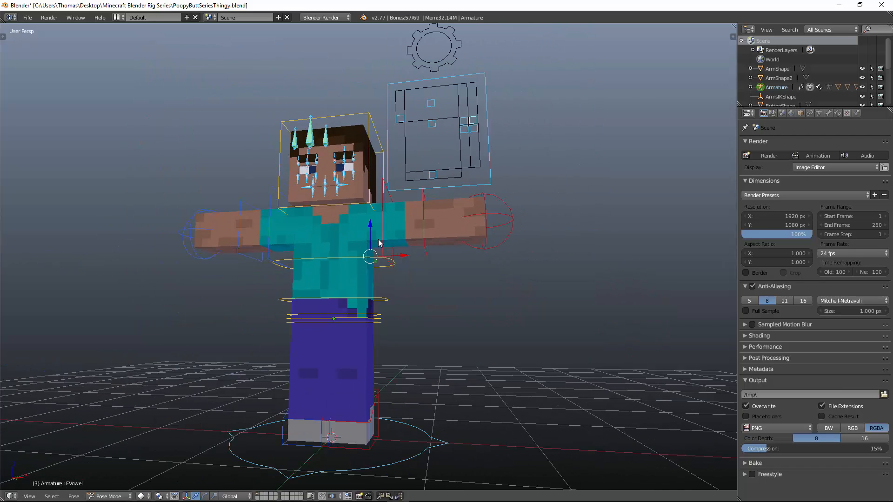
Step: Make the Pelvis the active bone with all visible bones selected, and save over PoopyButtSeriesThingy.blend several times
right_click(383, 319)
key(a)
key(a)
mouse_move(387, 311)
middle_down()
mouse_move(388, 337)
mouse_move(381, 309)
middle_up()
key(ctrl+s)
click(381, 311)
key(ctrl+s)
click(380, 312)
key(ctrl+s)
click(381, 307)
key(ctrl+s)
click(383, 304)
key(ctrl+s)
click(381, 309)
key(ctrl+s)
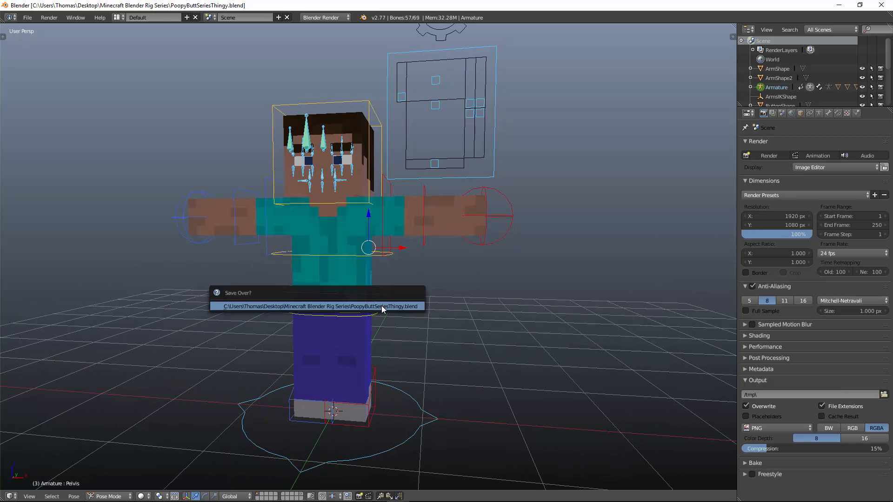
click(380, 310)
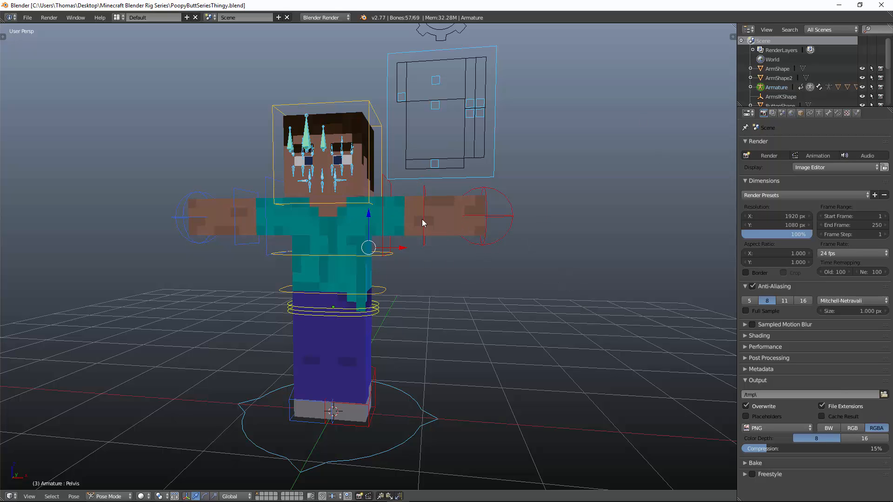
Step: Reselect the Pelvis and all visible bones, and save over PoopyButtSeriesThingy.blend again
right_click(375, 308)
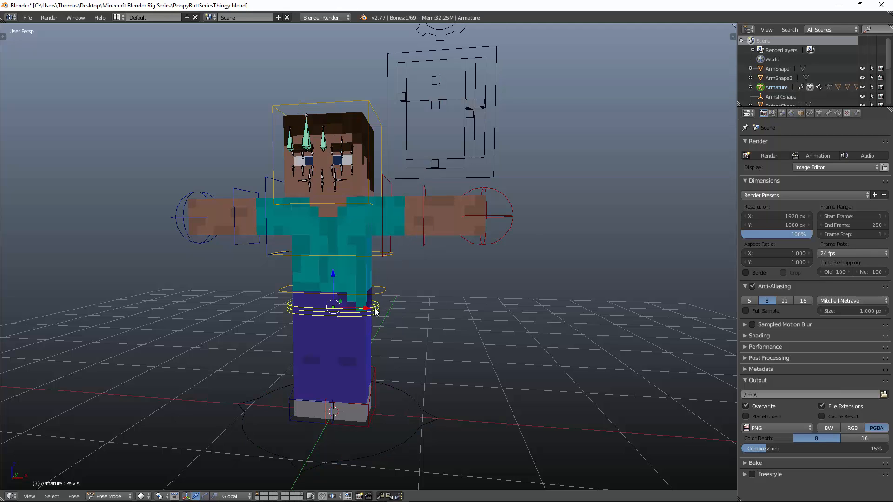
key(a)
key(a)
key(ctrl+s)
click(374, 310)
key(ctrl+s)
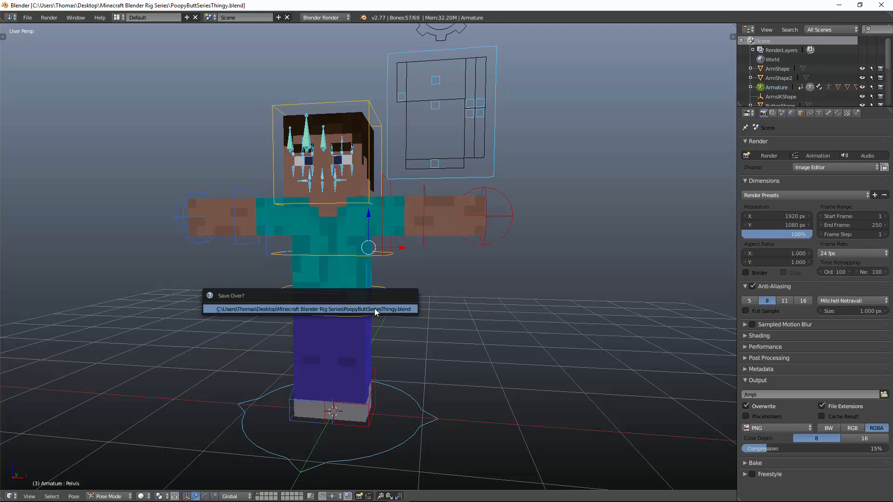
click(375, 310)
key(ctrl+s)
click(374, 309)
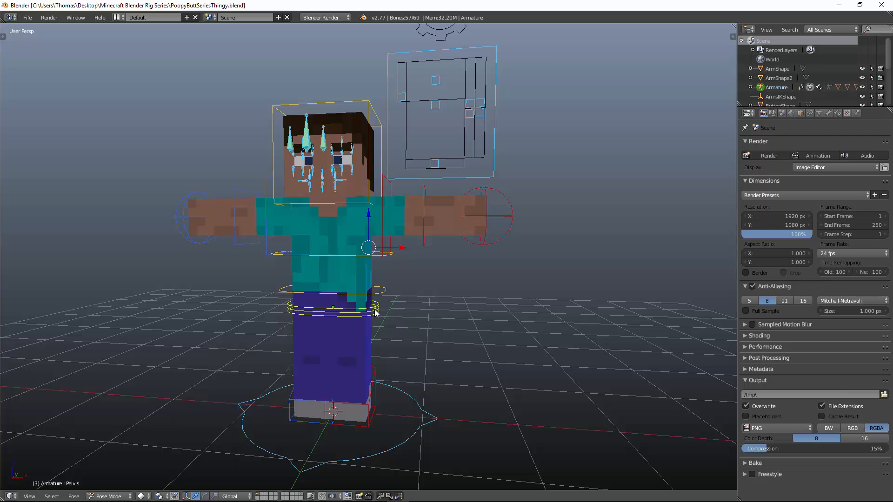
Step: Test the LLegIK foot bone by moving and trackball-rotating it, clearing its location and rotation, and rotating it outward
right_click(371, 418)
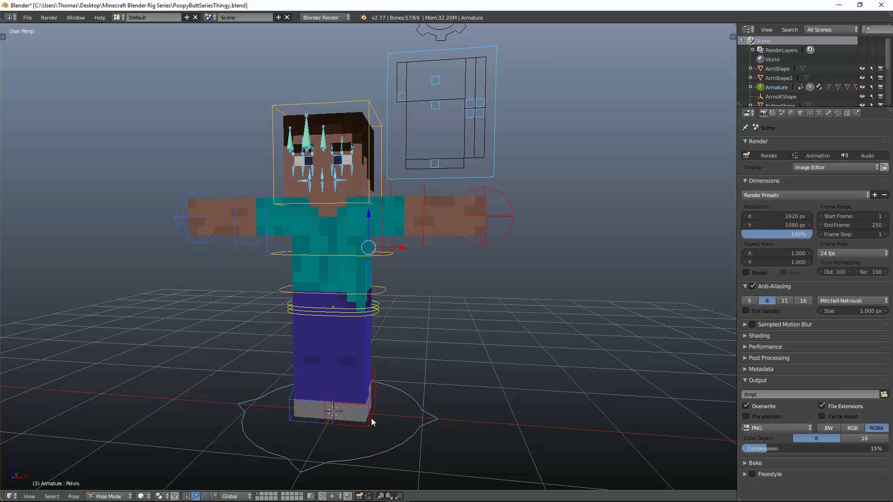
middle_drag(371, 419, 450, 360)
key(g)
click(366, 366)
key(g)
click(333, 358)
key(r)
key(r)
click(436, 365)
key(alt+g)
key(alt+r)
key(r)
click(414, 296)
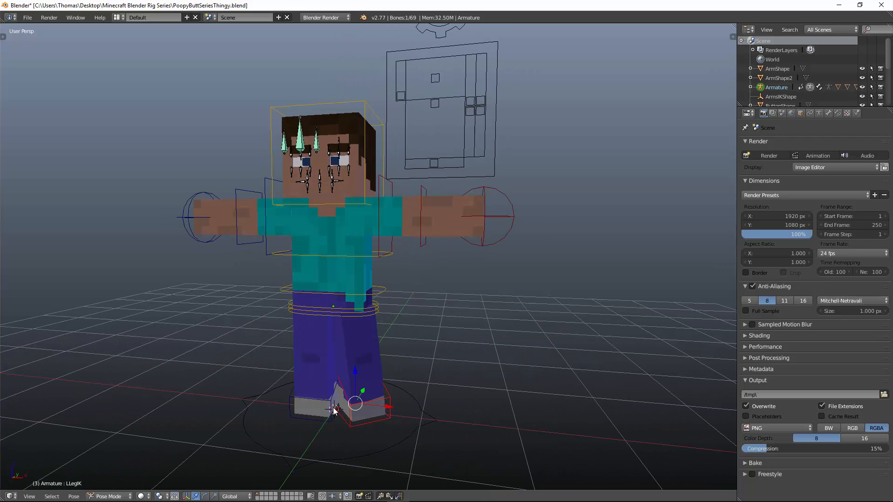
Step: Rotate the RLegIK foot bone about the Z axis and lower the Pelvis bone to bend the legs
right_click(326, 408)
key(r)
key(z)
click(389, 360)
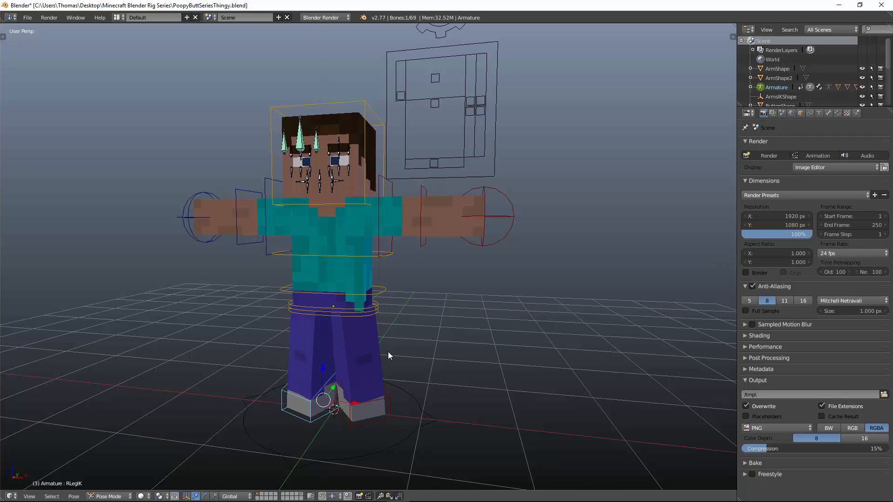
middle_drag(388, 352, 419, 343)
right_click(374, 314)
key(g)
click(369, 299)
middle_drag(369, 300, 353, 302)
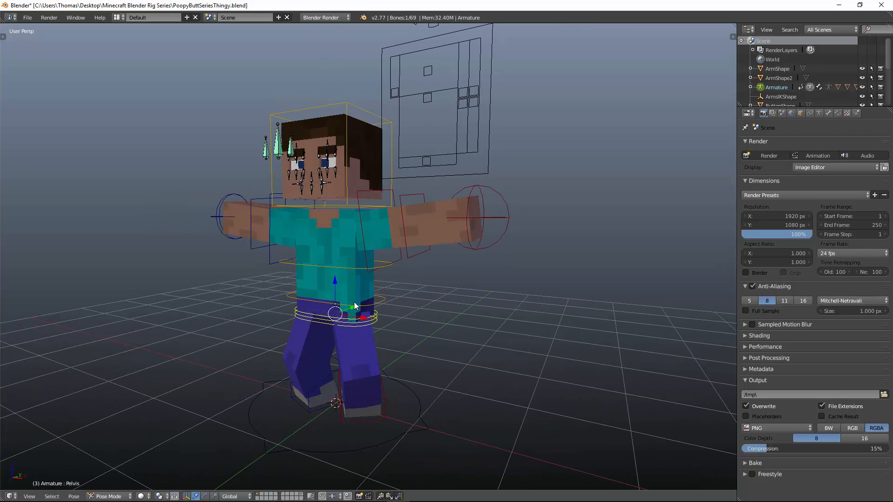
Step: Select all the armature's visible bones and clear the test pose back to the T-pose
middle_drag(384, 150, 440, 145)
scroll(456, 219, up, 5)
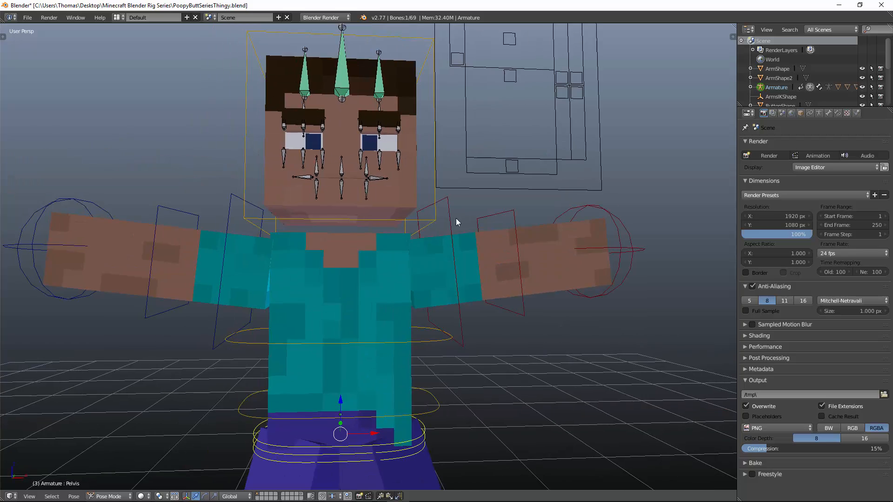
key(a)
key(a)
Step: Show the Head bone in wireframe in Edit Mode and add the bone layer containing TopTorso to the display
key(z)
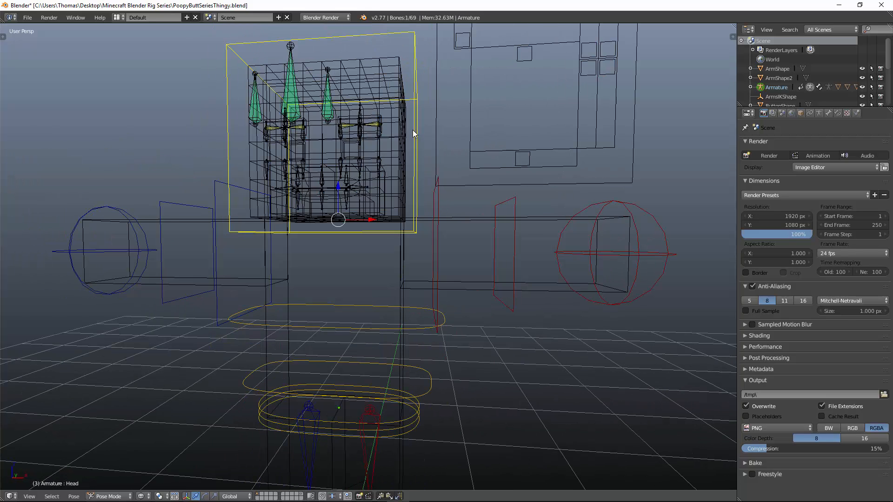
key(Tab)
click(819, 113)
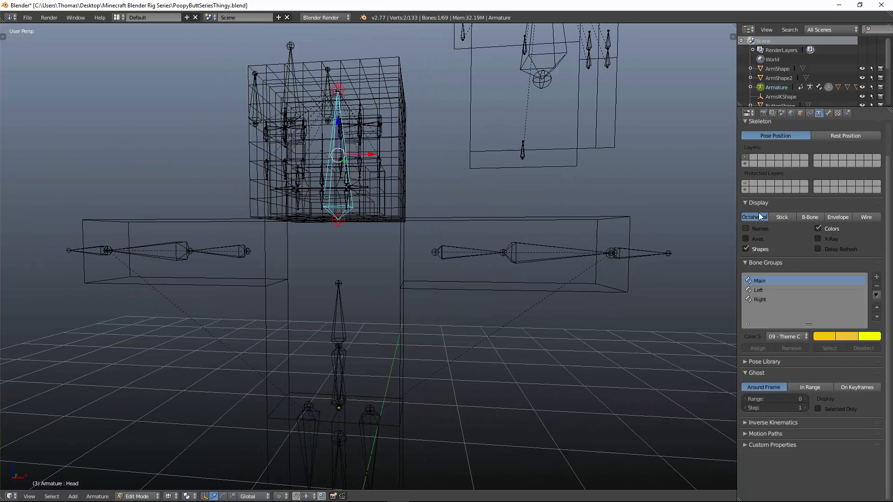
shift+click(745, 164)
shift+right_click(345, 250)
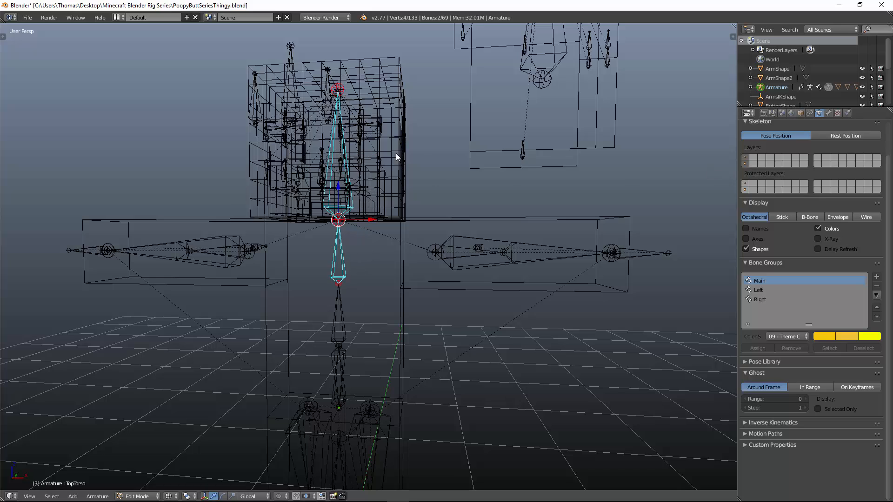
right_click(347, 132)
right_click(345, 157)
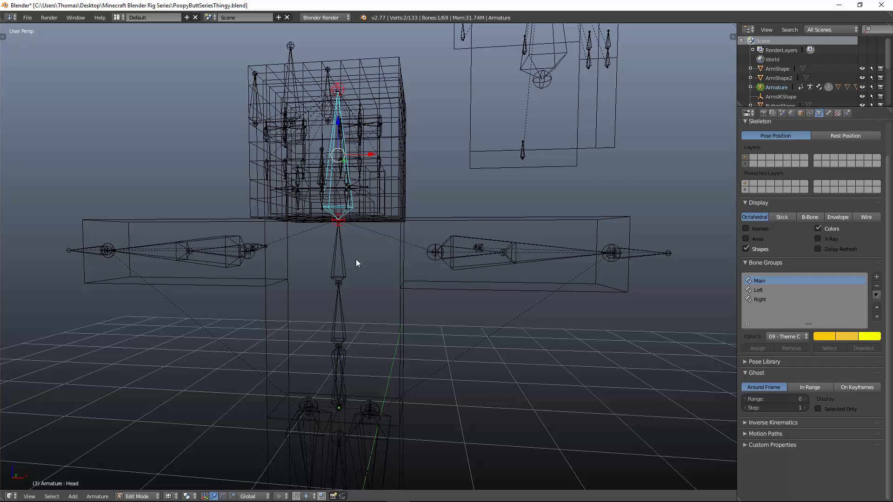
Step: Parent the Head bone to the TopTorso bone and return to Pose Mode
shift+right_click(342, 258)
key(ctrl+p)
click(332, 258)
key(ctrl+Tab)
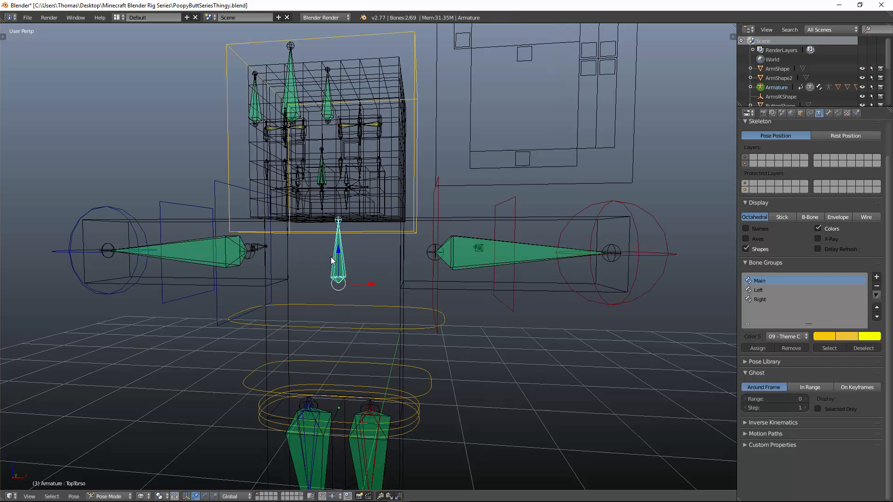
Step: Return the view to solid shading and display only the armature layer with the control bones
click(743, 160)
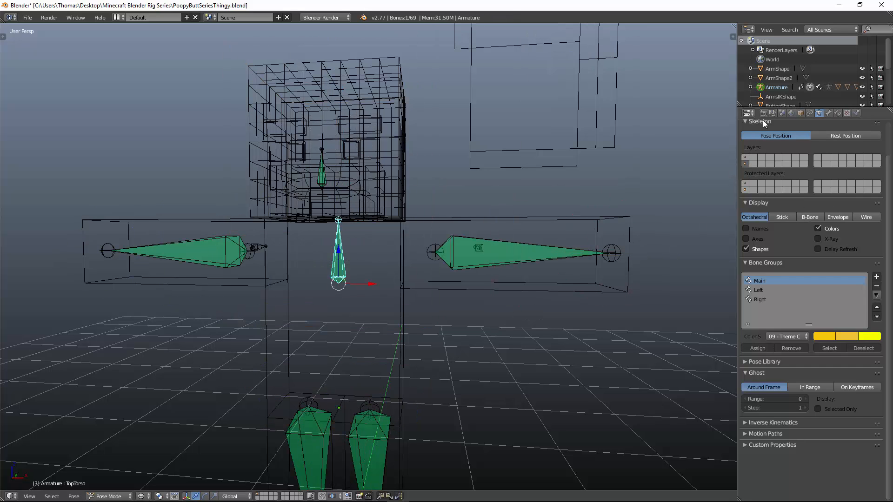
click(764, 113)
key(z)
click(819, 113)
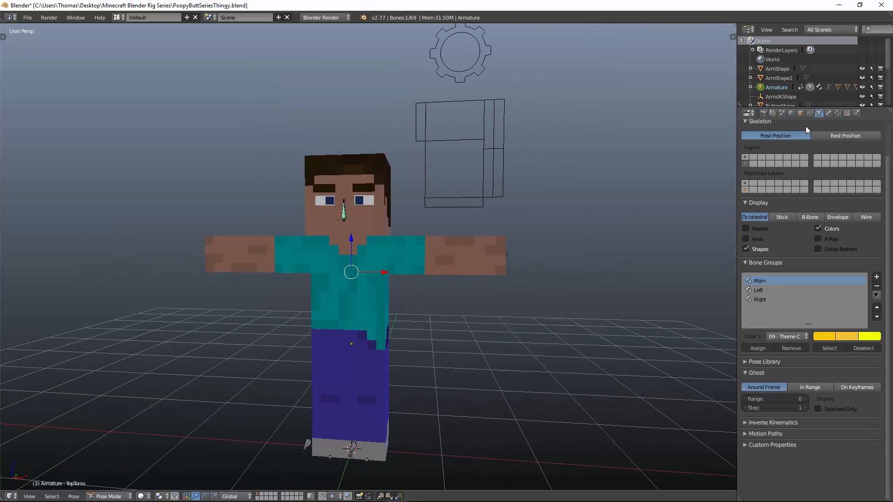
click(749, 161)
key(z)
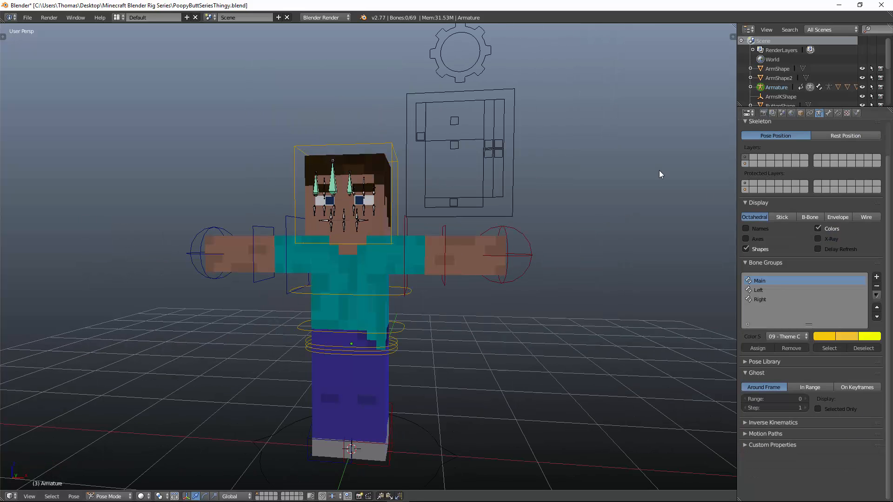
Step: Select all the armature's visible bones and save the rig over the existing PoopyButtSeriesThingy.blend file
key(a)
right_click(401, 349)
key(z)
scroll(411, 333, down, 1)
middle_drag(411, 334, 412, 325)
key(a)
key(a)
key(ctrl+s)
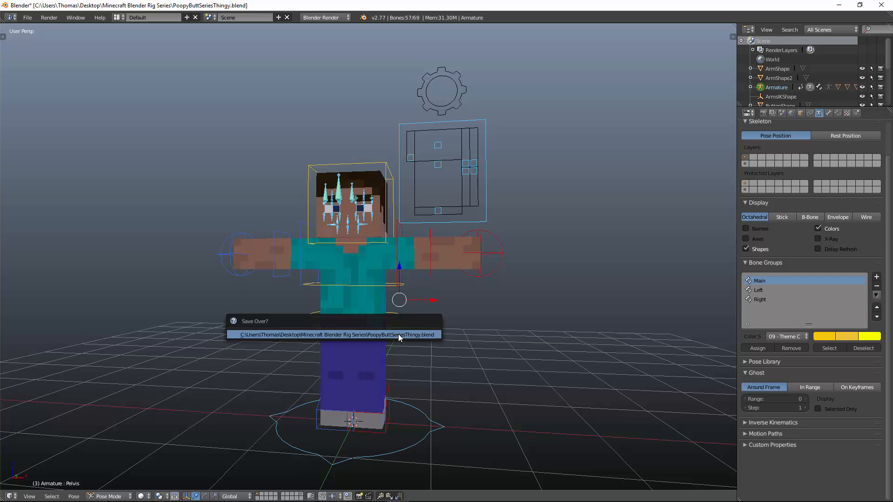
click(398, 334)
Step: In wireframe shading, pick the Pelvis control bone and lower it slightly to test the body movement
key(z)
right_click(392, 333)
key(g)
click(392, 338)
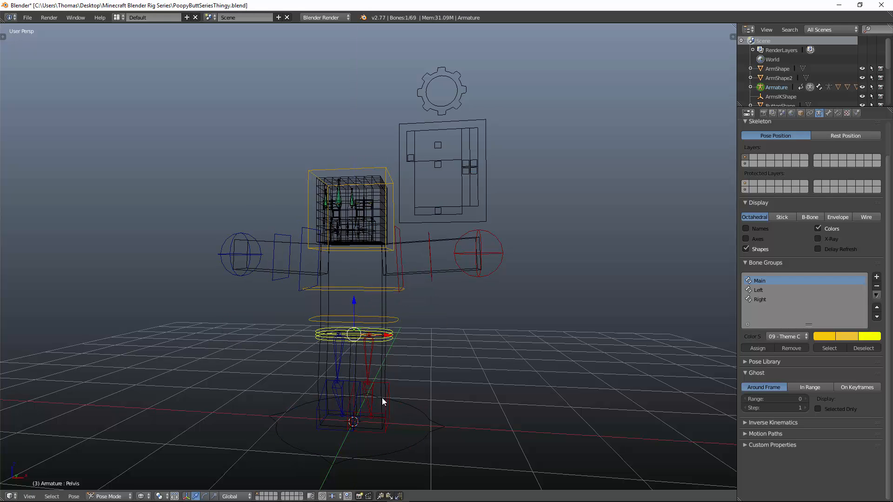
Step: In solid shading, pose the LLegIK and RLegIK foot controls so that the legs spread apart
key(z)
right_click(387, 415)
key(r)
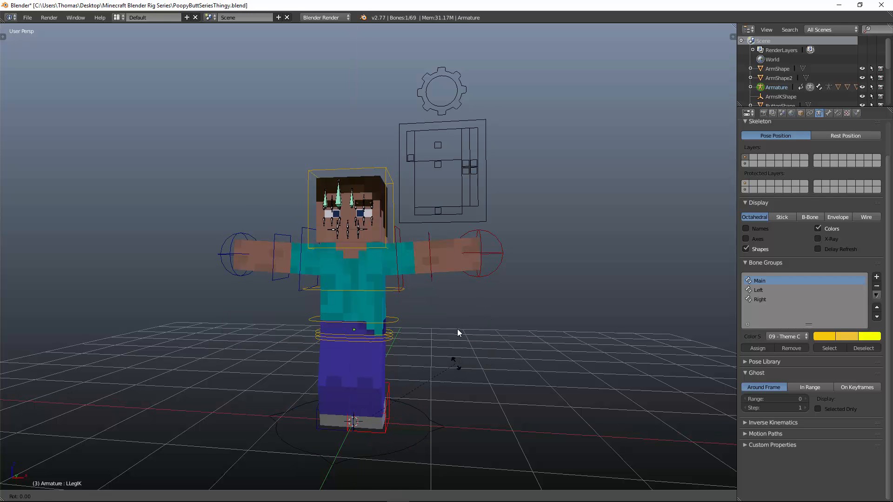
key(z)
key(Escape)
right_click(333, 426)
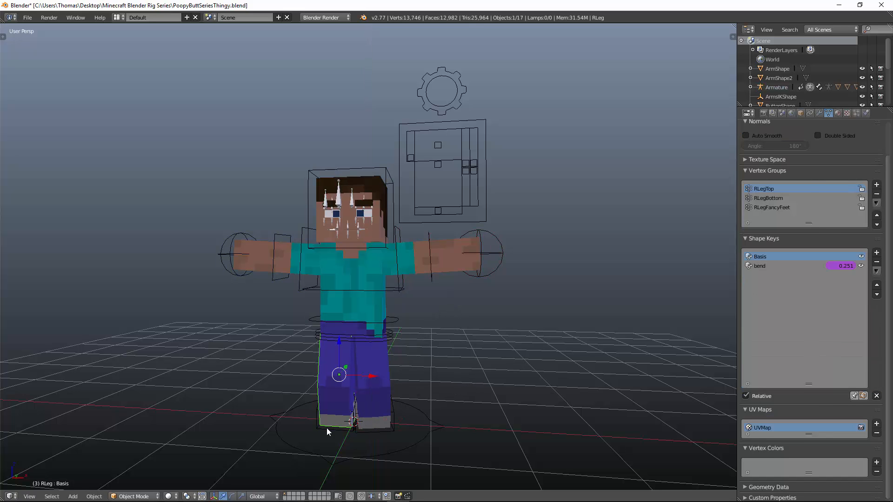
right_click(327, 428)
key(ctrl+Tab)
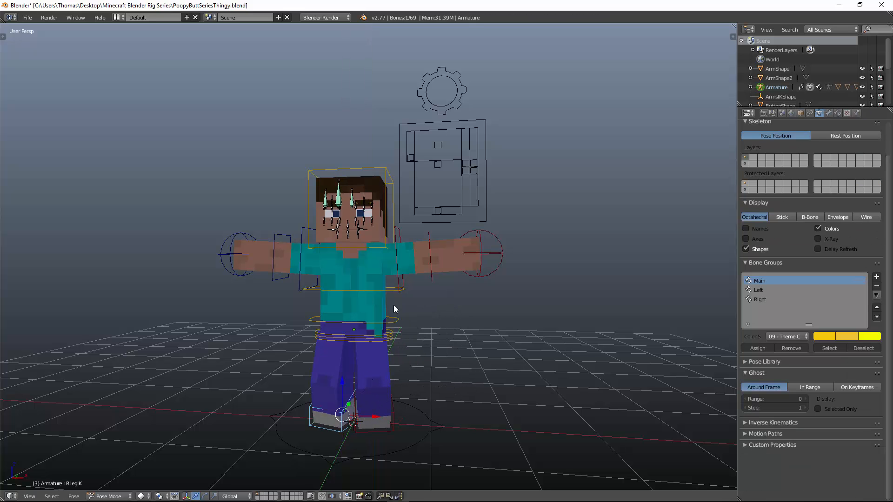
Step: Test the upper body by freely rotating the MidTorso bone and the Head bone
right_click(390, 290)
scroll(419, 312, up, 3)
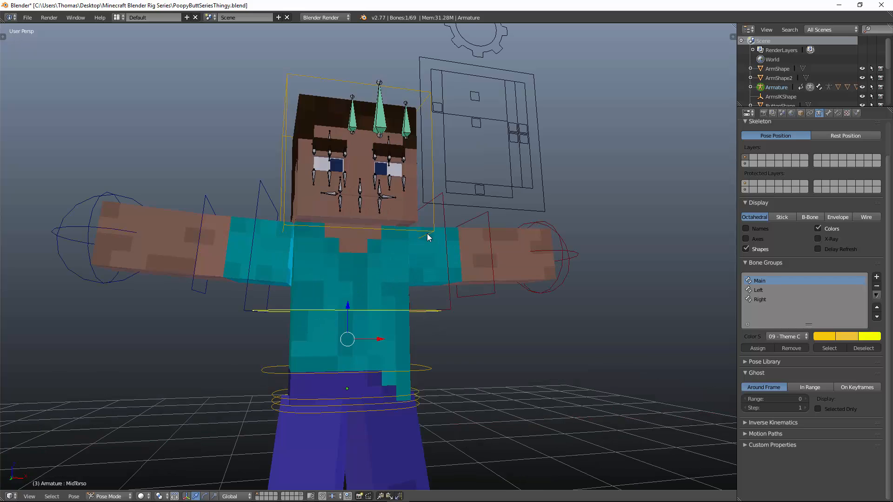
key(r)
key(r)
click(429, 241)
right_click(441, 158)
key(r)
key(r)
click(431, 156)
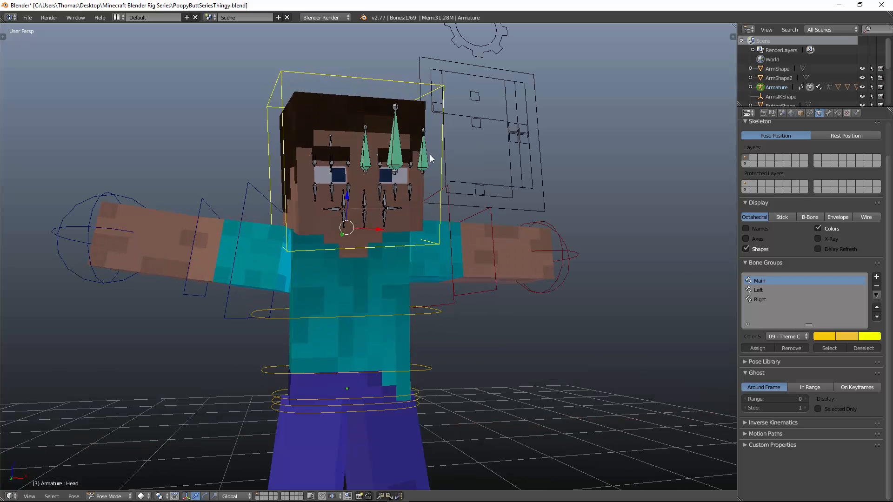
Step: Move the large EyeControl bone in front of the face to test the eye movement
right_click(401, 149)
key(g)
click(403, 151)
key(g)
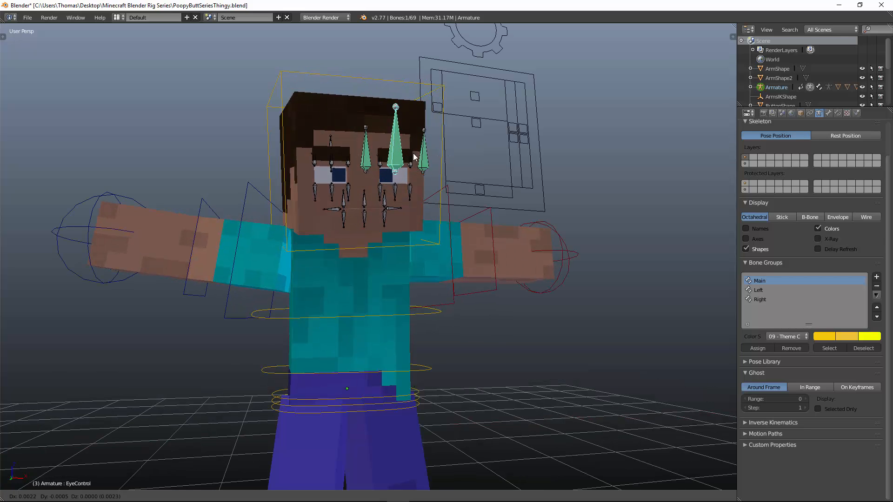
click(410, 152)
Step: Select the eye-corner bone L.E.T.L and show the 3D view's properties sidebar
middle_drag(570, 228, 487, 236)
scroll(486, 236, up, 2)
shift+middle_drag(316, 116, 387, 198)
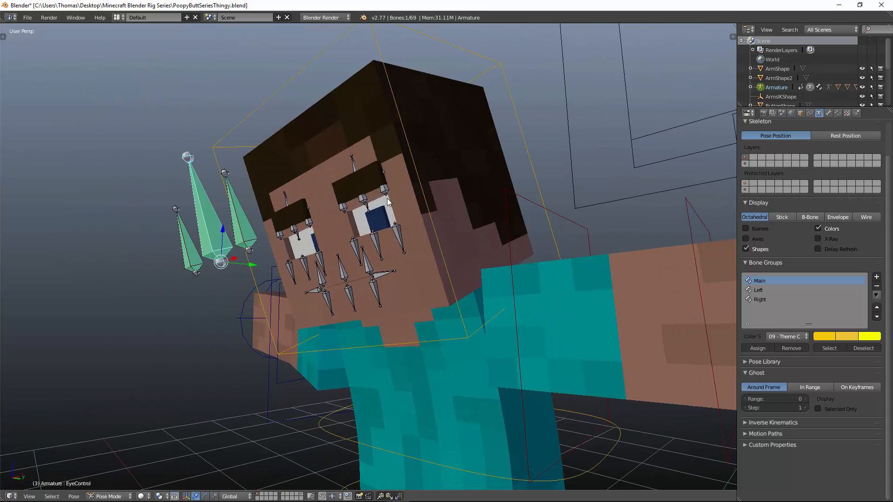
right_click(387, 199)
scroll(394, 190, up, 3)
key(n)
scroll(437, 178, down, 1)
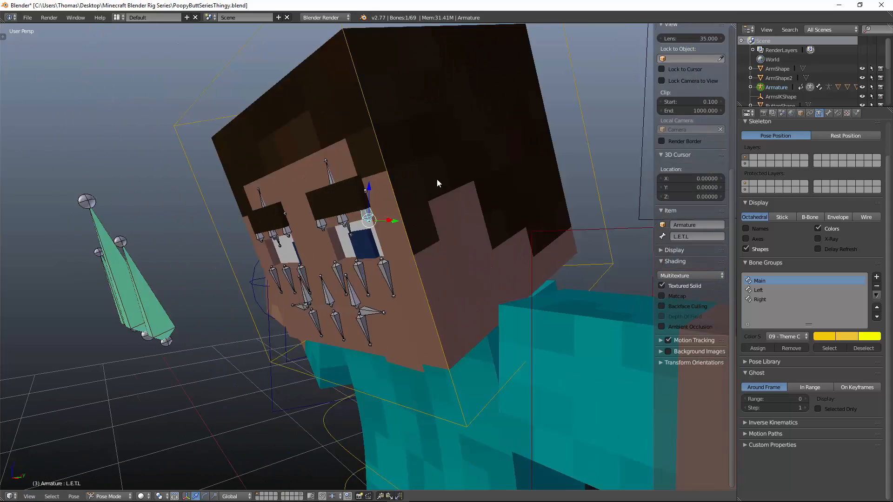
Step: Select all visible bones and clear their rotation and location to return to the T-pose
scroll(437, 179, down, 3)
key(a)
key(a)
key(alt+r)
key(alt+g)
Step: Test-move the upper outer eye bone L.E.T.L along its local Z axis
scroll(489, 109, up, 4)
shift+middle_drag(436, 179, 464, 130)
right_click(442, 135)
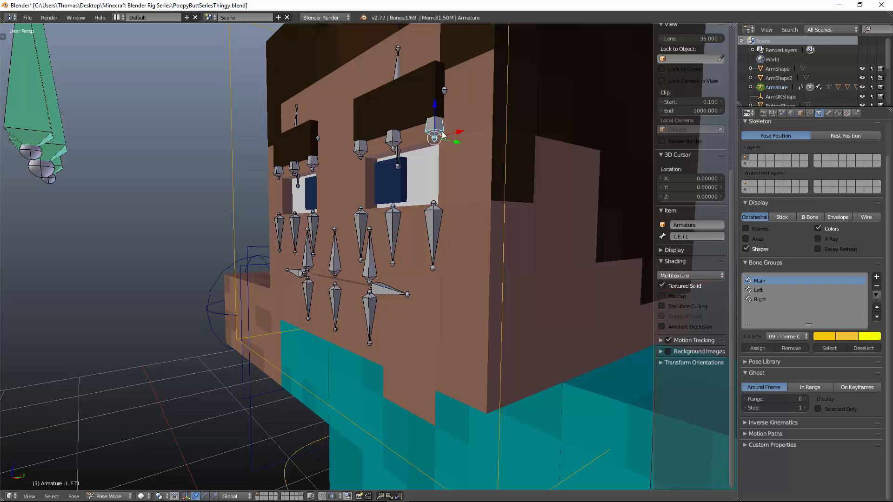
key(g)
key(z)
key(z)
click(485, 127)
Step: Try the Z and Y location locks of the L.E.T.L bone and clear its test location
scroll(705, 113, up, 5)
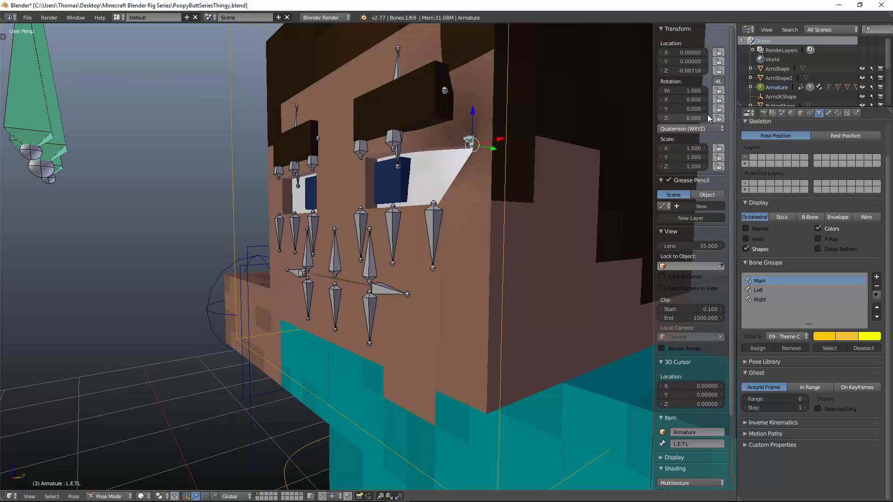
click(721, 72)
click(719, 70)
click(718, 62)
click(717, 63)
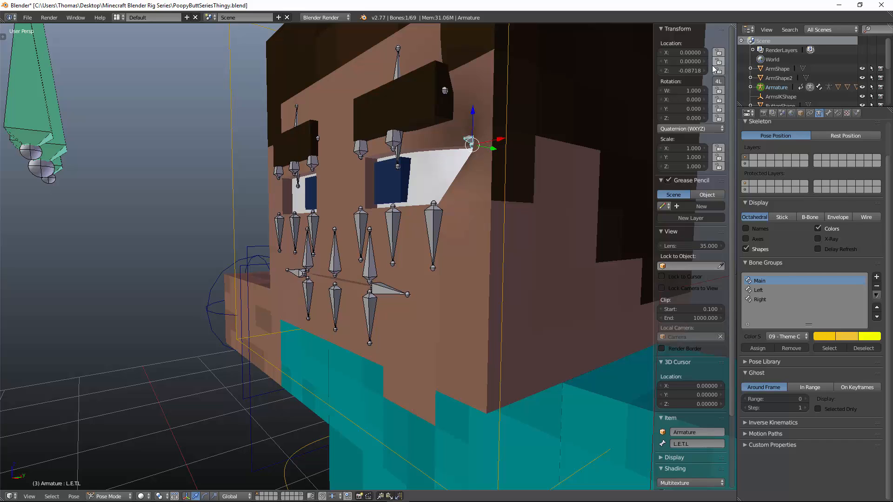
key(alt+g)
Step: Try moving the L.E.T.L bone along the global Y axis
key(g)
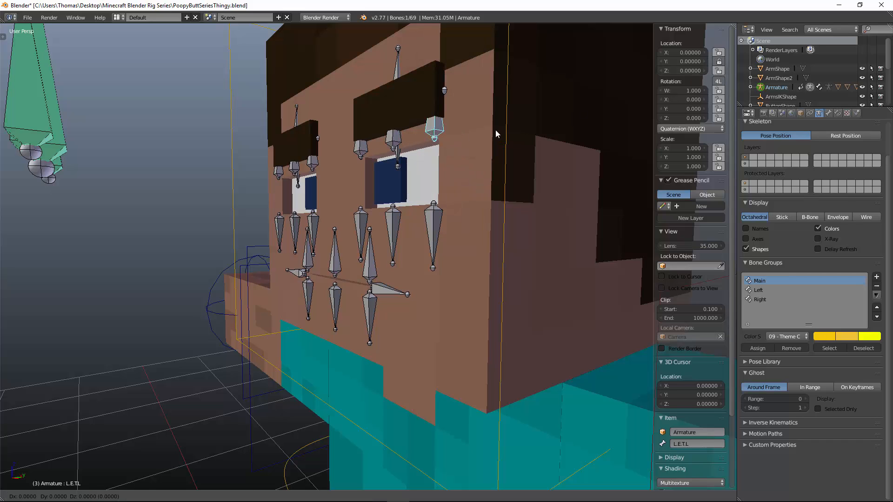
key(x)
key(y)
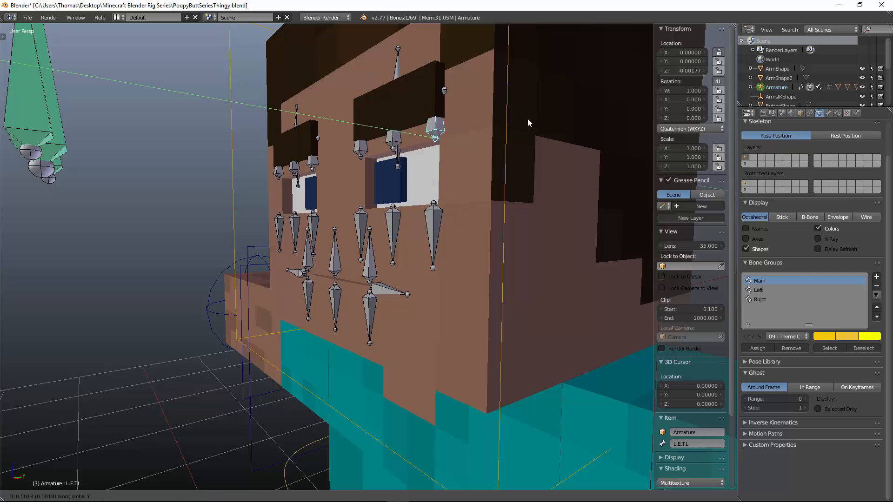
right_click(530, 118)
Step: Lock the Z location of the L.E.T.L bone and test it with a free move that is cancelled
click(719, 53)
click(718, 71)
key(g)
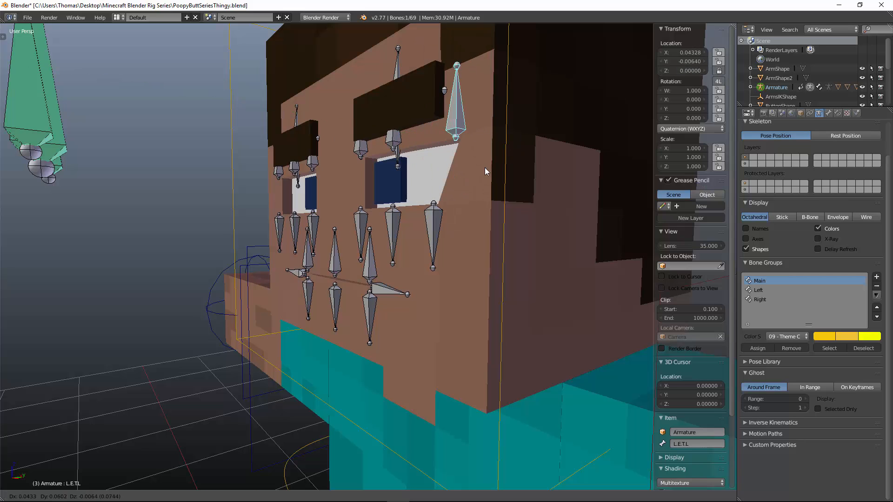
right_click(431, 216)
Step: Toggle the Z and X location locks of the lower outer eye bone L.E.B.L and hide the properties sidebar
right_click(435, 216)
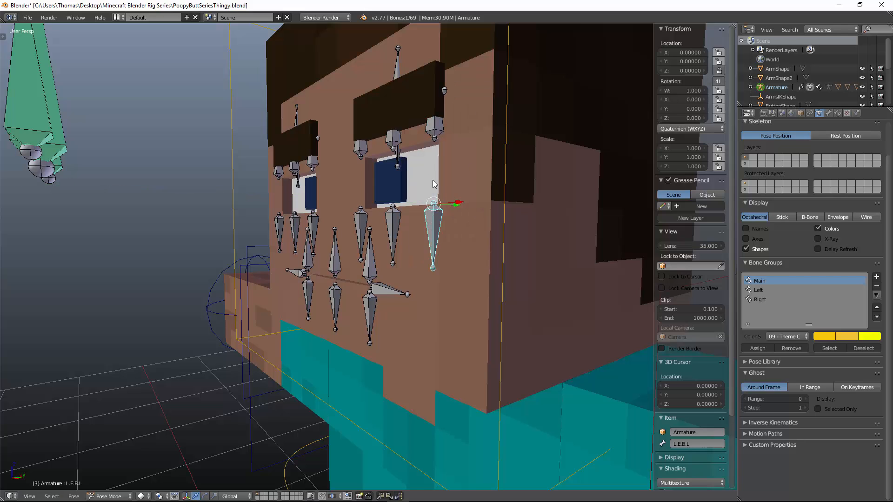
key(g)
right_click(409, 184)
click(719, 71)
click(719, 53)
scroll(488, 185, down, 3)
key(n)
scroll(421, 219, down, 3)
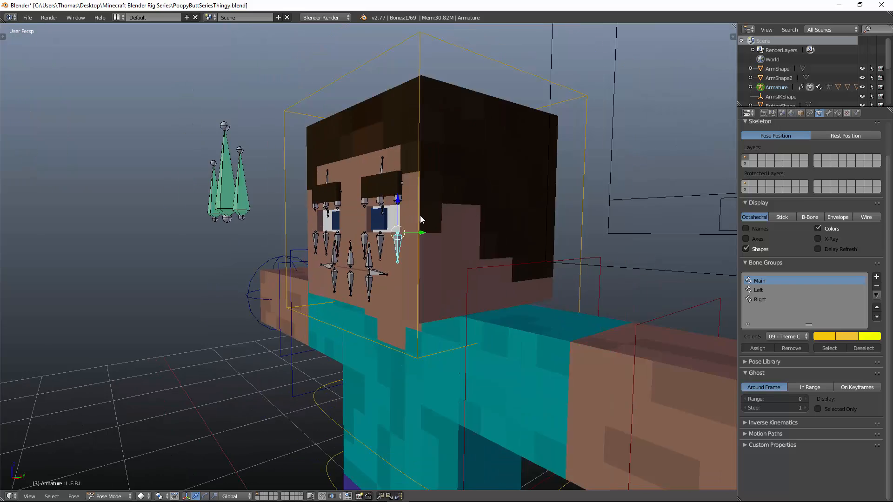
Step: Show the scene's render settings and select all visible bones of the full character rig
scroll(421, 220, down, 5)
scroll(470, 185, down, 2)
scroll(459, 247, up, 2)
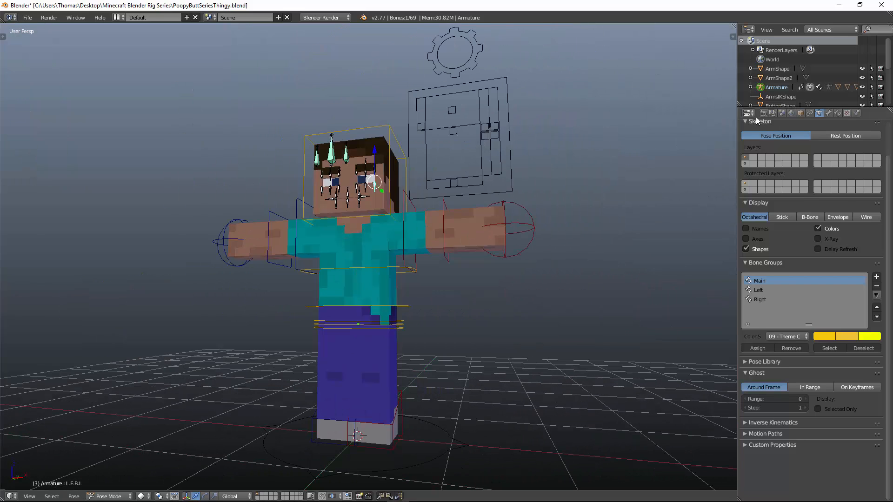
click(763, 113)
right_click(396, 326)
key(a)
key(a)
middle_drag(398, 321, 406, 317)
scroll(407, 315, down, 1)
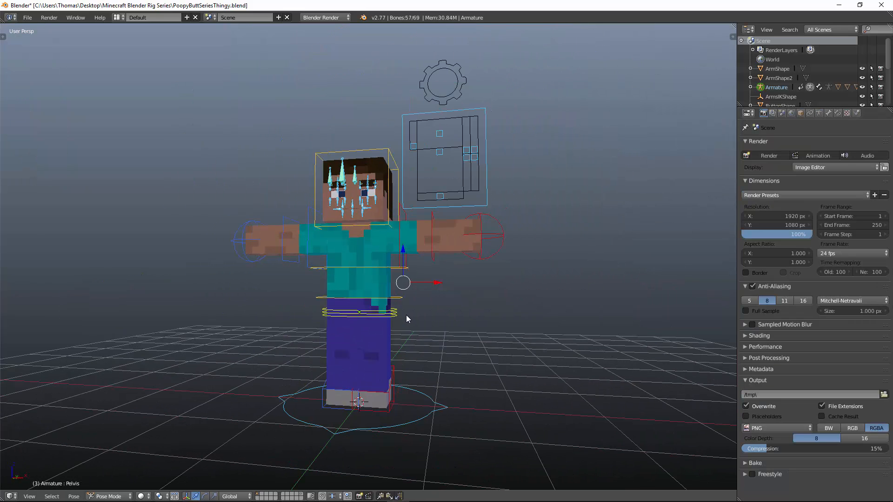
Step: Save the finished rig over PoopyButtSeriesThingy.blend, repeating the save to be safe
scroll(405, 318, up, 3)
key(ctrl+s)
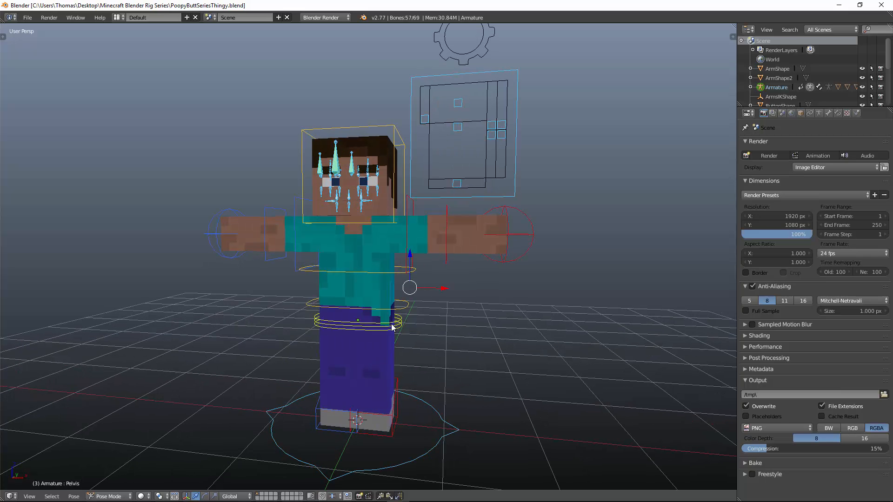
key(ctrl+s)
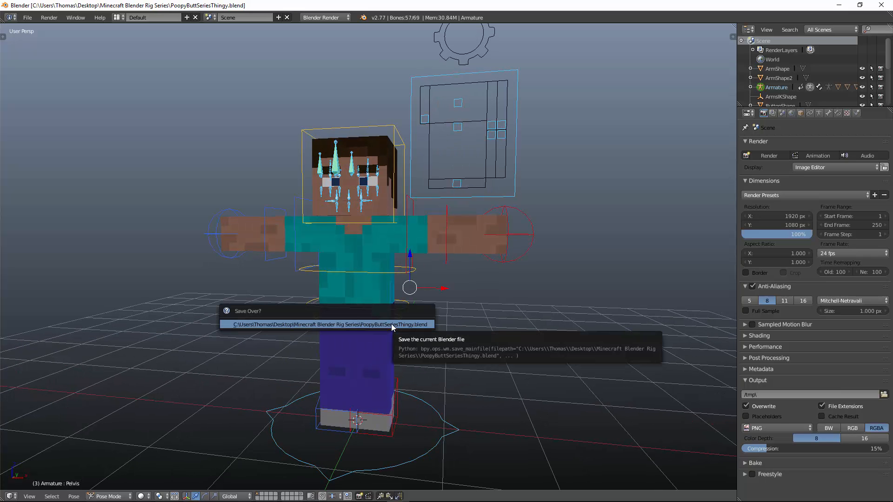
click(391, 324)
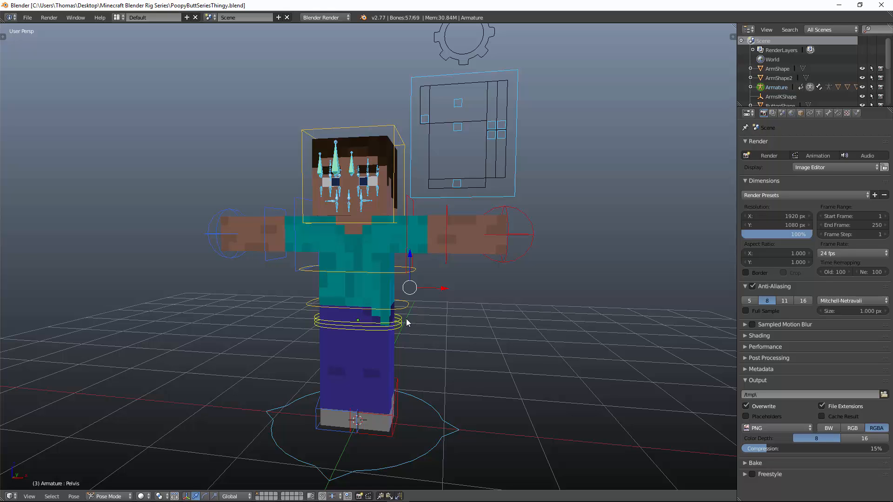
key(ctrl+s)
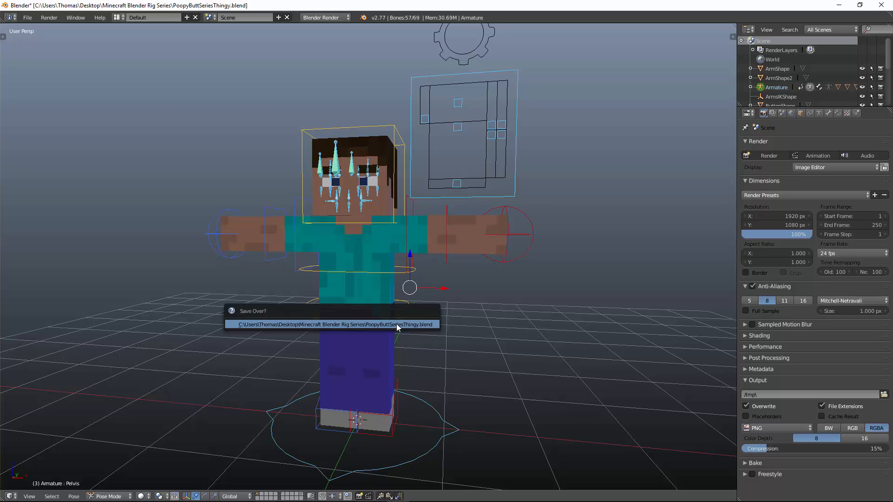
click(397, 324)
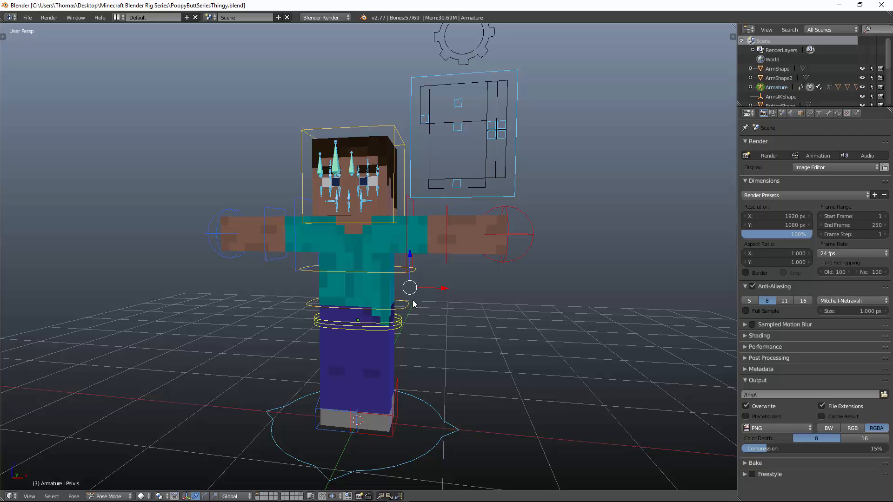